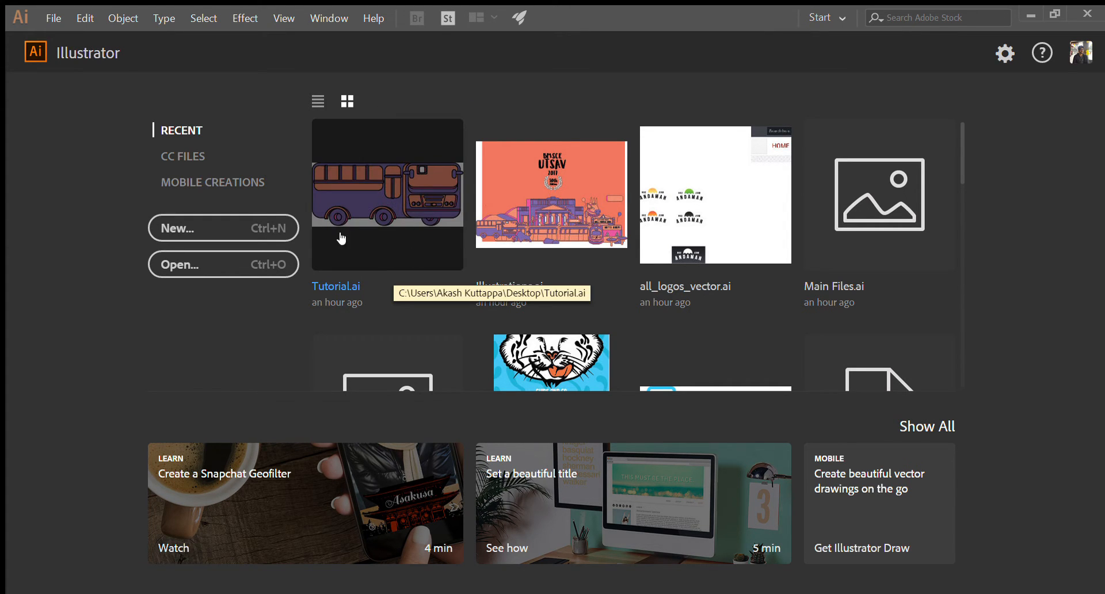
- Open the recent file Tutorial.ai containing the bus illustration and enlarge the artwork
left_click(451, 254)
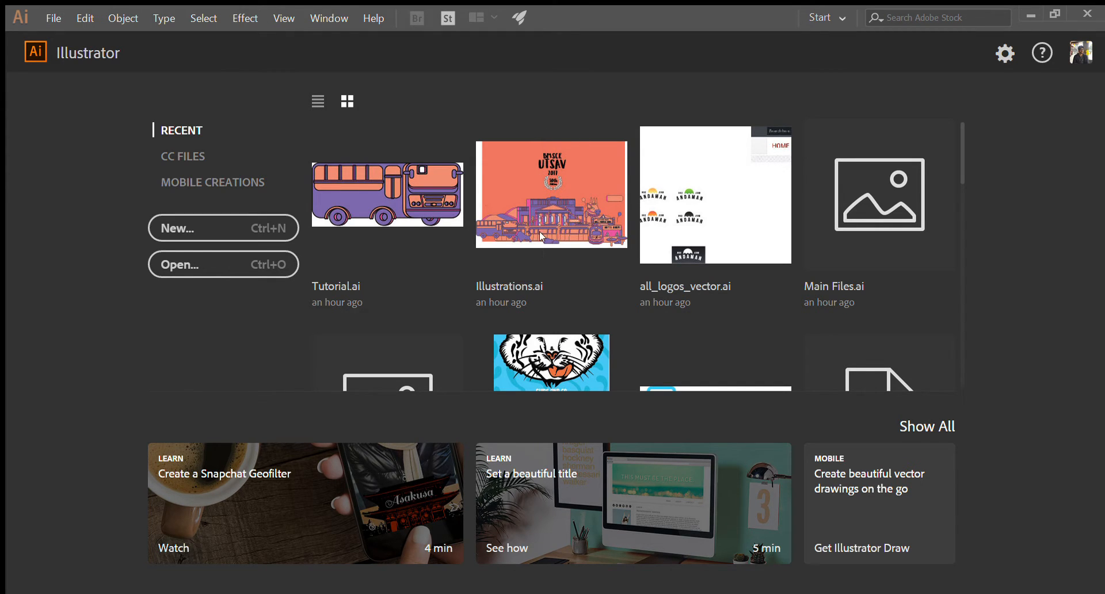
left_click(412, 208)
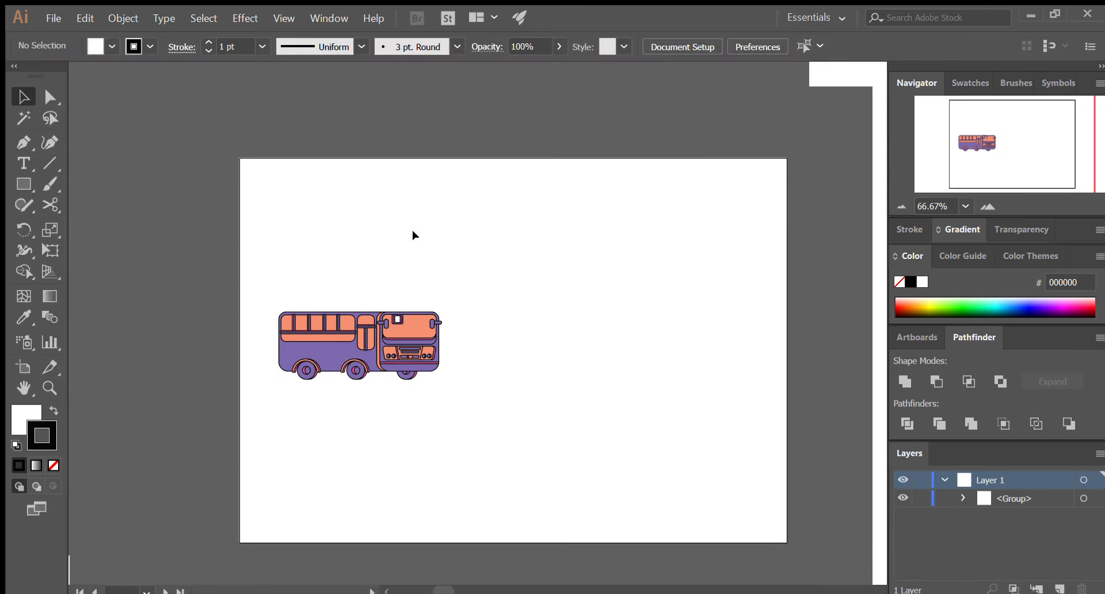
scroll(299, 292, "up", 2)
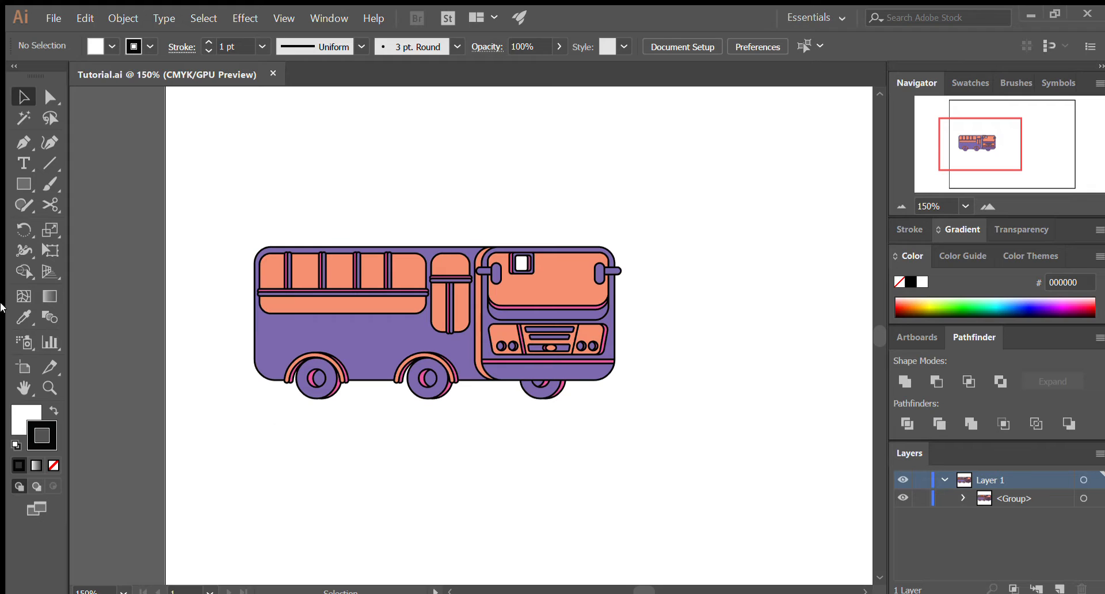
- Draw a closed four-sided shape with the Pen tool on the empty canvas below the front of the bus
left_click(23, 141)
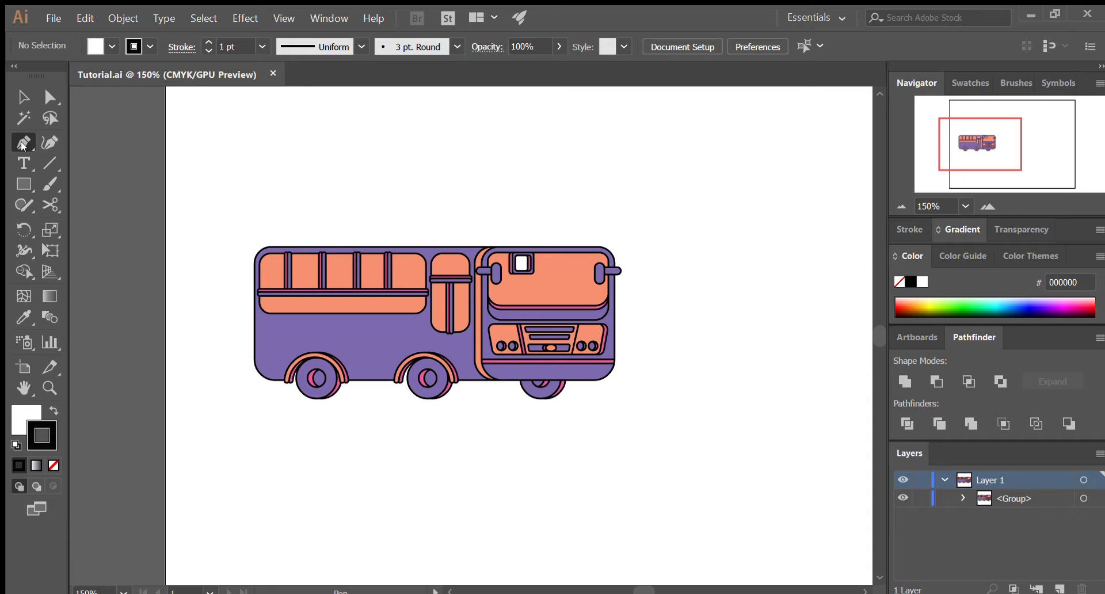
left_click(583, 488)
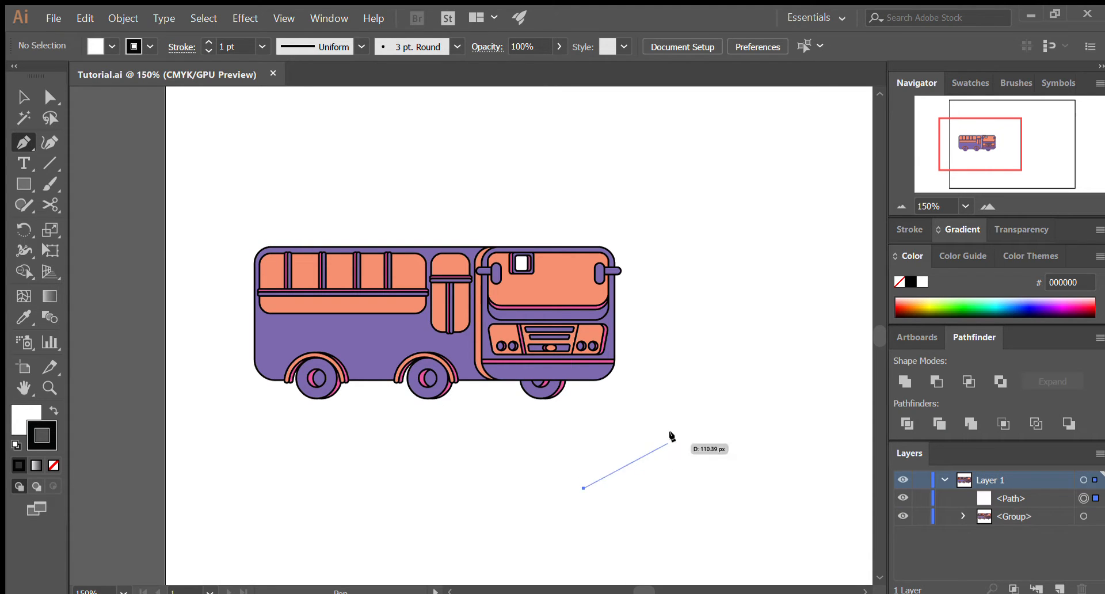
left_click(676, 431)
left_click(712, 502)
left_click(599, 523)
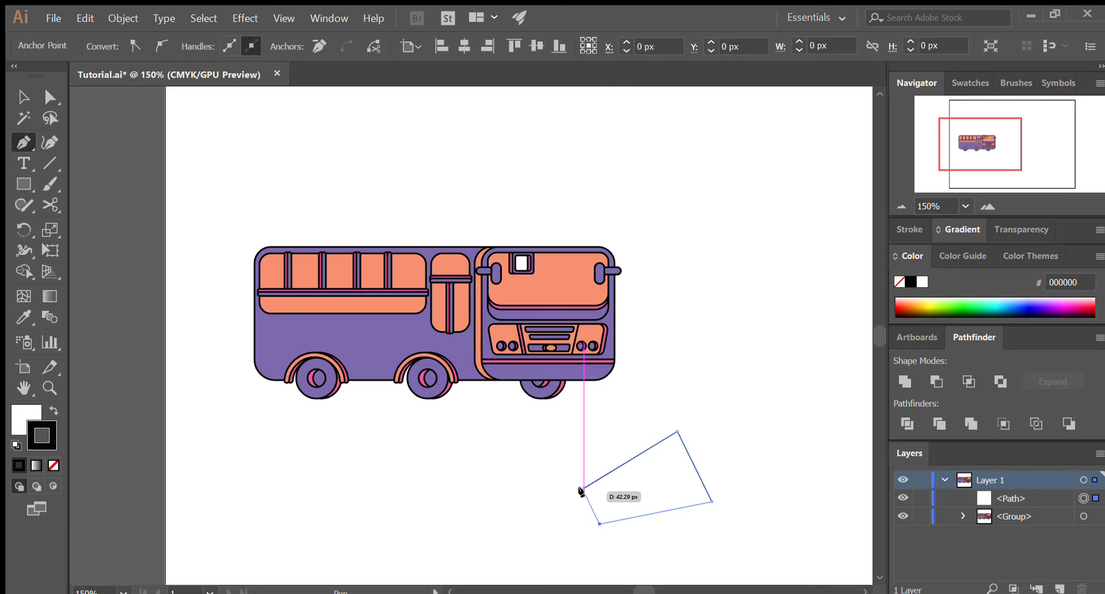
left_click(583, 488)
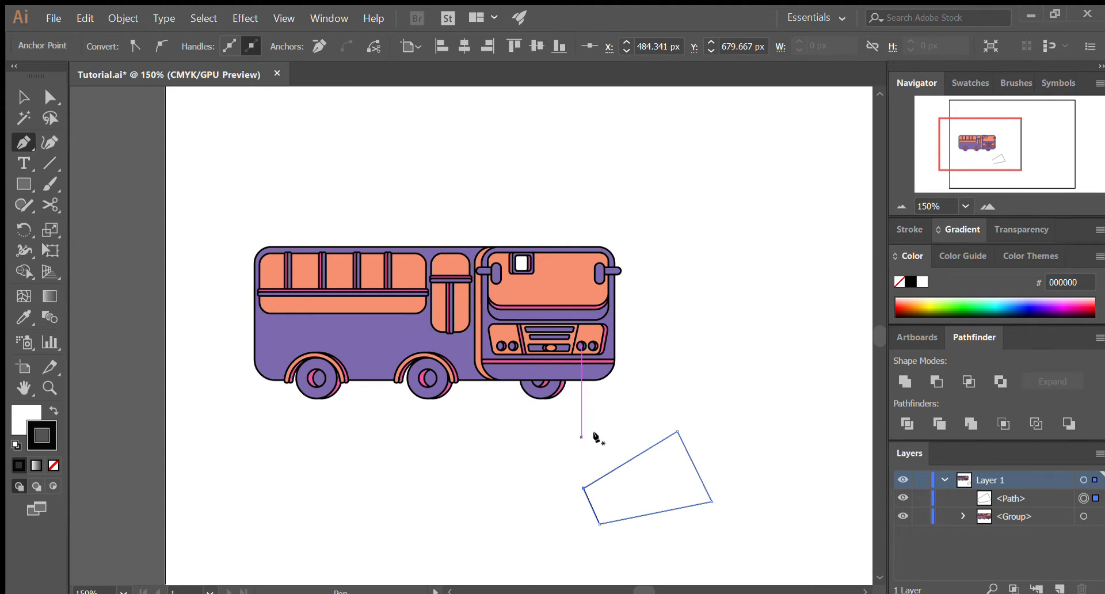
- Draw a second closed shape with five anchor points beside the four-sided one, below the middle of the bus
left_click(598, 436)
left_click(439, 463)
left_click(458, 524)
left_click(525, 474)
left_click(569, 459)
left_click(596, 438)
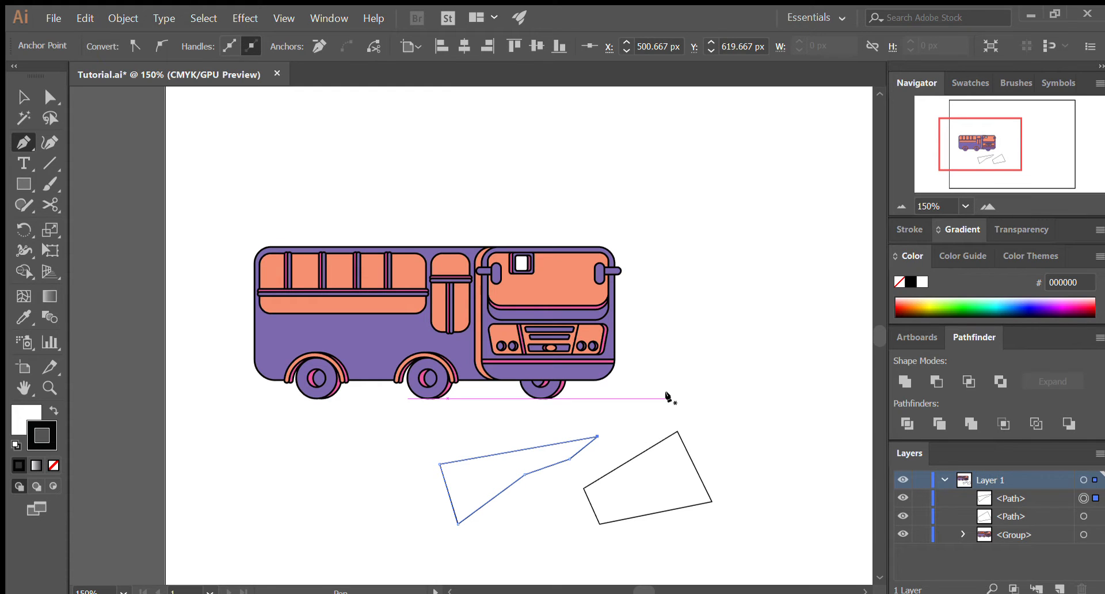
- Select and delete both Pen-drawn shapes below the bus
key("v")
left_click(659, 397)
mouse_move(419, 444)
left_mouse_down()
mouse_move(750, 543)
mouse_move(445, 462)
left_mouse_up()
left_click(749, 543)
key("Delete")
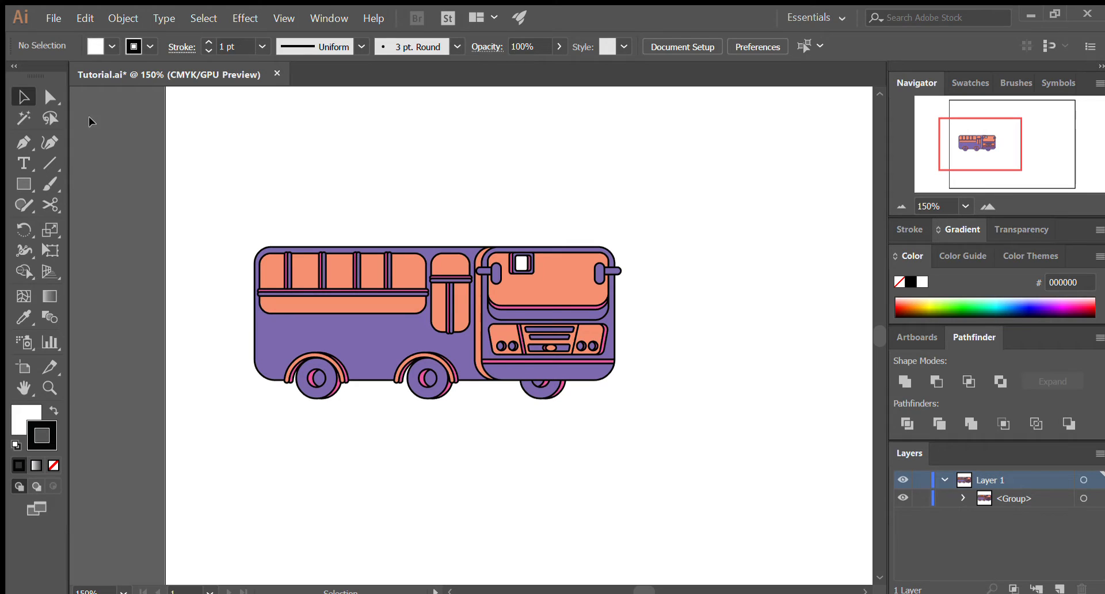
- Keep the tools arranged in two columns and reset the workspace to the Essentials layout
left_click(13, 69)
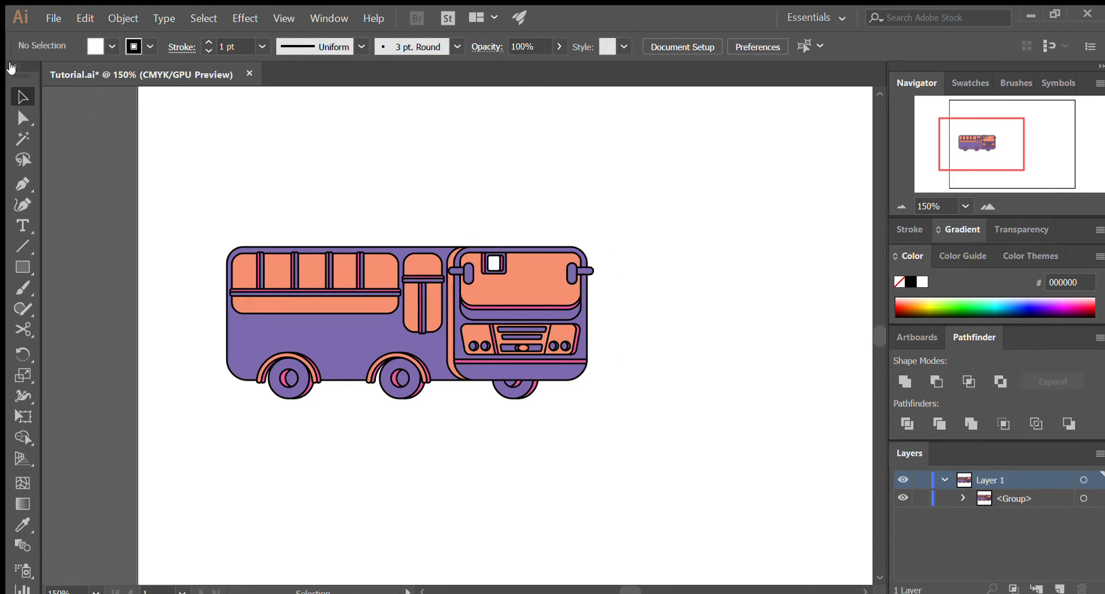
left_click(12, 67)
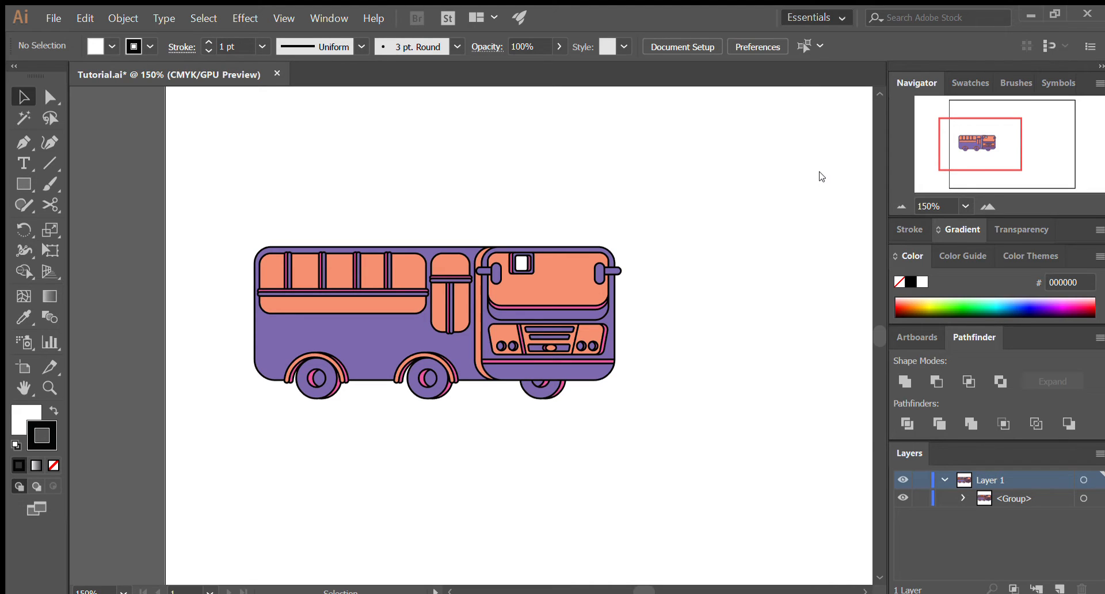
left_click(818, 172)
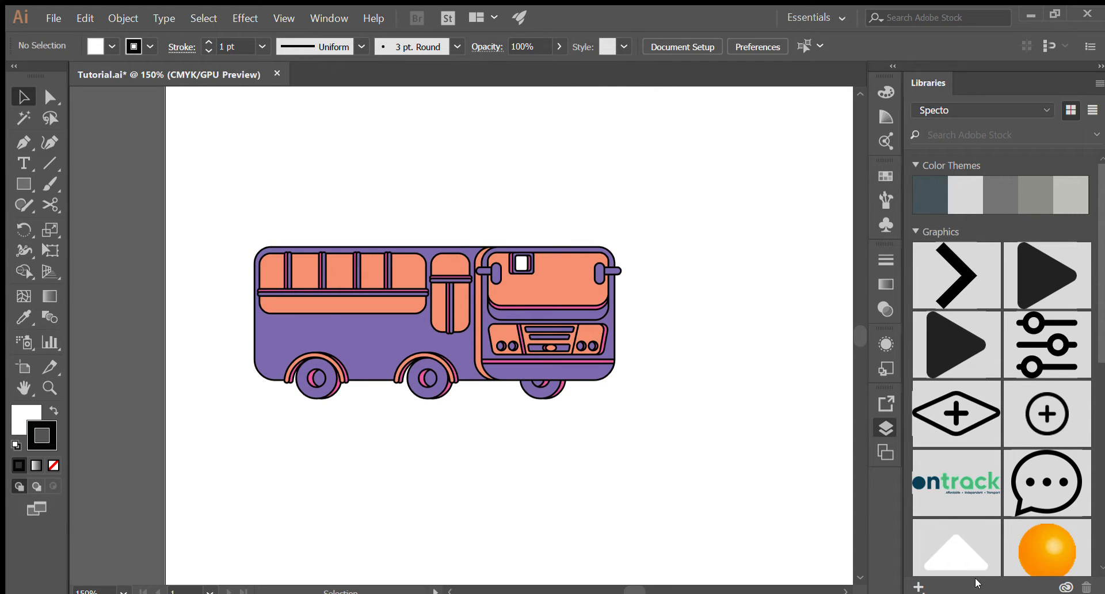
- Dock the Layers, Navigator and Pathfinder panels in the same column as Libraries
left_click_drag(975, 582, 976, 583)
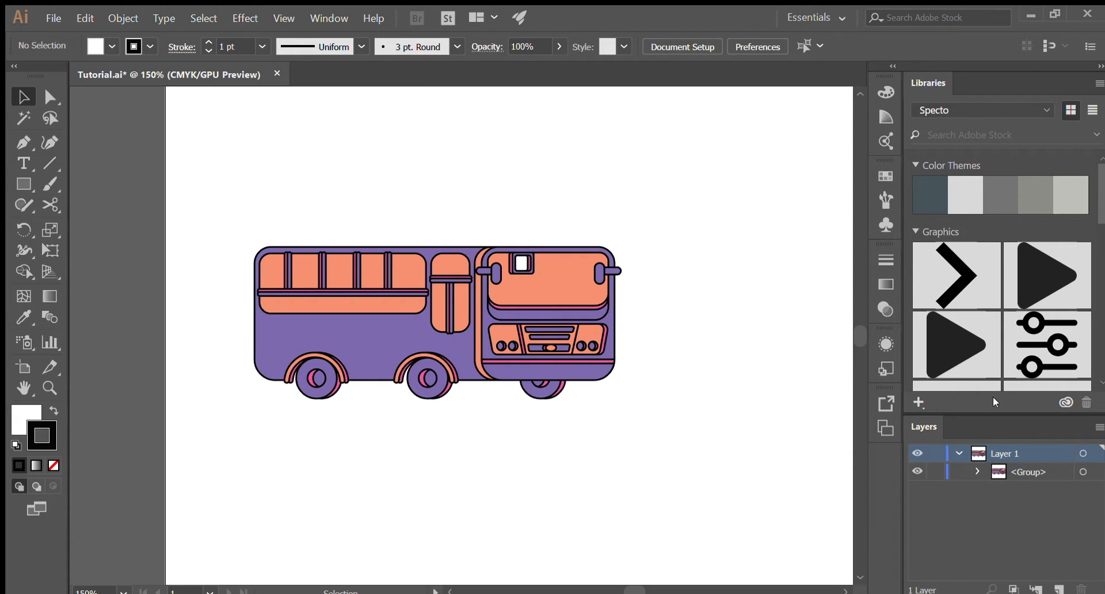
left_click_drag(992, 398, 991, 398)
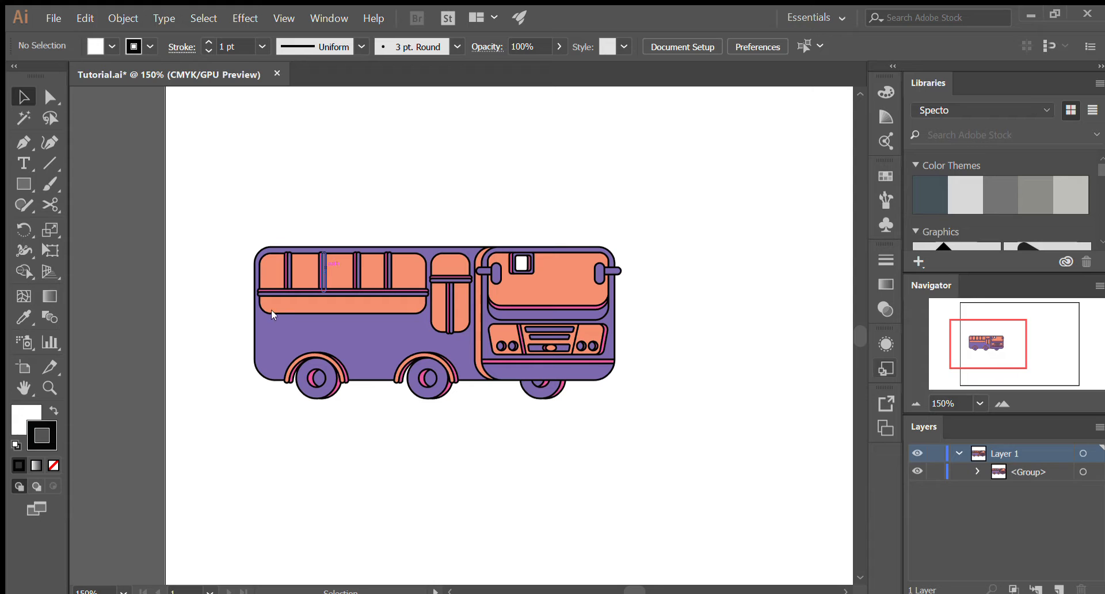
mouse_move(988, 349)
left_mouse_down()
mouse_move(1026, 352)
mouse_move(984, 340)
mouse_move(982, 369)
mouse_move(987, 344)
left_mouse_up()
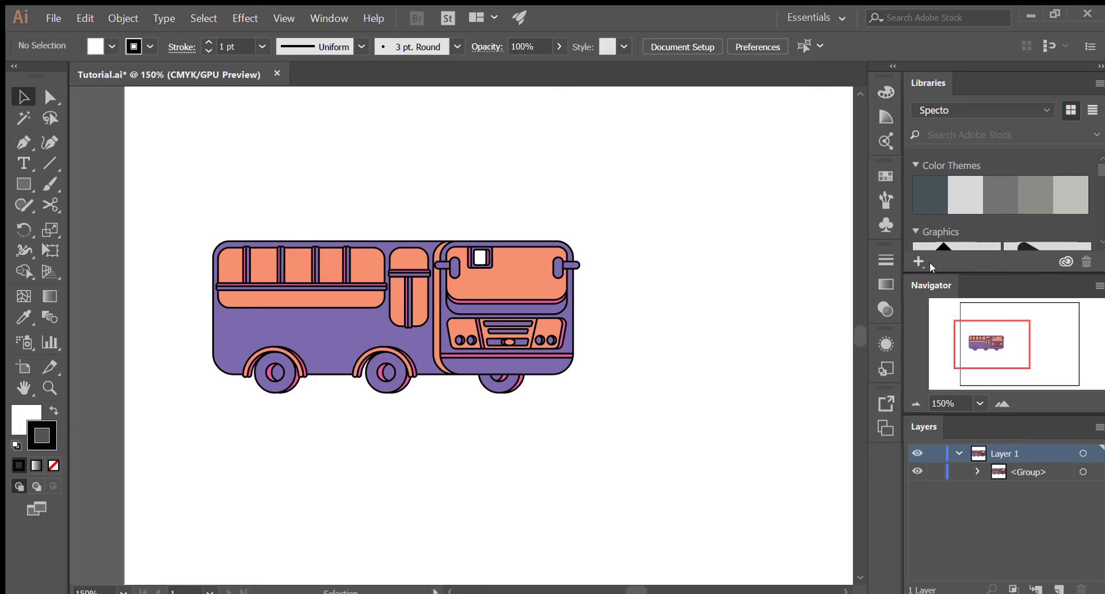
left_click_drag(980, 267, 980, 269)
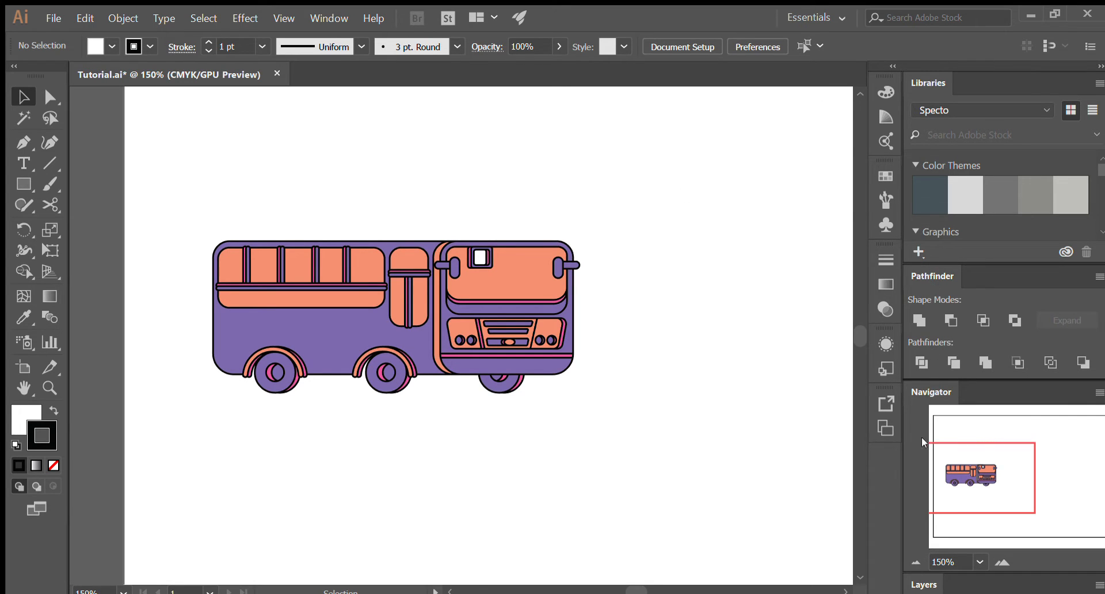
- Close the Libraries panel and leave the Layers and Navigator panels expanded beneath Pathfinder
left_click(923, 585)
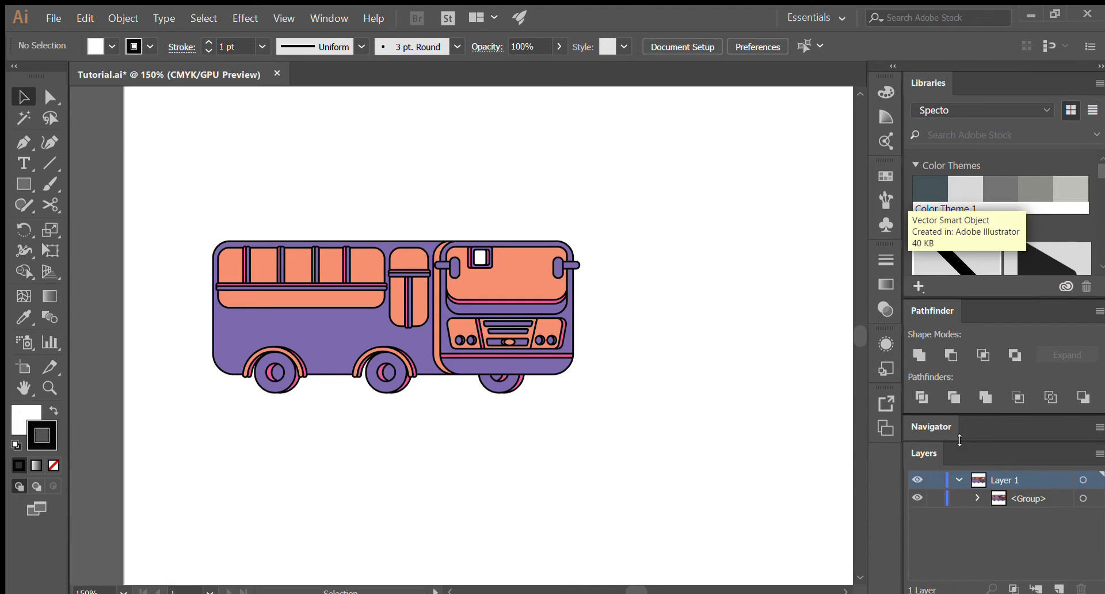
left_click(1095, 84)
left_click(932, 208)
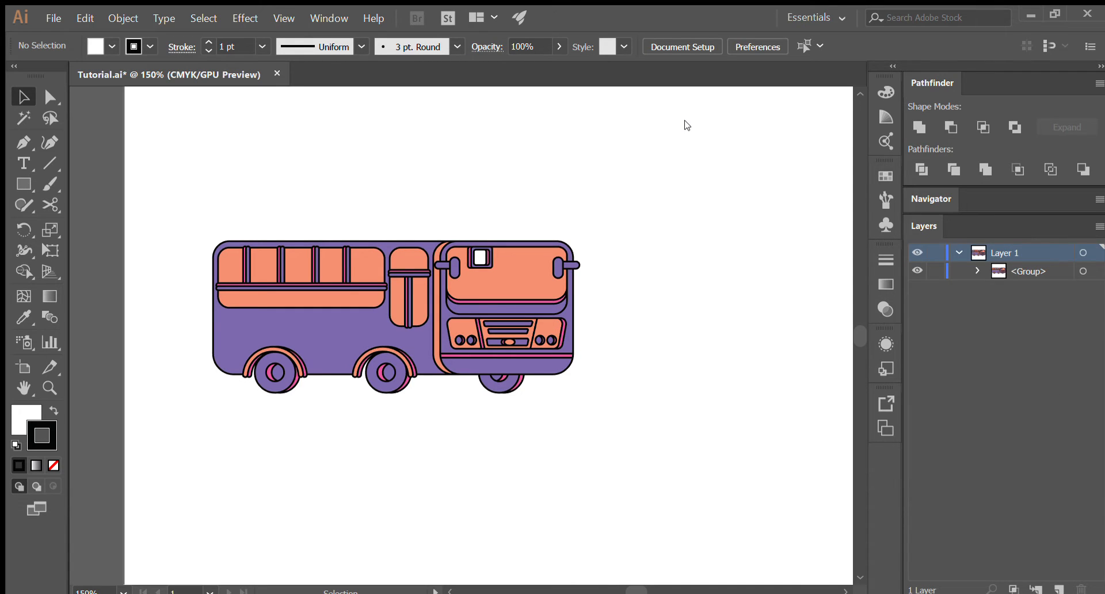
left_click(931, 200)
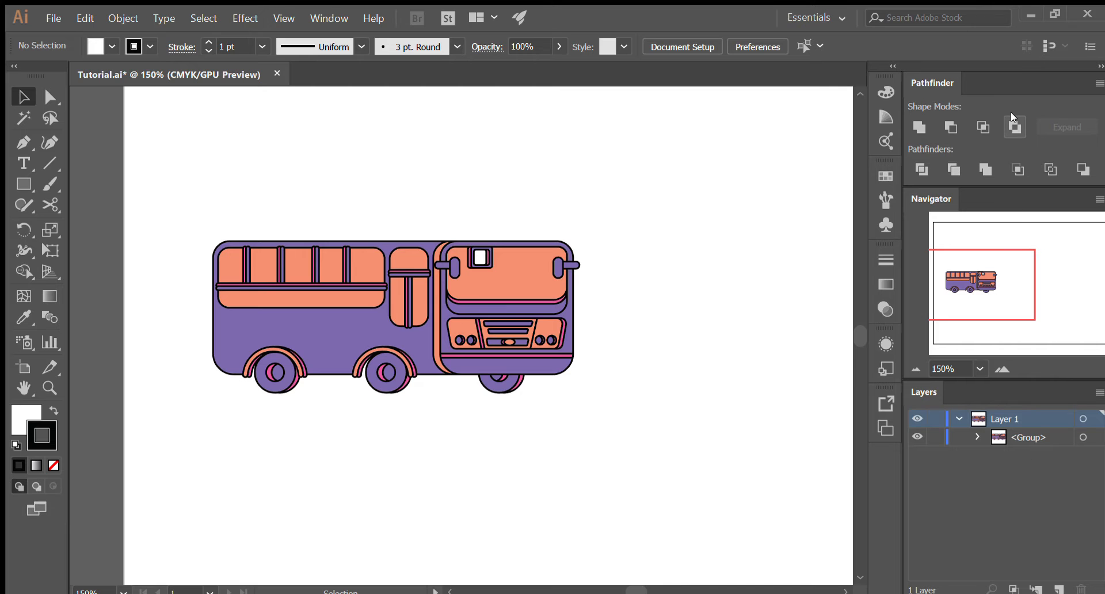
- Examine the bus illustration at different magnifications, from close-up details to the whole artboard
scroll(436, 322, "down", 2)
scroll(436, 323, "up", 3)
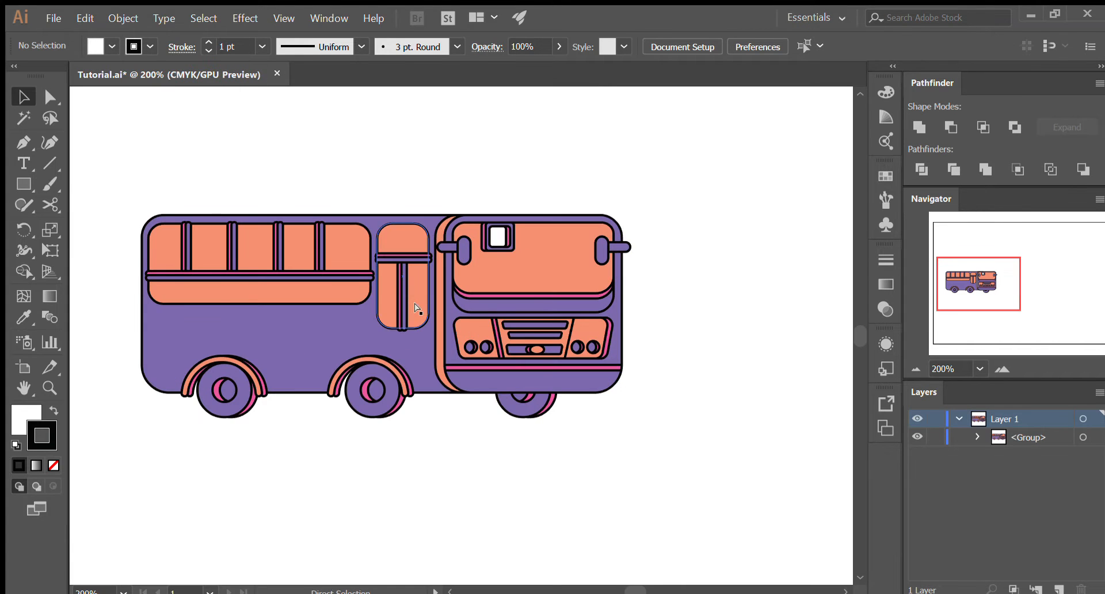
scroll(435, 323, "up", 1)
left_click_drag(997, 311, 973, 285)
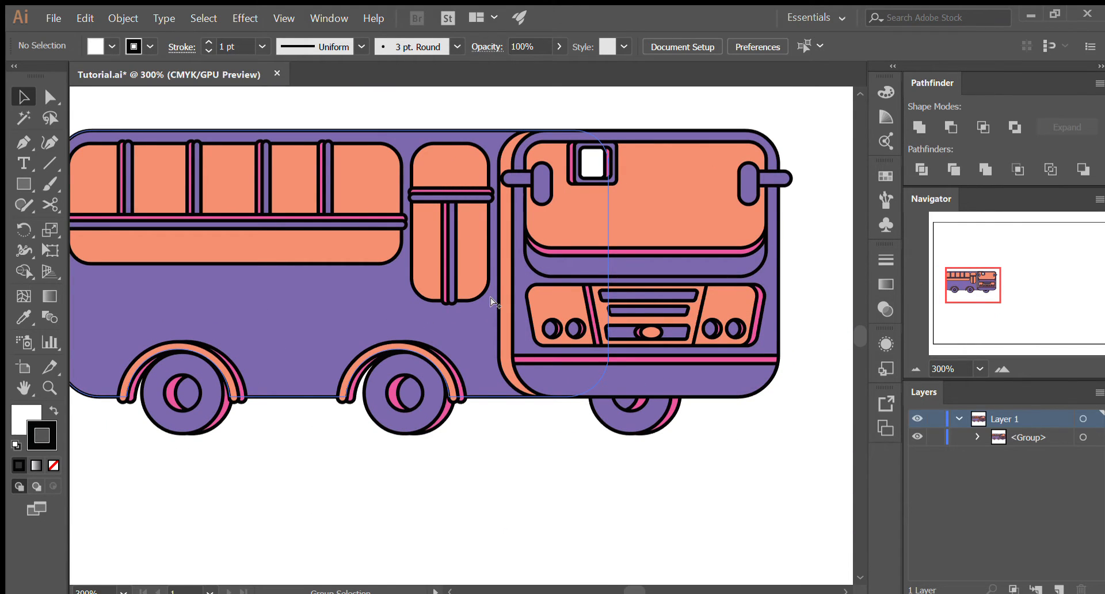
scroll(490, 298, "down", 4)
scroll(489, 297, "up", 3)
scroll(490, 297, "down", 2)
scroll(489, 297, "up", 2)
scroll(489, 297, "down", 2)
scroll(479, 282, "up", 2)
scroll(479, 282, "down", 2)
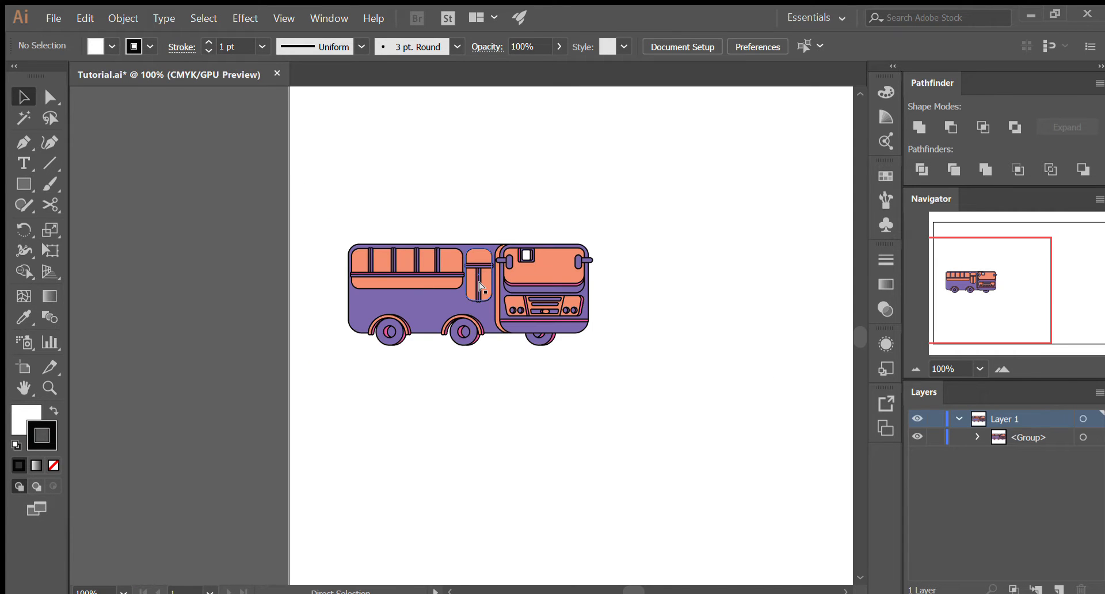
scroll(478, 282, "down", 1)
scroll(479, 282, "up", 1)
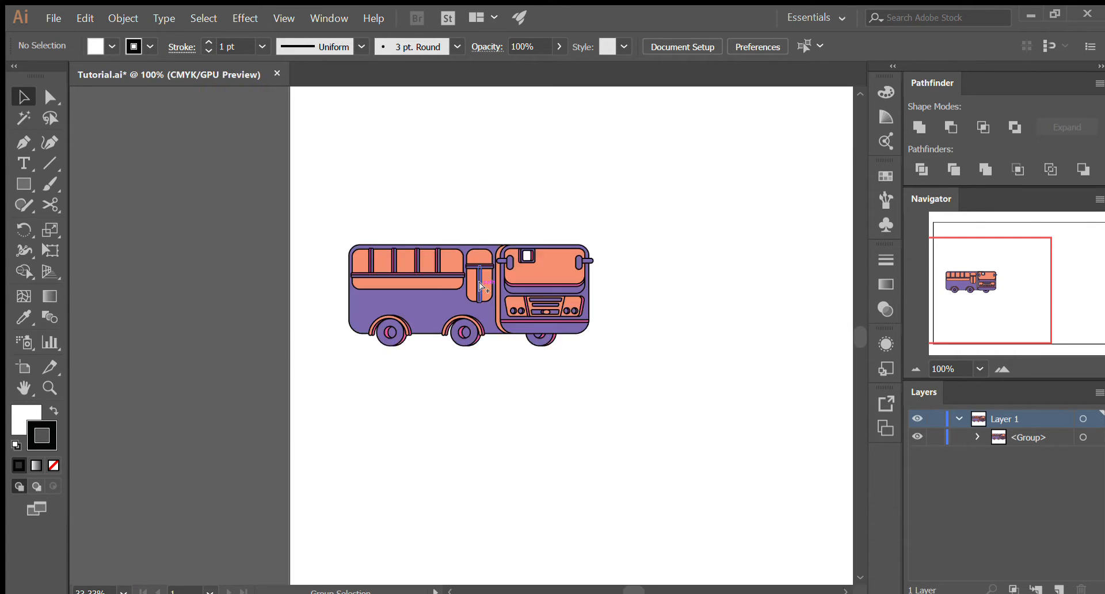
scroll(479, 282, "up", 2)
scroll(478, 282, "up", 1)
scroll(479, 282, "down", 1)
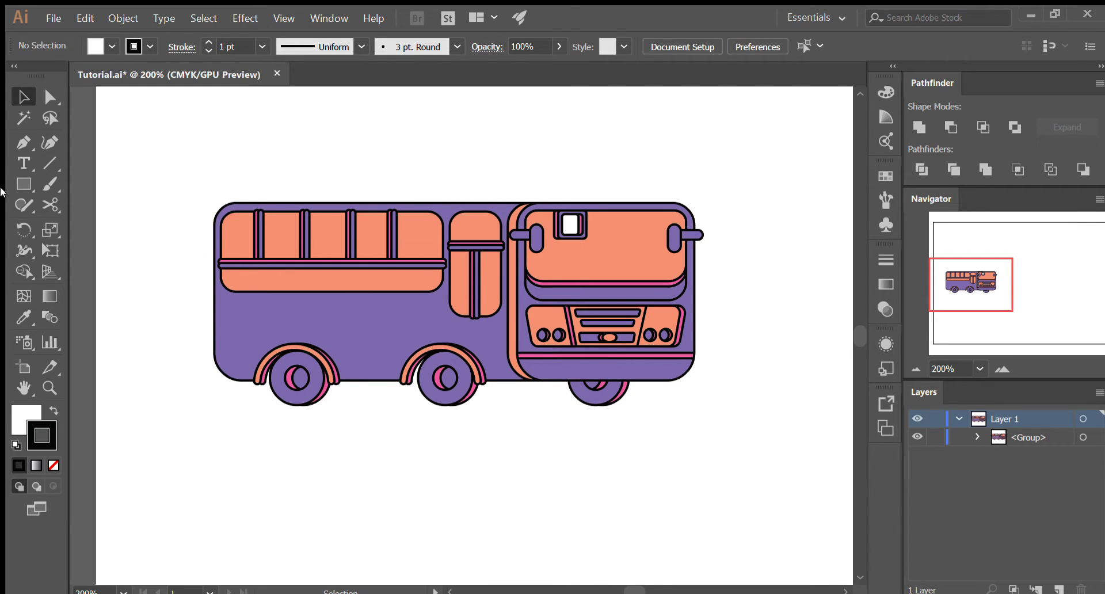
- Try drawing a square on the empty canvas ahead of the bus, starting level with its roof, and delete it
left_click(18, 185)
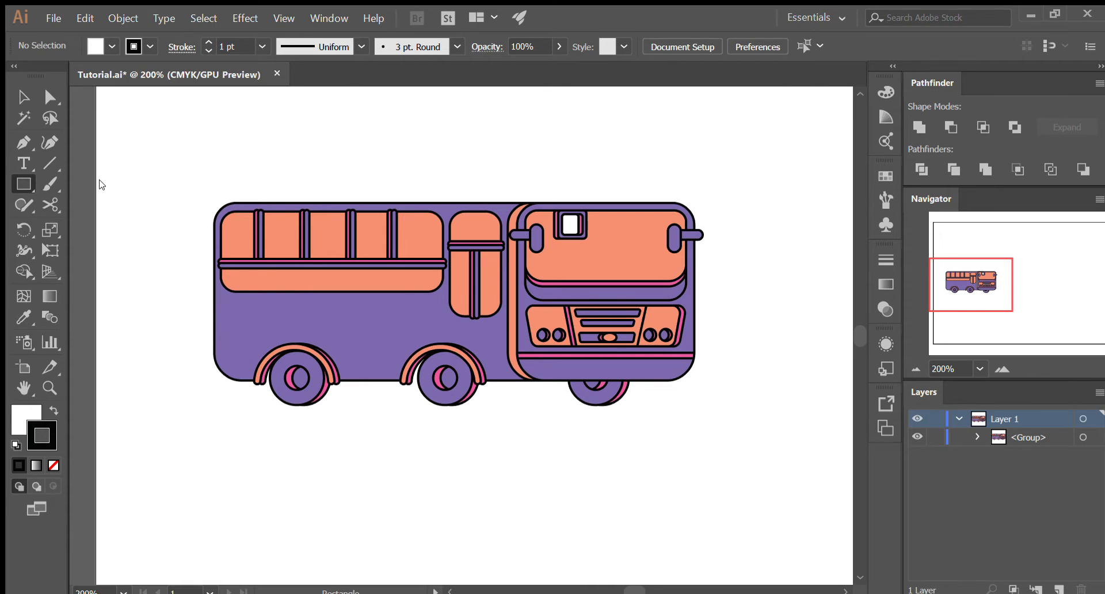
scroll(358, 196, "down", 2)
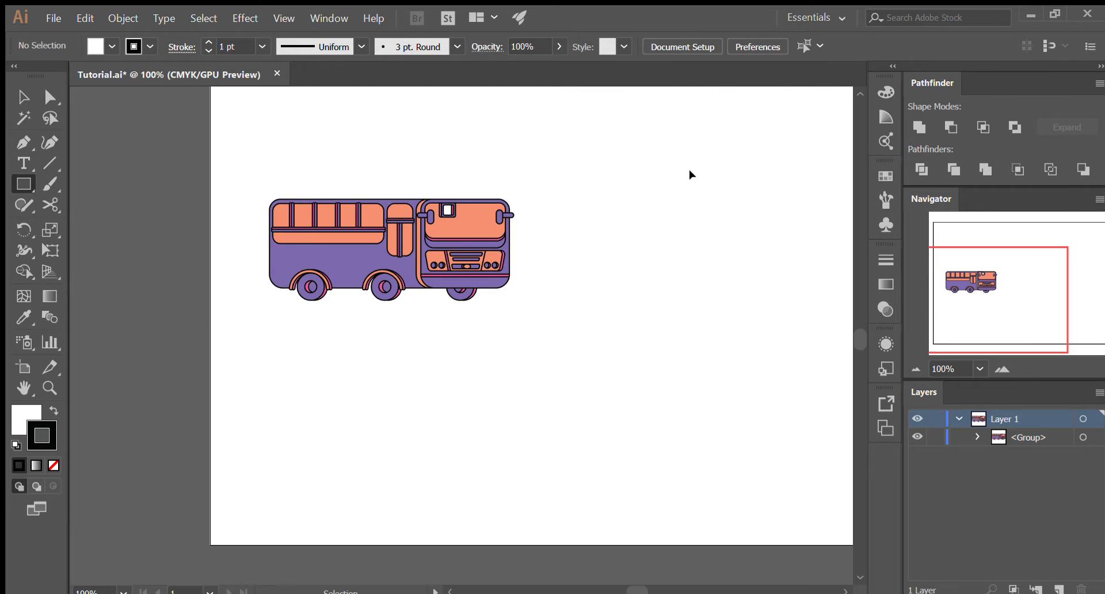
scroll(691, 176, "up", 2)
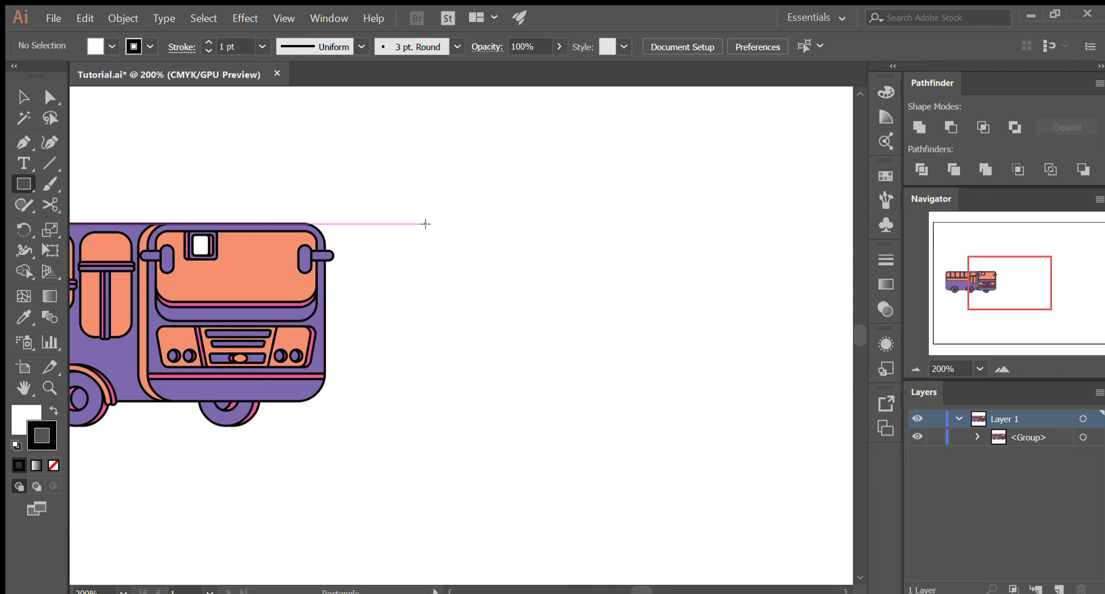
left_click_drag(426, 223, 596, 399)
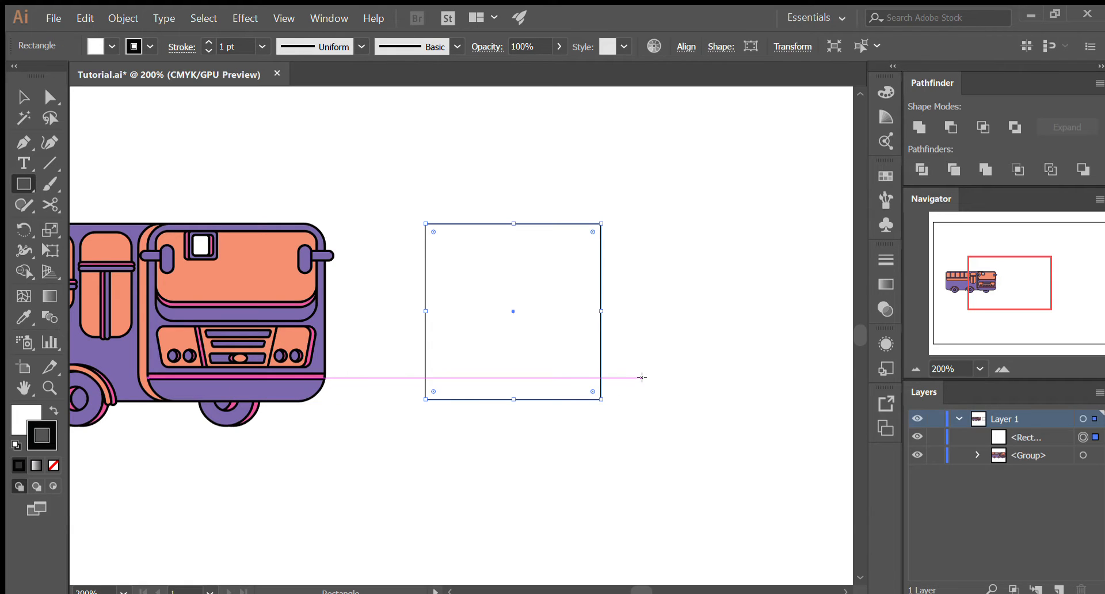
key("v")
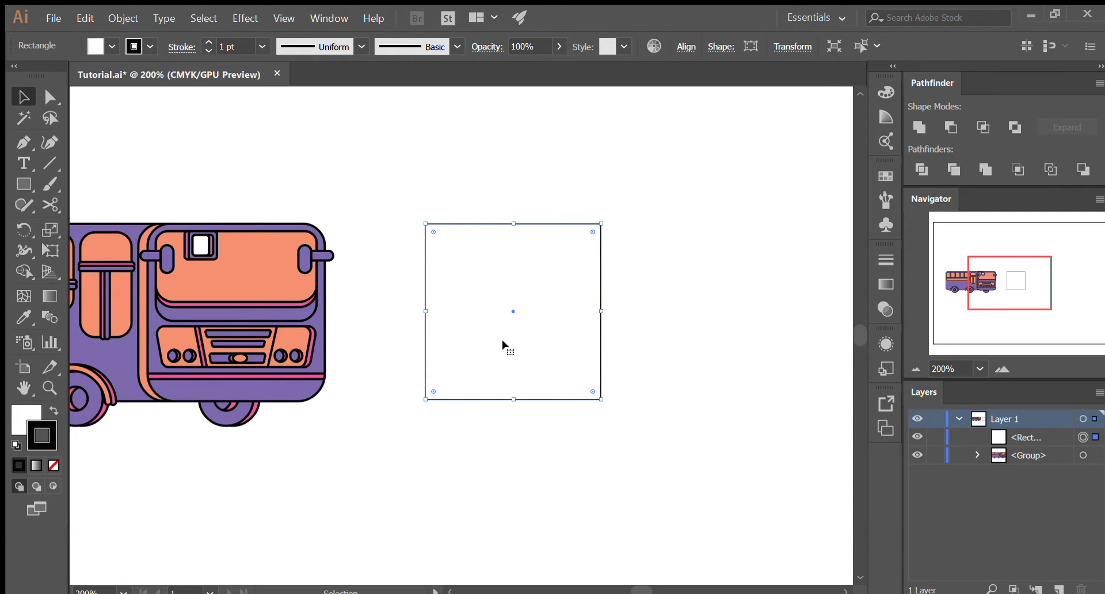
key("Delete")
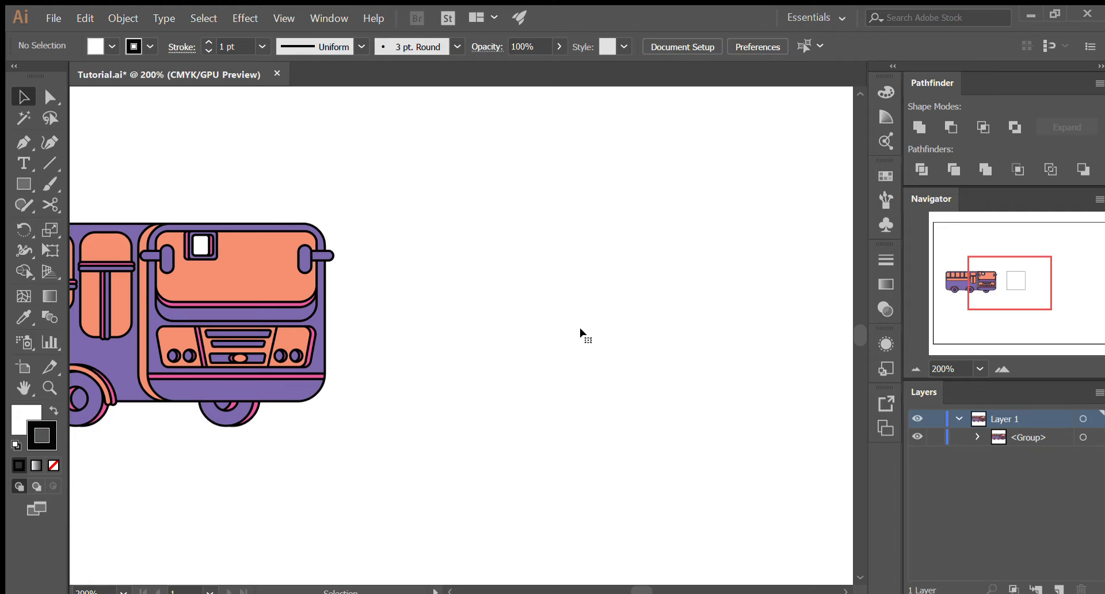
- Draw a square ahead of the bus, spanning its body from roof to lower edge, and round all four corners
key("m")
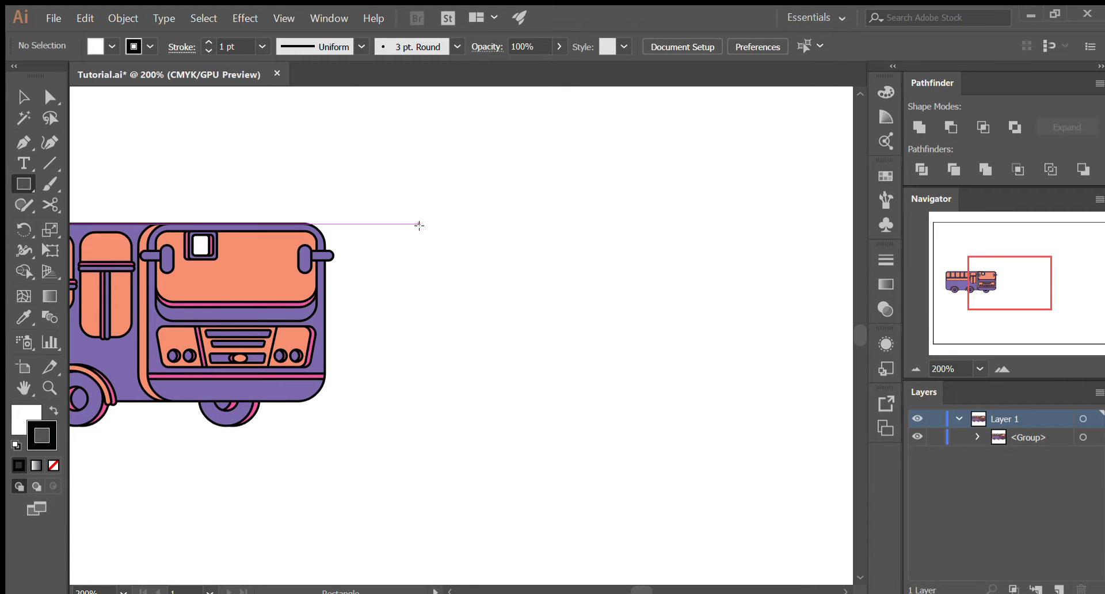
left_click_drag(419, 224, 595, 401)
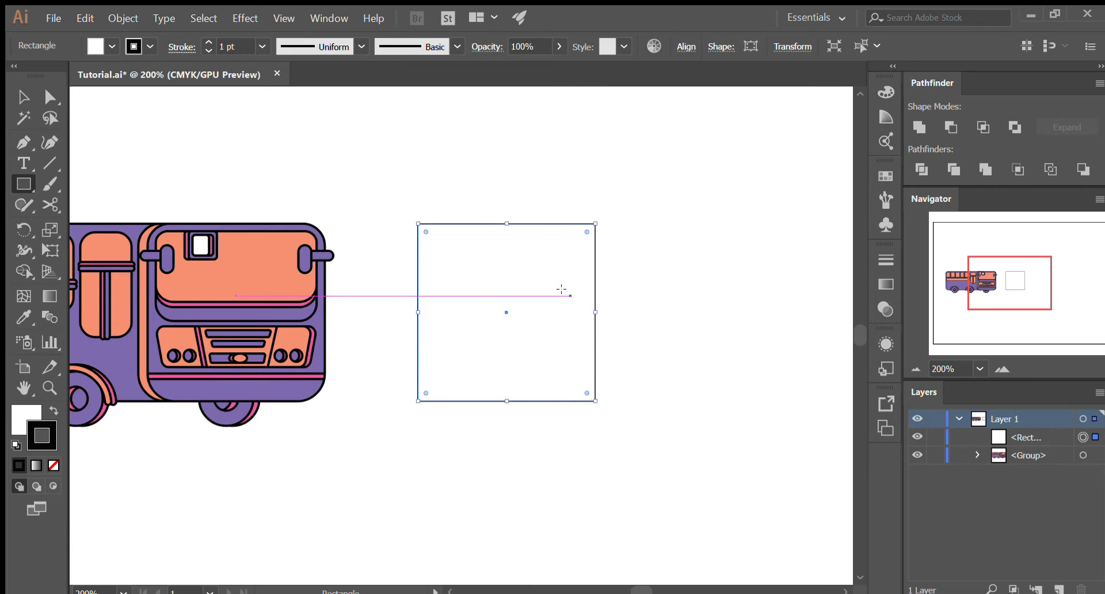
key("v")
left_click(636, 281)
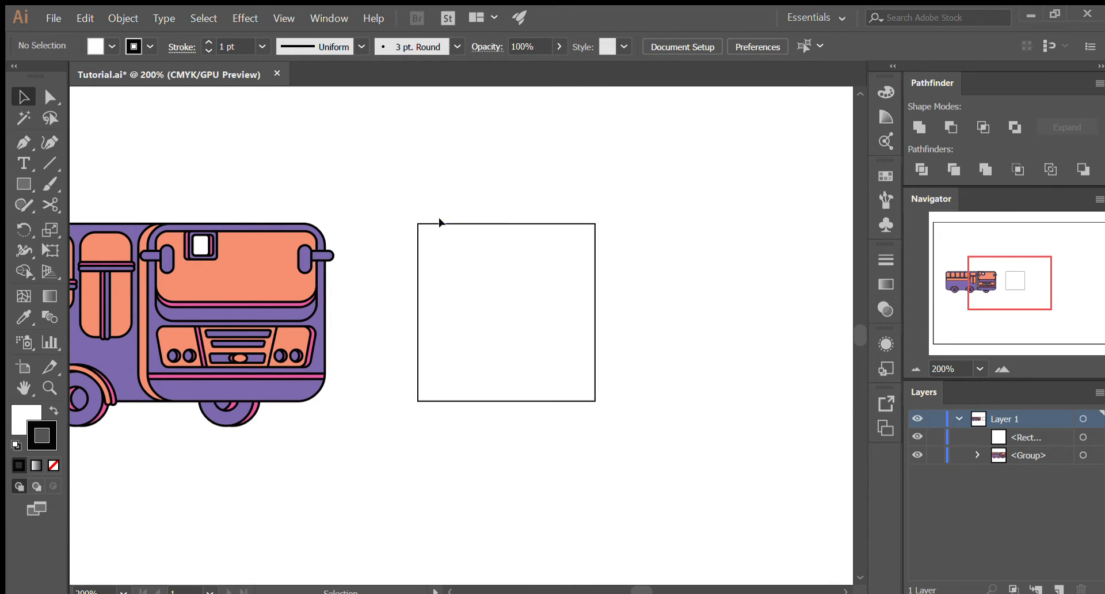
left_click(553, 278)
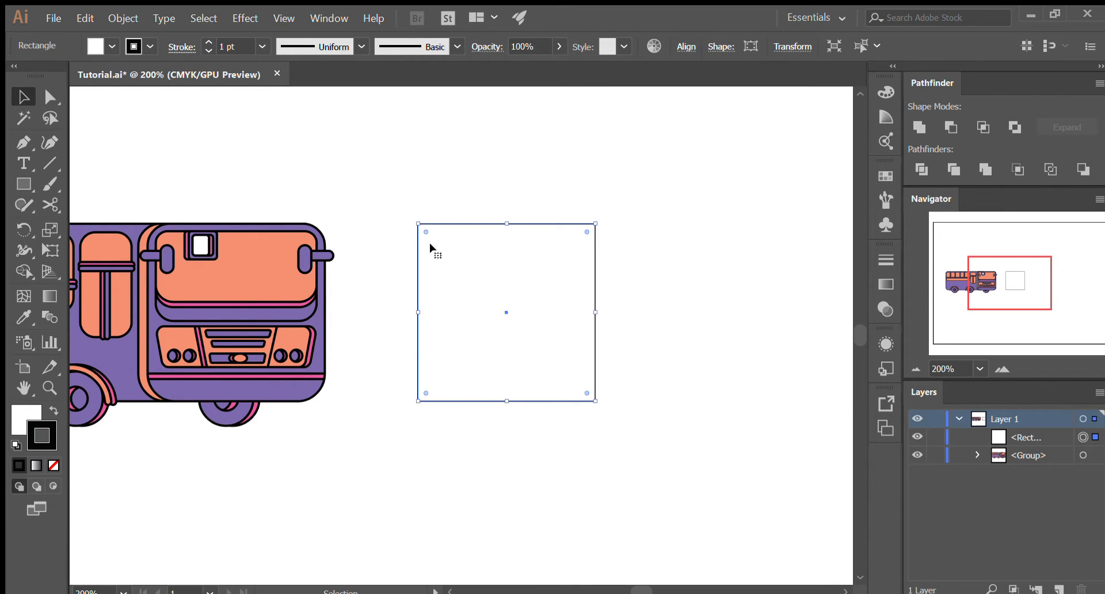
left_click_drag(424, 232, 436, 246)
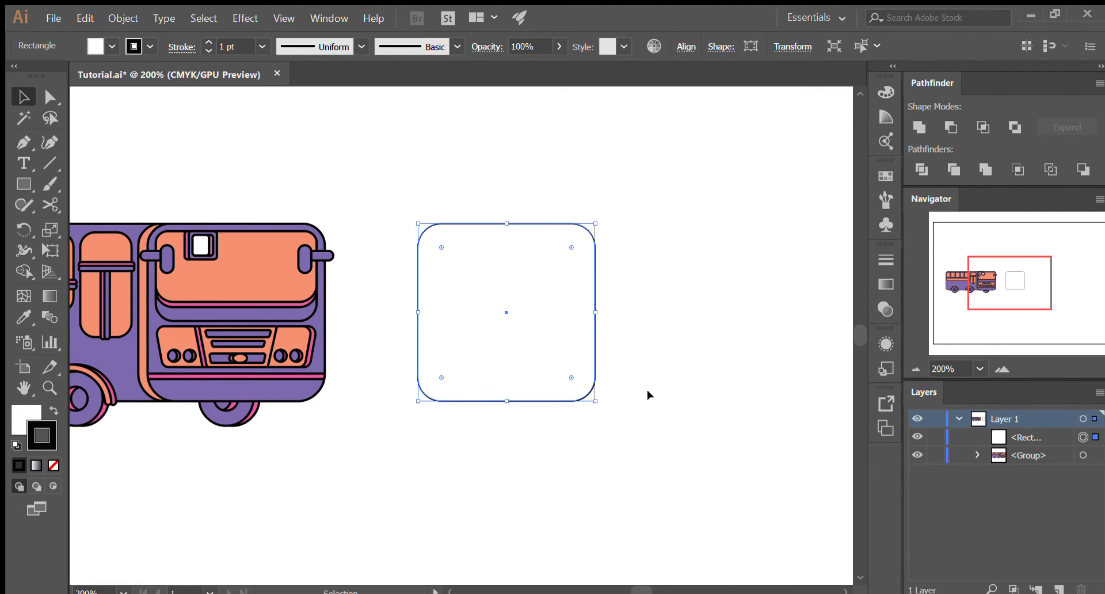
- Undo the square's corner rounding, round all four corners again slightly less, and move the square a little farther ahead of the bus
left_click(693, 291)
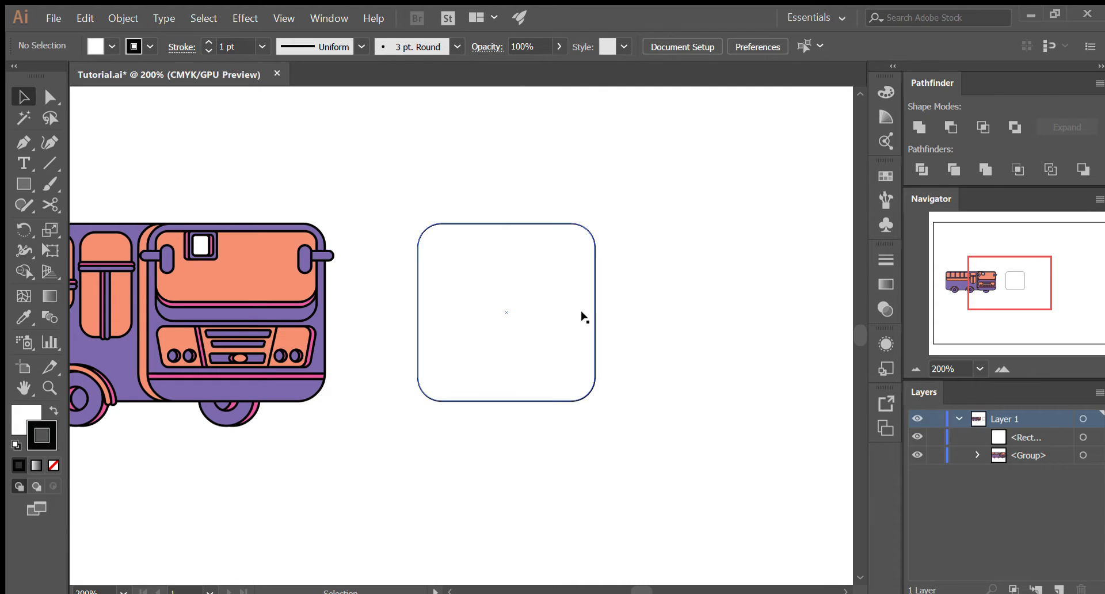
key("ctrl+z")
left_click(483, 143)
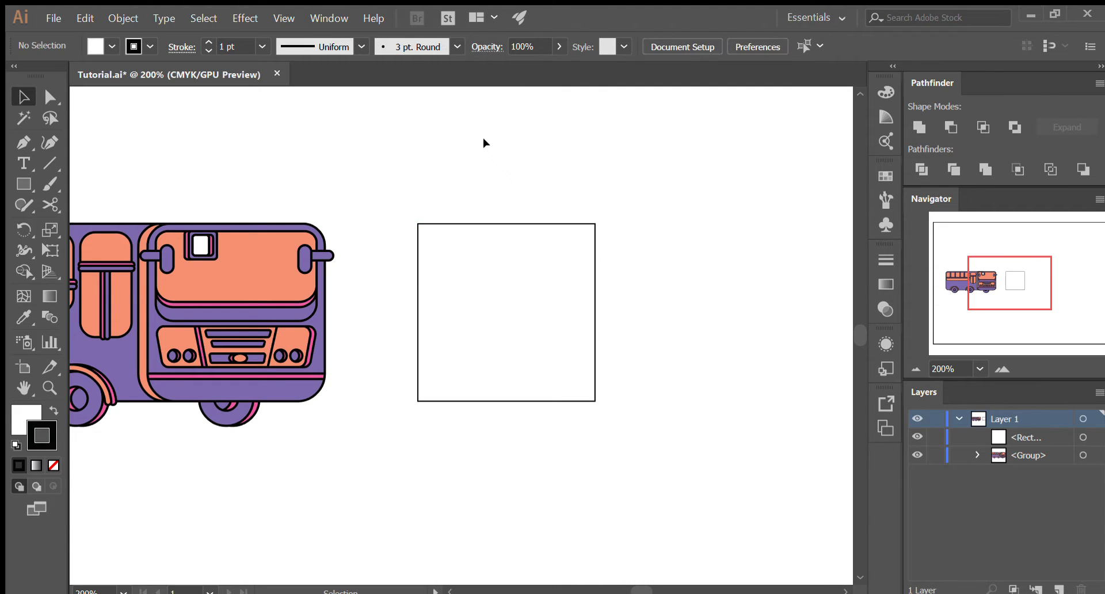
left_click(496, 227)
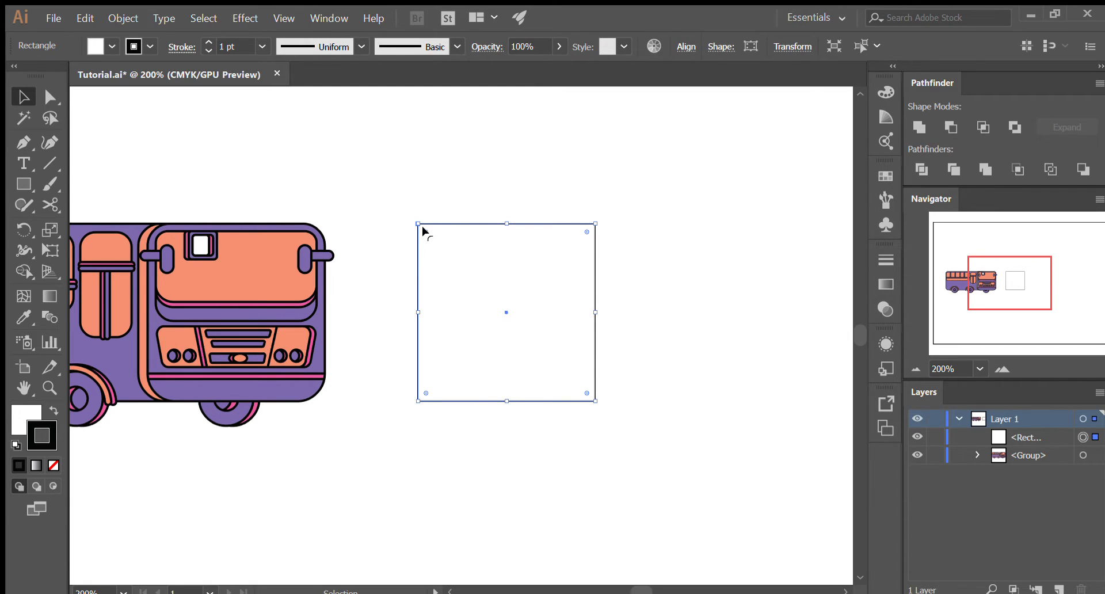
left_click_drag(422, 228, 432, 238)
left_click(484, 185)
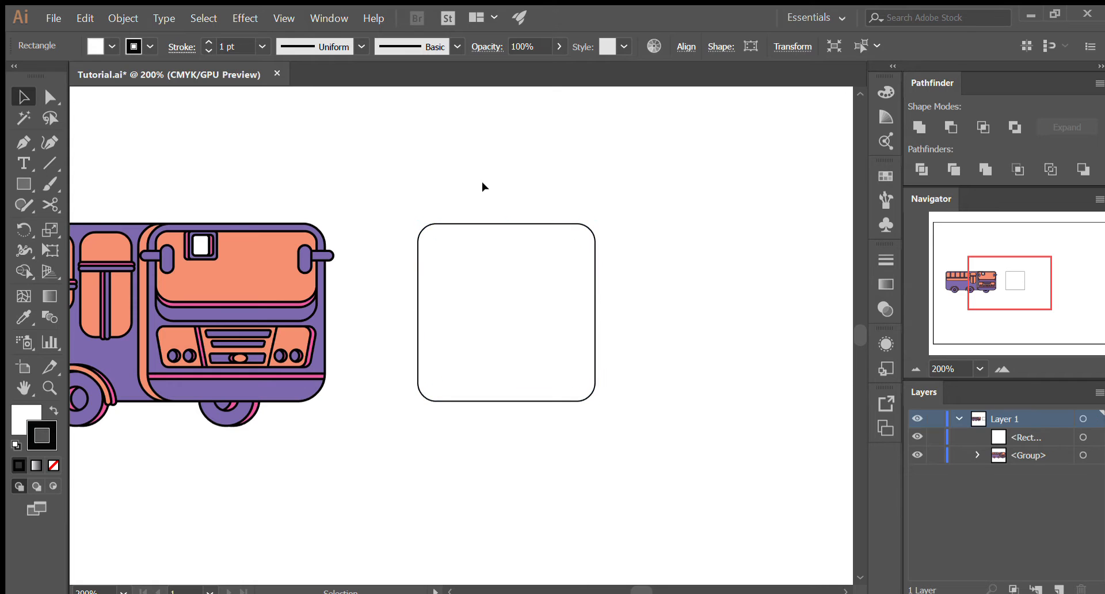
left_click_drag(597, 305, 643, 309)
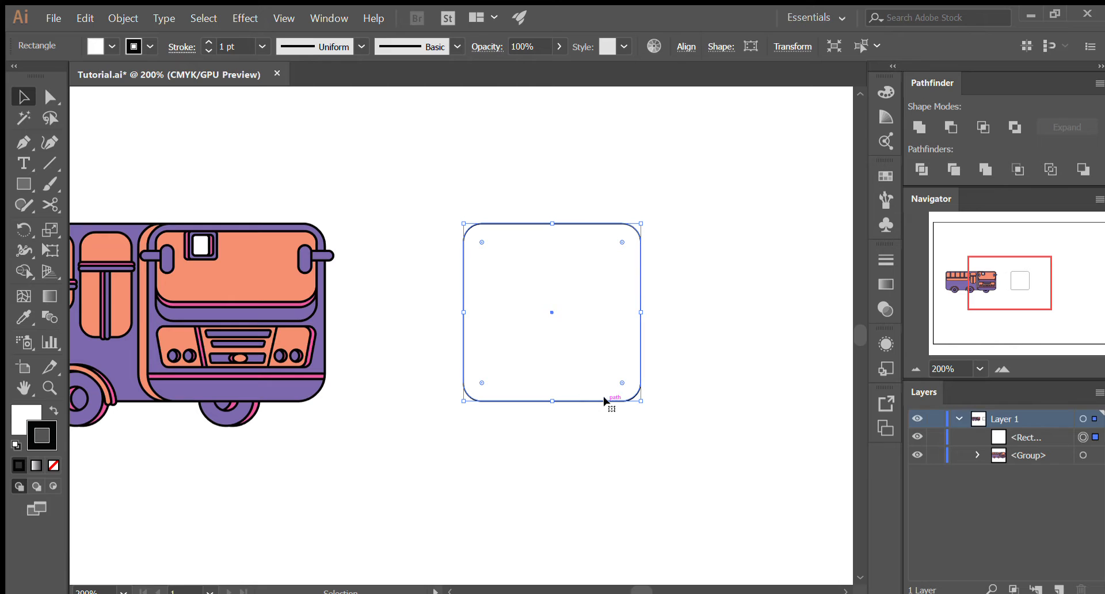
left_click_drag(697, 416, 481, 184)
- Isolate the lower front panel inside the bus group, check its stroke weight, and leave isolation mode
left_click(322, 390)
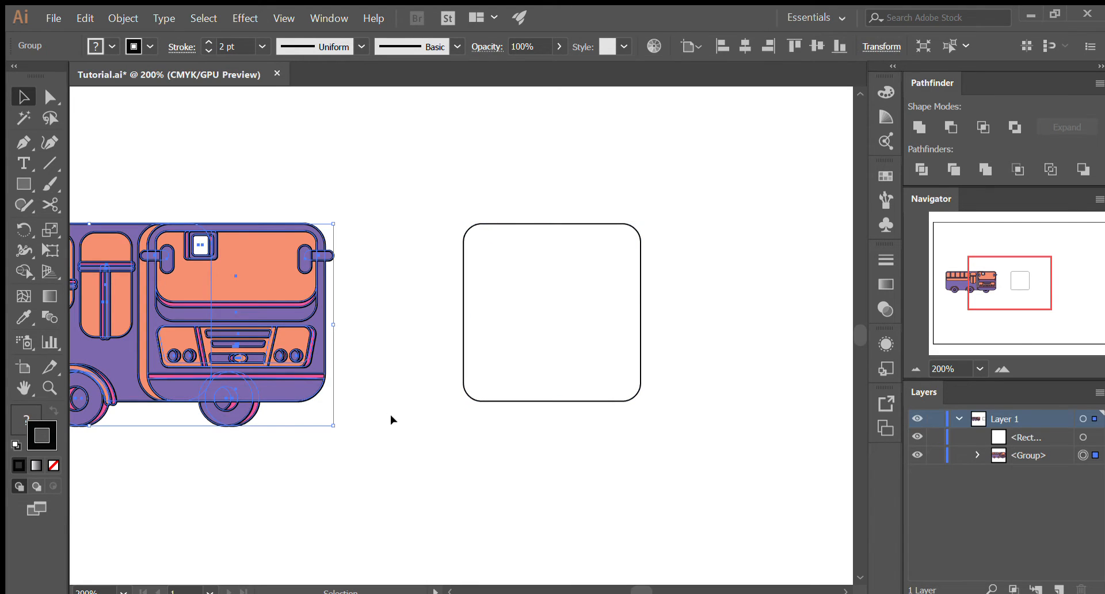
left_click(390, 419)
double_click(322, 390)
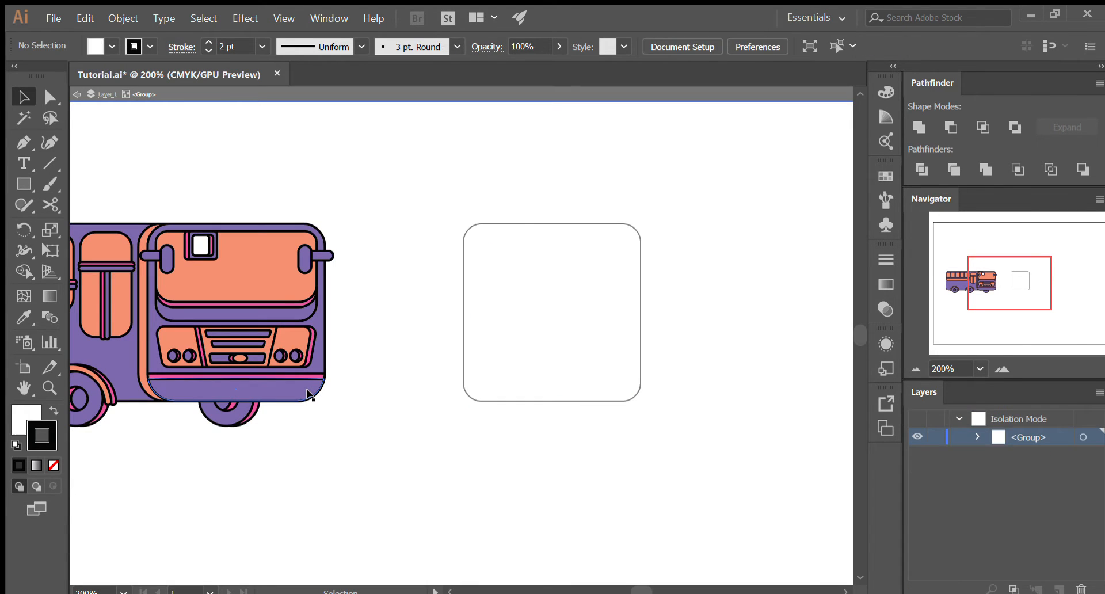
double_click(378, 403)
left_click(281, 382)
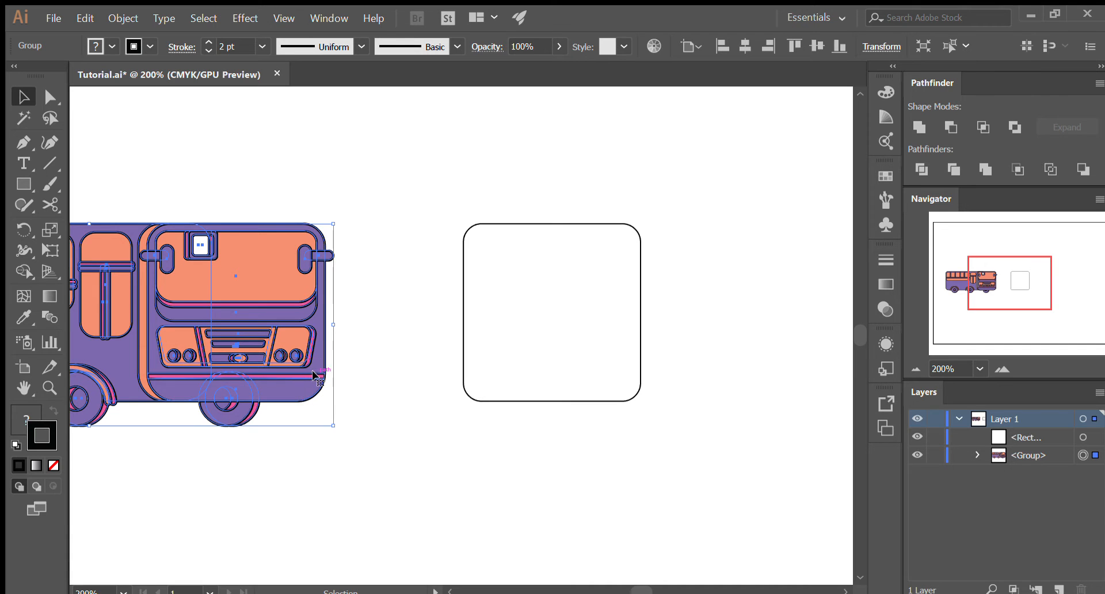
double_click(300, 394)
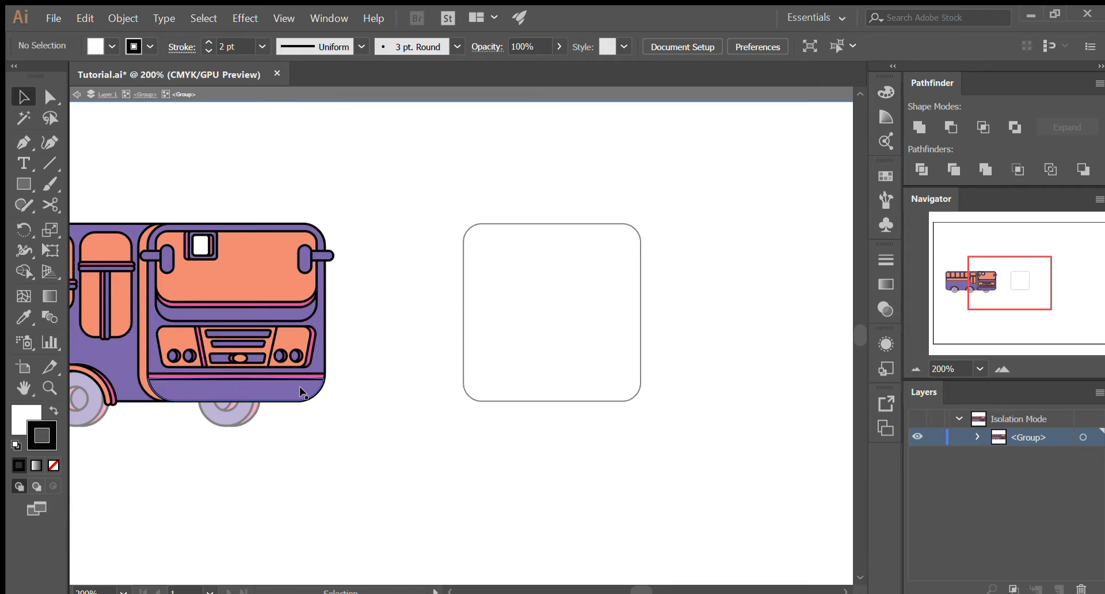
left_click(299, 386)
double_click(300, 385)
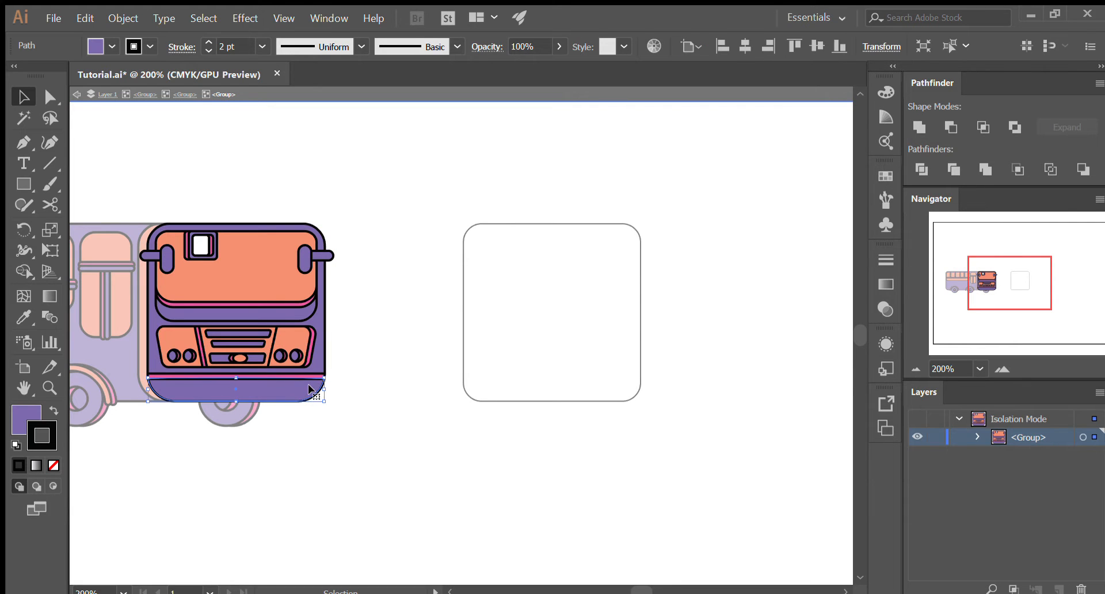
double_click(309, 389)
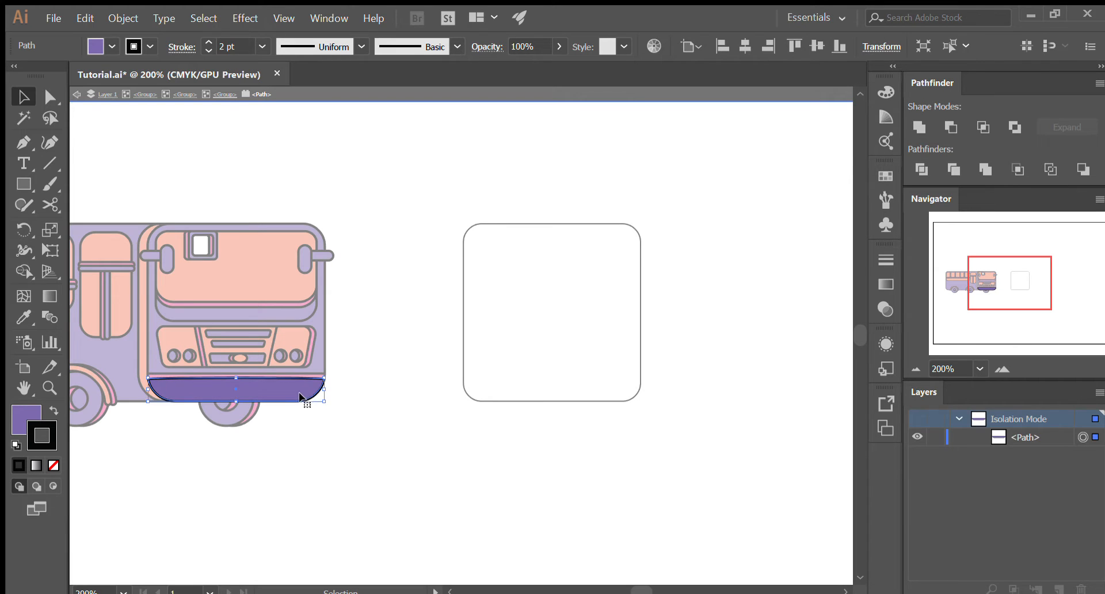
left_click(215, 52)
mouse_move(215, 54)
left_mouse_down()
mouse_move(198, 56)
mouse_move(209, 48)
left_mouse_up()
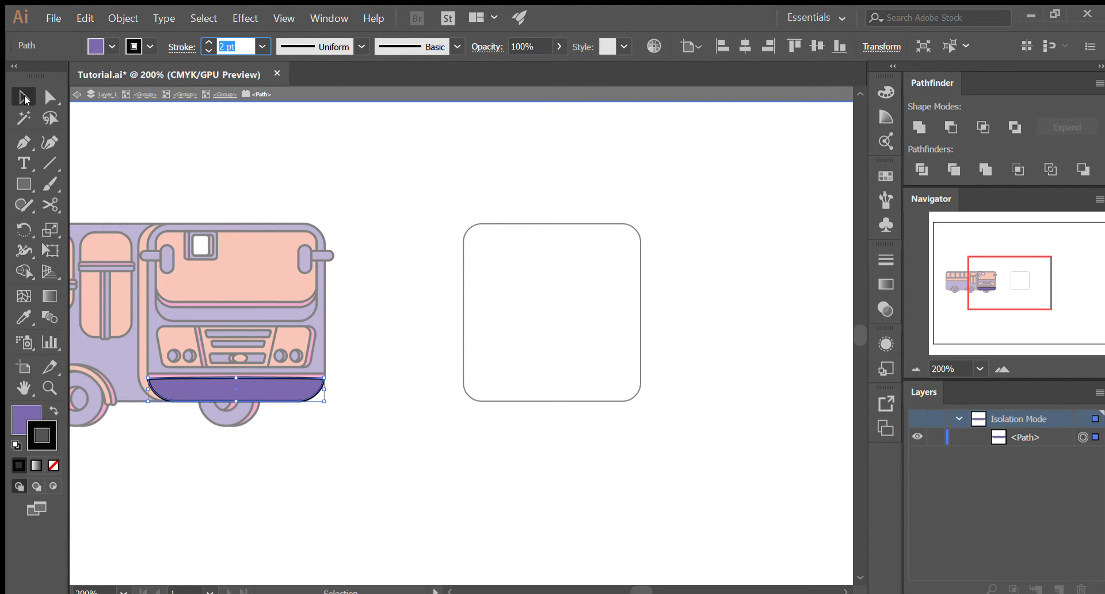
left_click(24, 96)
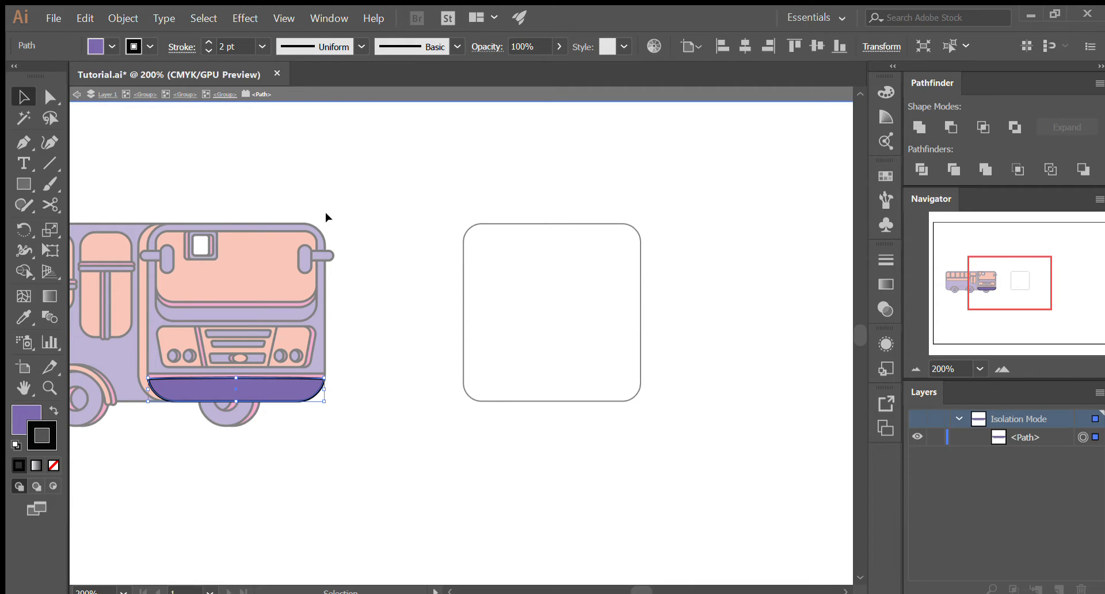
double_click(357, 180)
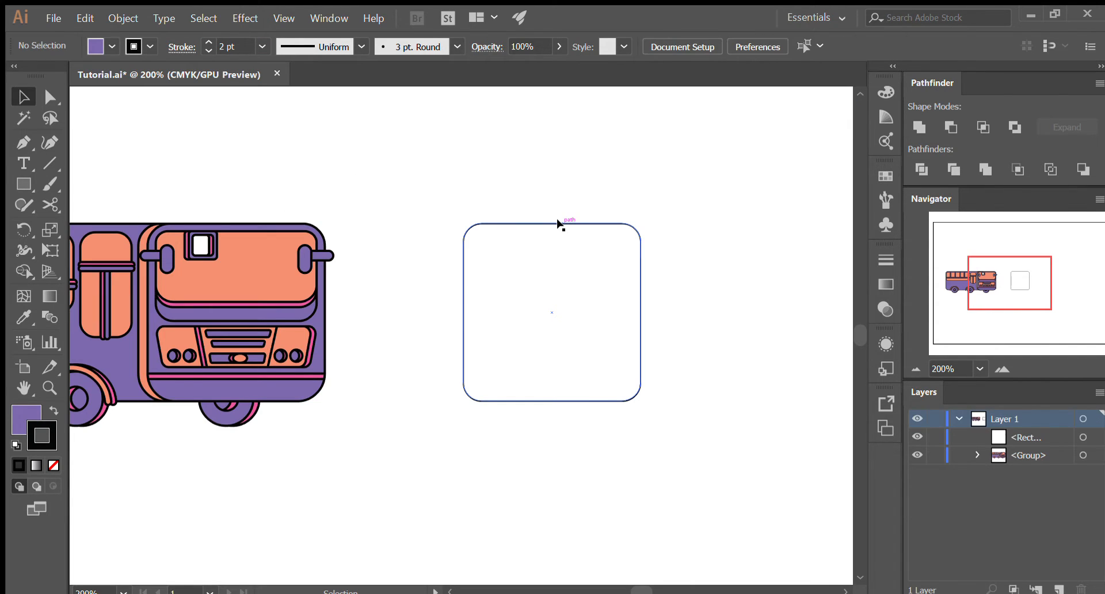
- Set the stroke weight of the rounded square to 2 pt and deselect it
left_click(565, 224)
left_click(233, 47)
type("2")
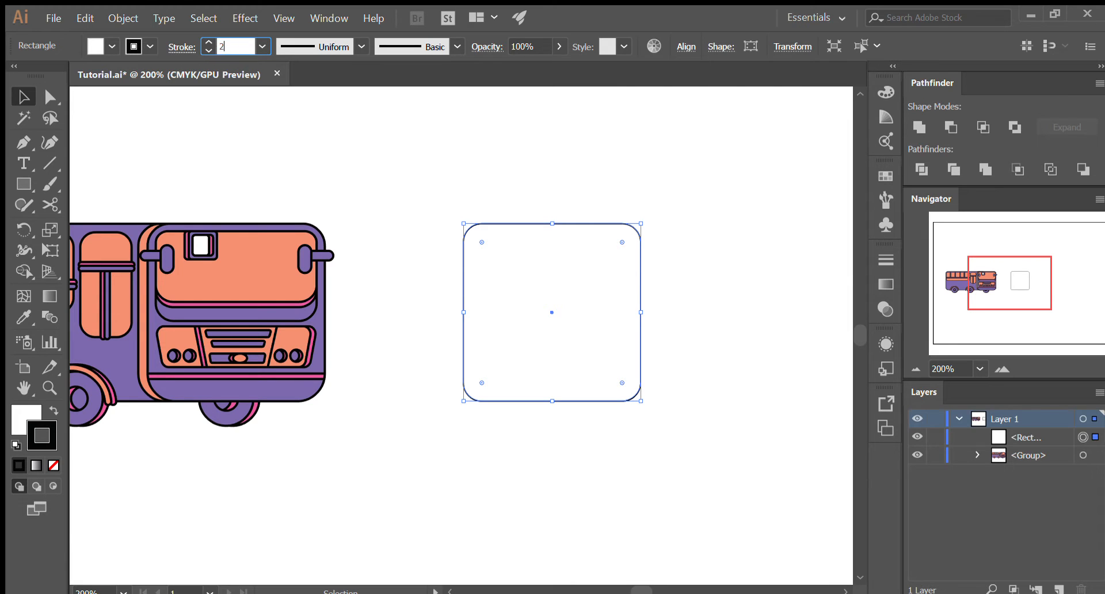
key("Return")
left_click(718, 230)
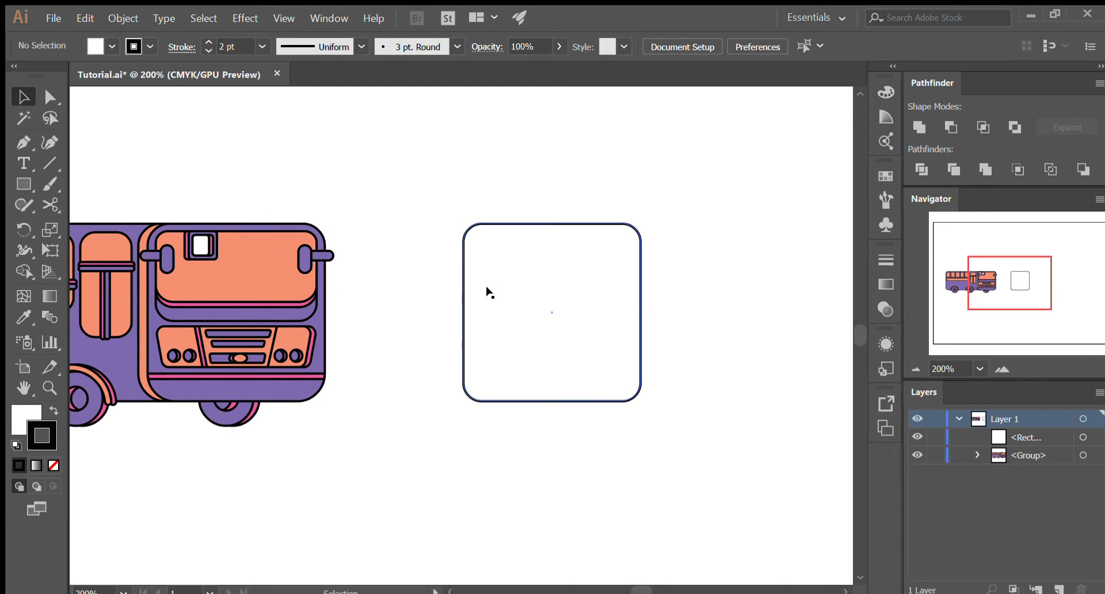
- Isolate the bus's front group, check the fill colour of its lower front panel, and leave isolation mode
left_click(637, 324)
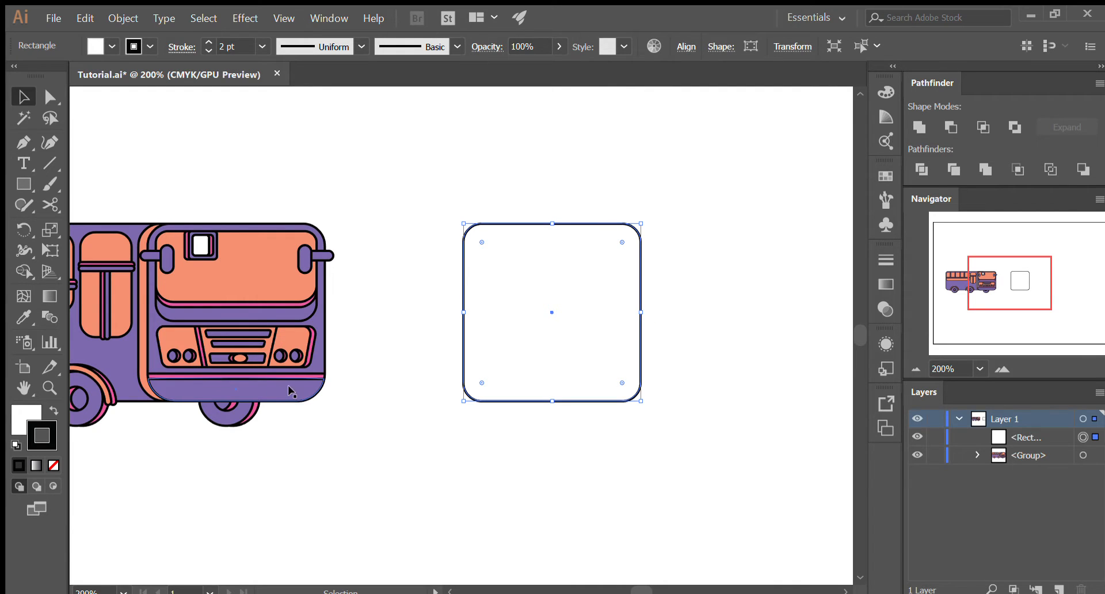
left_click(305, 426)
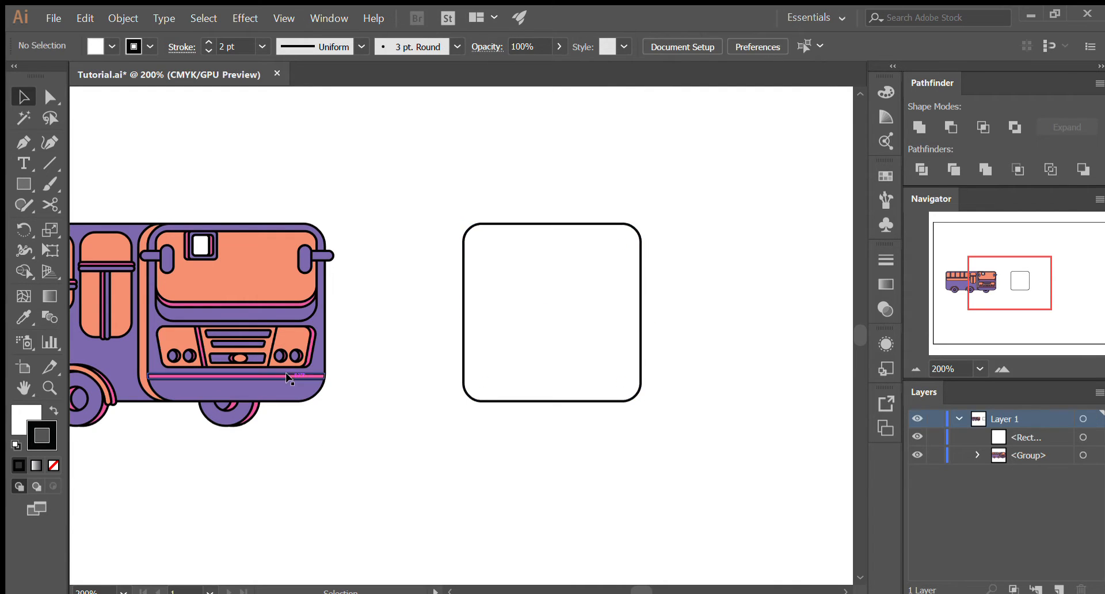
double_click(286, 390)
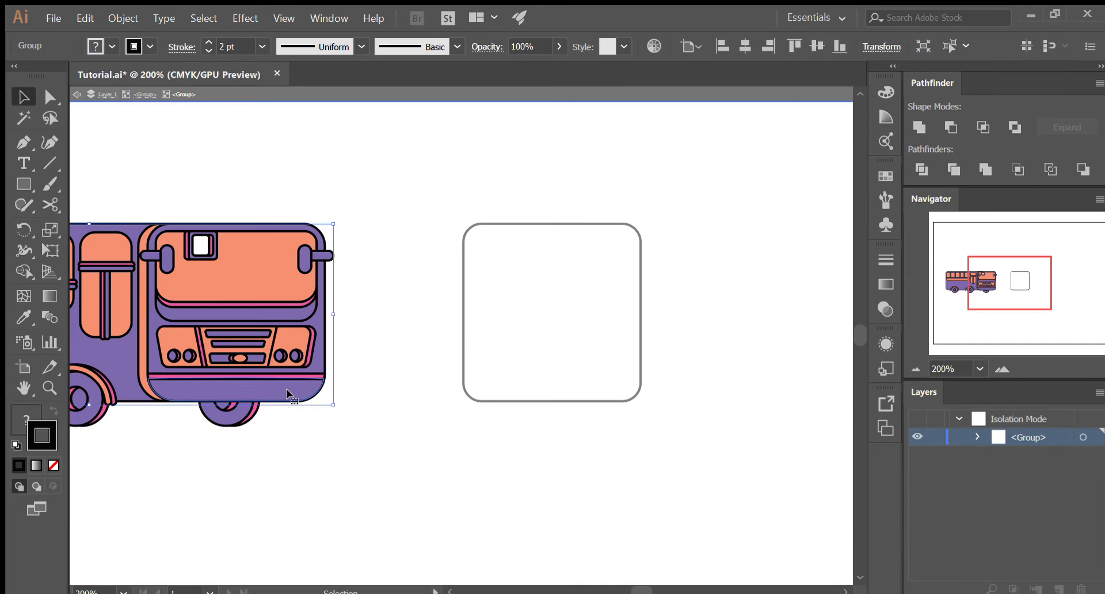
double_click(288, 388)
double_click(290, 385)
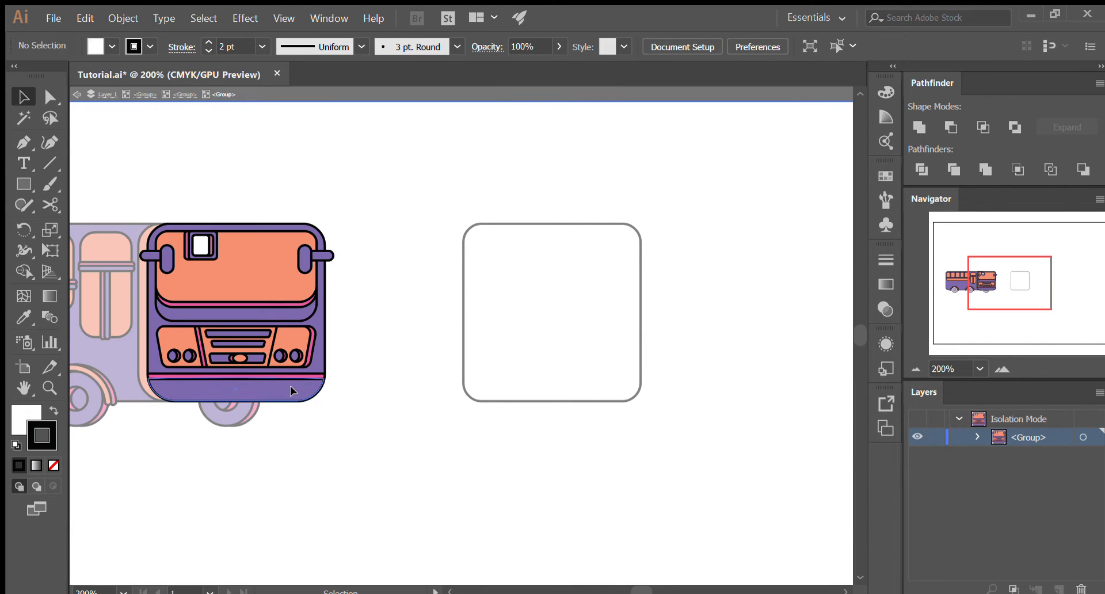
left_click(290, 385)
left_click(33, 410)
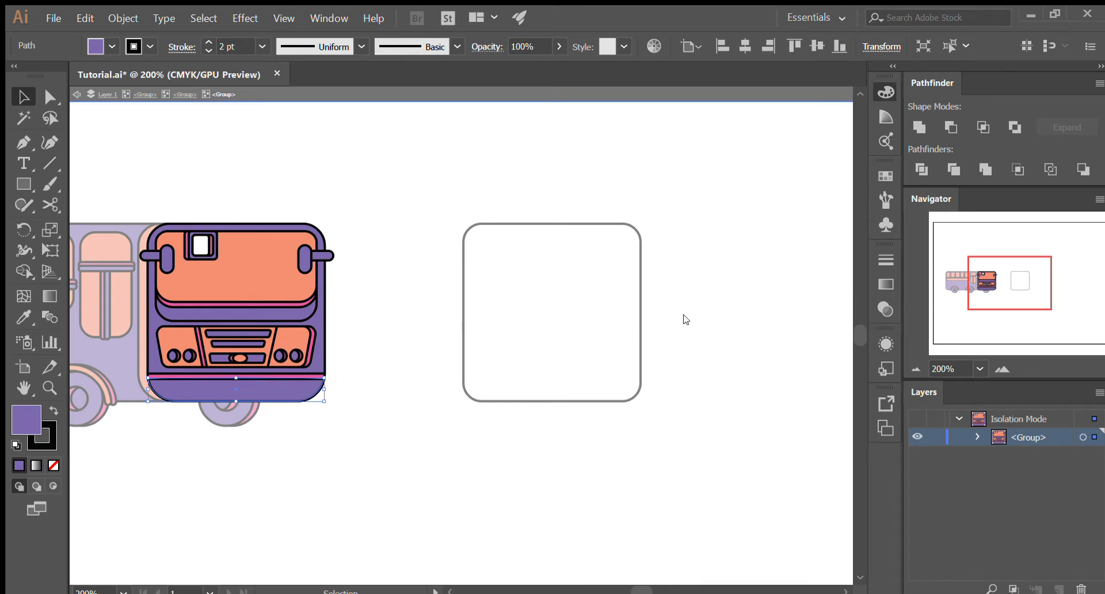
double_click(586, 425)
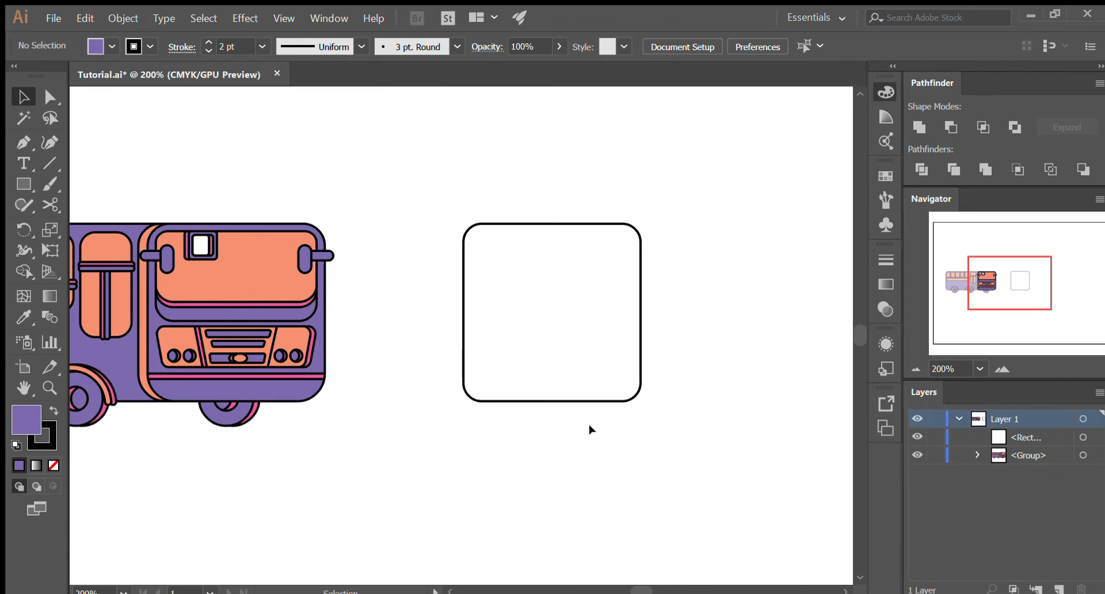
- Try filling the rounded square with a purple picked by eye, and undo that fill
left_click(592, 401)
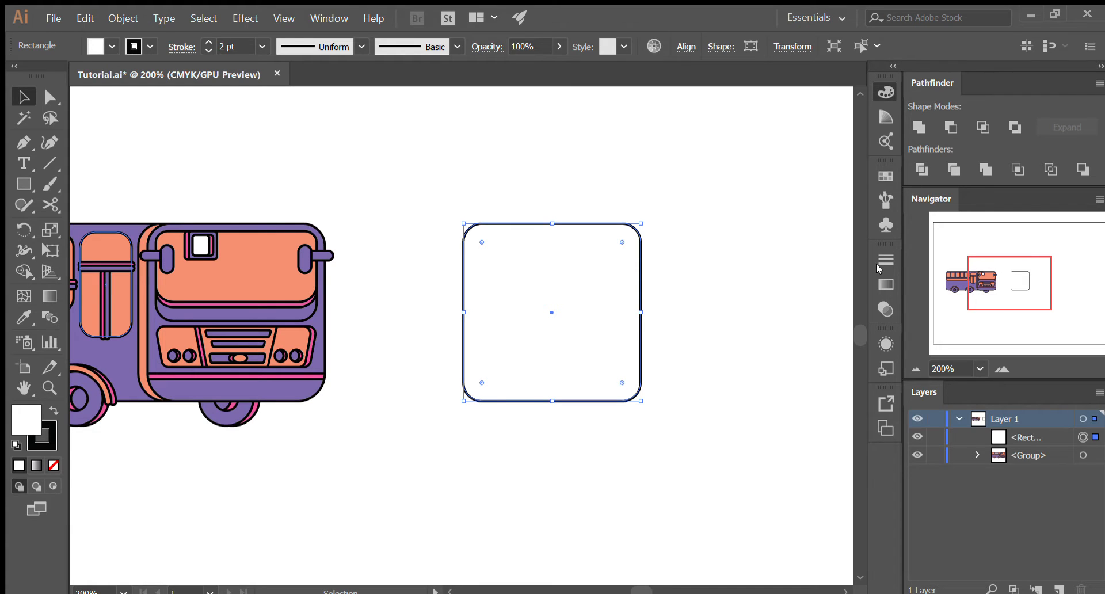
left_click(748, 281)
left_click(692, 223)
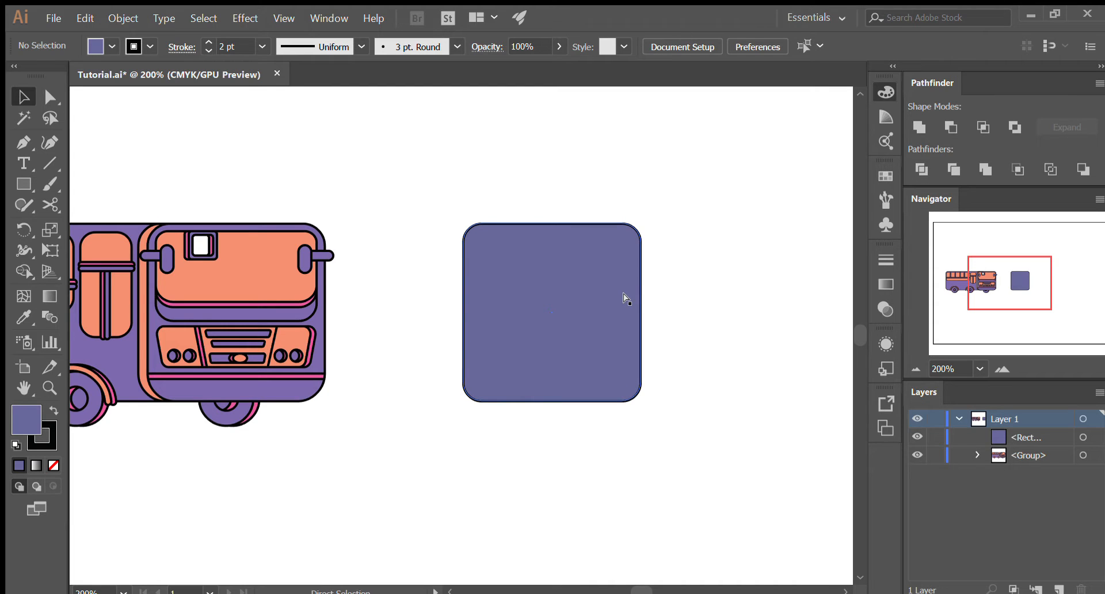
key("ctrl+z")
left_click(658, 347)
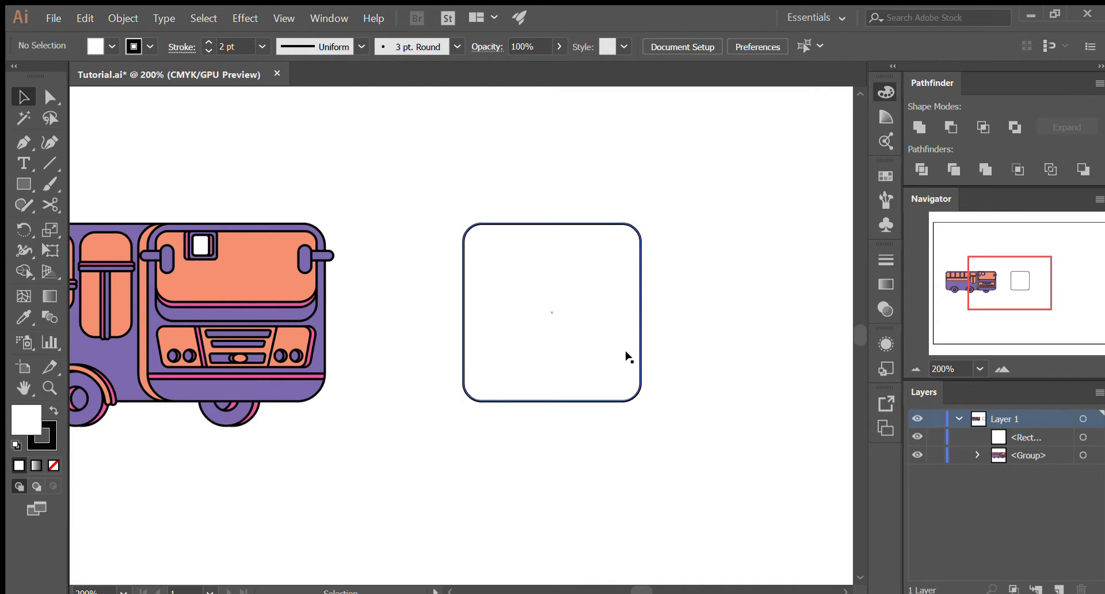
double_click(634, 363)
left_click(692, 355)
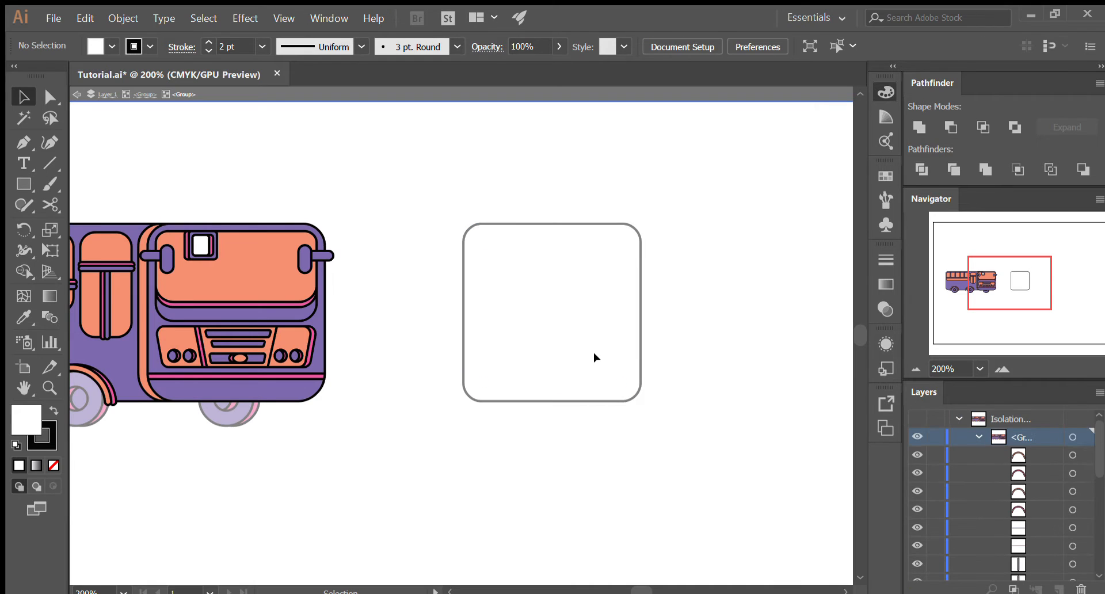
double_click(662, 354)
- Try copying the purple of the bus's lower front panel onto the rounded square with the Eyedropper, and undo it
left_click(641, 356)
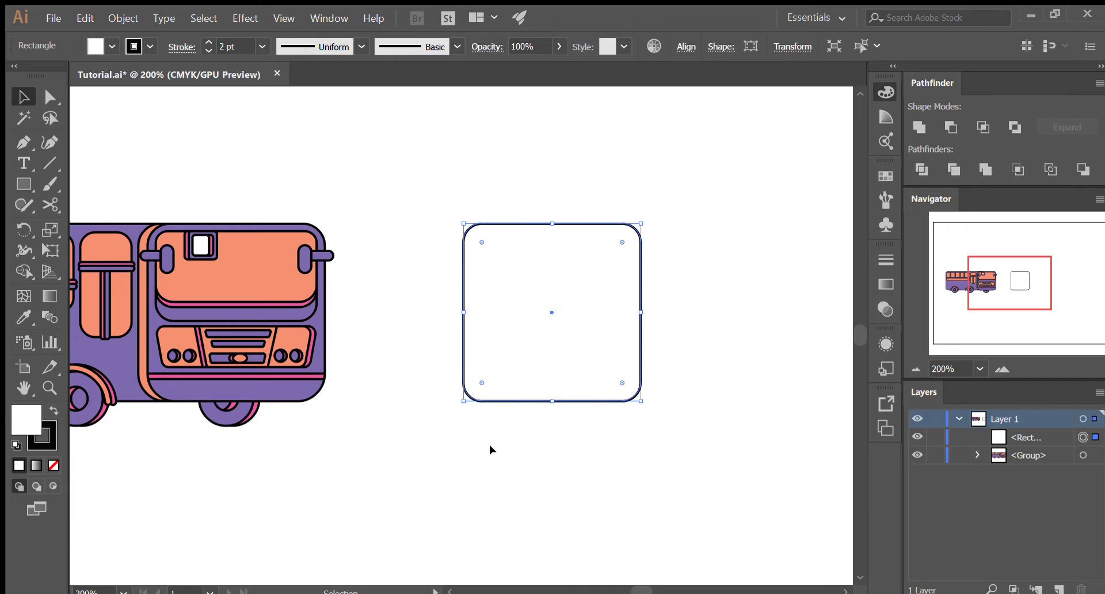
key("i")
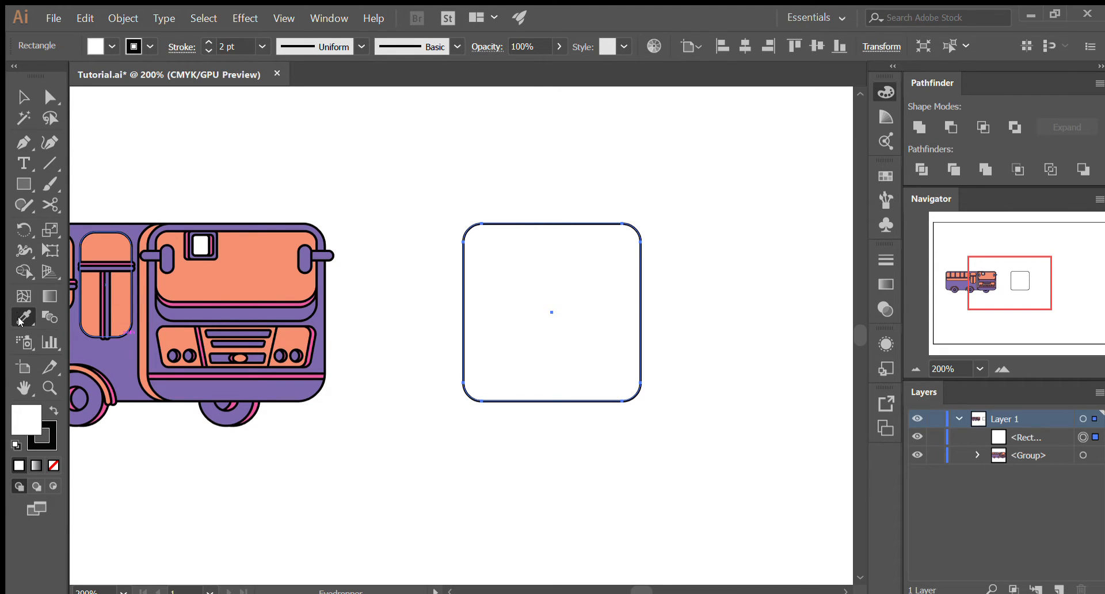
left_click(299, 389)
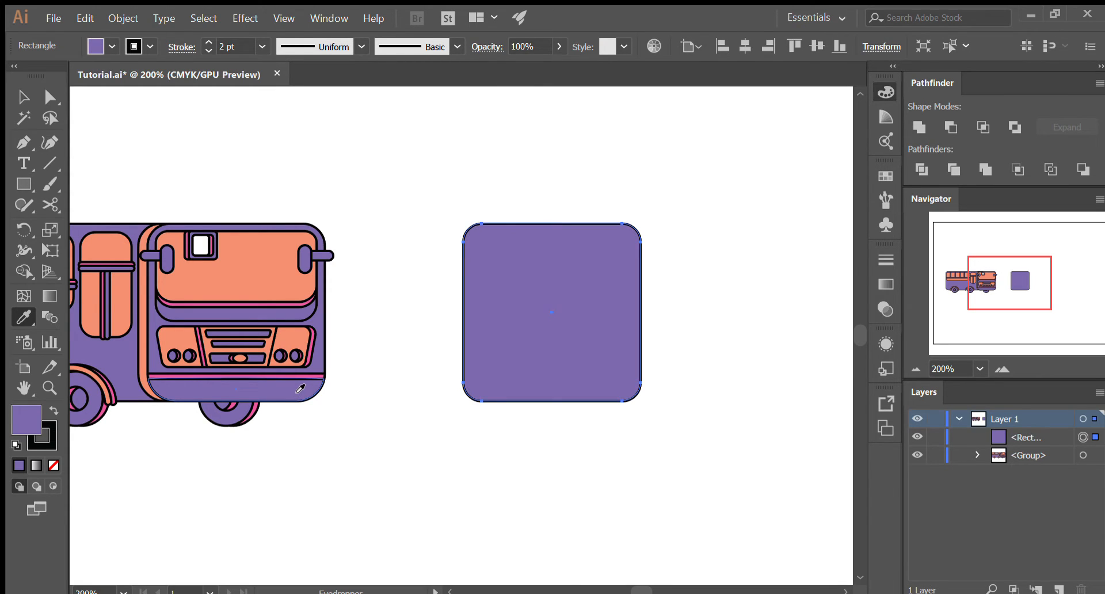
key("v")
key("ctrl+z")
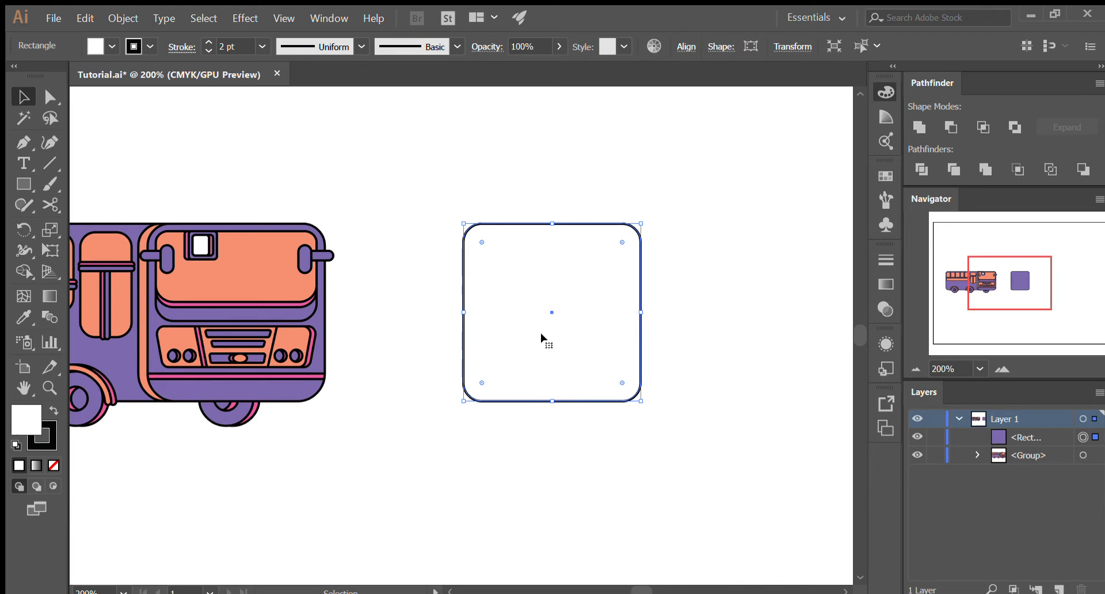
- Fill the rounded square with the purple sampled by Eyedropper from the bus's lower front panel, comparing it with the unfilled version before deselecting
key("i")
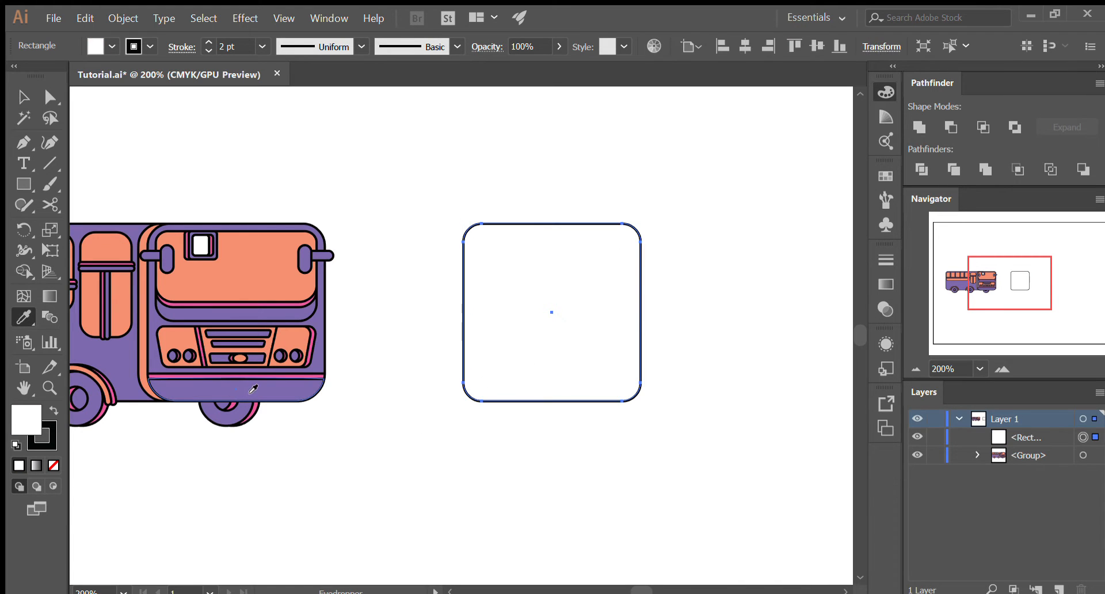
left_click(250, 393)
key("v")
left_click(507, 485)
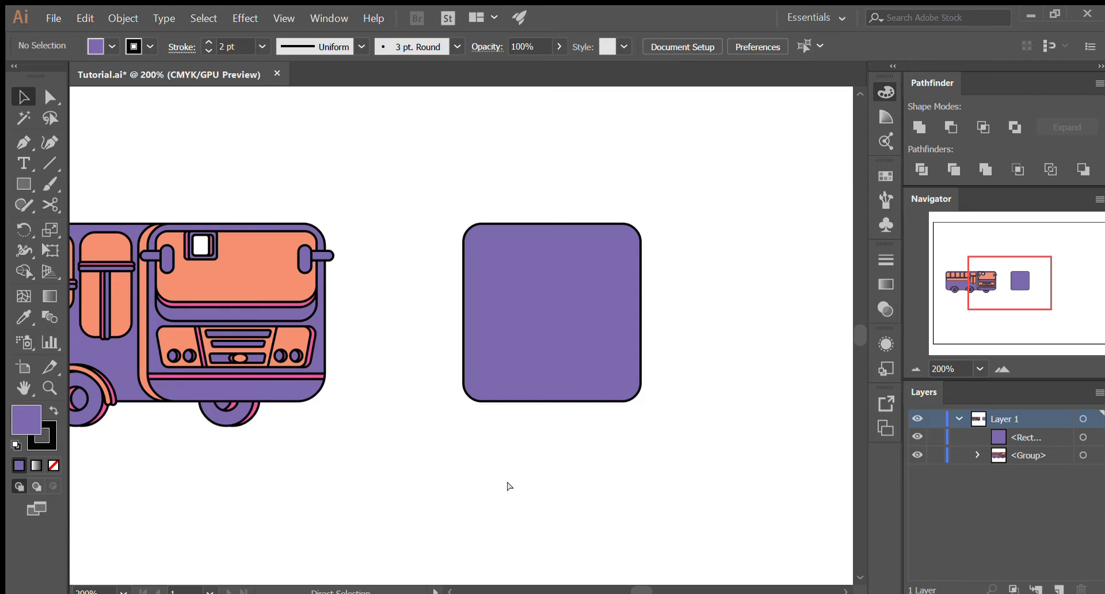
key("ctrl+z")
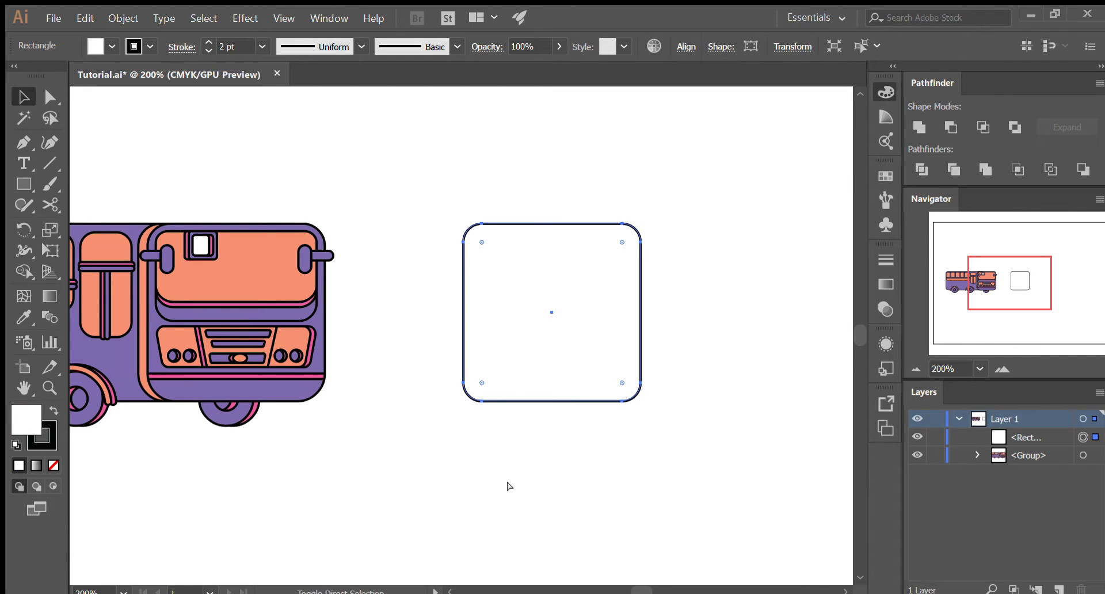
key("ctrl+shift+z")
key("ctrl+z")
key("ctrl+shift+z")
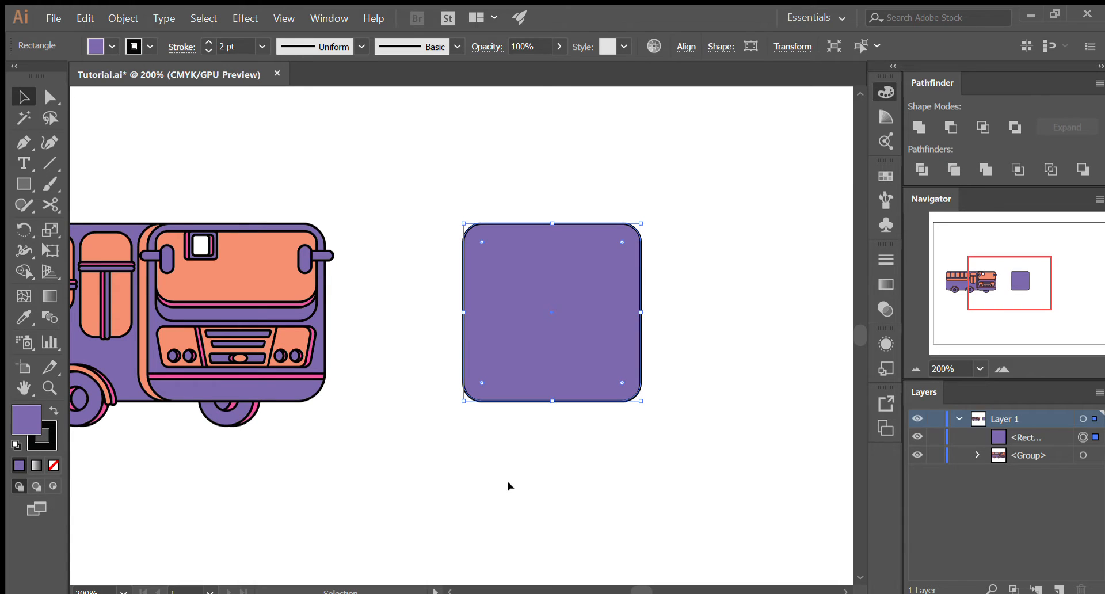
left_click(509, 485)
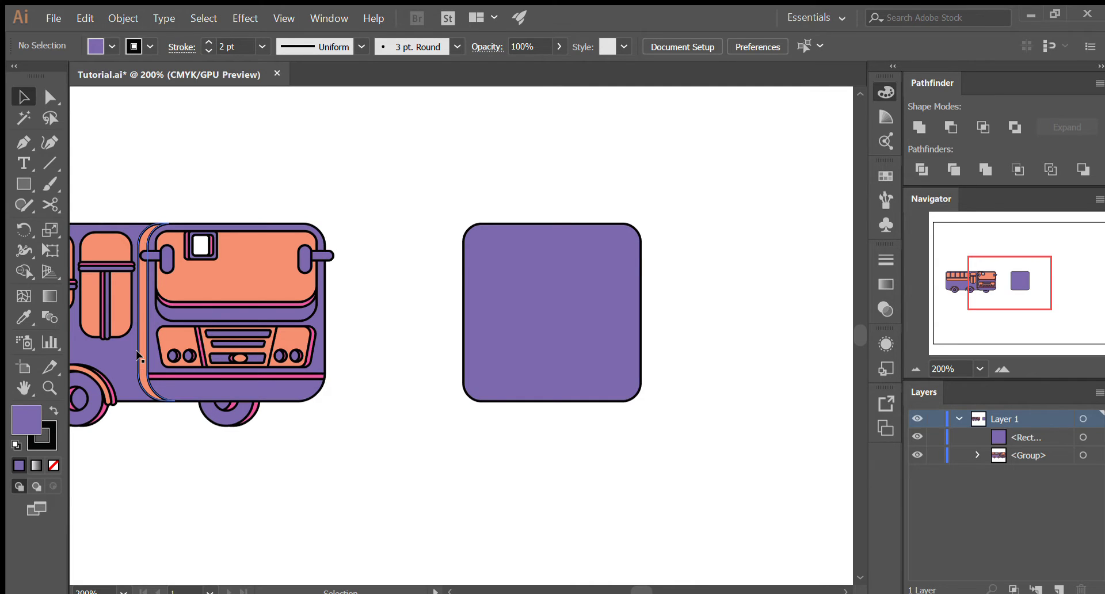
- Duplicate the purple rounded square exactly in front of the original, comparing with a regular offset paste that is undone
left_click(517, 311)
key("a")
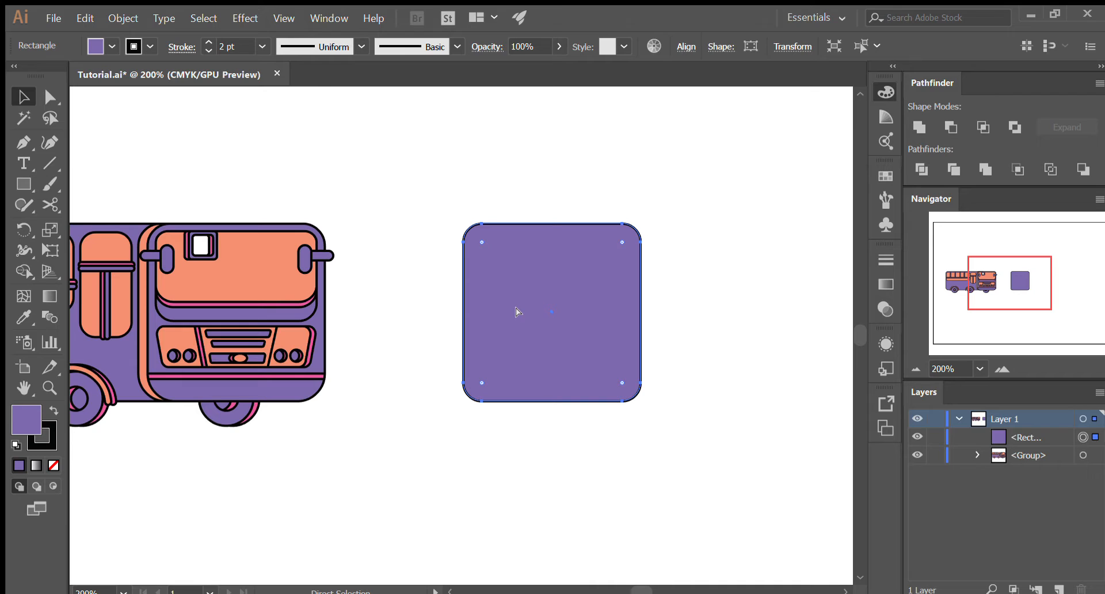
key("ctrl+c")
key("ctrl+f")
key("ctrl+z")
key("ctrl+v")
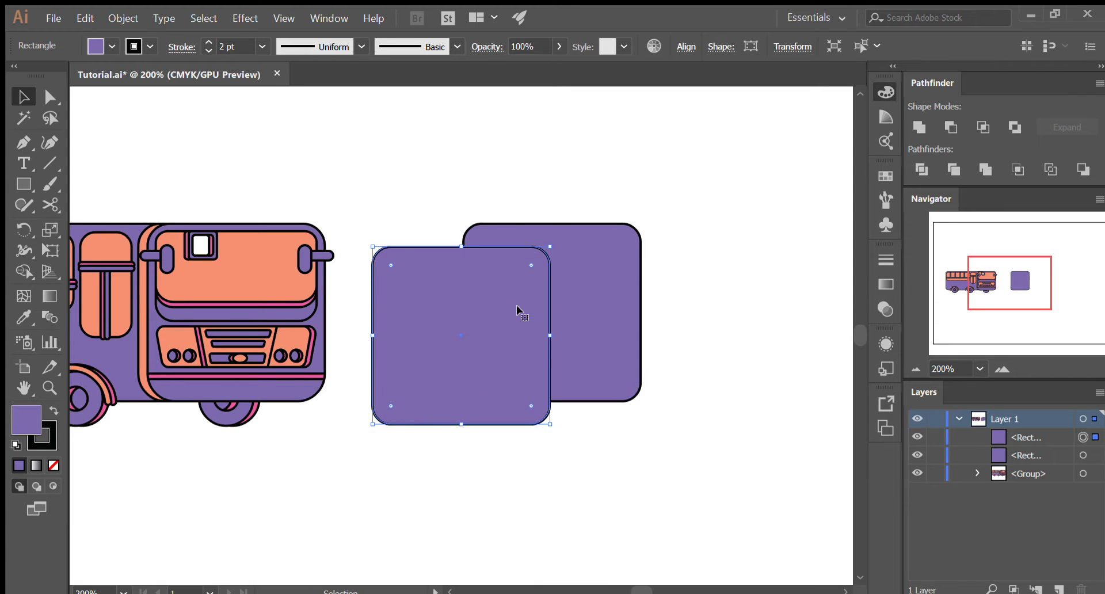
key("ctrl+z")
key("ctrl")
key("ctrl+f")
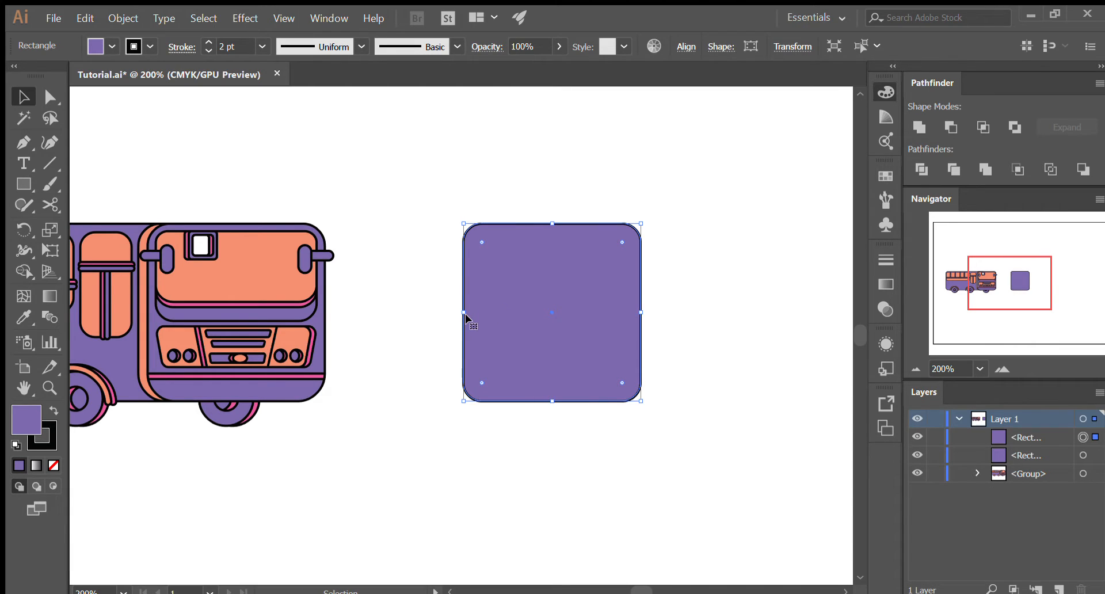
- Shift the duplicated square slightly left, level with the original, leaving a narrow strip of the rear square exposed along its right side
left_click_drag(465, 314, 479, 314)
key("ctrl+z")
mouse_move(486, 347)
left_mouse_down()
mouse_move(539, 350)
mouse_move(590, 300)
mouse_move(520, 292)
mouse_move(515, 347)
mouse_move(555, 306)
mouse_move(620, 270)
mouse_move(372, 444)
mouse_move(481, 381)
mouse_move(544, 424)
mouse_move(588, 333)
mouse_move(535, 295)
mouse_move(596, 360)
mouse_move(608, 347)
mouse_move(656, 365)
mouse_move(475, 350)
left_mouse_up()
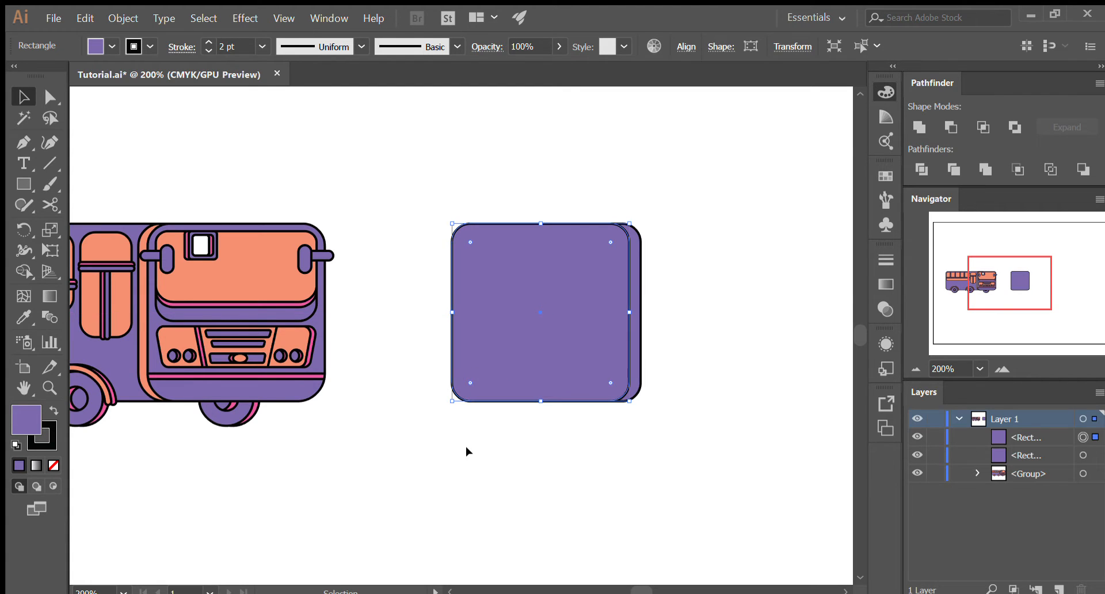
left_click(482, 439)
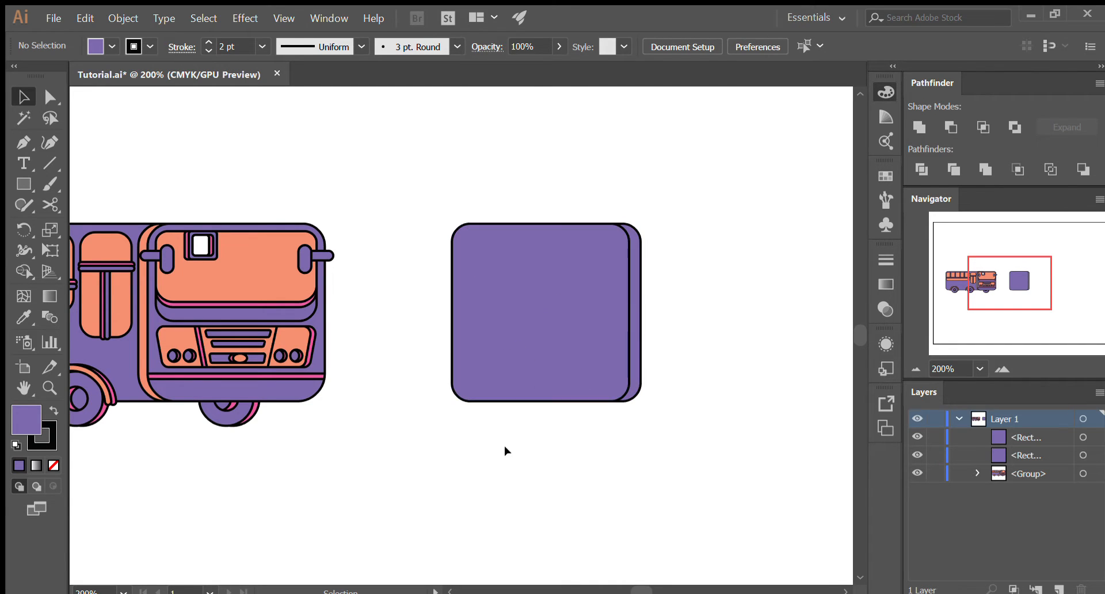
- Fill the shifted duplicate with the orange sampled by Eyedropper from the bus's windshield panel
left_click(542, 314)
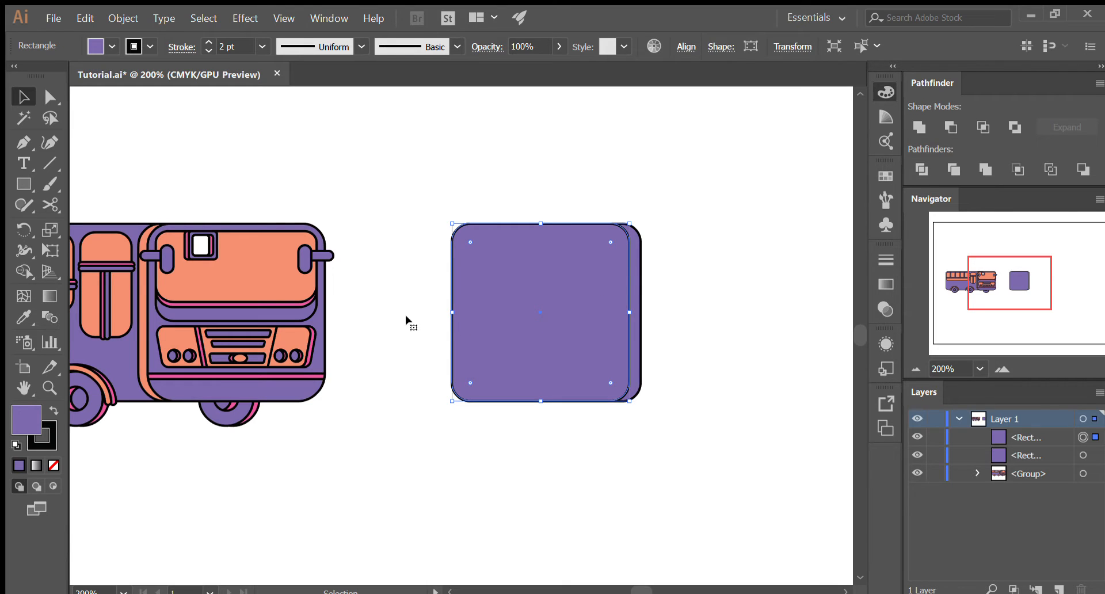
key("i")
left_click(276, 281)
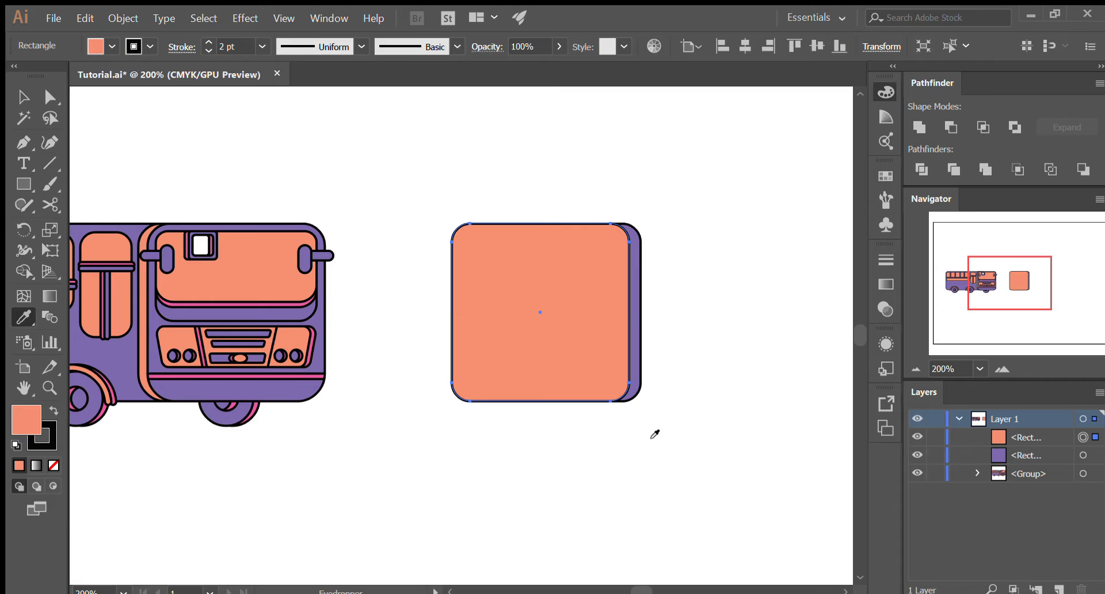
key("v")
left_click(678, 318)
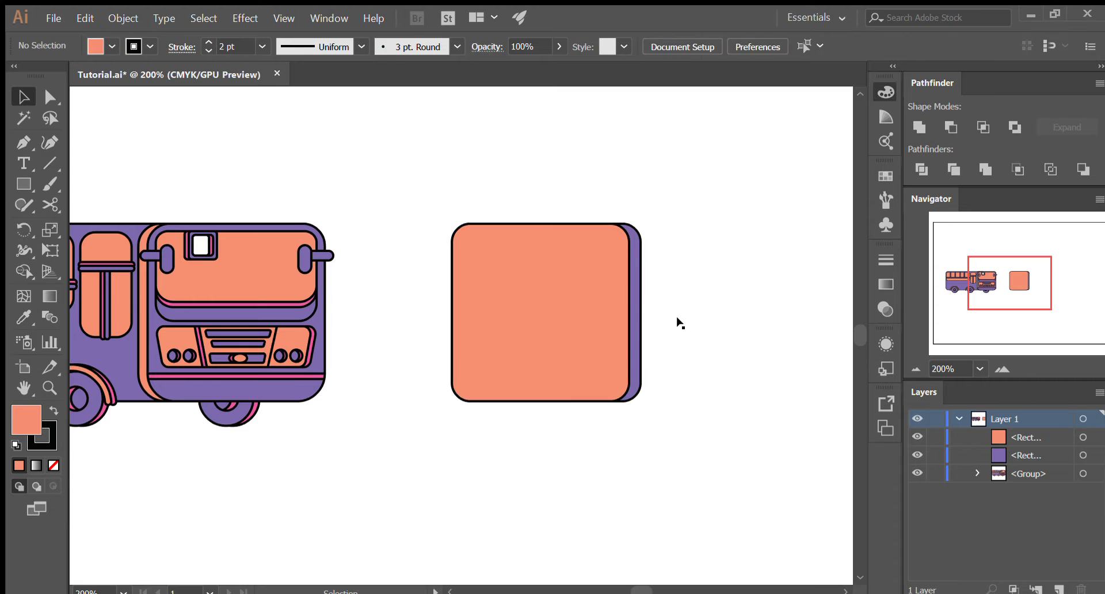
left_click(582, 326)
left_click_drag(624, 310, 636, 311)
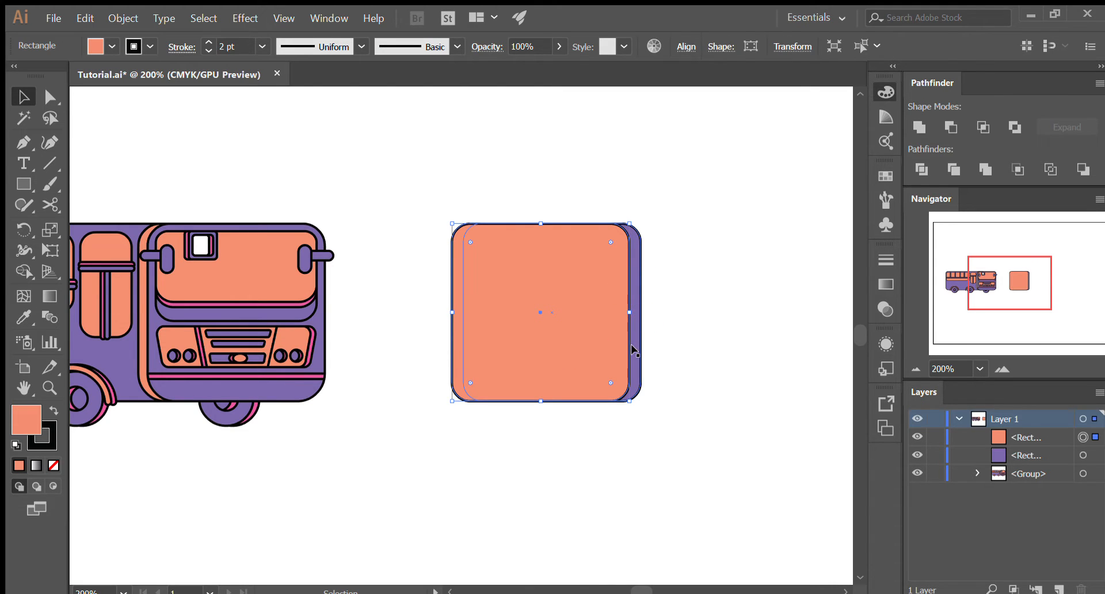
left_click(686, 334)
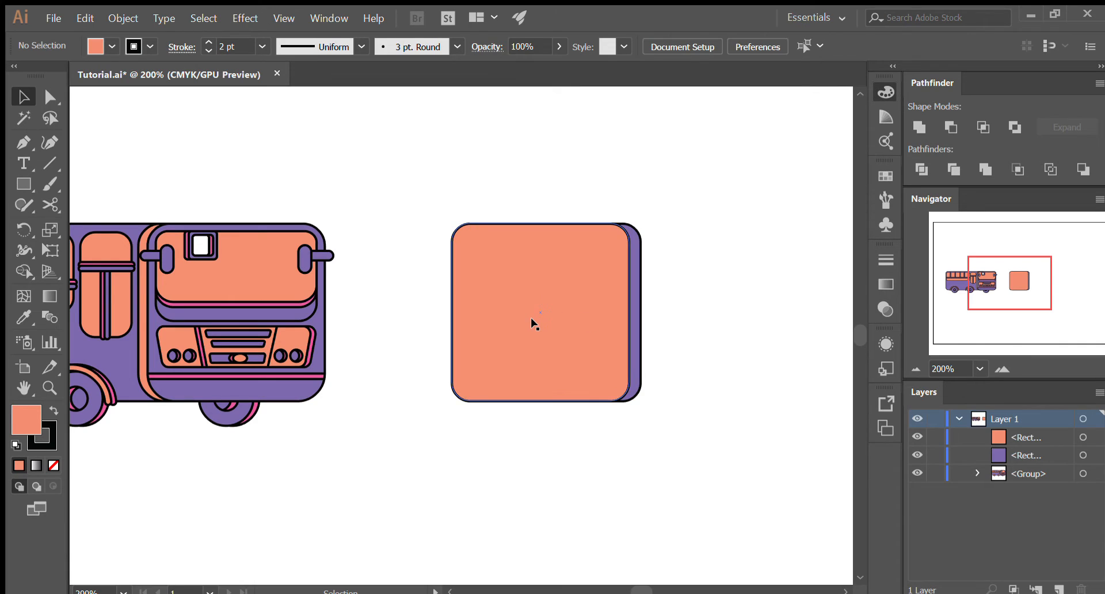
- Reorder the orange square beneath the purple square in the layer stack, undoing the move once and repeating it
left_click(532, 320)
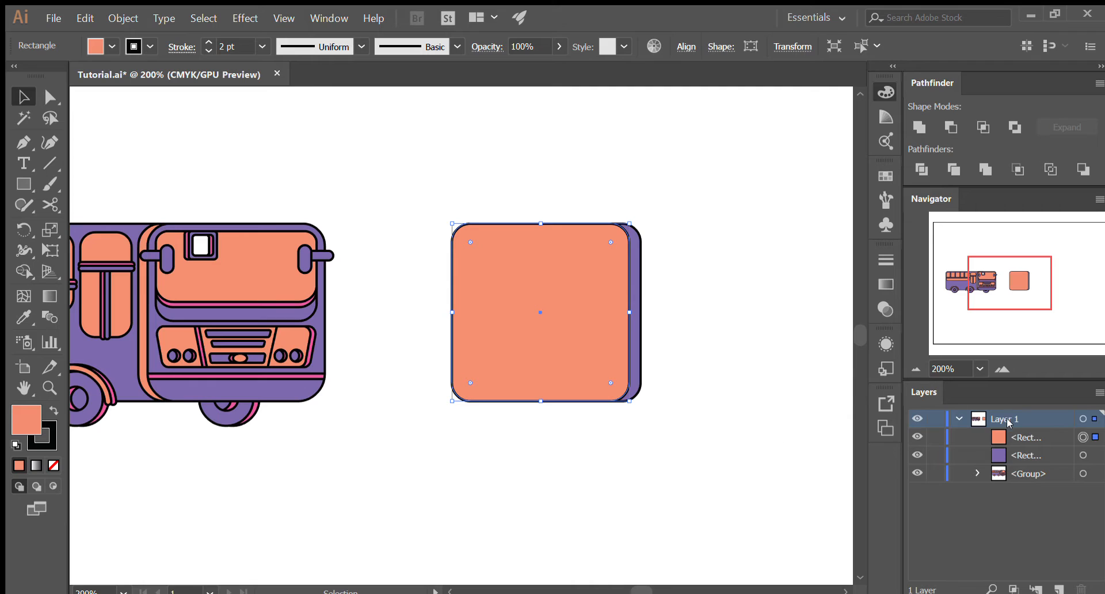
left_click(1016, 436)
left_click_drag(1016, 436, 1025, 465)
left_click(683, 459)
key("ctrl+z")
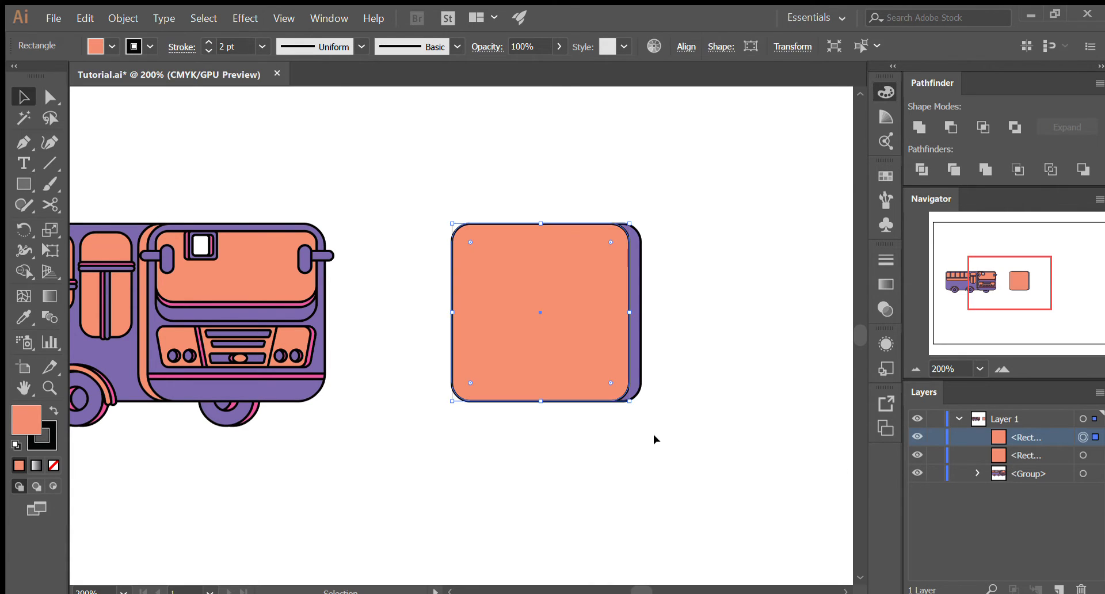
left_click(653, 439)
left_click_drag(1011, 440, 1022, 468)
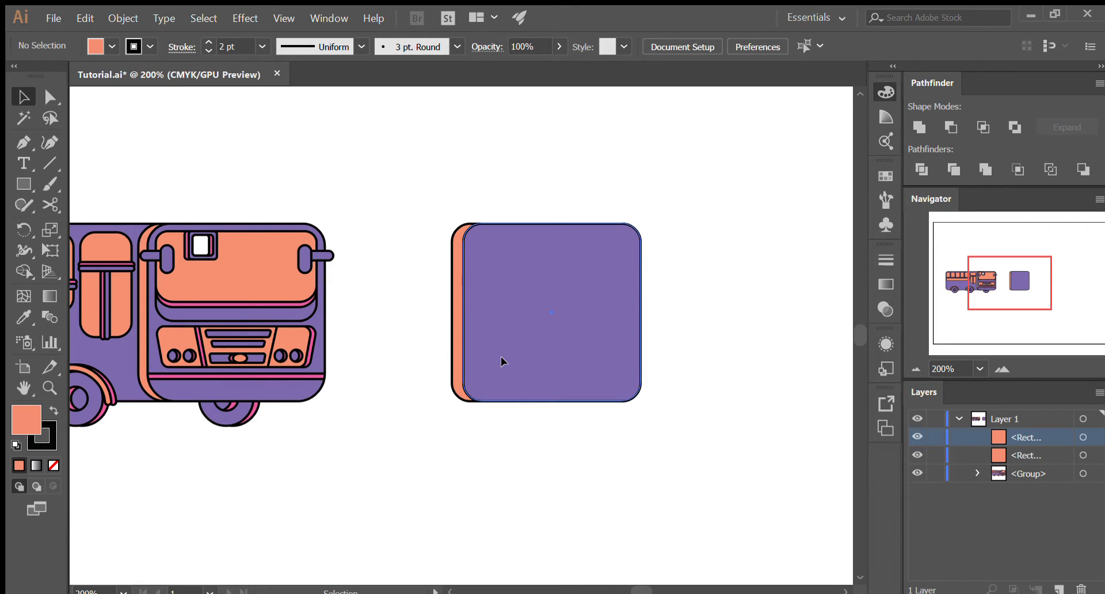
- Nudge the purple square sideways over the orange one until a narrow orange band like the original bus's side edge shows
left_click_drag(500, 356, 499, 357)
key("Right")
key("Right")
key("Right")
key("Right")
key("Right")
key("Right")
key("Right")
key("Right")
key("Left")
key("Left")
key("Left")
key("Left")
key("Left")
key("Left")
key("Left")
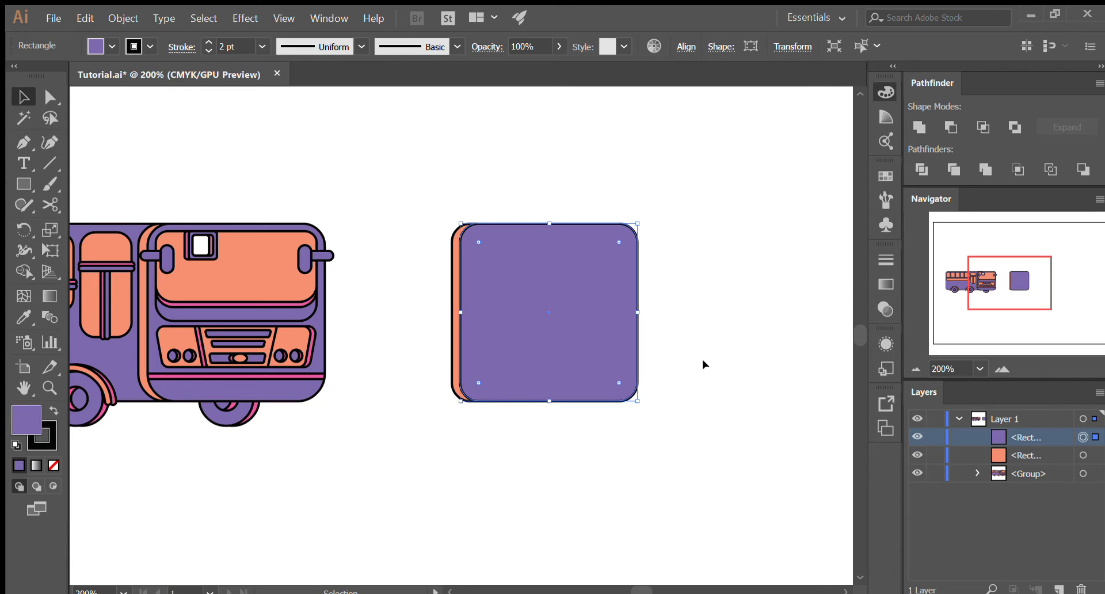
key("Right")
key("Right")
left_click(702, 360)
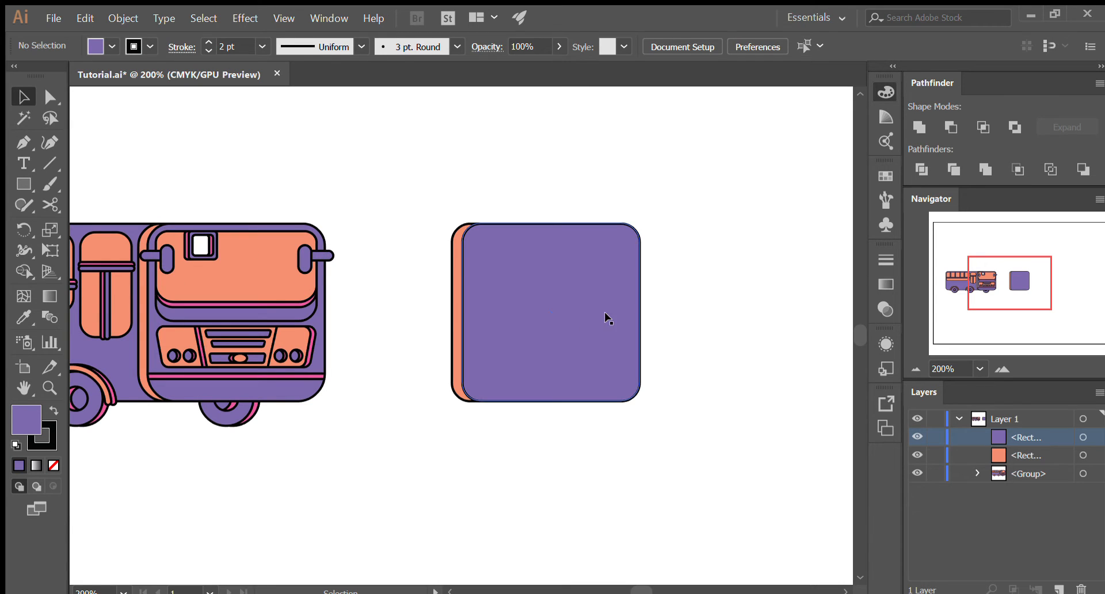
- Duplicate the purple front square in place, directly in front of itself
left_click(560, 320)
key("a")
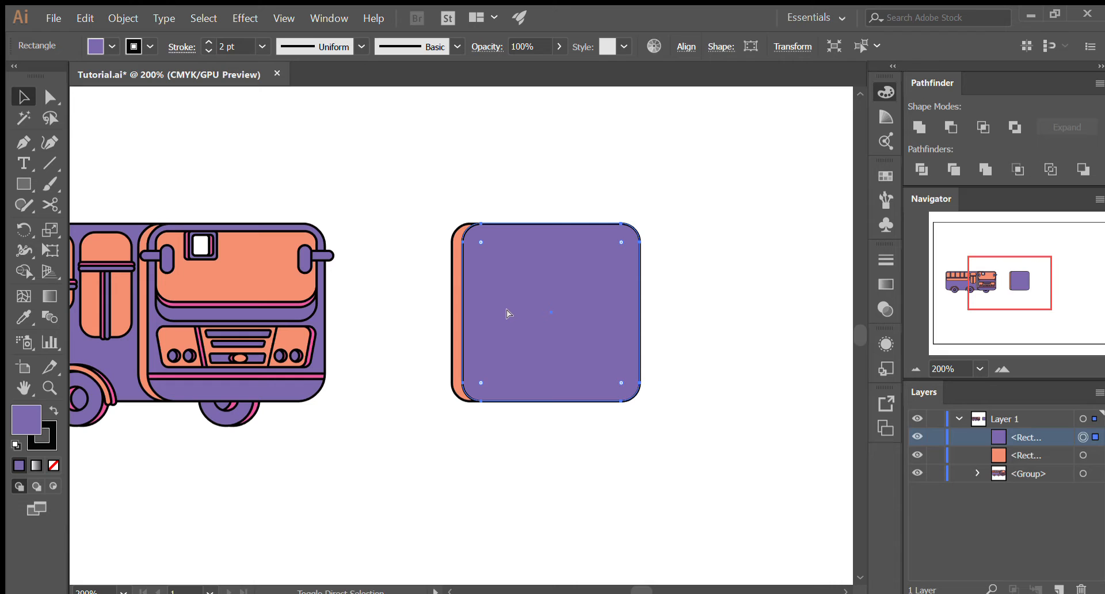
key("ctrl+c")
key("ctrl+f")
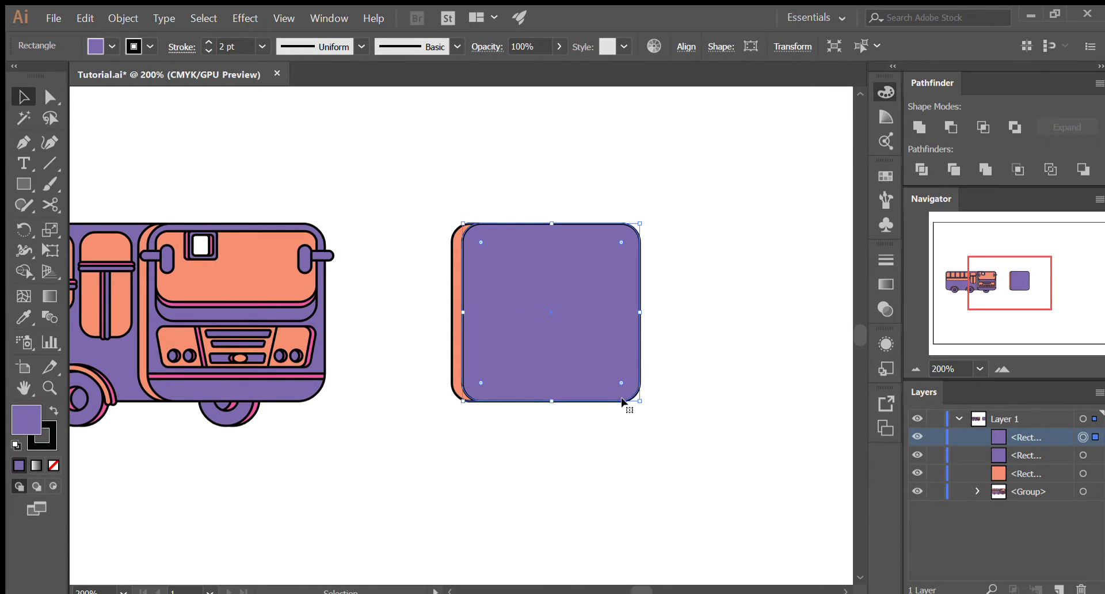
- Try scaling the new duplicate down from one corner and about its centre, undoing both attempts
left_click_drag(640, 401, 548, 321)
key("ctrl+z")
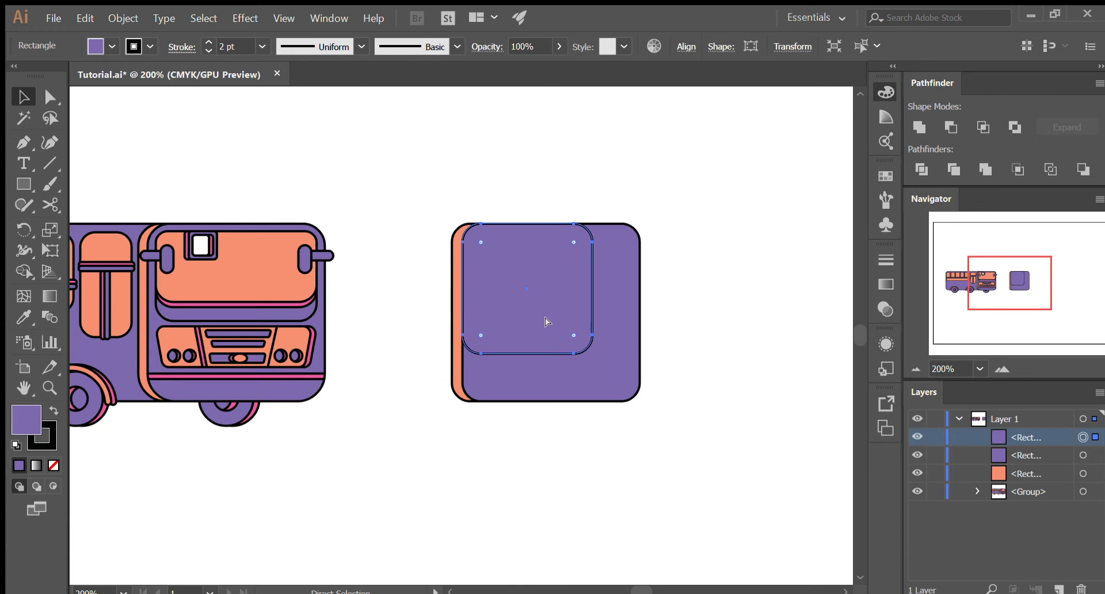
key("ctrl+z")
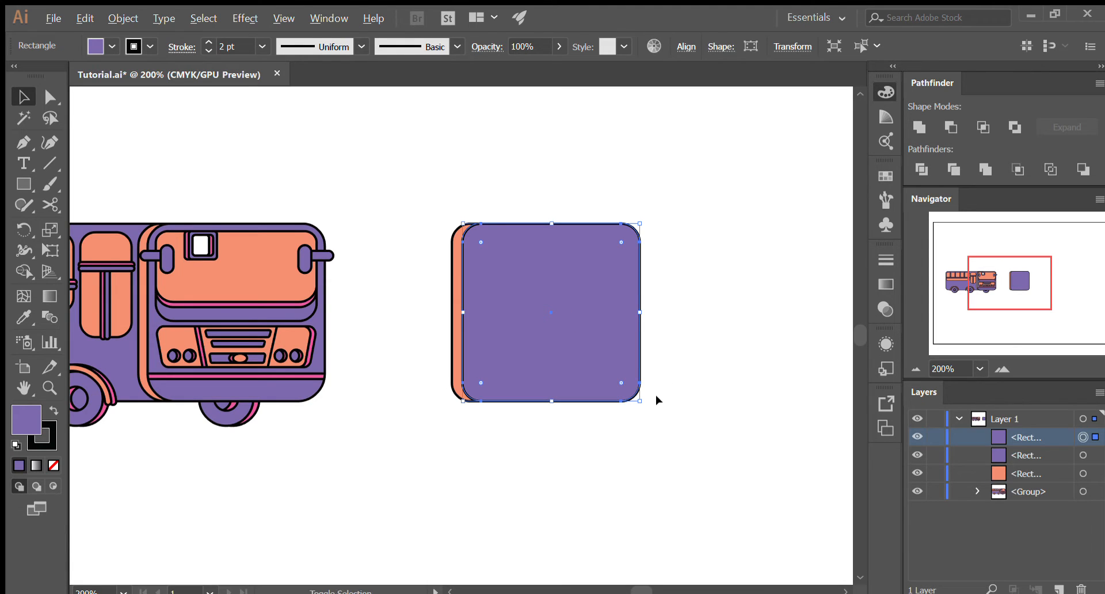
left_click_drag(640, 399, 629, 390)
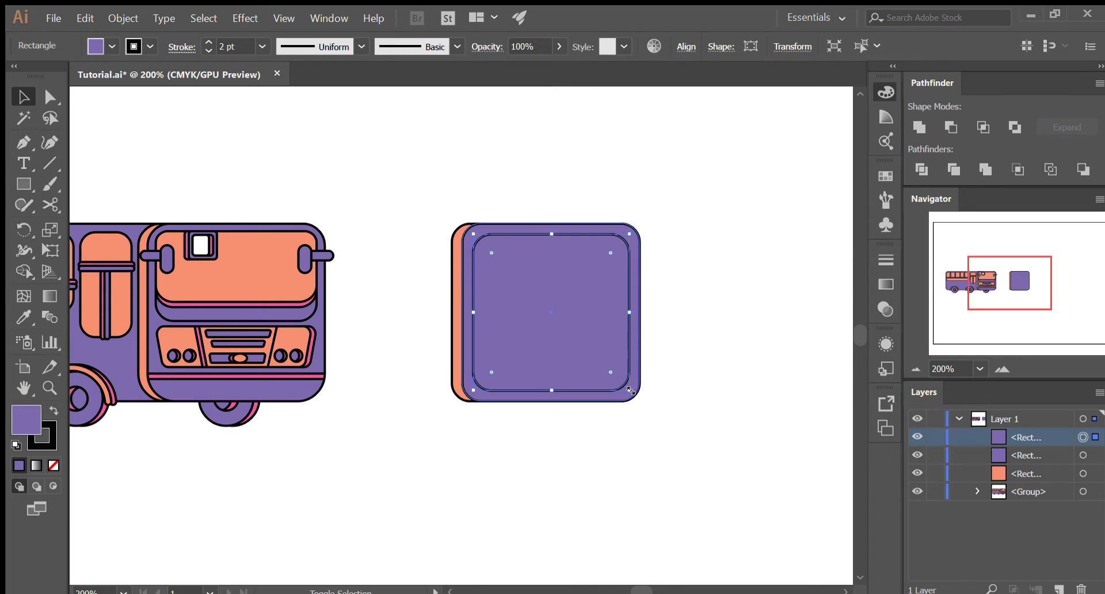
left_click(731, 365)
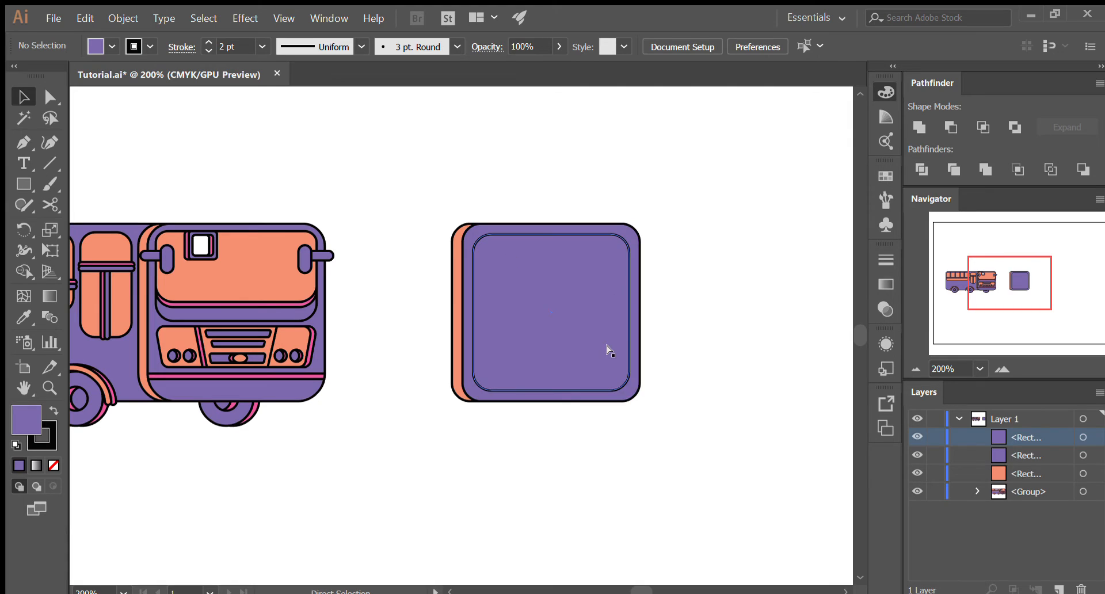
key("ctrl+z")
- Scale the duplicate proportionally about its centre to about 135 px wide, leaving an even purple border around it
left_click_drag(639, 401, 632, 392)
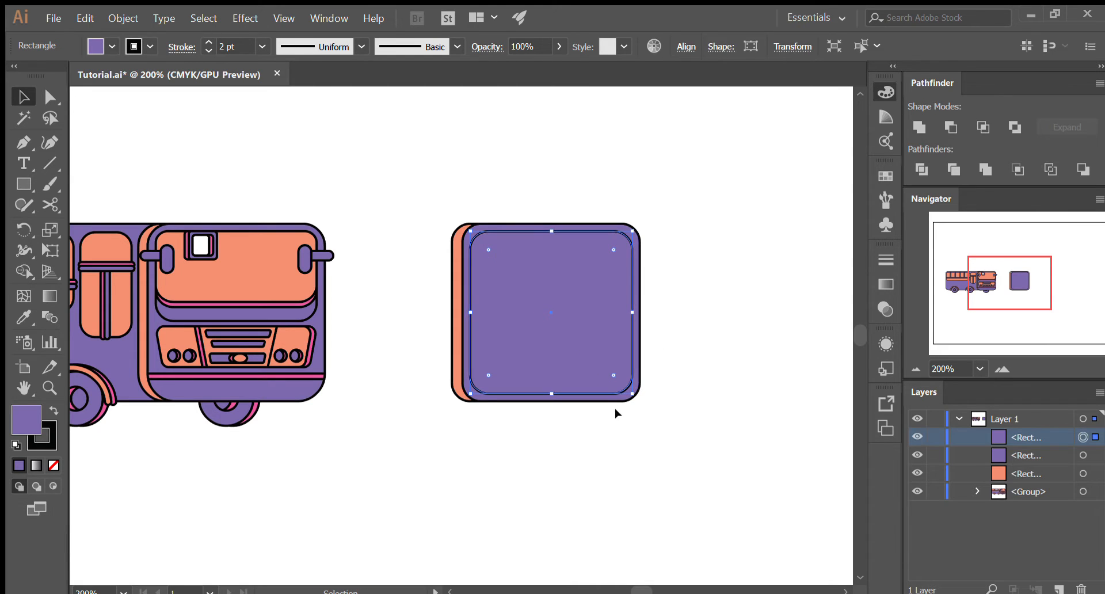
left_click_drag(631, 394, 628, 390)
left_click(730, 390)
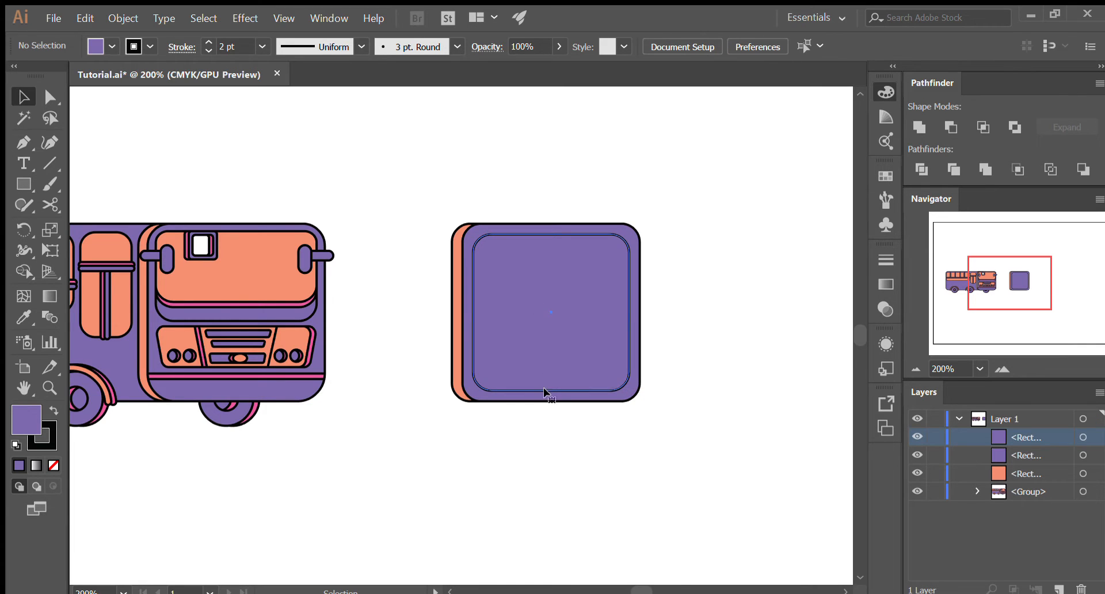
- Shorten the inner square from its lower edge to about 71 px high as the windshield panel, undoing a first attempt
left_click(550, 357)
left_click_drag(552, 391, 564, 311)
left_click(683, 287)
key("ctrl+z")
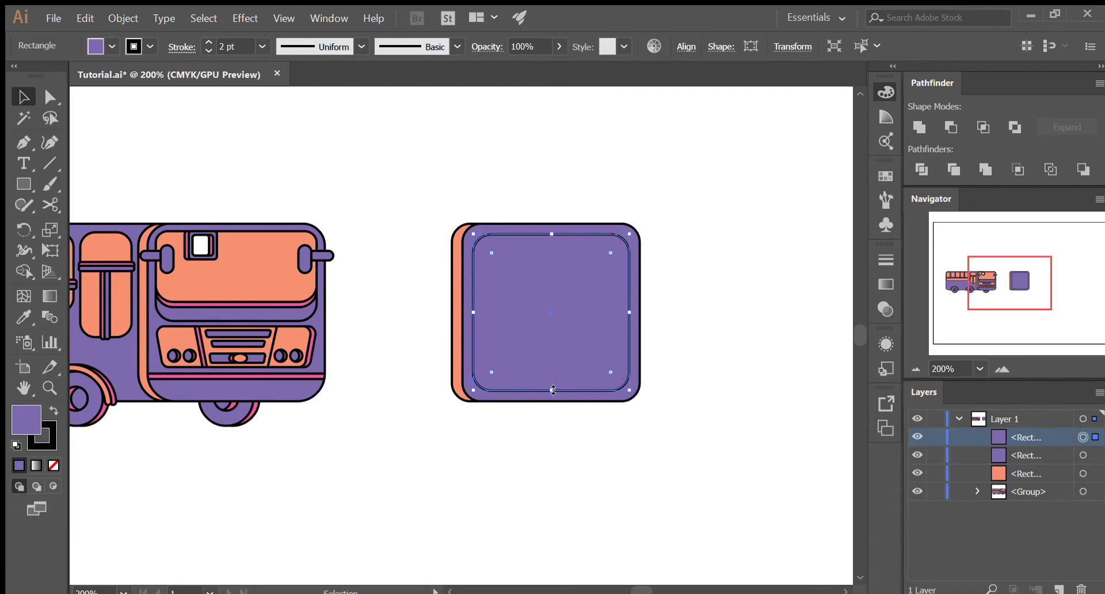
left_click_drag(551, 389, 560, 316)
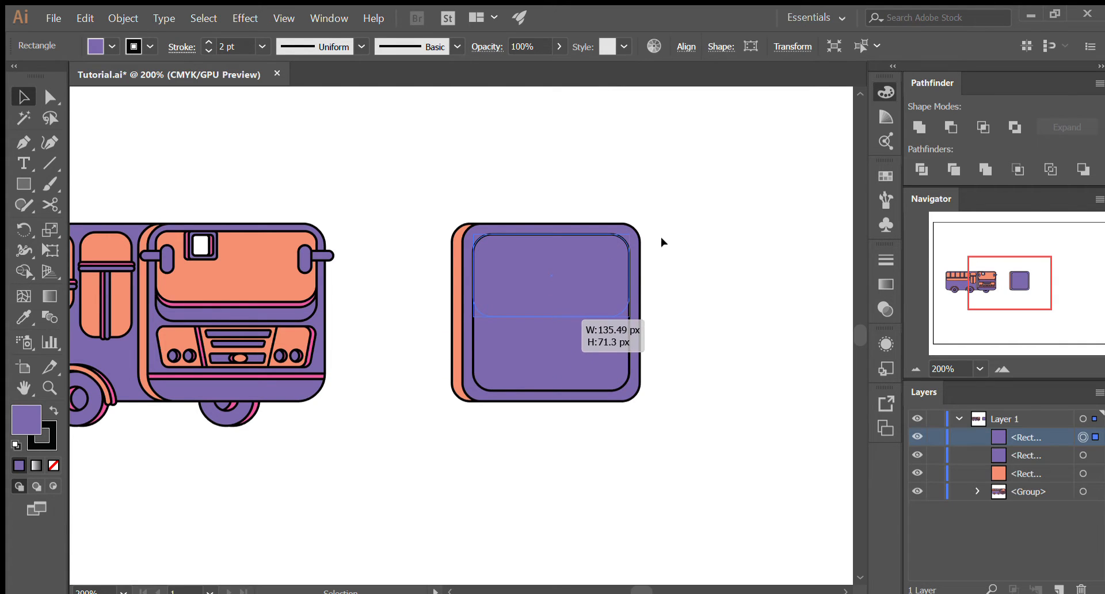
left_click(731, 232)
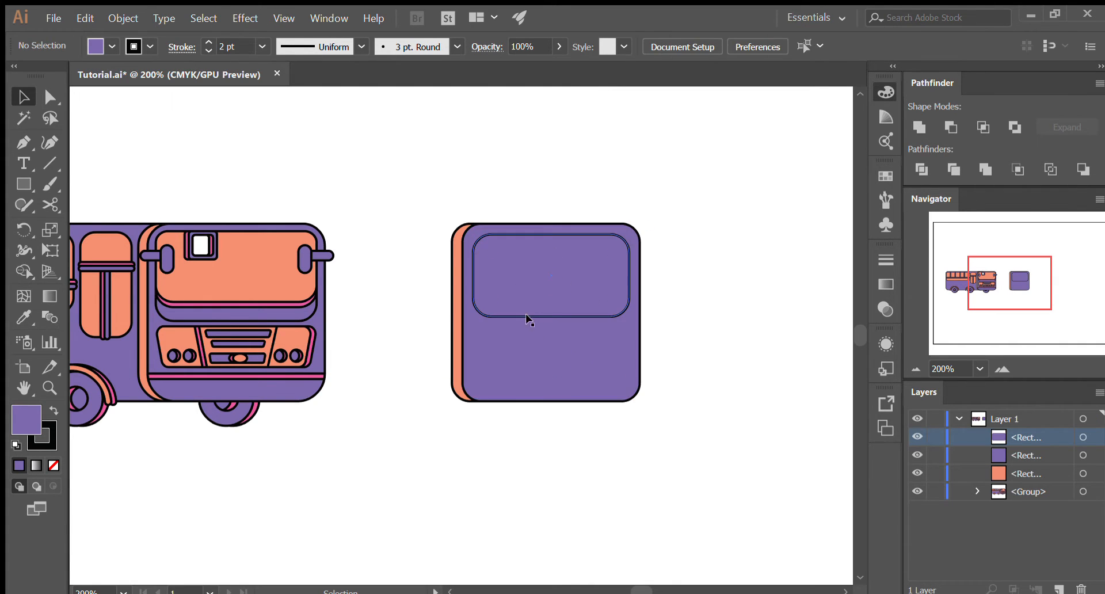
- Fill the inner windshield panel with the orange sampled by Eyedropper from the original bus's windshield
left_click(556, 282)
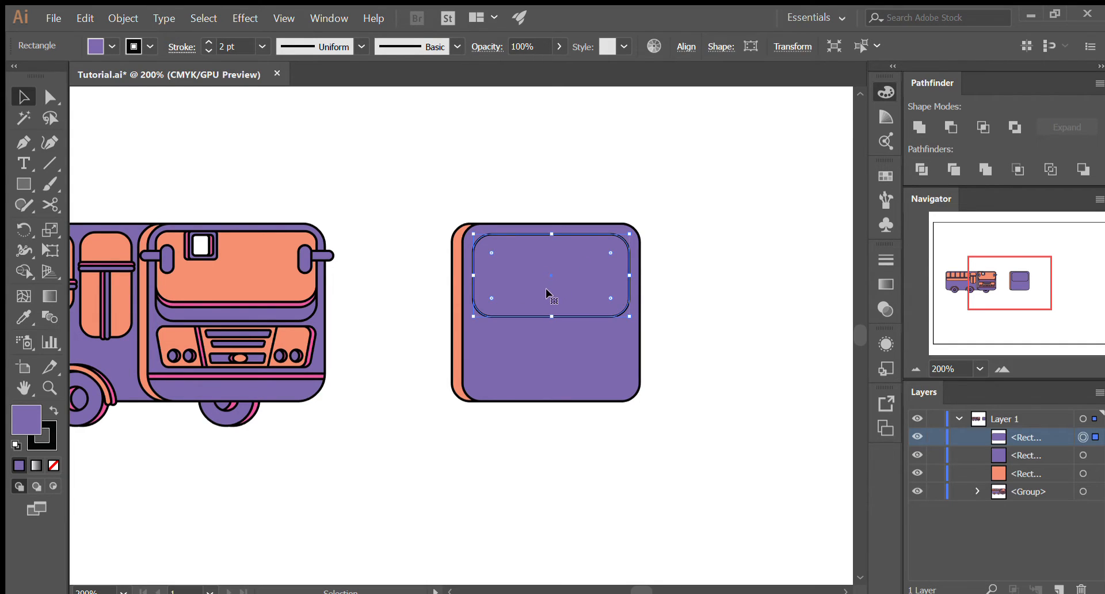
key("o")
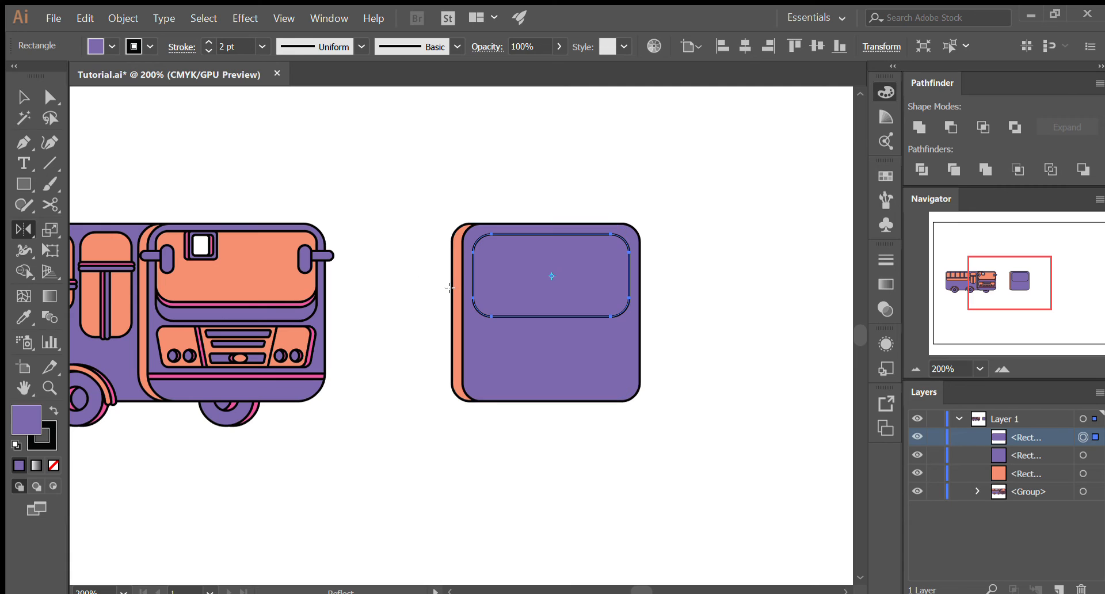
key("i")
left_click(265, 284)
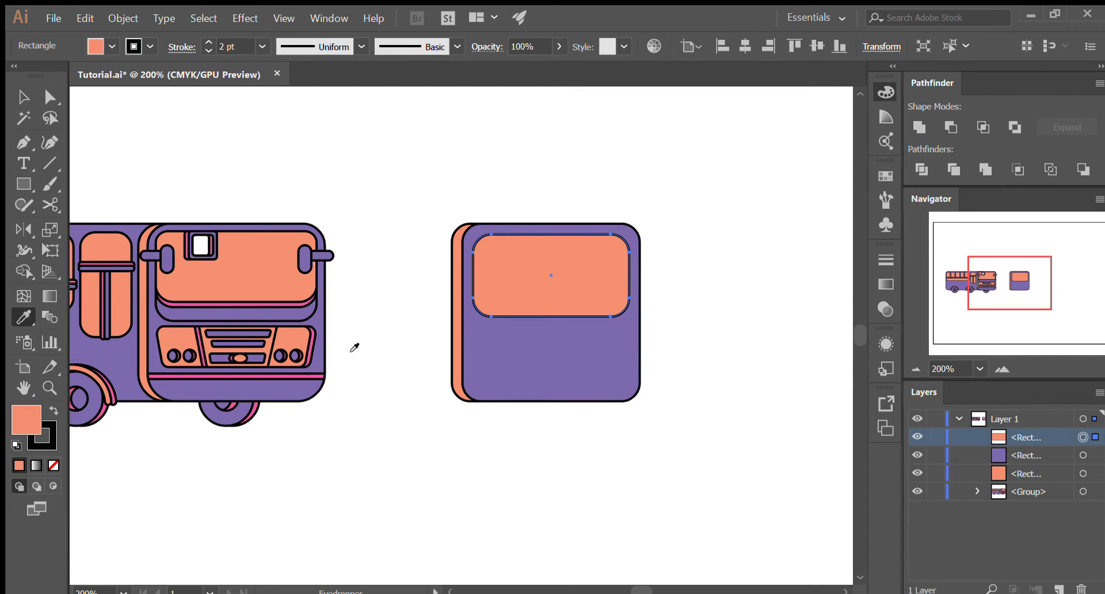
key("v")
left_click(488, 479)
- Extend the orange windshield panel slightly by lowering its bottom edge, keeping its width and top edge
scroll(522, 294, "up", 2)
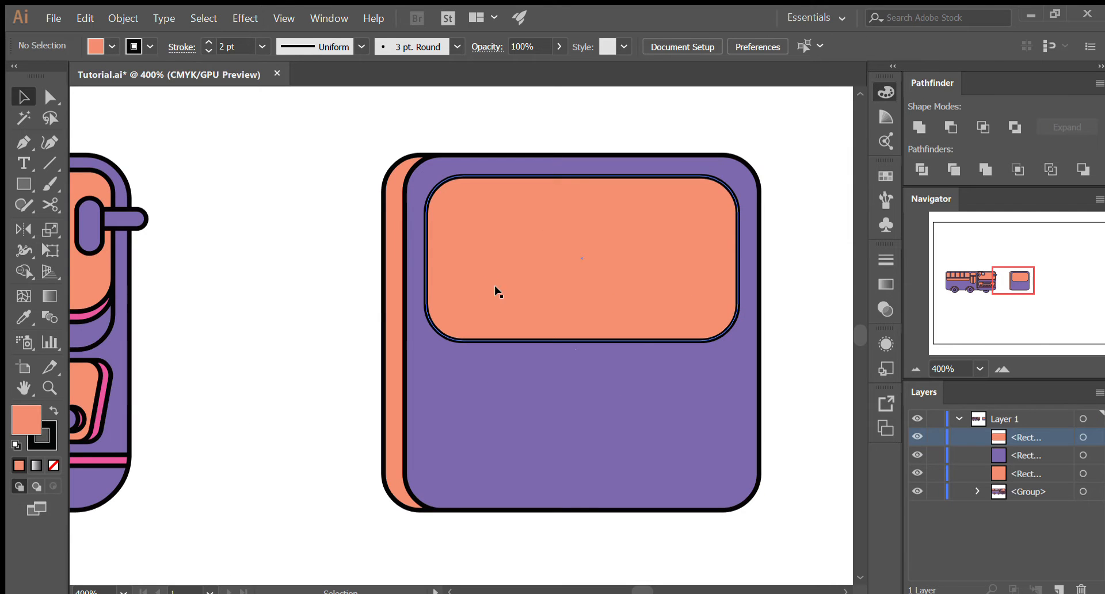
scroll(549, 275, "down", 2)
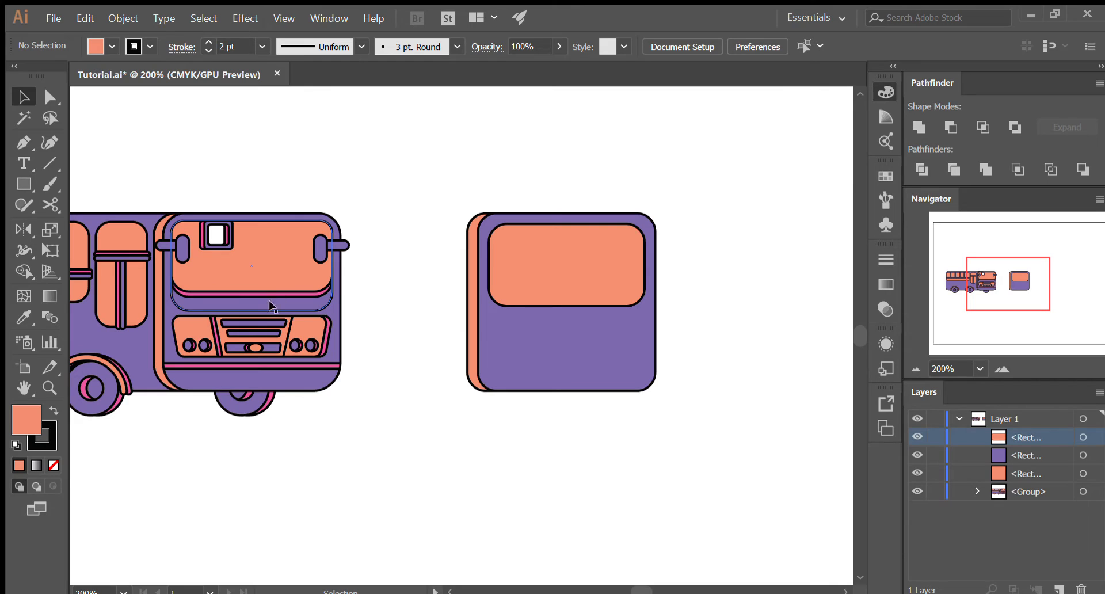
left_click(563, 300)
left_click_drag(567, 305, 568, 315)
left_click(748, 274)
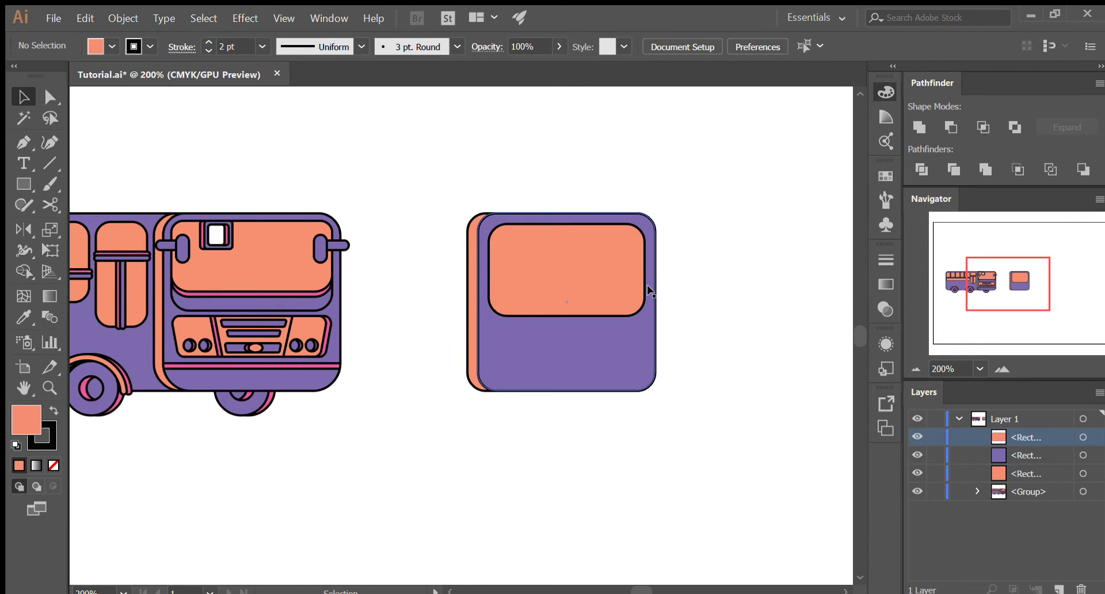
- Duplicate the orange windshield panel in place, directly in front of itself
left_click(580, 277)
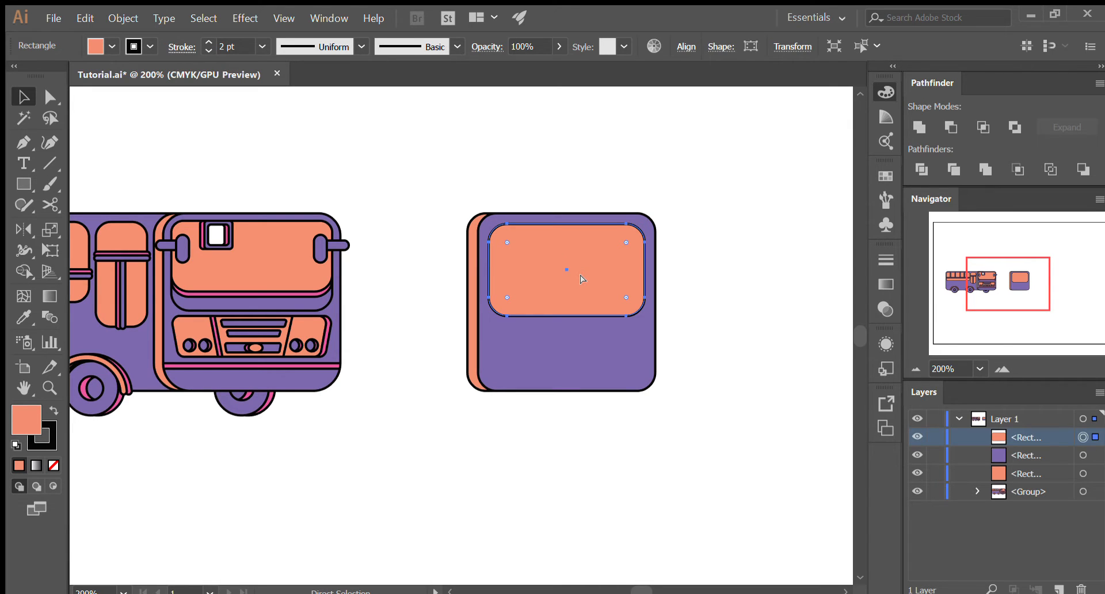
key("ctrl+c")
key("ctrl+f")
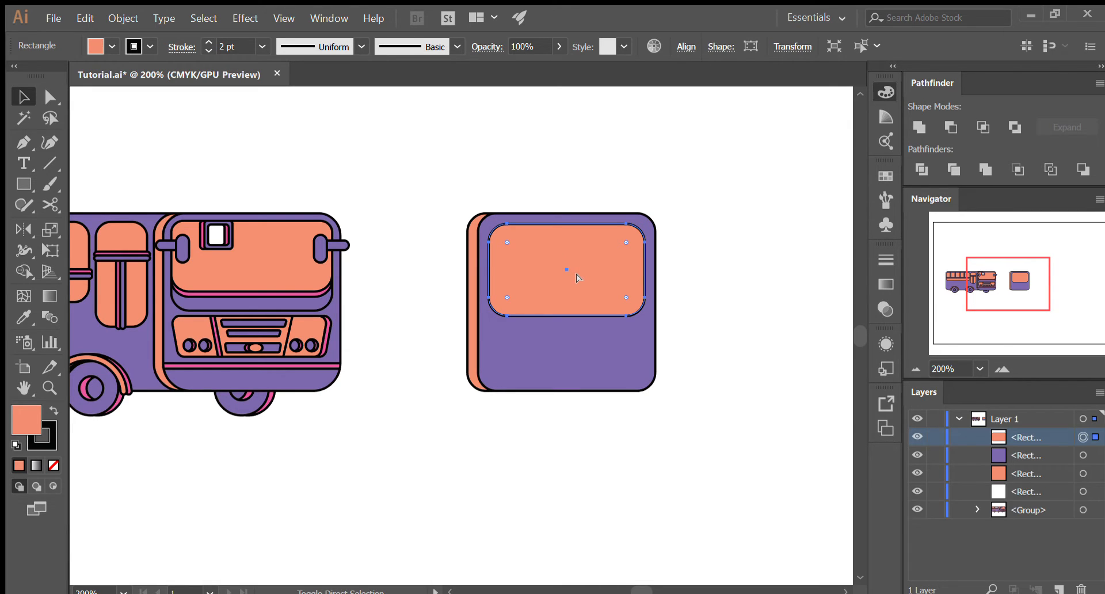
scroll(567, 285, "up", 2)
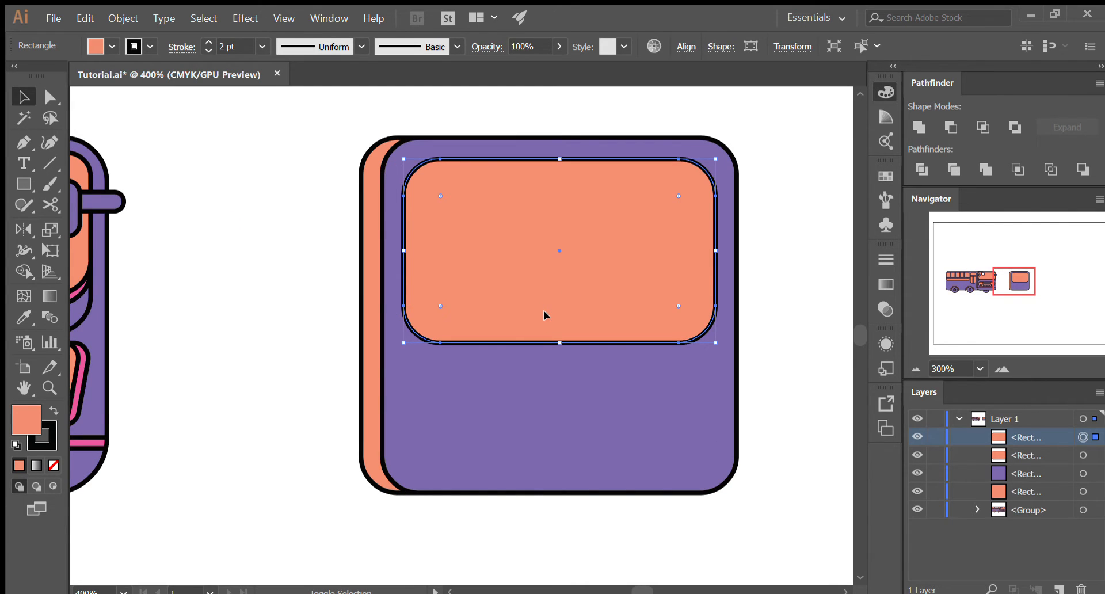
- Move the front copy of the orange windshield panel straight up, exposing the lower edge of the panel behind it
key("ctrl+shift+a")
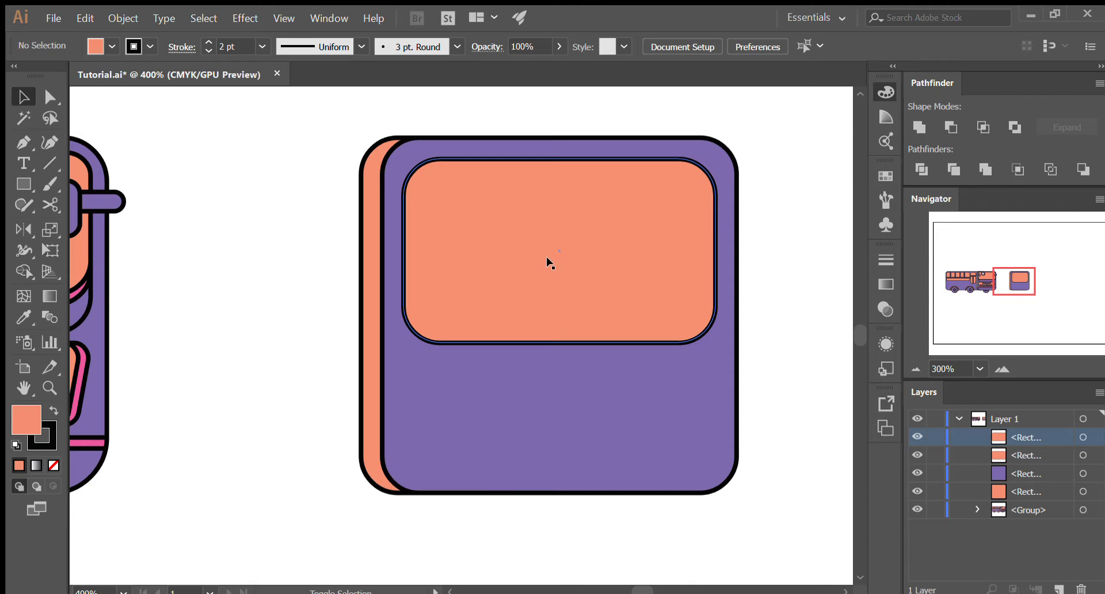
left_click(542, 302)
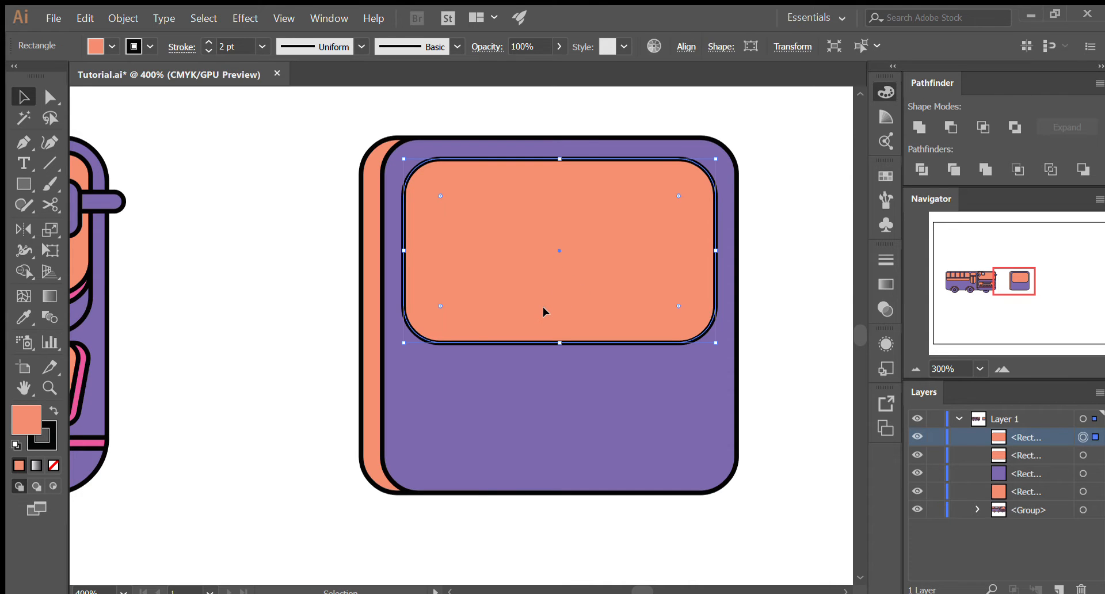
left_click_drag(544, 305, 546, 290)
key("ctrl+z")
scroll(574, 297, "down", 2)
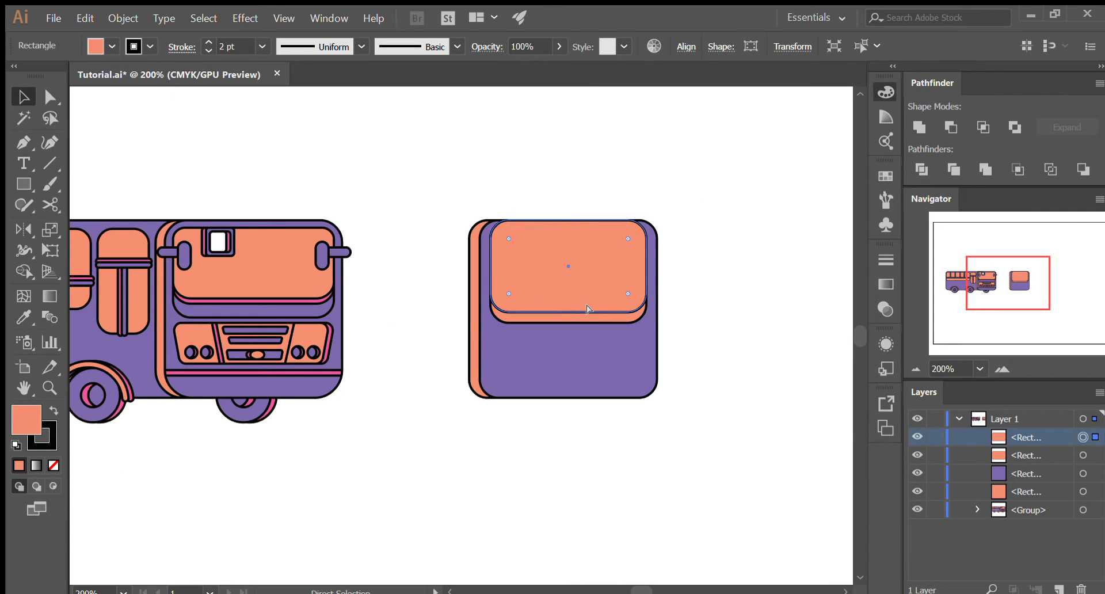
scroll(576, 290, "up", 2)
left_click_drag(577, 283, 578, 280)
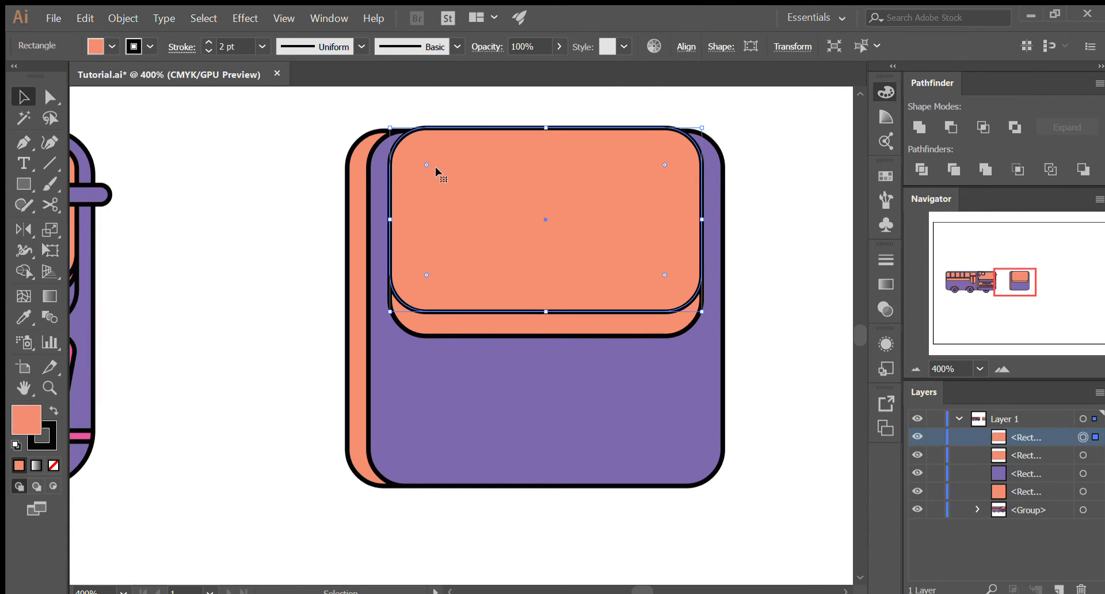
left_click_drag(468, 252, 565, 261)
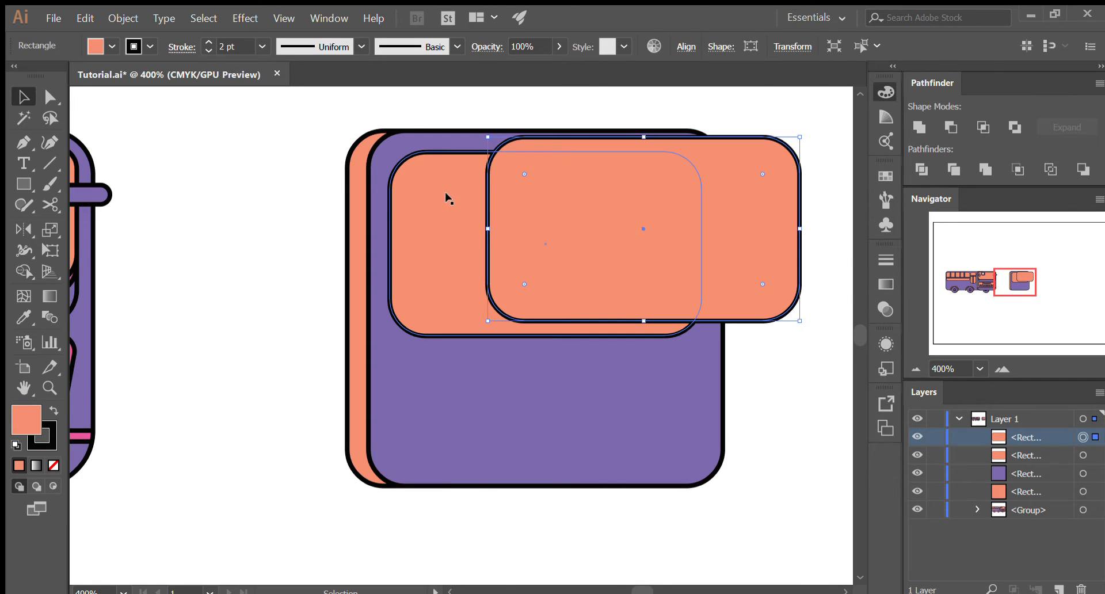
key("ctrl+z")
left_click(743, 326)
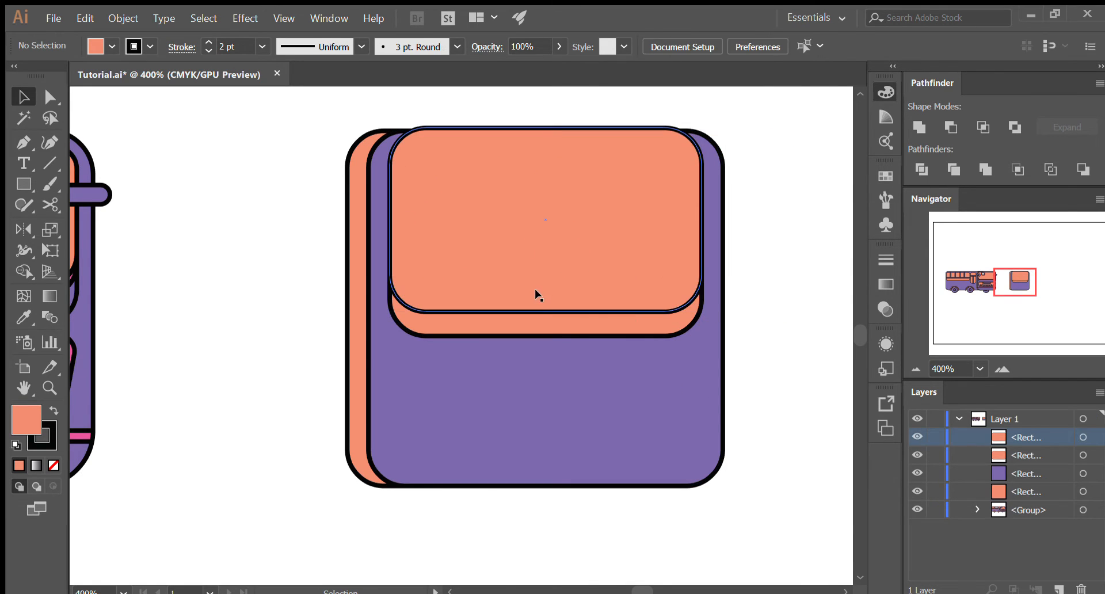
- Duplicate the lower orange windshield panel in place, in front of the raised copy
left_click(547, 333)
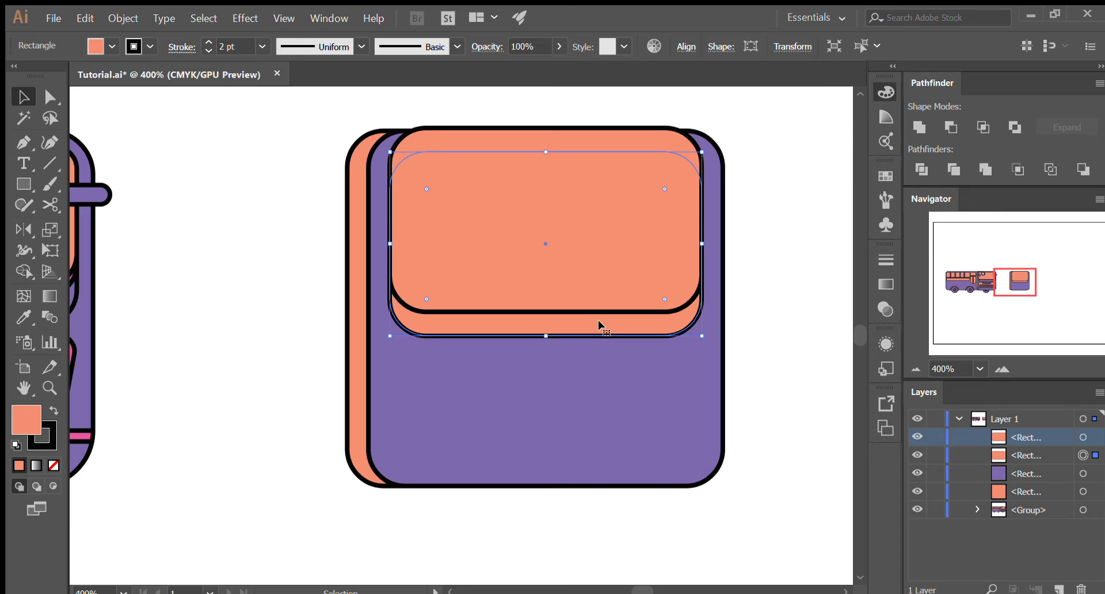
key("ctrl")
key("ctrl+c")
key("ctrl+f")
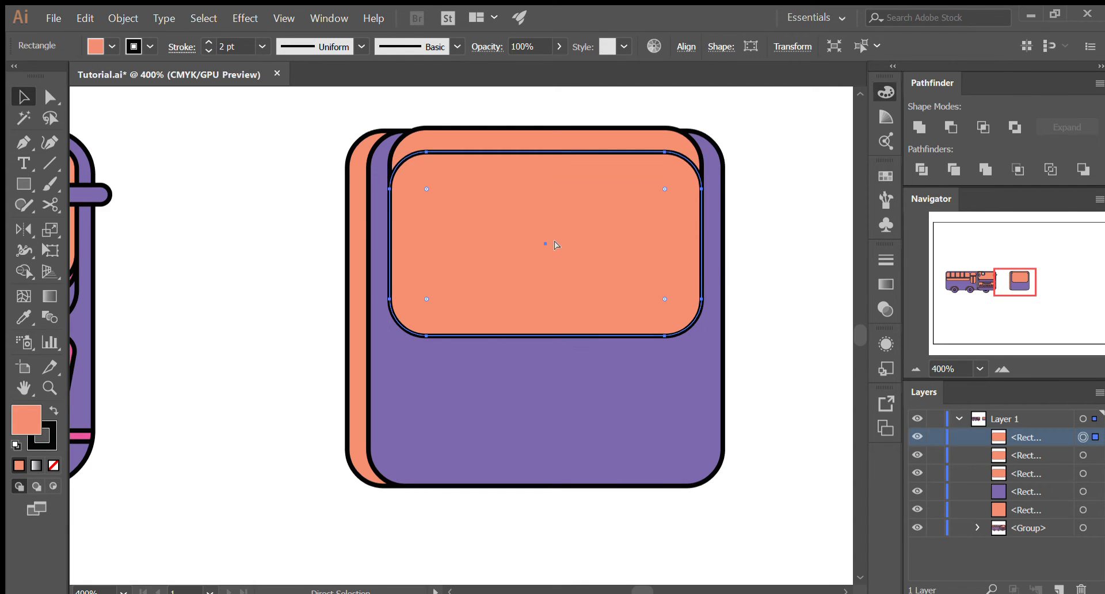
key("ctrl+z")
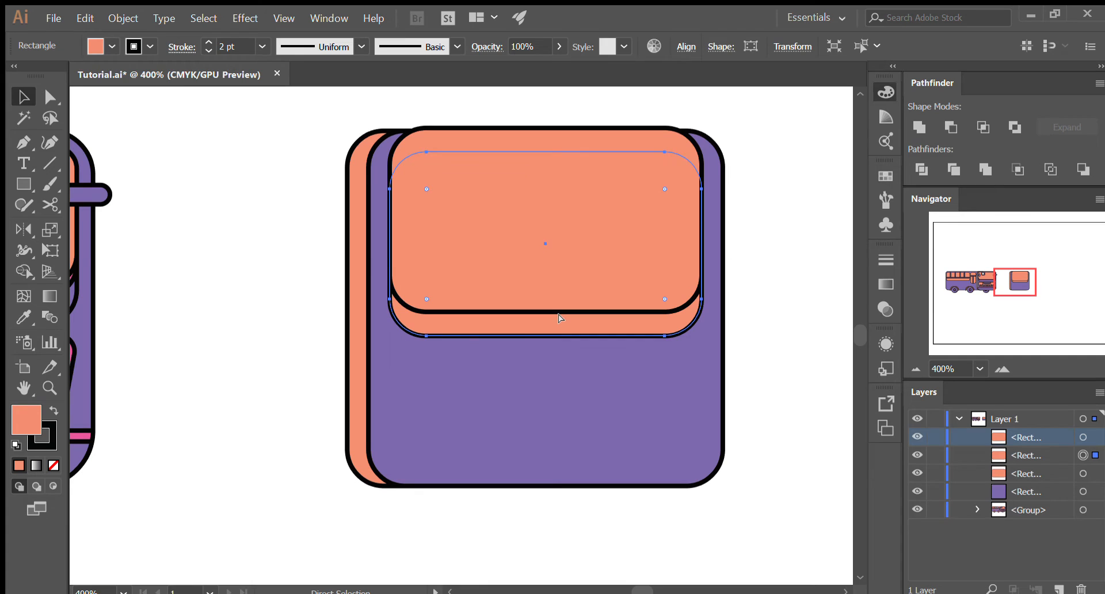
key("ctrl+shift+bracketright")
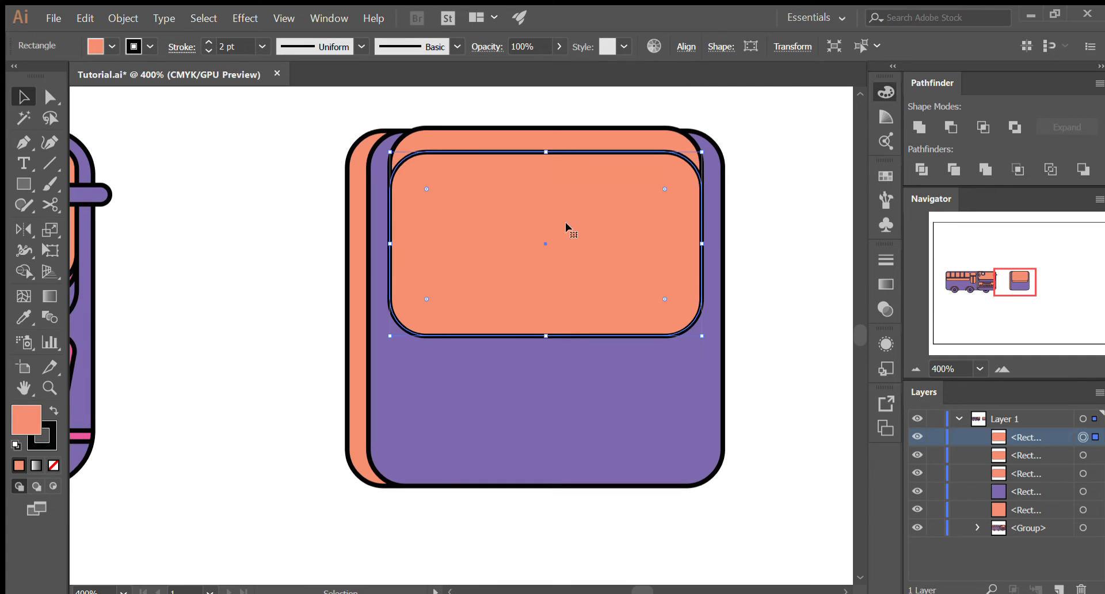
- Check the stacked windshield panels by toggling the front copy's visibility and shifting it aside, restoring it each time
left_click_drag(552, 280, 662, 433)
key("ctrl+z")
left_click_drag(513, 264, 607, 265)
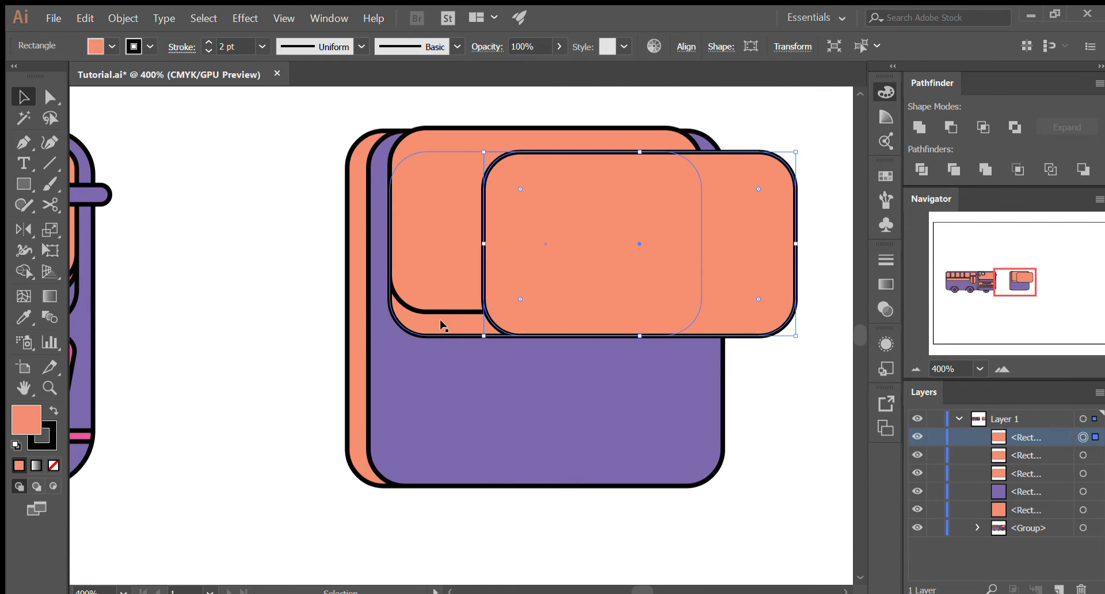
key("ctrl+z")
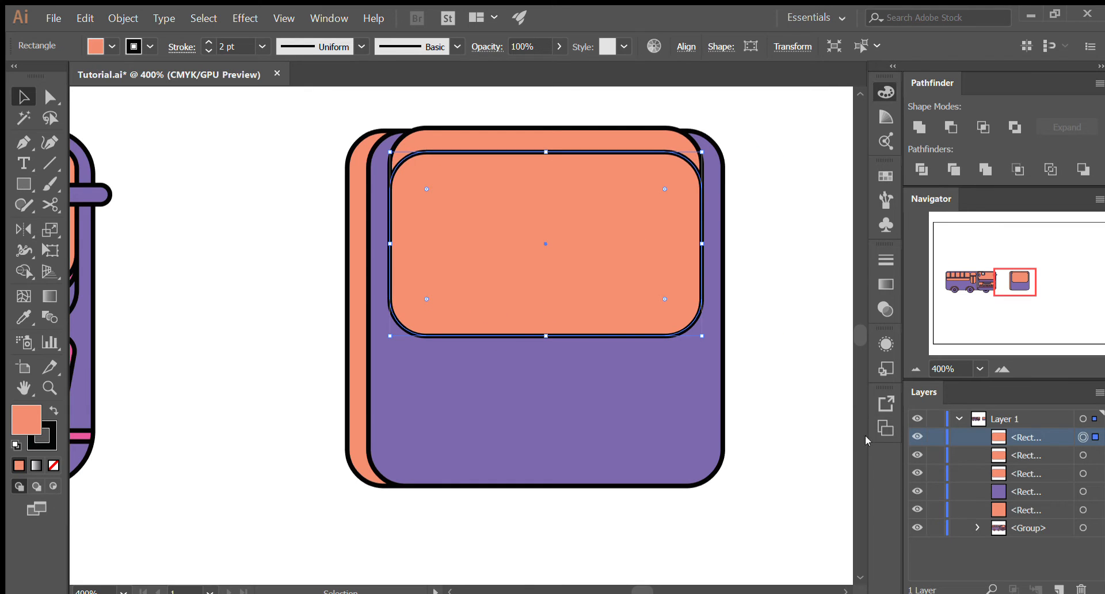
left_click(918, 439)
left_click(918, 438)
left_click(918, 439)
left_click(918, 439)
left_click(918, 438)
left_click(918, 438)
left_click_drag(582, 282, 688, 394)
key("ctrl+z")
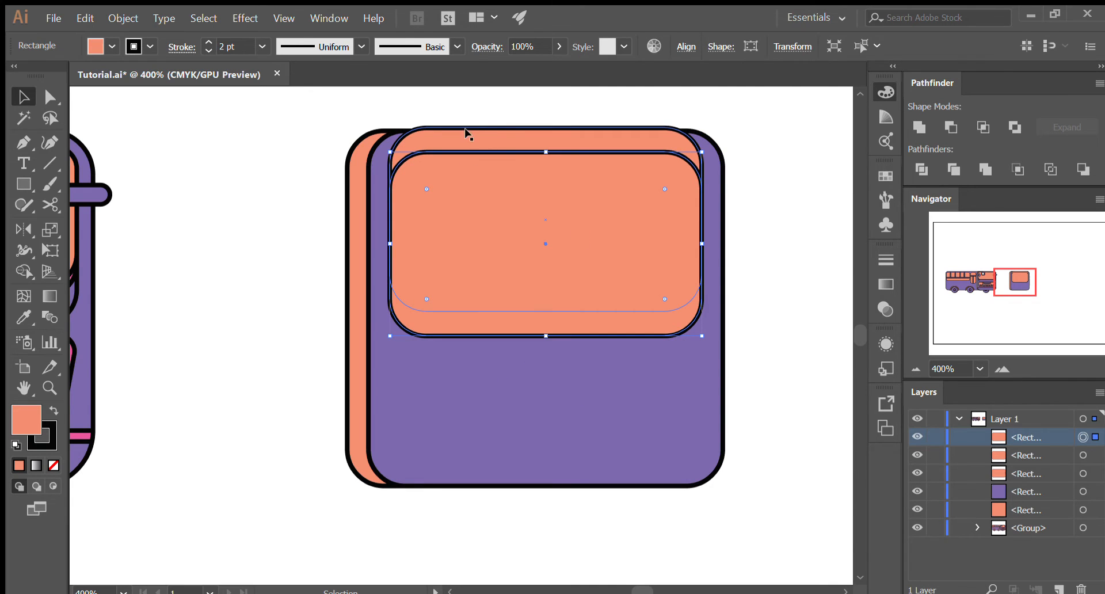
scroll(498, 150, "down", 1)
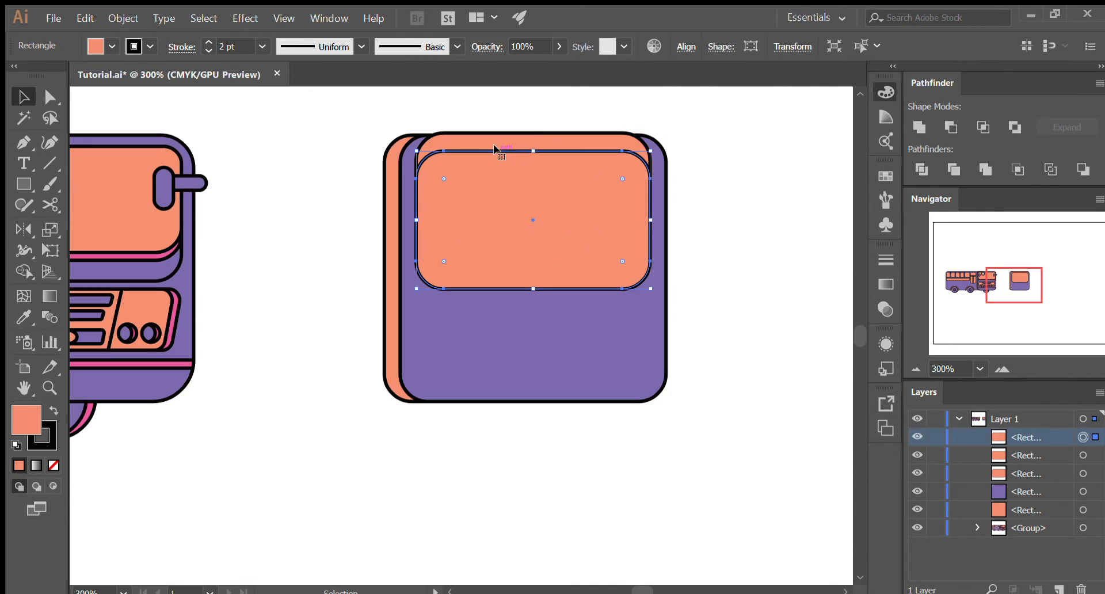
left_click_drag(512, 173, 614, 215)
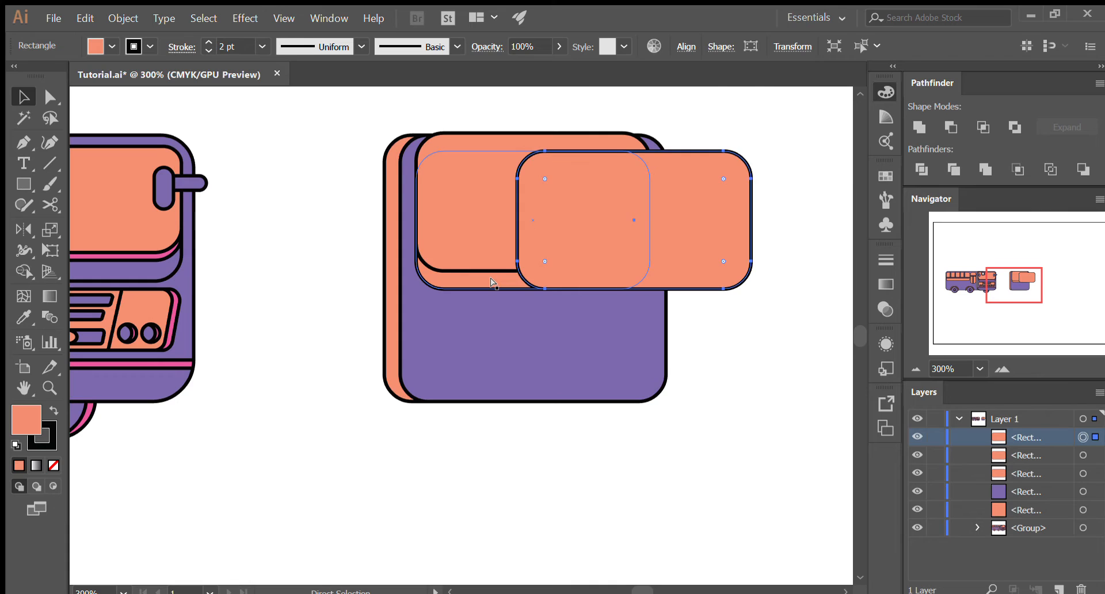
key("ctrl+z")
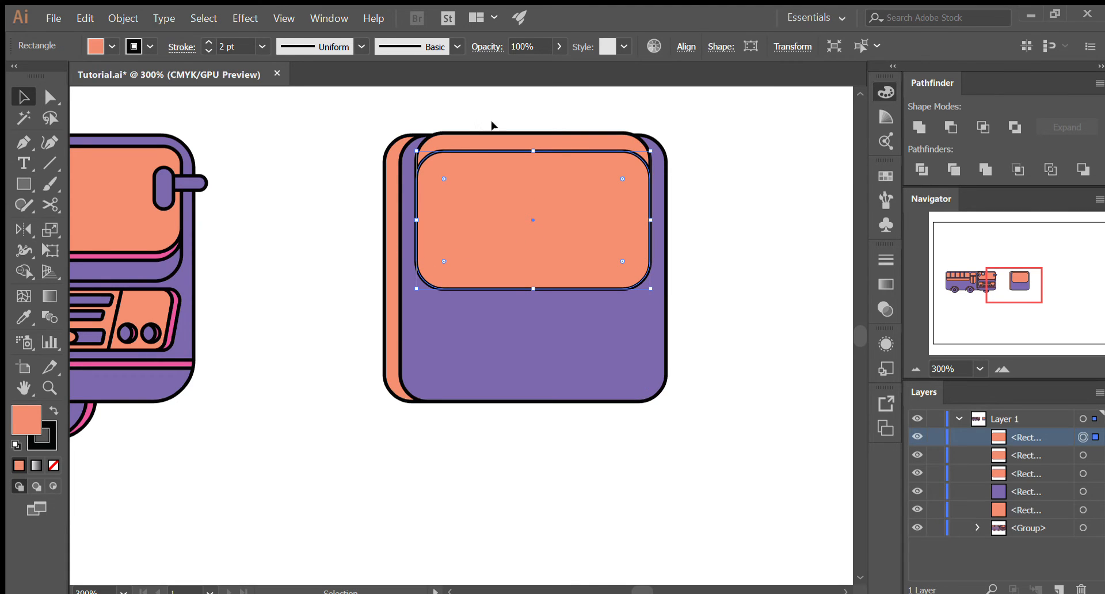
left_click(467, 139)
mouse_move(1030, 445)
left_mouse_down()
mouse_move(1039, 436)
mouse_move(1039, 458)
mouse_move(1040, 435)
left_mouse_up()
key("ctrl+z")
left_click(734, 328)
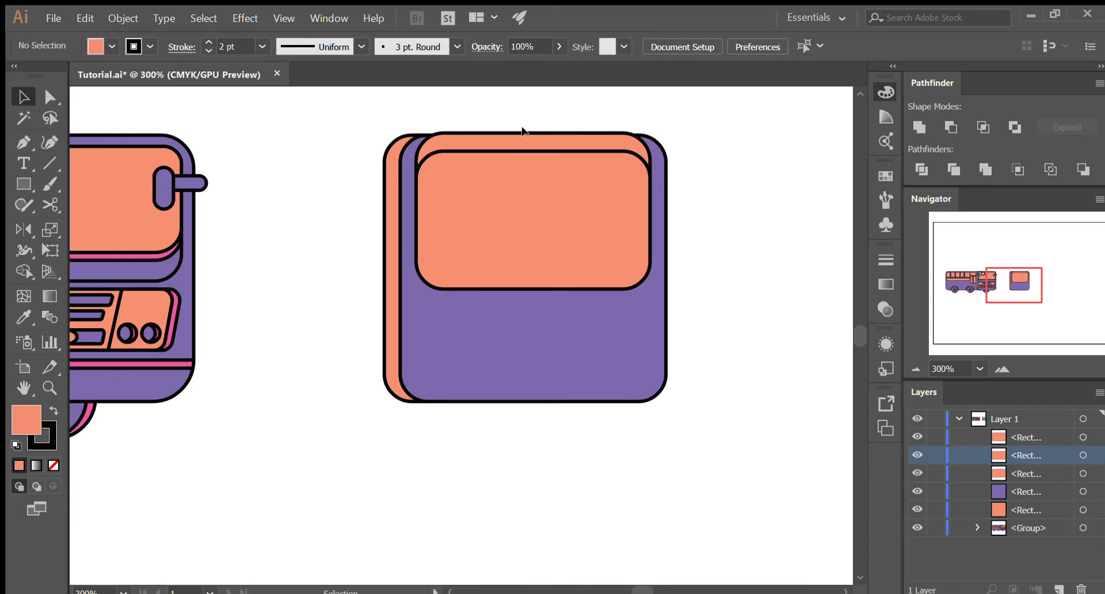
- Fill the raised panel copy with the purple sampled by Eyedropper from the bus front's body
left_click(522, 133)
key("o")
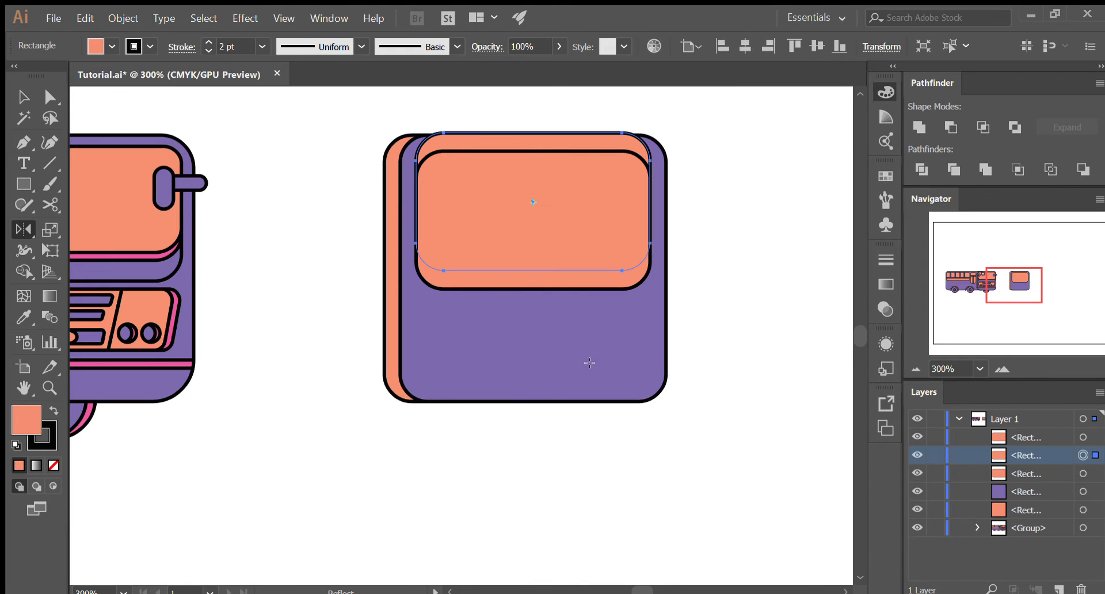
key("i")
left_click(570, 343)
key("v")
- Examine the purple panel behind the front orange one by shifting the orange panel aside and restoring it
left_click_drag(568, 246, 611, 246)
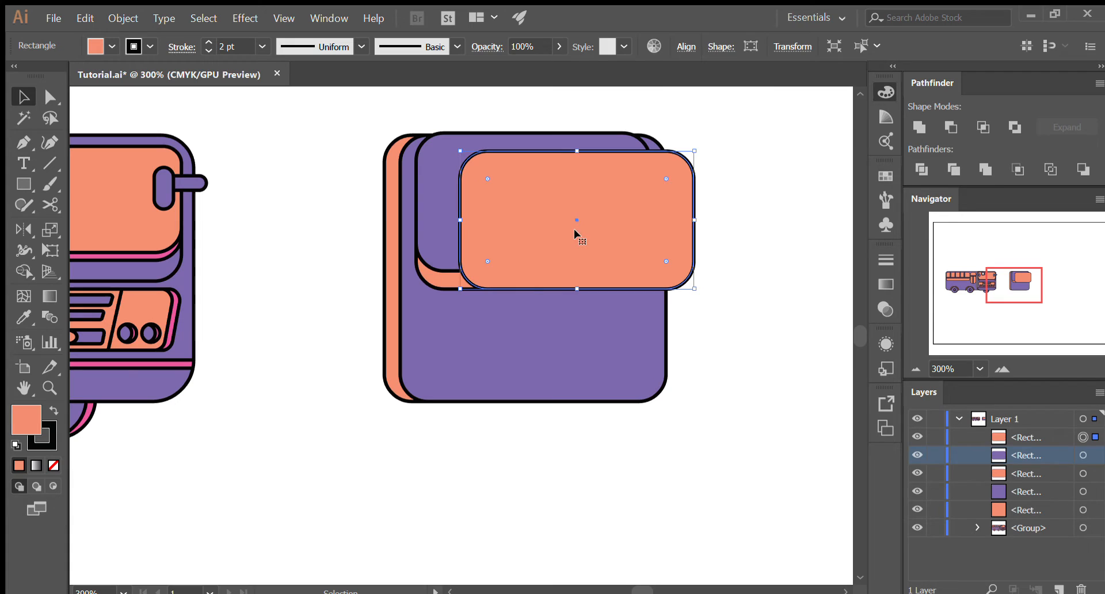
key("ctrl+z")
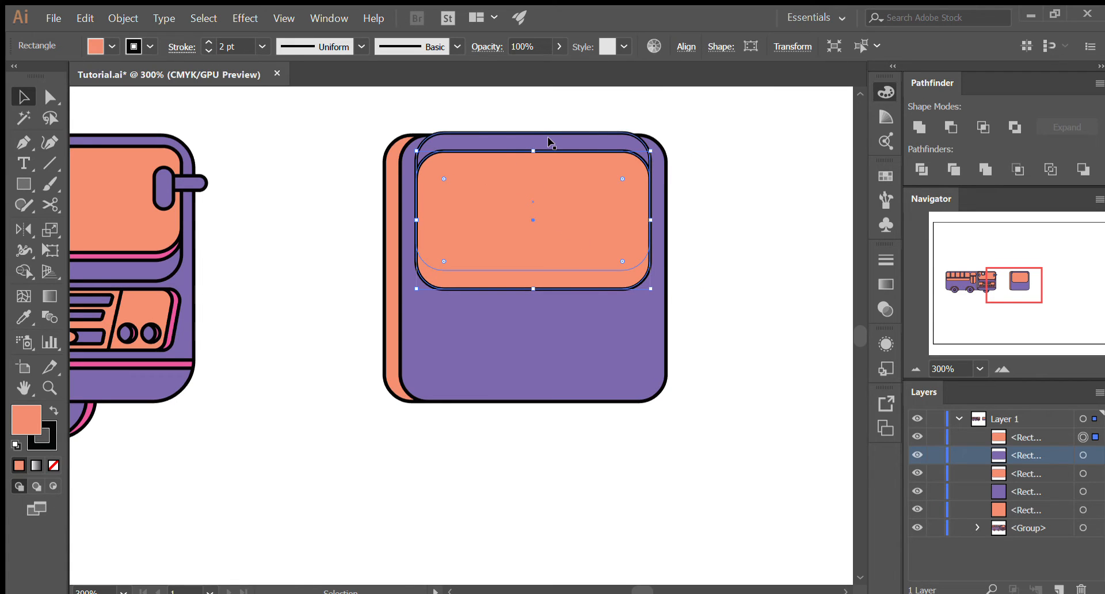
left_click_drag(553, 235, 628, 234)
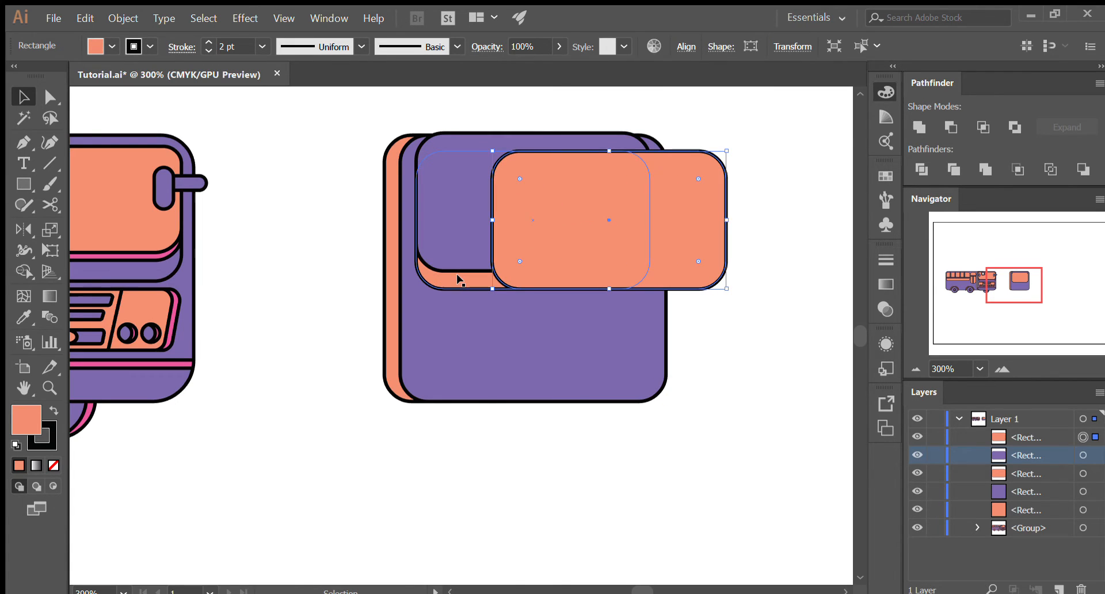
key("ctrl+z")
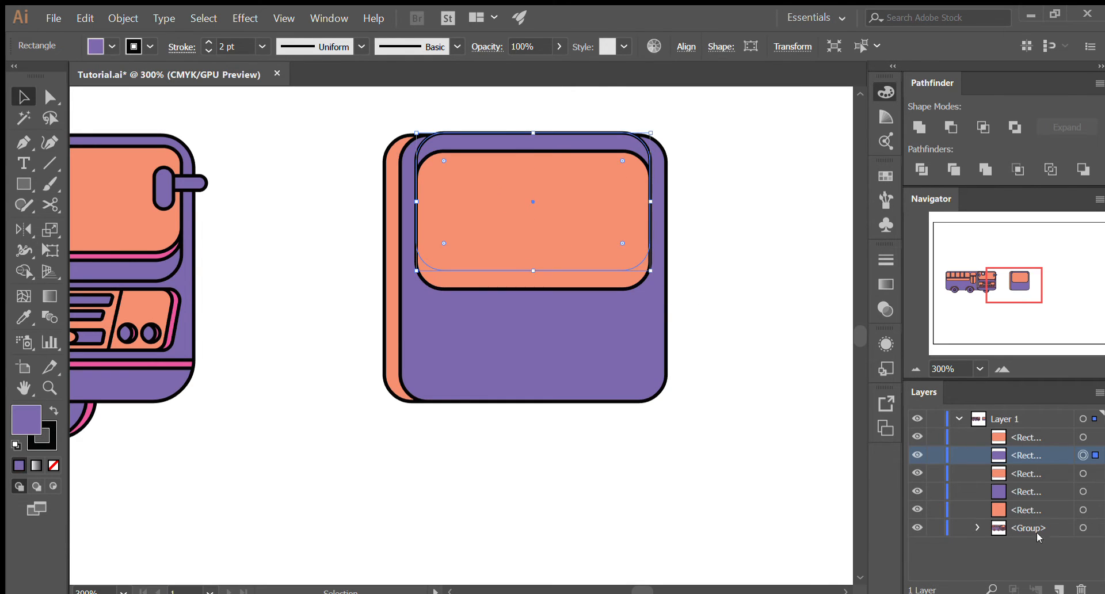
- Move the purple panel above the front orange panel in the layer stacking order
left_click_drag(1026, 454, 1031, 427)
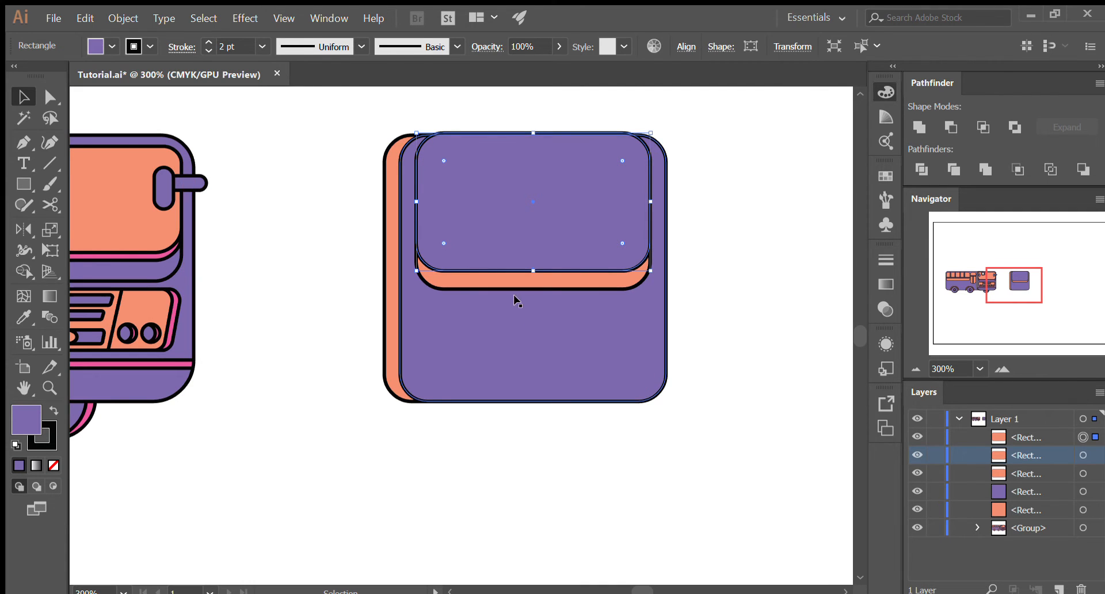
left_click_drag(575, 252, 653, 251)
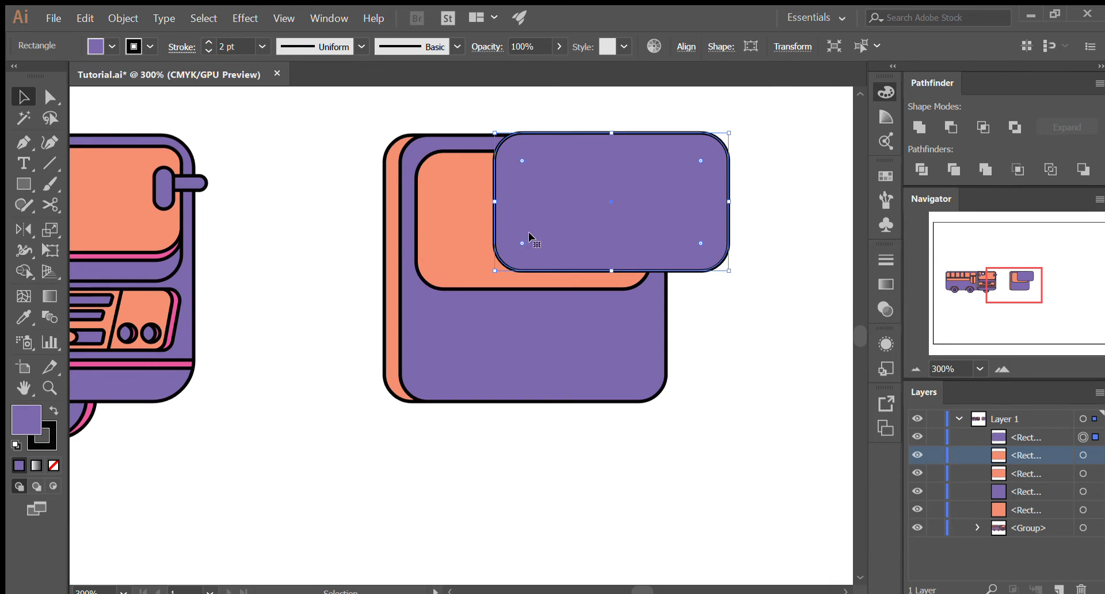
key("ctrl+z")
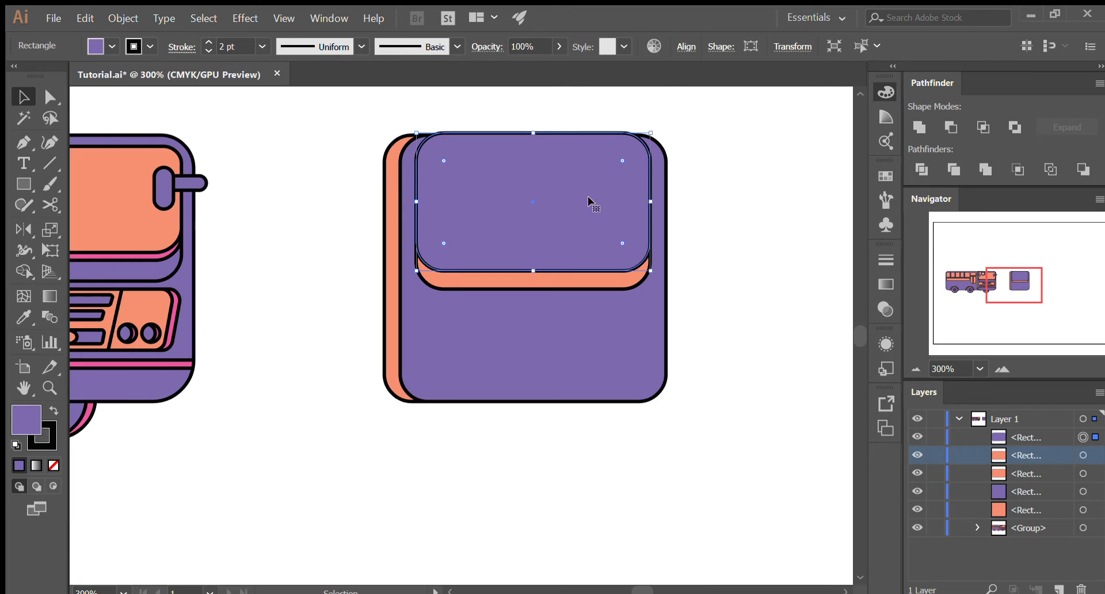
- Subtract the purple panel from the orange panel directly beneath it with Minus Front, leaving a strip along the windshield's lower edge
left_click(1029, 433)
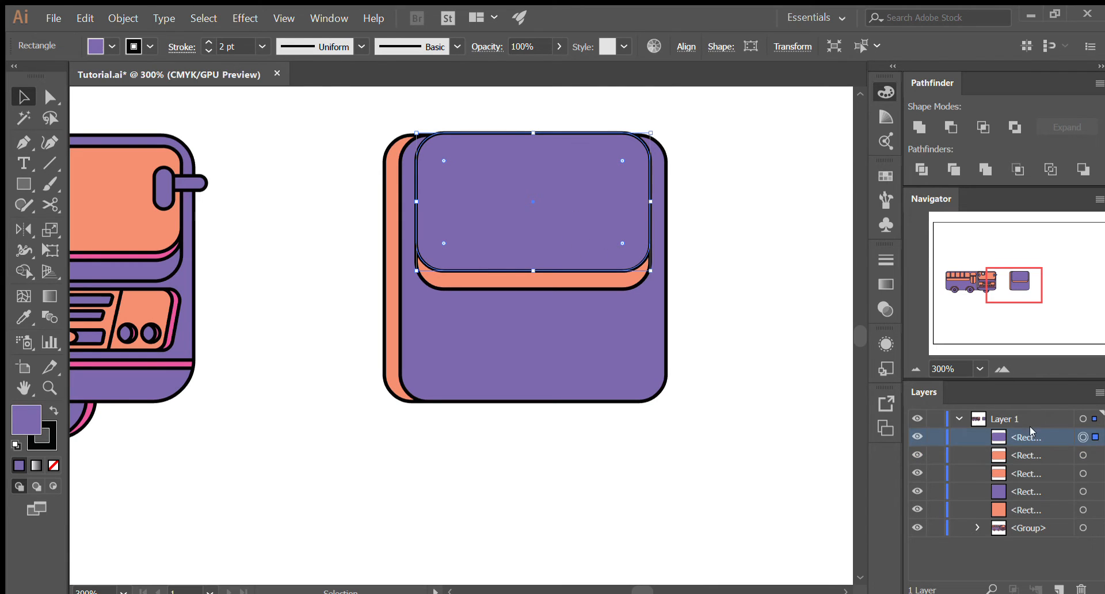
left_click(1096, 455)
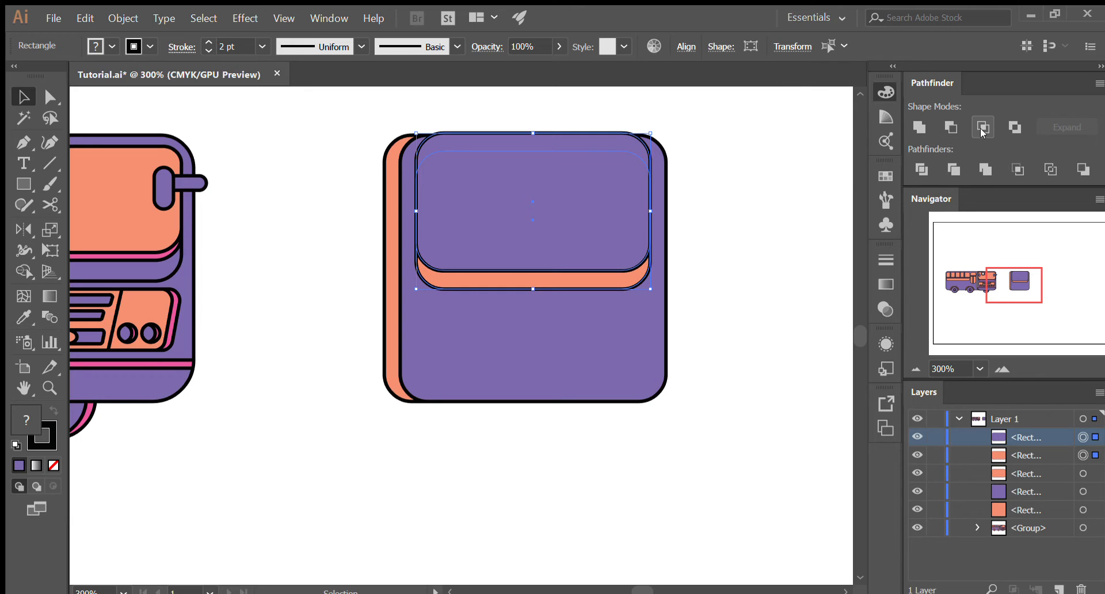
left_click(949, 130)
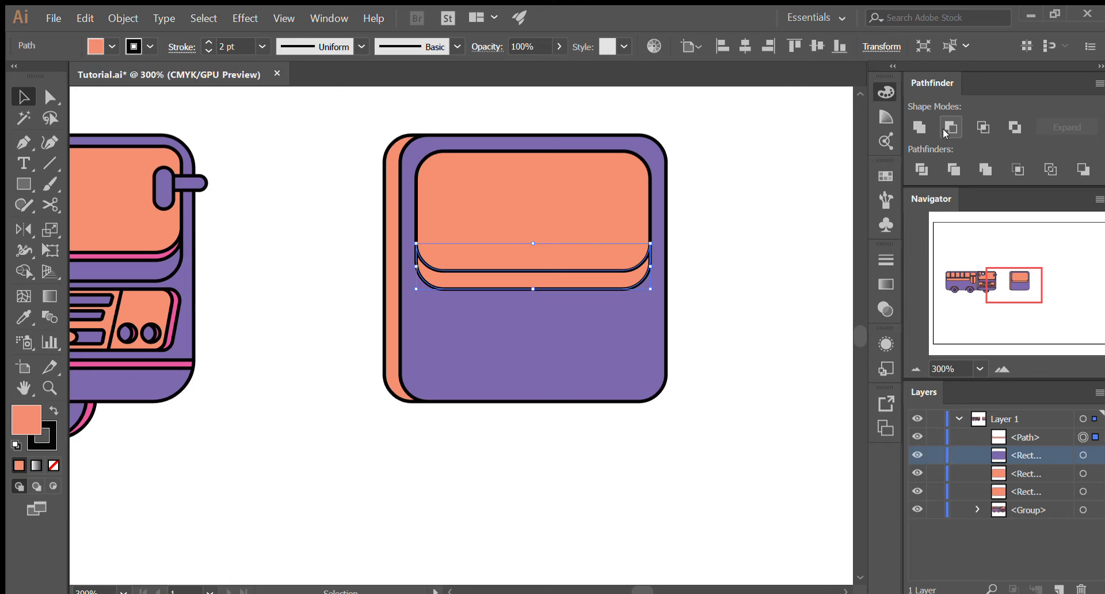
- Undo the strip construction, including the duplicates, back to the single extended orange windshield panel
key("ctrl+z")
key("ctrl+z")
key("ctrl+z")
left_click(488, 244)
key("ctrl+3")
key("ctrl+z")
key("ctrl+shift+z")
key("ctrl+z")
key("ctrl+z")
key("ctrl+z")
key("ctrl+z")
key("ctrl+z")
key("ctrl+z")
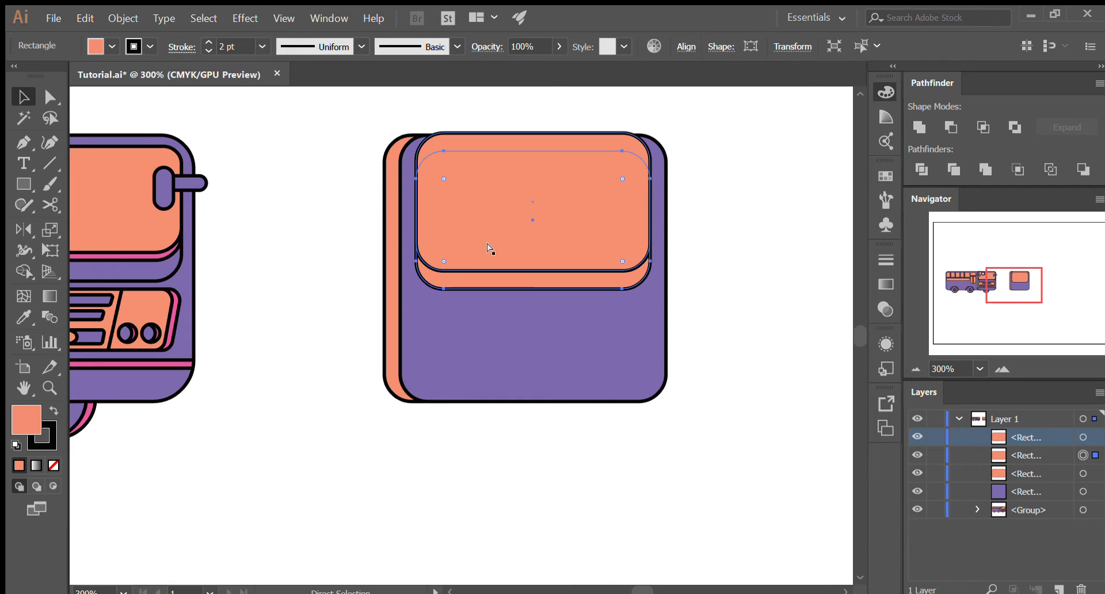
key("ctrl+z")
key("ctrl+z")
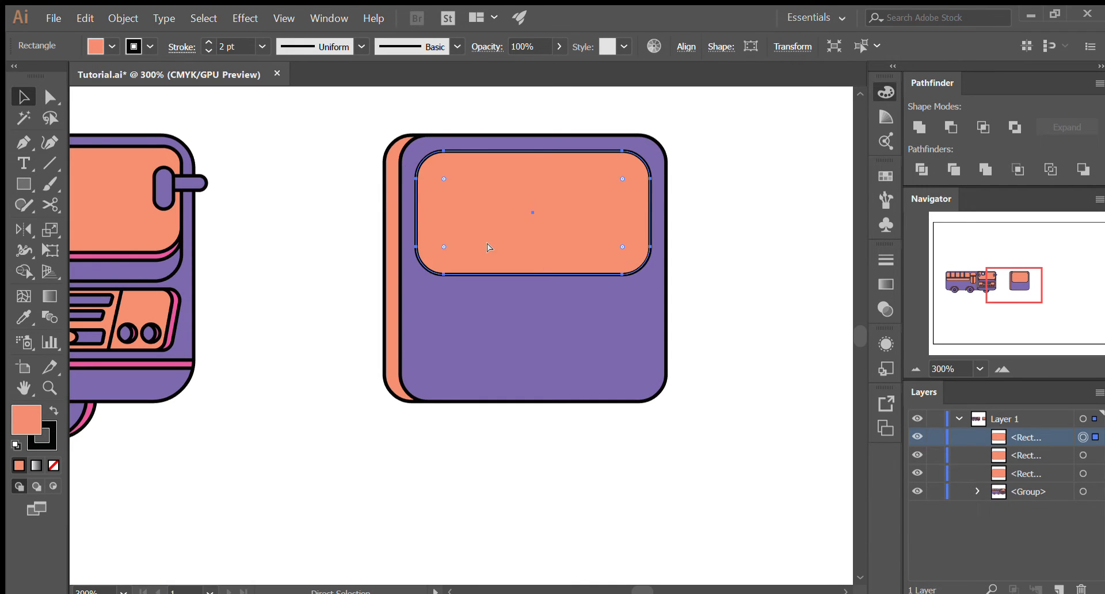
key("ctrl+shift+z")
left_click_drag(485, 250, 561, 257)
key("ctrl+z")
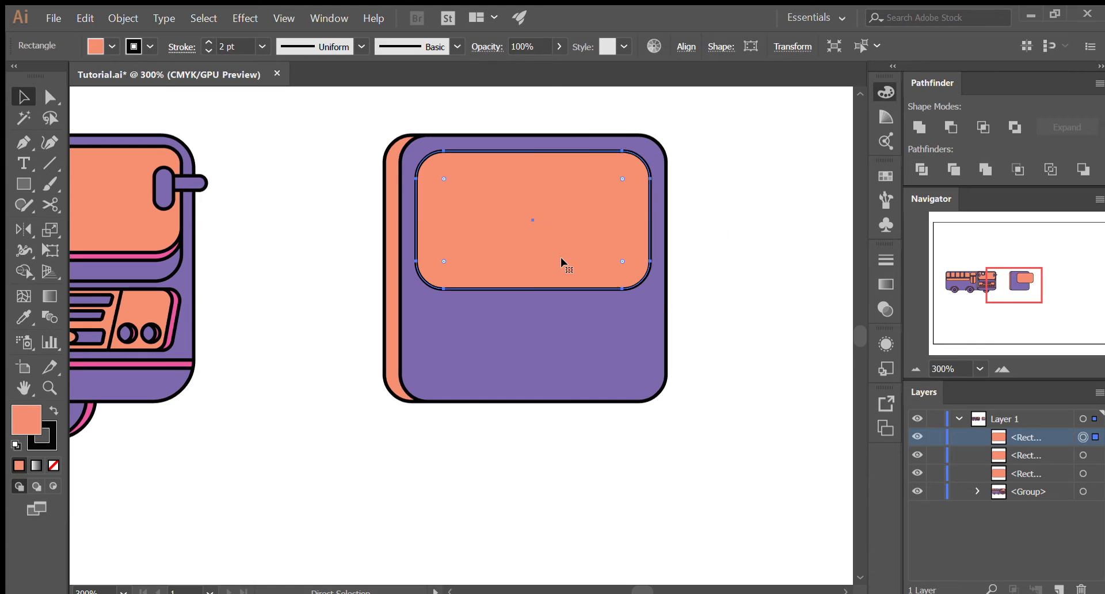
- Duplicate the extended orange windshield panel in place and move the copy straight up, exposing a strip of the original below
key("ctrl+c")
key("ctrl+f")
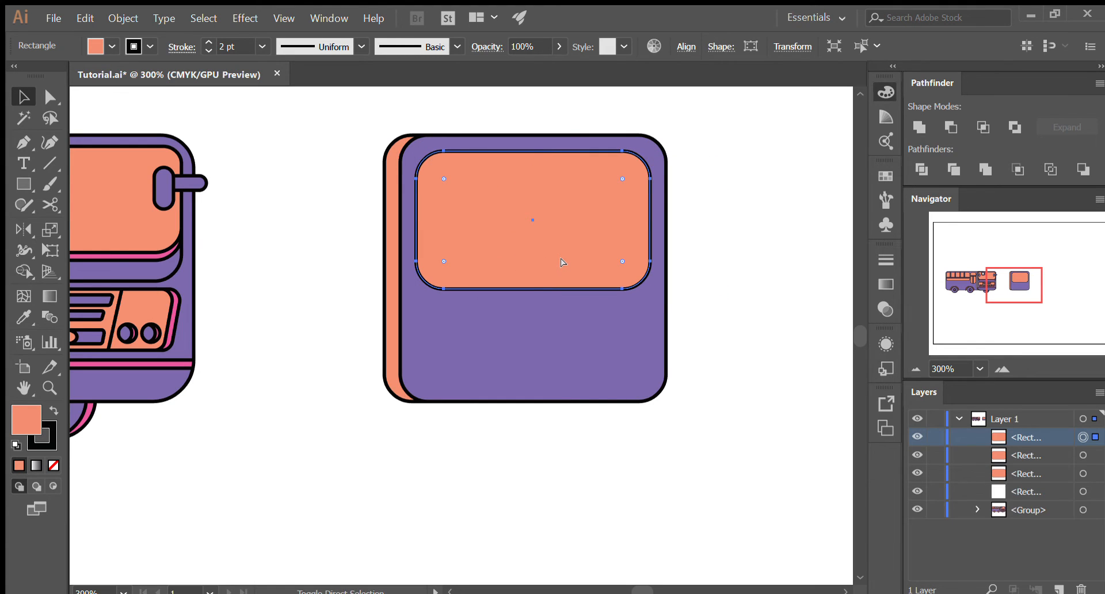
left_click_drag(558, 268, 560, 252)
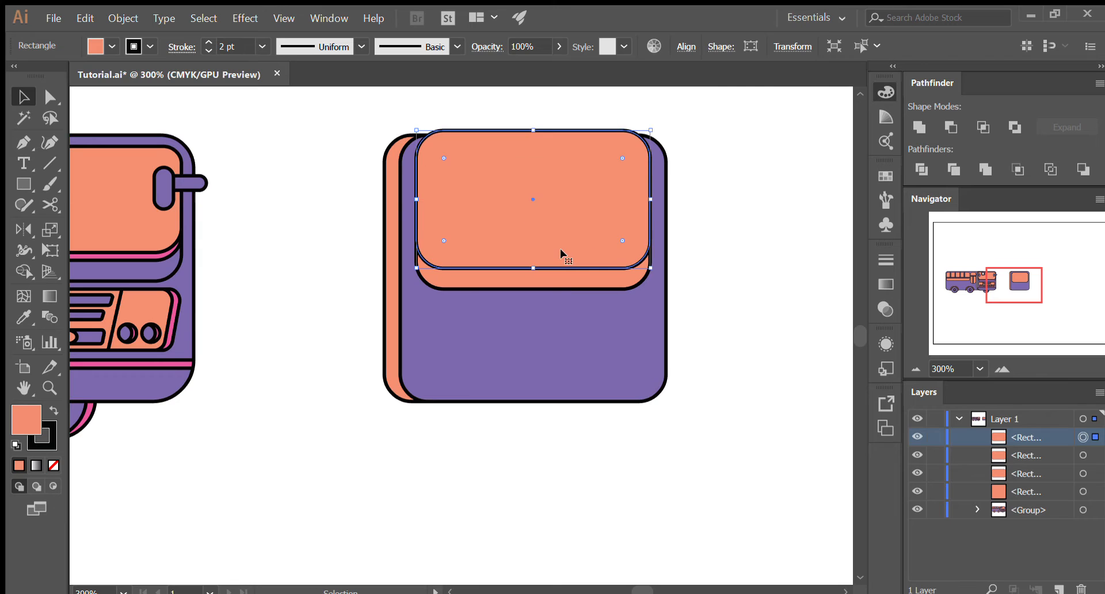
- Duplicate the original, lower windshield panel in place so the new copy lies in front of the raised panel
left_click(573, 286, "ctrl")
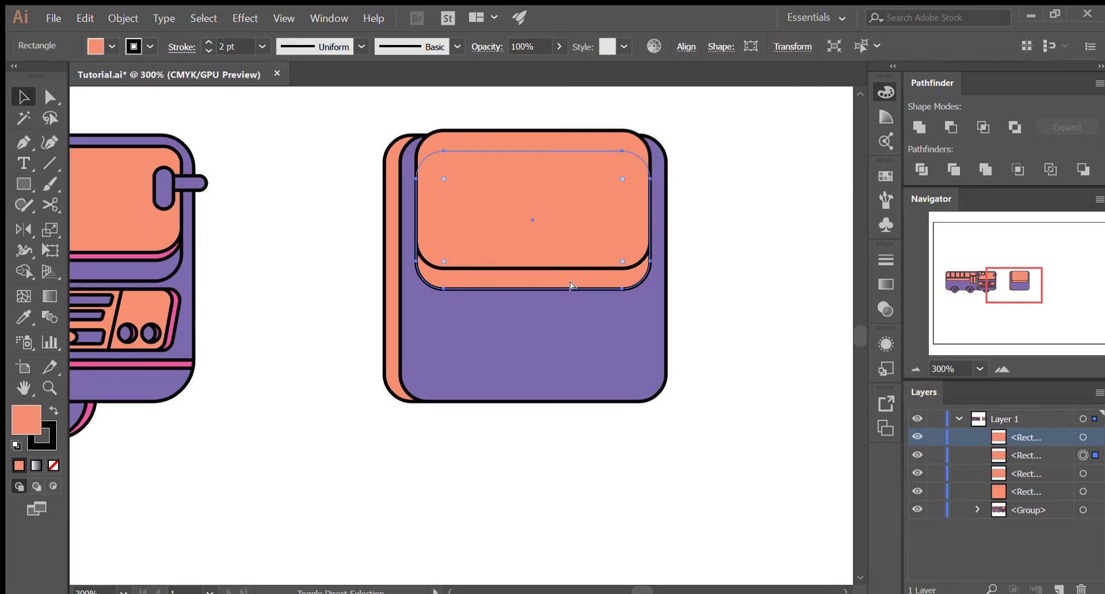
key("ctrl+c")
key("ctrl+f")
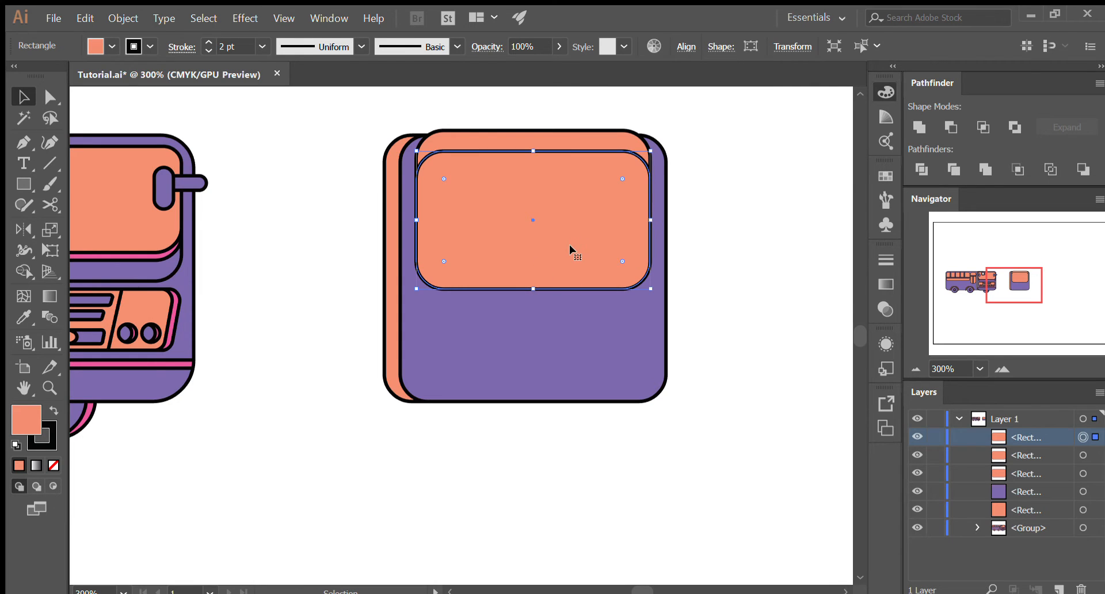
- Bring the raised orange panel in front of the lower duplicate and subtract it with Minus Front, leaving a strip below the windshield
left_click_drag(566, 229, 564, 141)
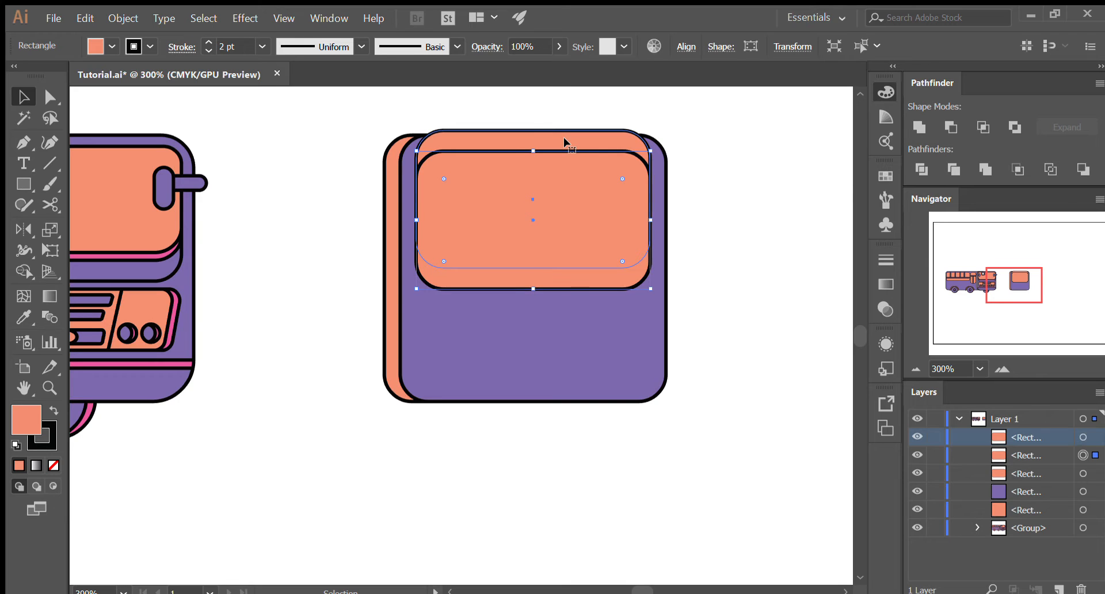
left_click_drag(1026, 439, 1028, 463)
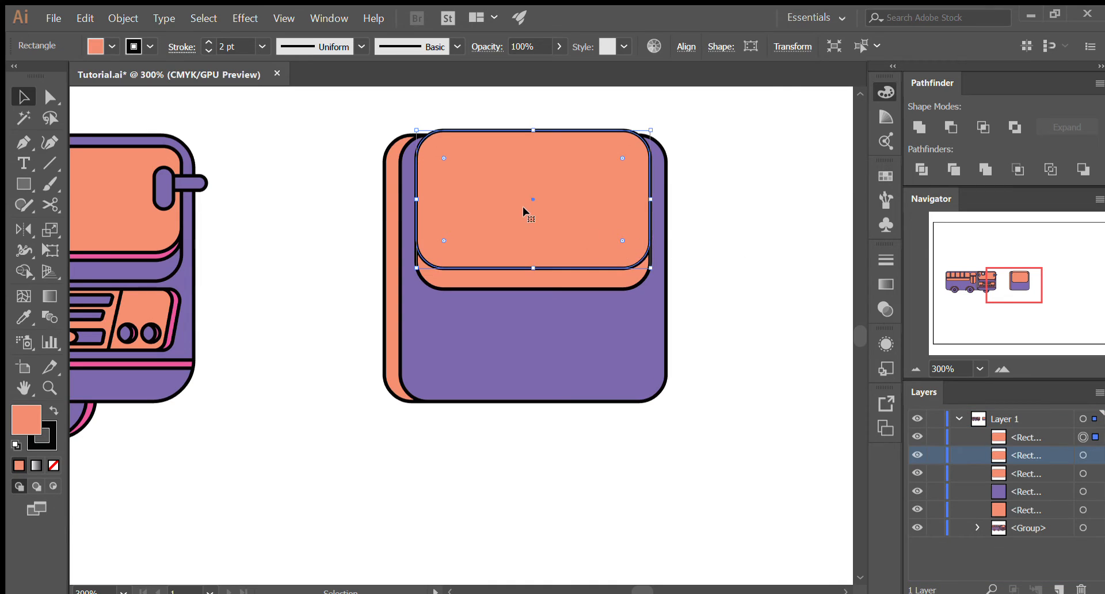
left_click(614, 281, "shift")
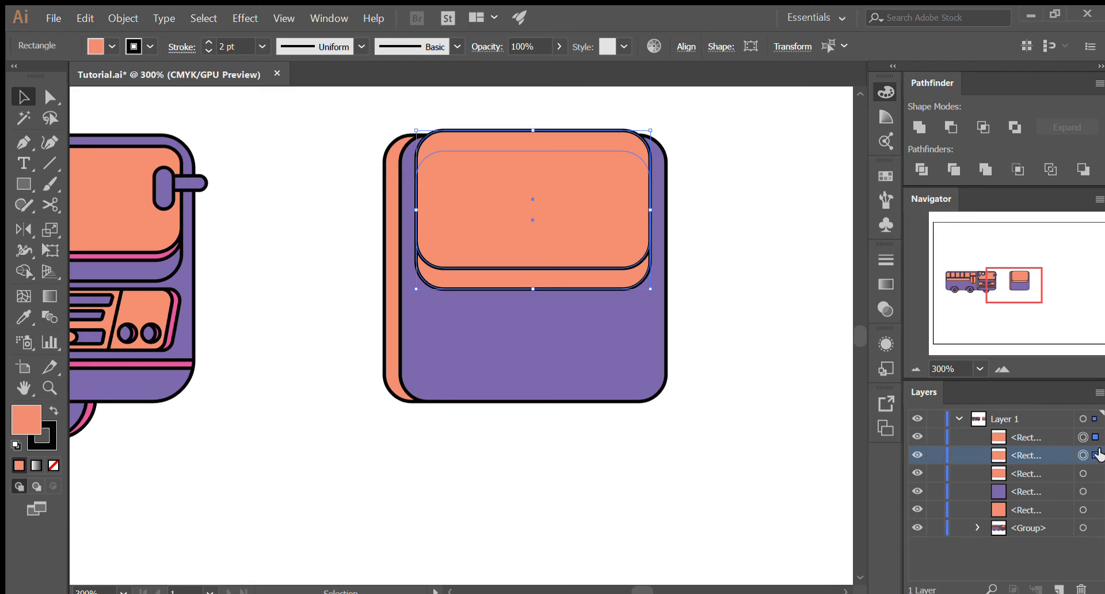
left_click(950, 127)
key("ctrl+z")
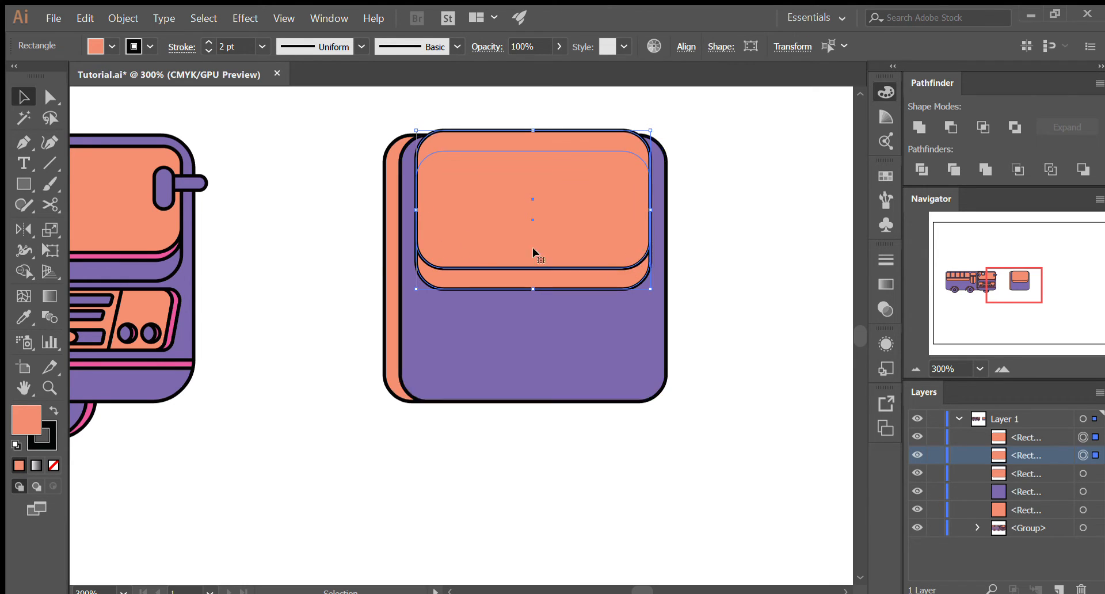
left_click(951, 126)
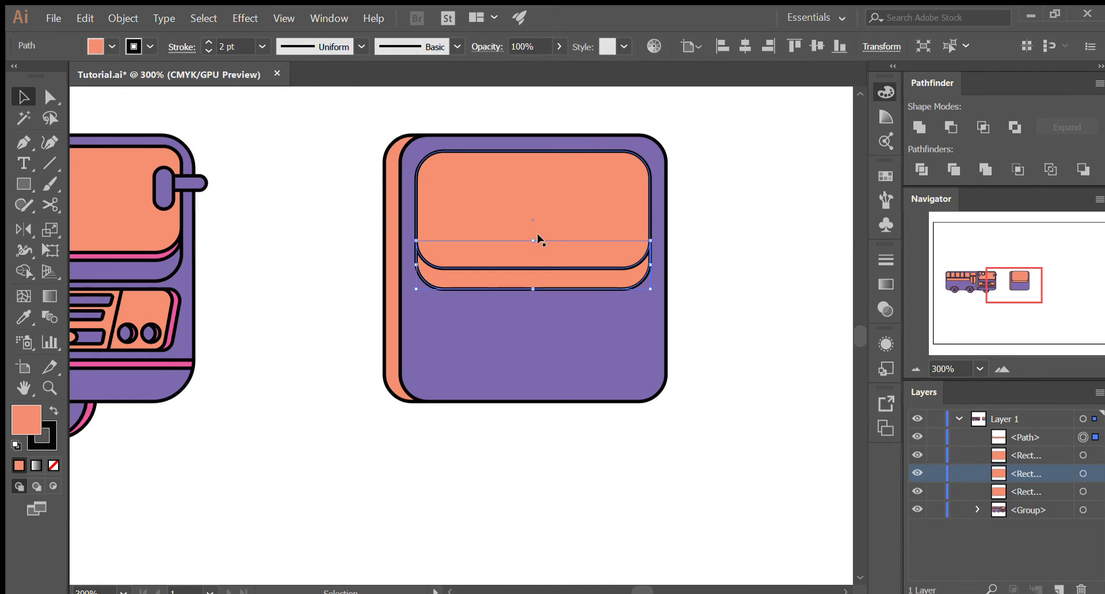
left_click_drag(531, 267, 755, 441)
key("ctrl+z")
left_click_drag(510, 291, 698, 483)
key("ctrl+z")
left_click_drag(562, 281, 750, 447)
key("ctrl+z")
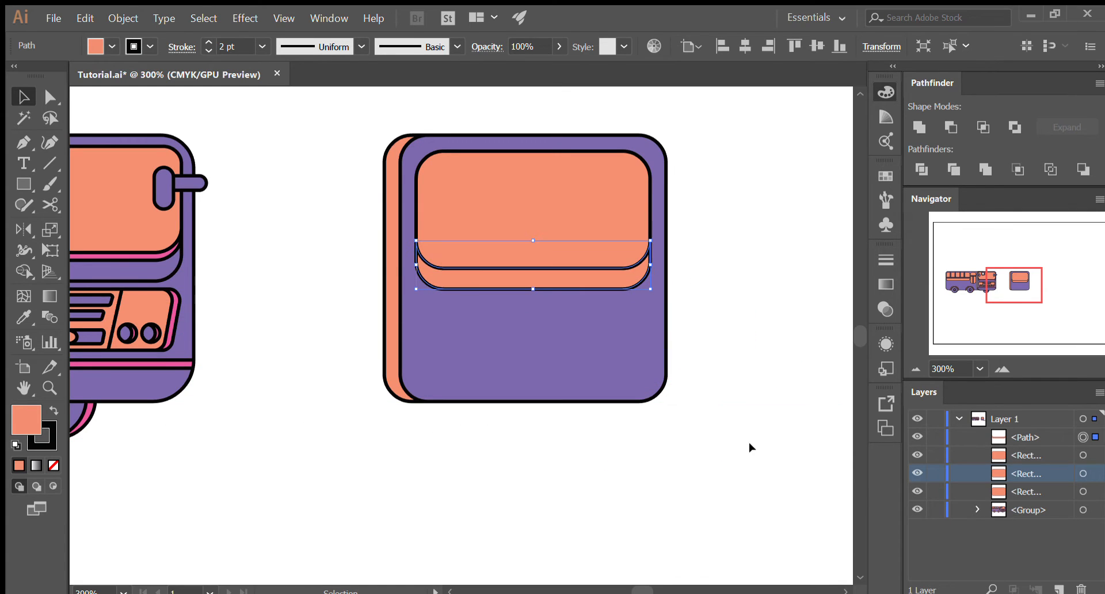
- Recolor the strip below the windshield purple by sampling the bus front body with the Eyedropper
key("i")
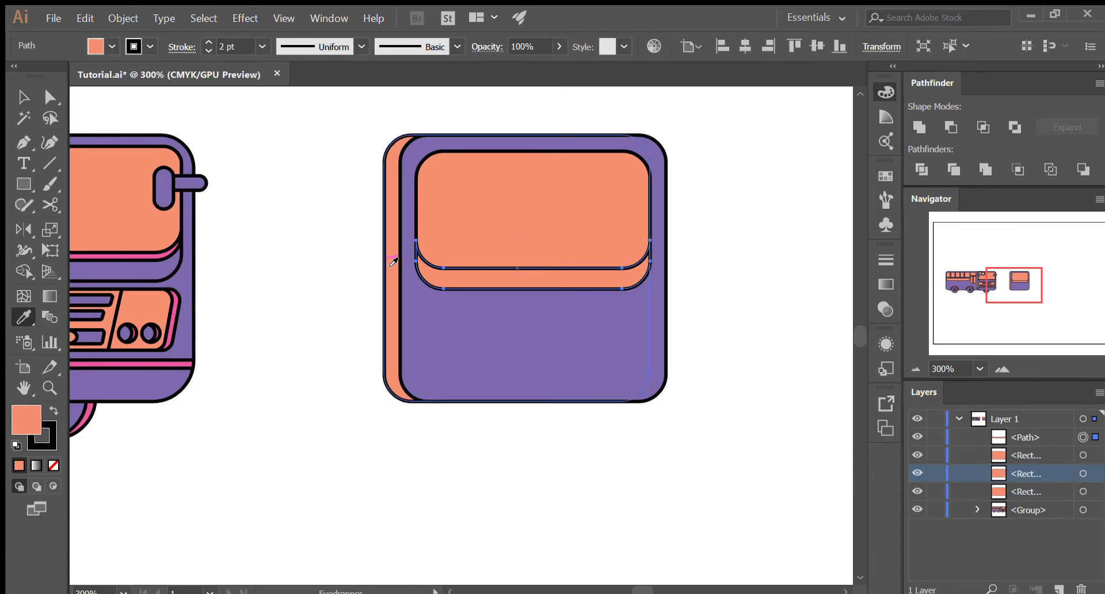
left_click(451, 355)
key("v")
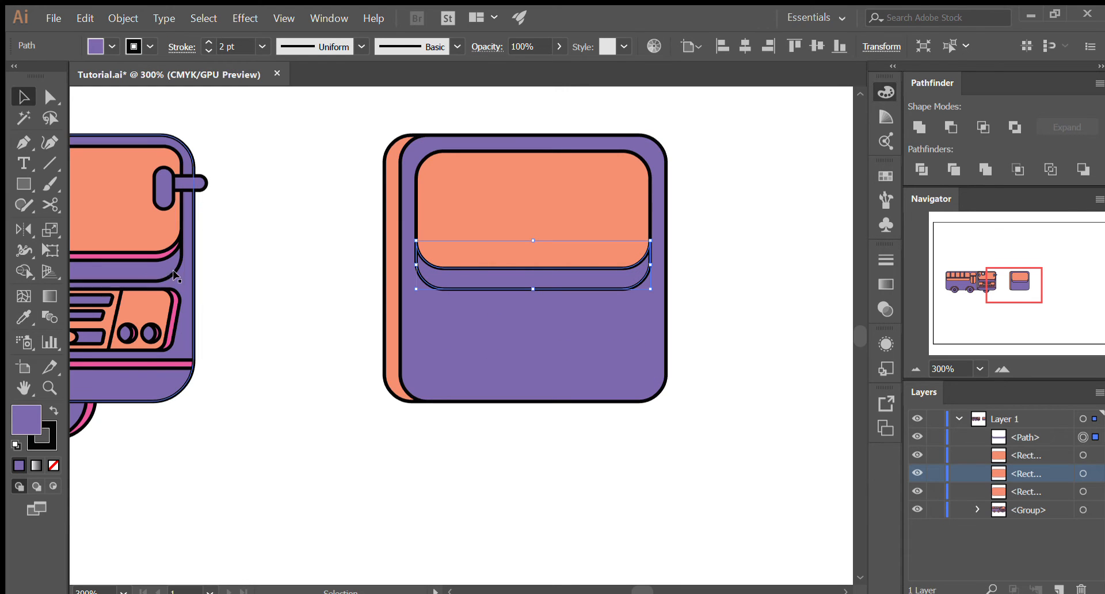
left_click(676, 331)
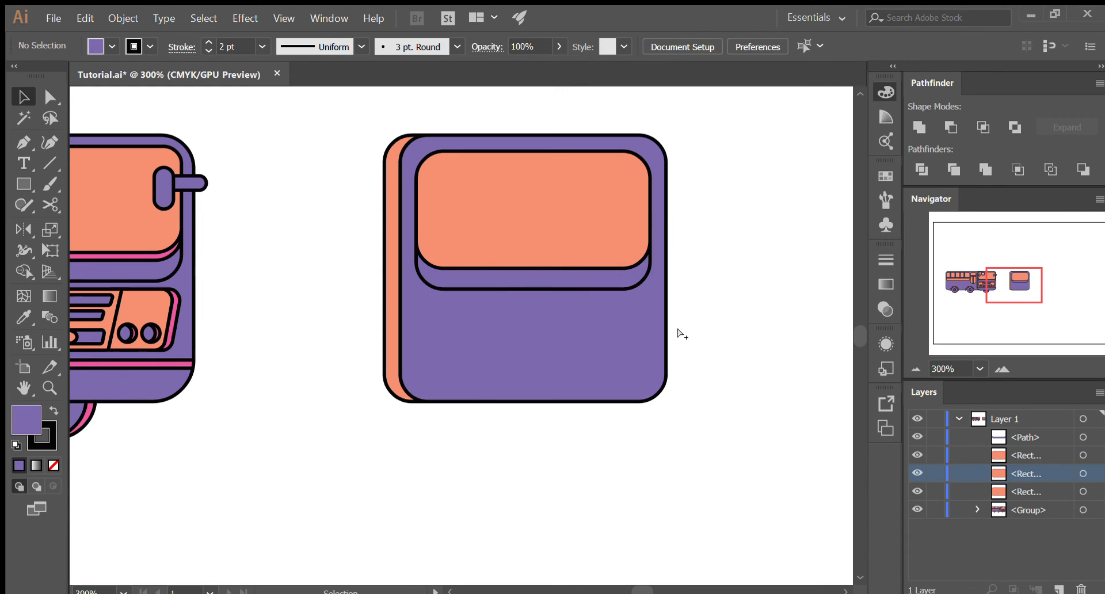
- Duplicate the purple strip in place and move the copy slightly straight up over the windshield's lower edge
scroll(682, 337, "down", 1, "alt")
scroll(688, 337, "up", 1)
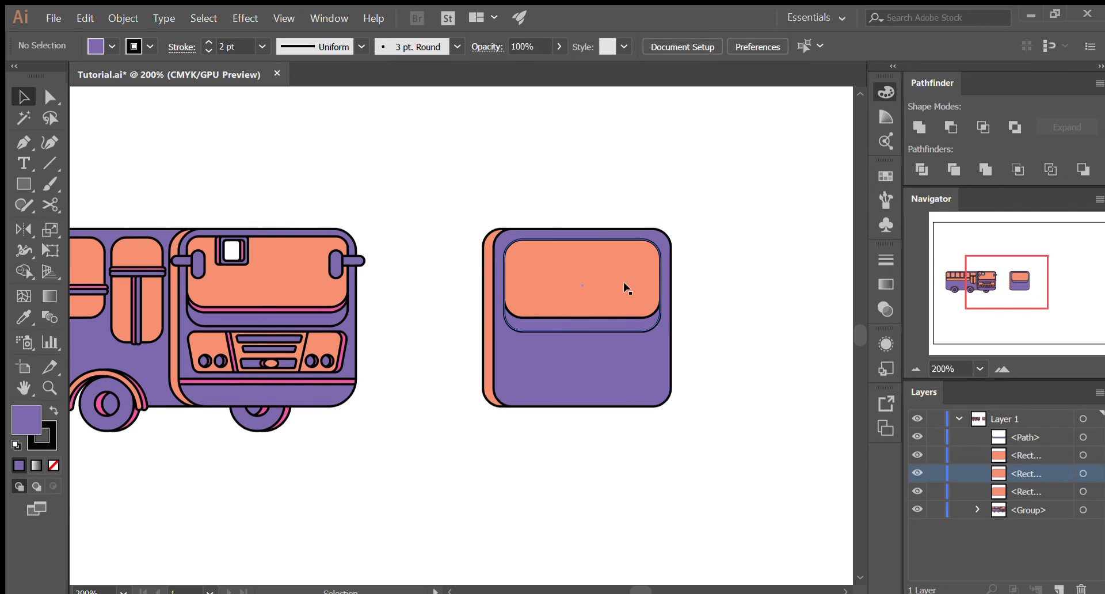
scroll(624, 288, "up", 2, "alt")
scroll(520, 298, "down", 1, "alt")
scroll(520, 298, "down", 2, "alt")
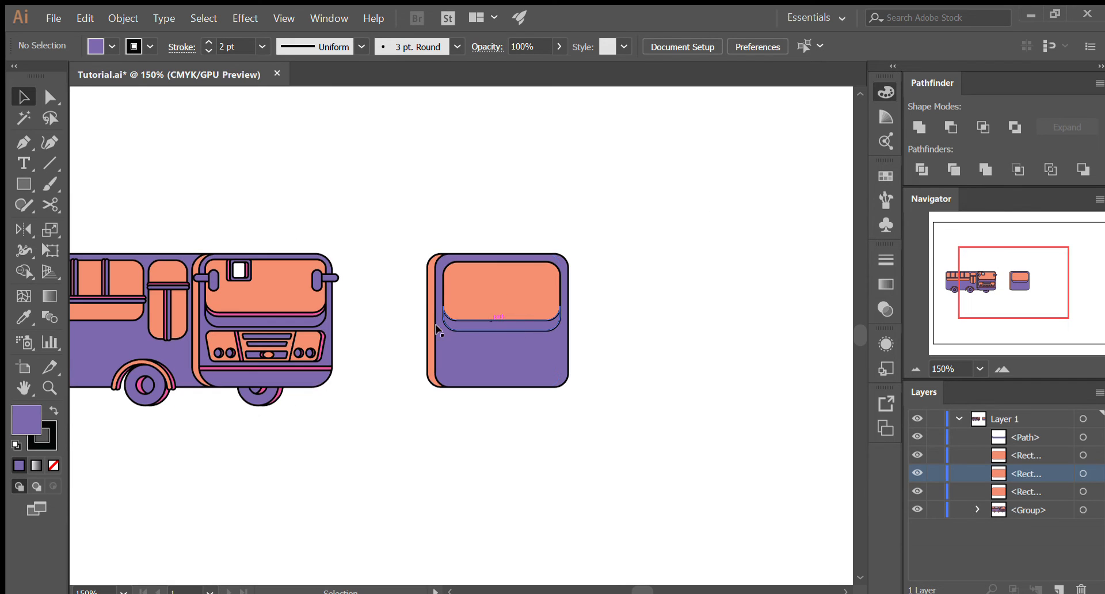
scroll(572, 296, "up", 2, "alt")
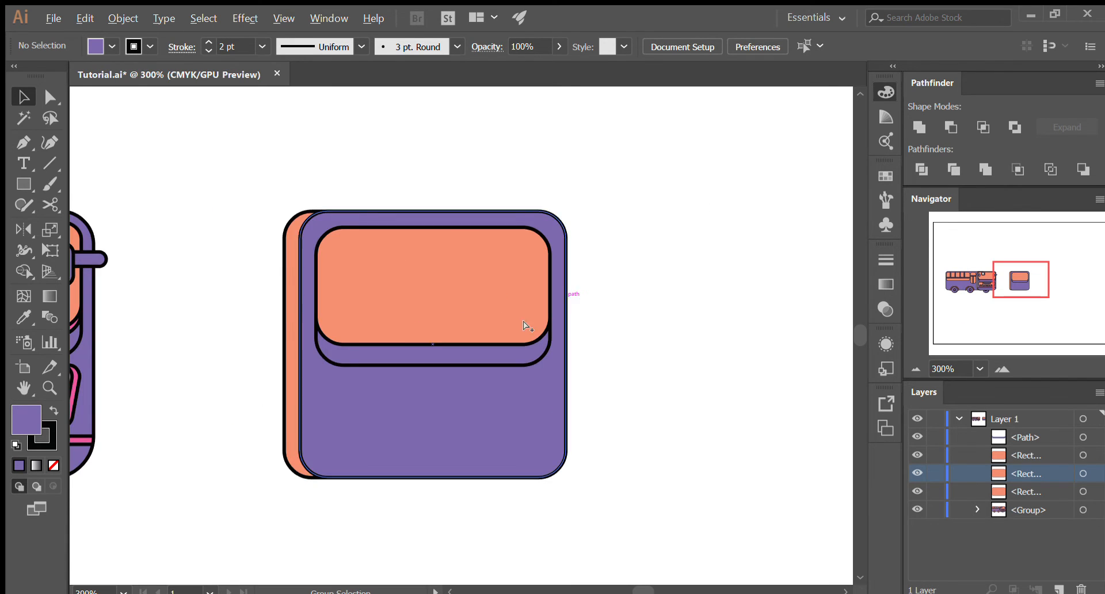
scroll(407, 345, "up", 1, "alt")
left_click(411, 357)
key("ctrl+c")
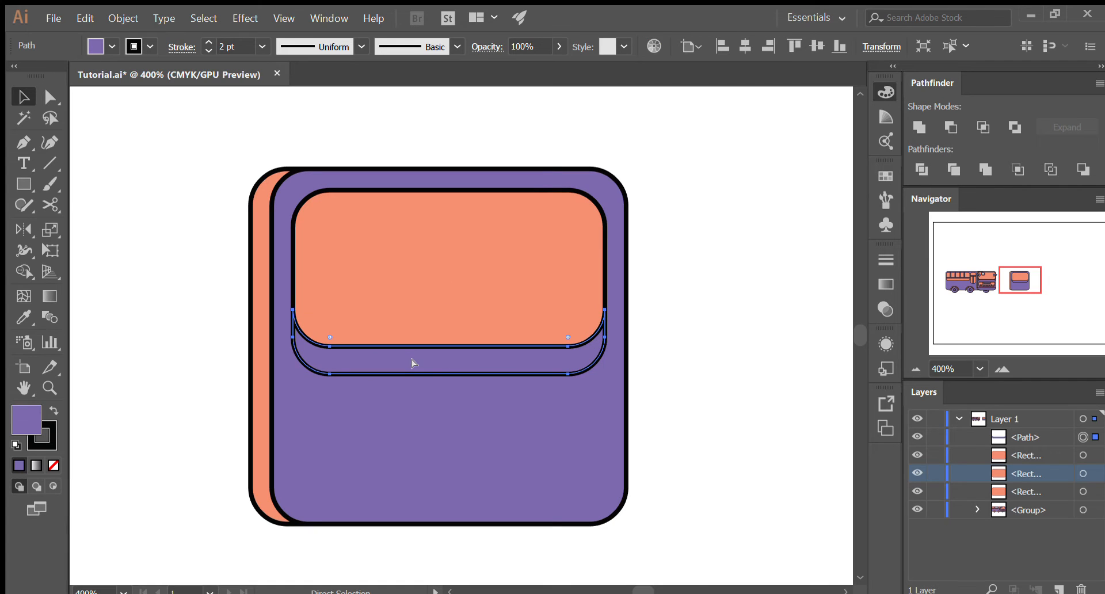
key("ctrl+f")
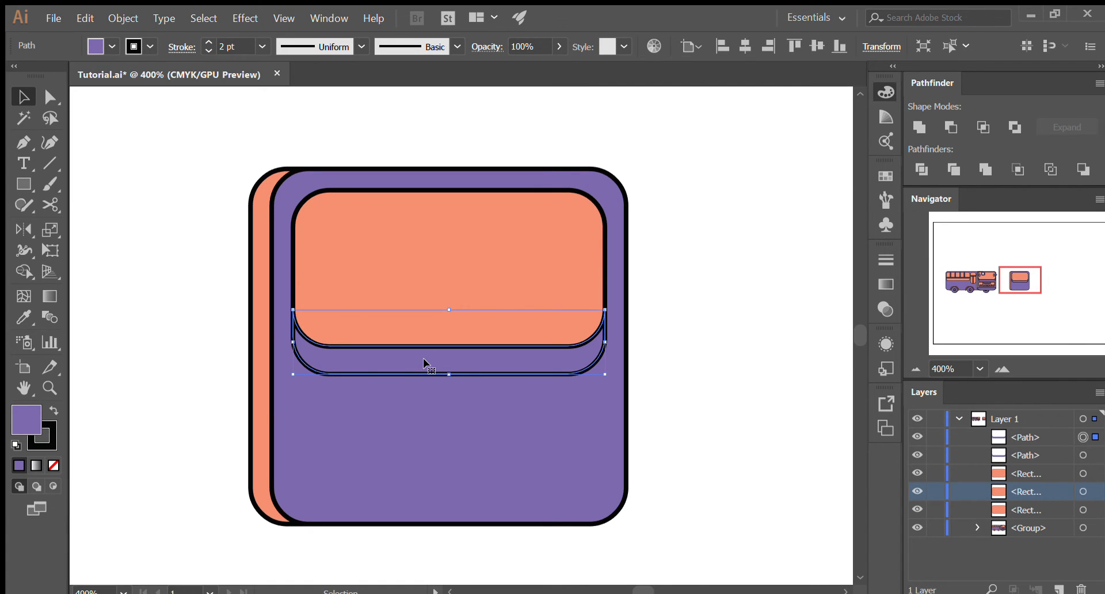
left_click_drag(424, 358, 426, 347)
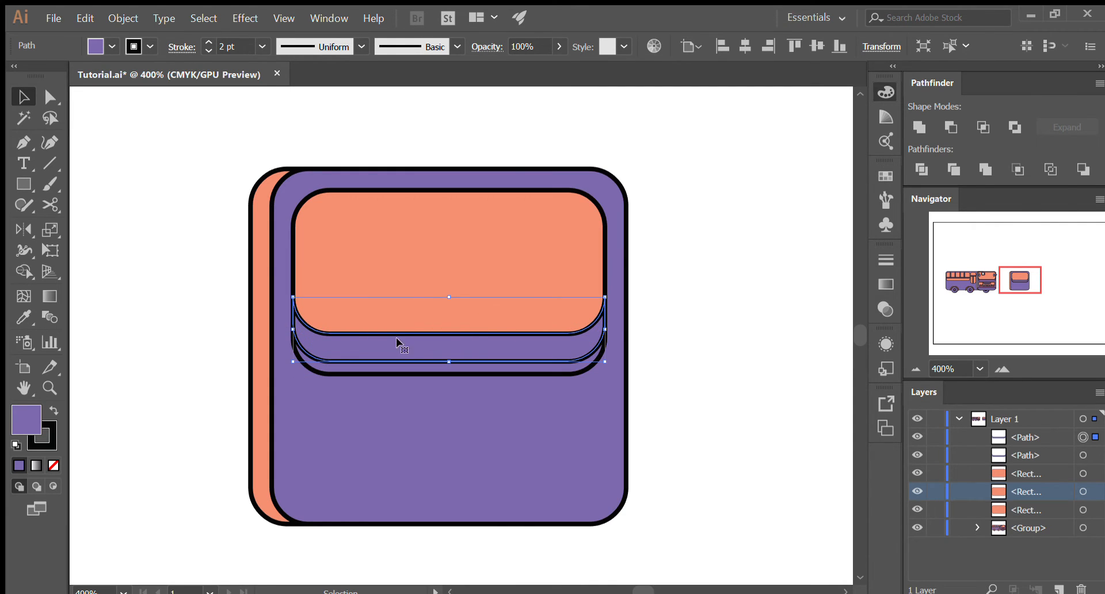
- Duplicate the original purple strip in place so the new copy lies in front of the raised strip
left_click(495, 369, "ctrl")
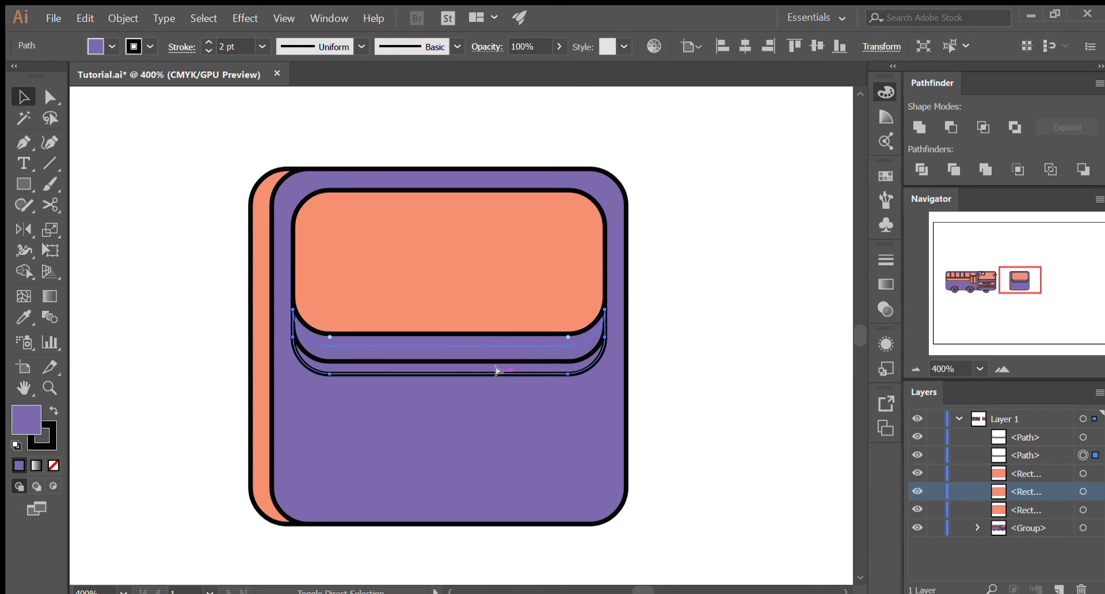
key("ctrl+shift+v")
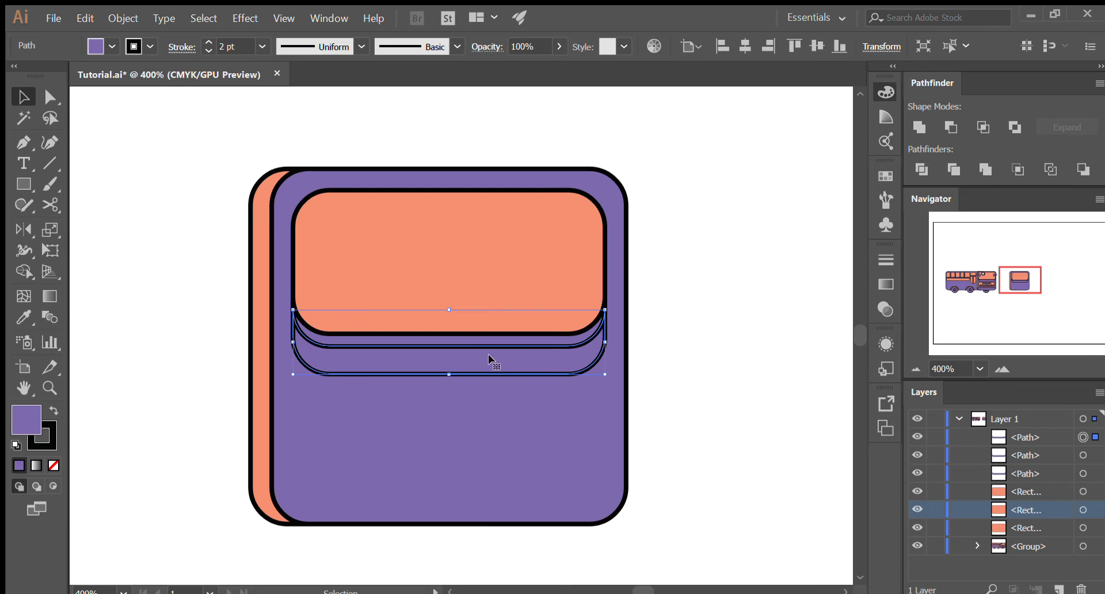
left_click_drag(488, 354, 459, 342)
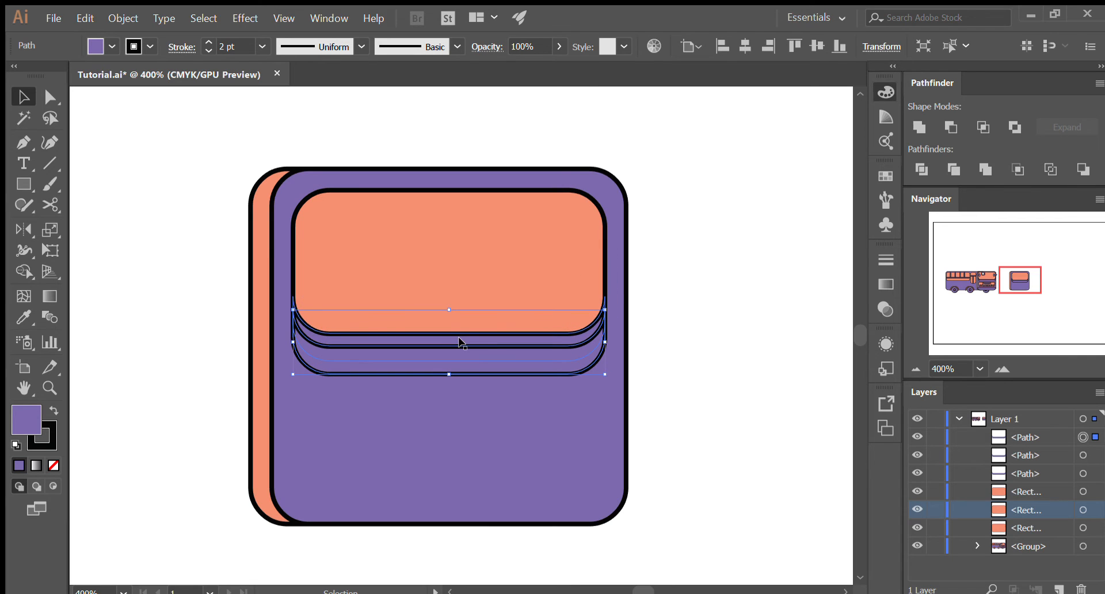
- Subtract the front duplicate from the raised strip with Minus Front, leaving a thin sliver along the windshield's lower edge
left_click(463, 335, "shift")
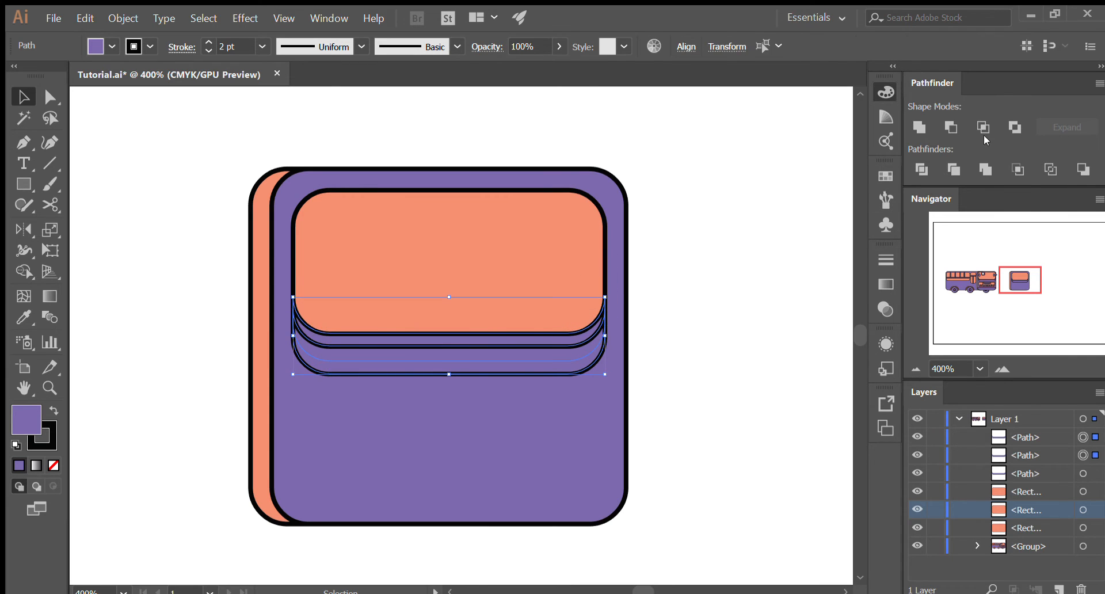
left_click(936, 126)
key("ctrl+z")
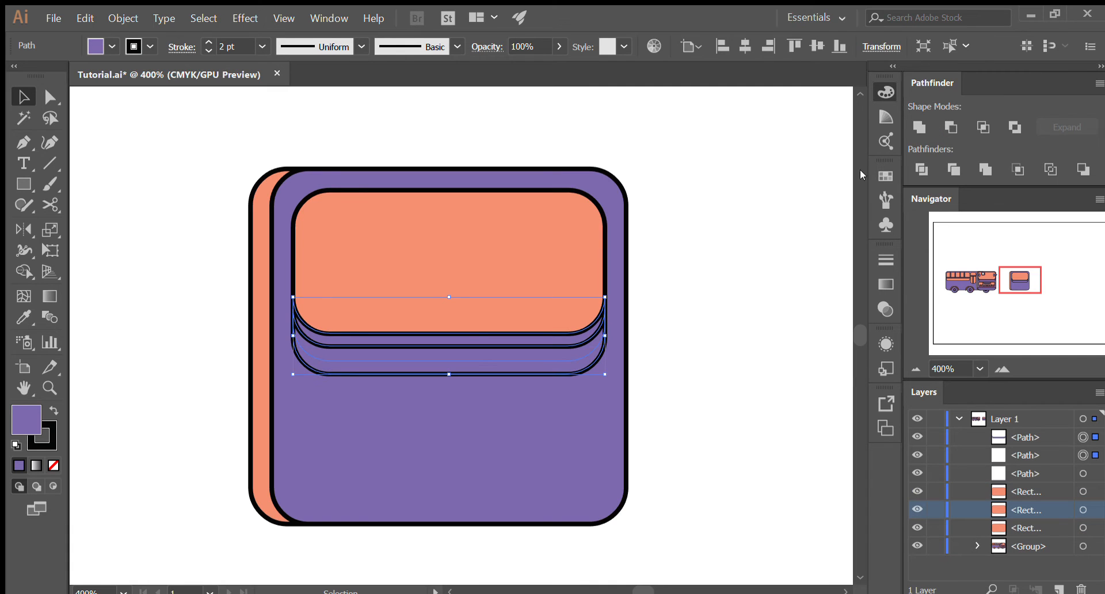
left_click(951, 126)
left_click_drag(533, 328, 657, 266)
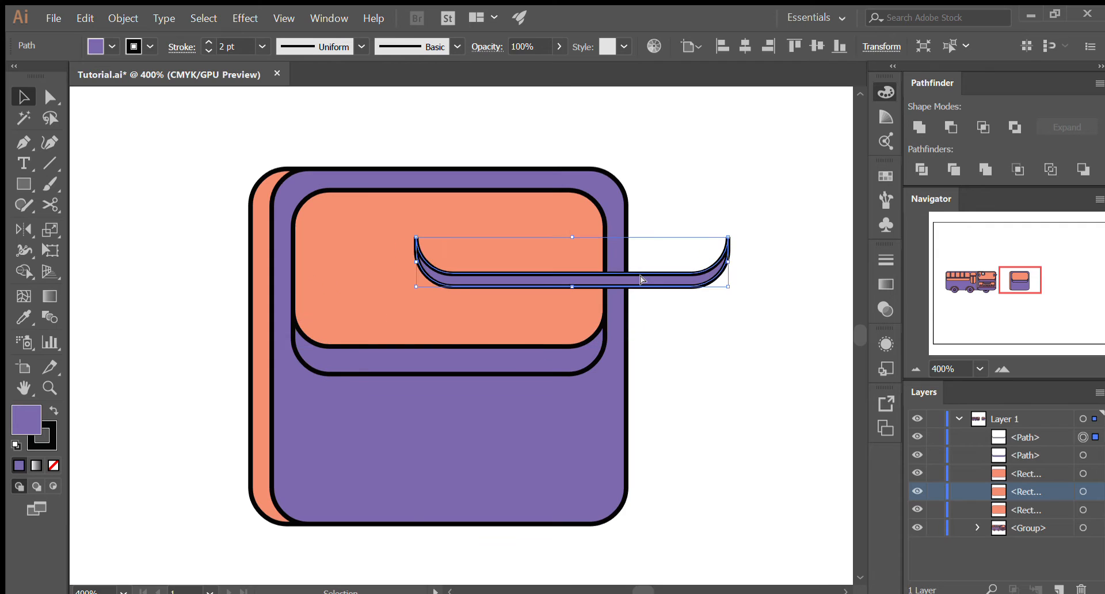
key("ctrl+z")
- Recolor the thin sliver pink by sampling the pink windshield strip on the finished bus with the Eyedropper
scroll(702, 311, "down", 2)
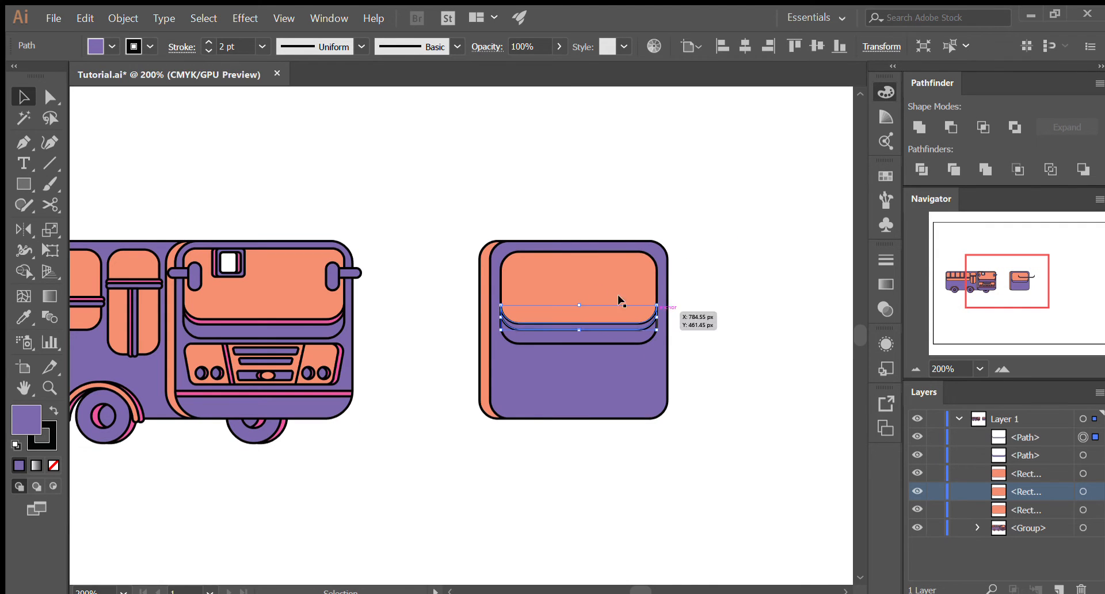
key("i")
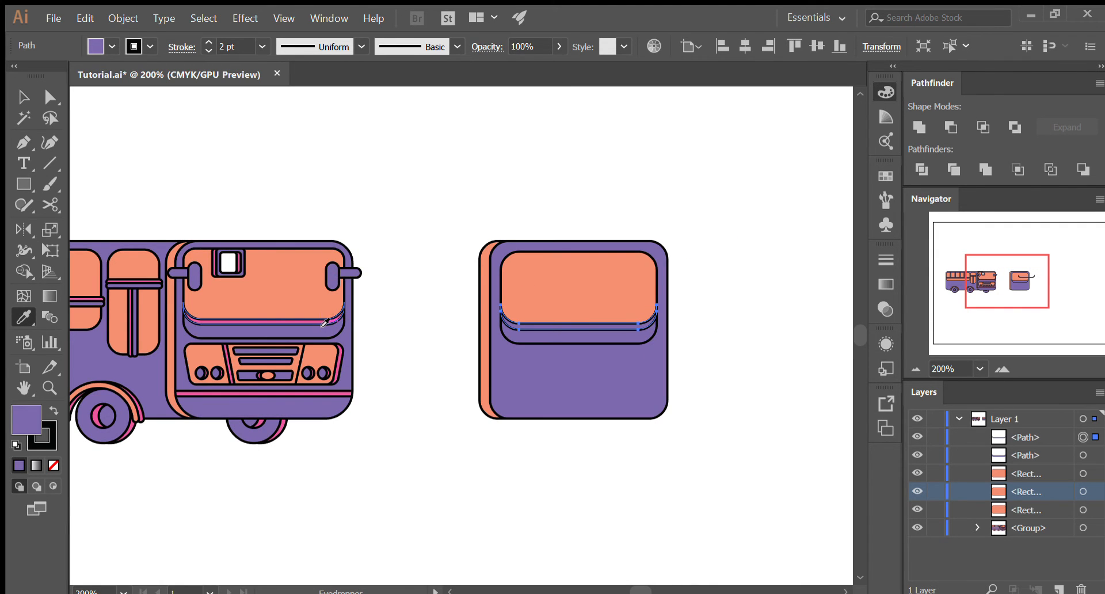
left_click(322, 324)
key("v")
left_click(772, 351)
- Draw a pink rectangle as wide as the windshield on the purple body below it and nudge it slightly up
scroll(373, 343, "up", 1)
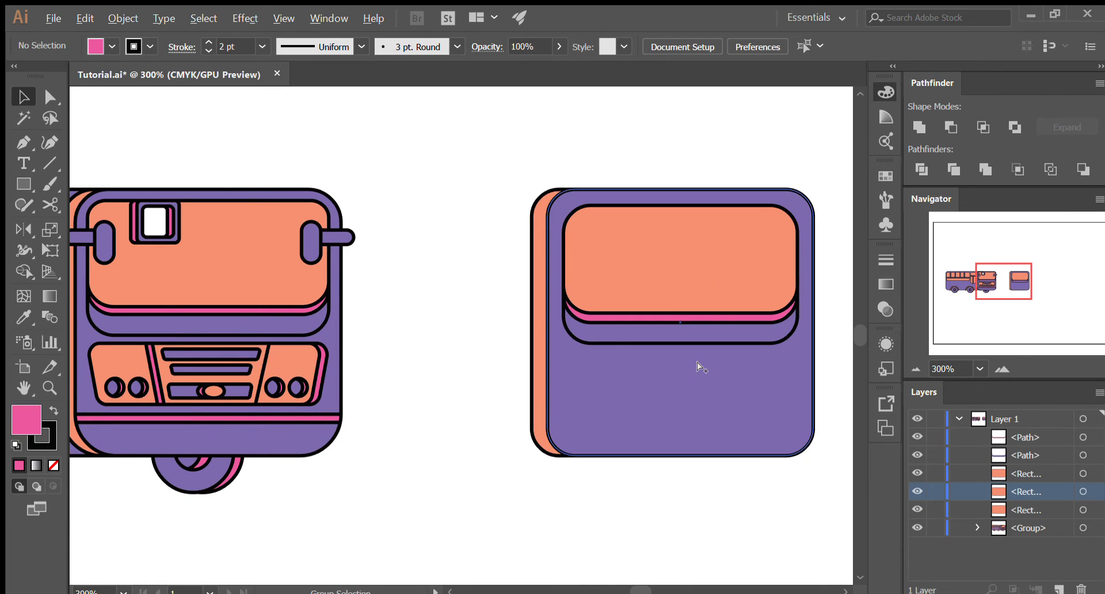
scroll(696, 361, "down", 1)
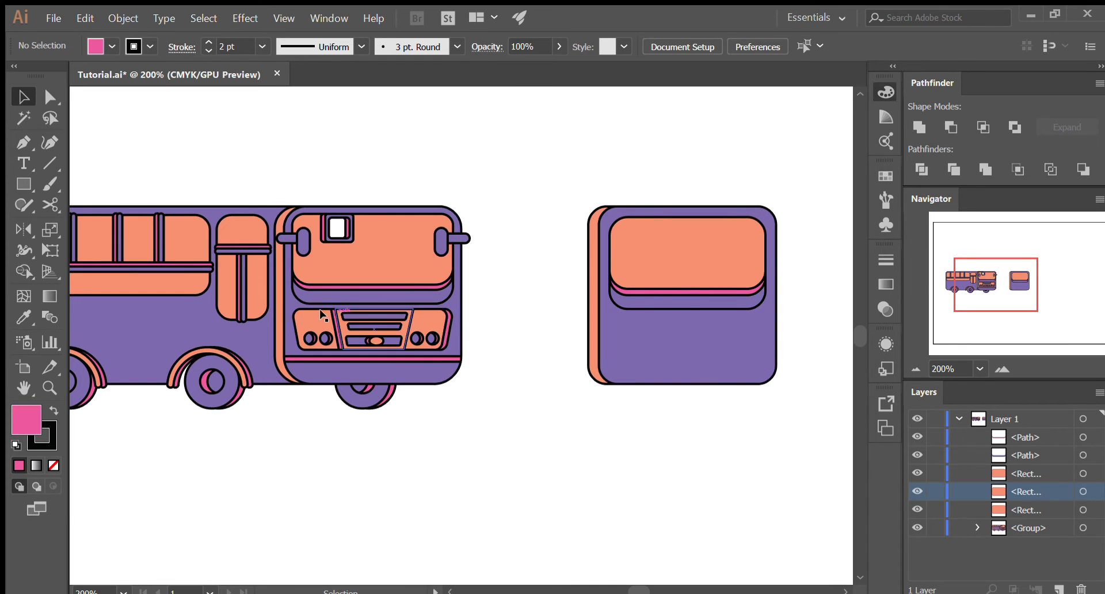
scroll(730, 319, "up", 1)
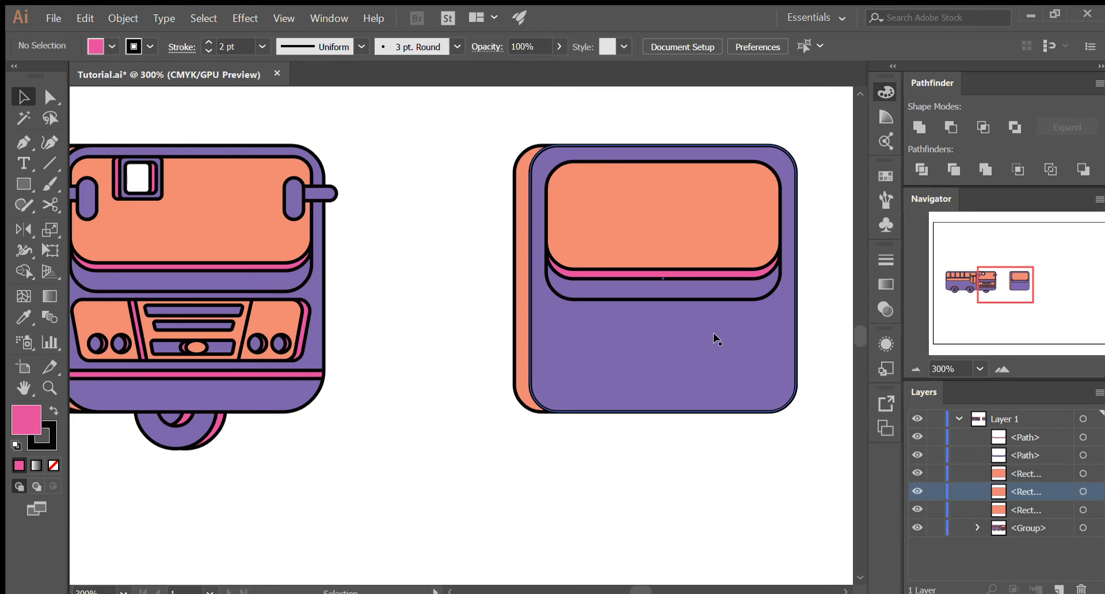
left_click(23, 182)
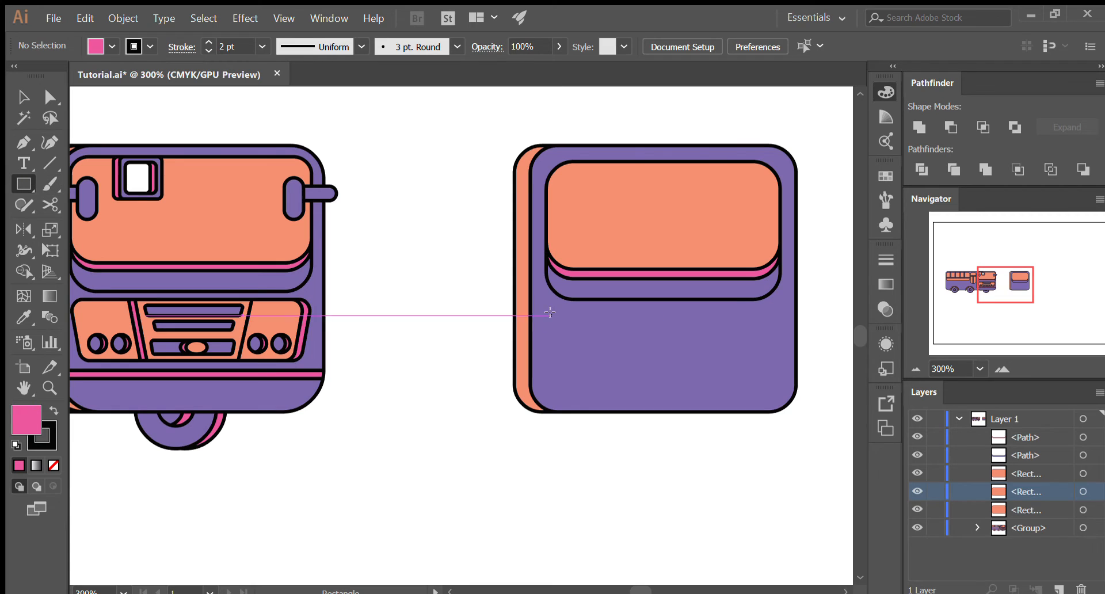
left_click_drag(547, 315, 781, 380)
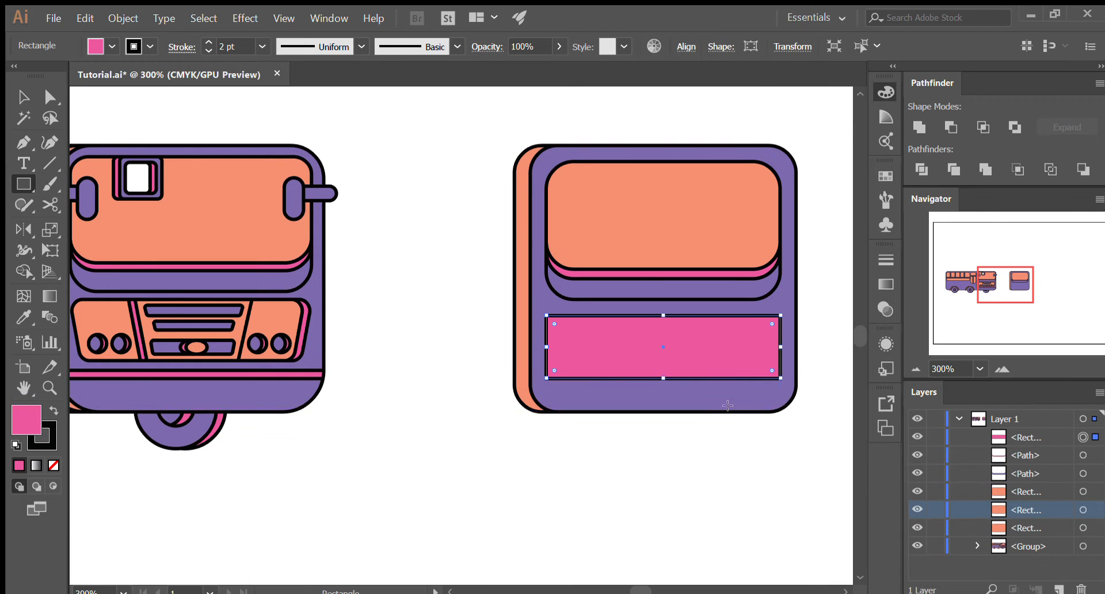
key("v")
left_click(661, 474)
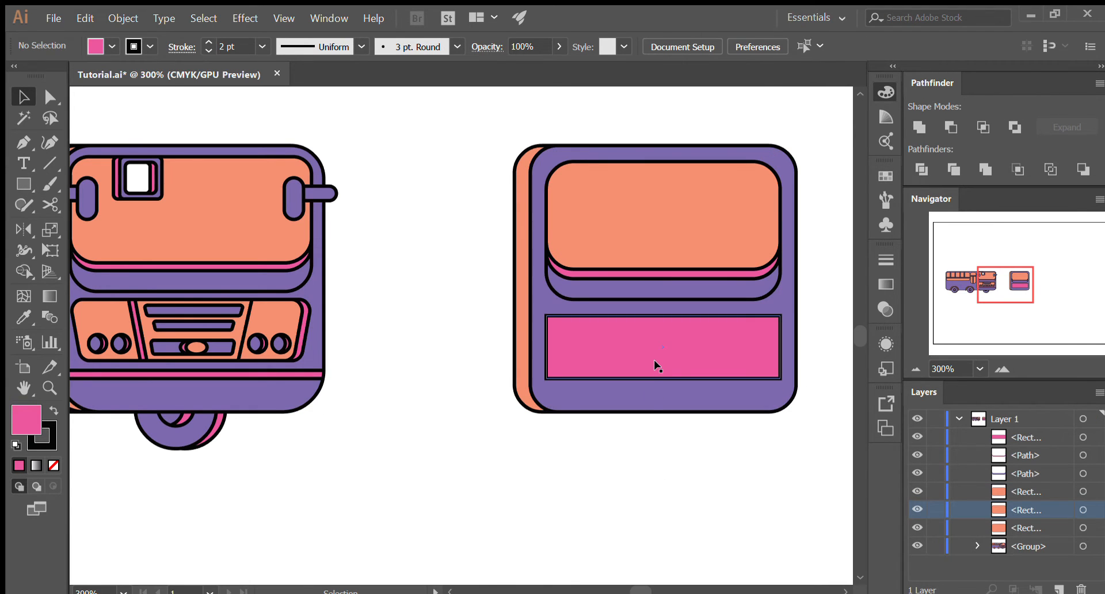
left_click_drag(654, 360, 655, 356)
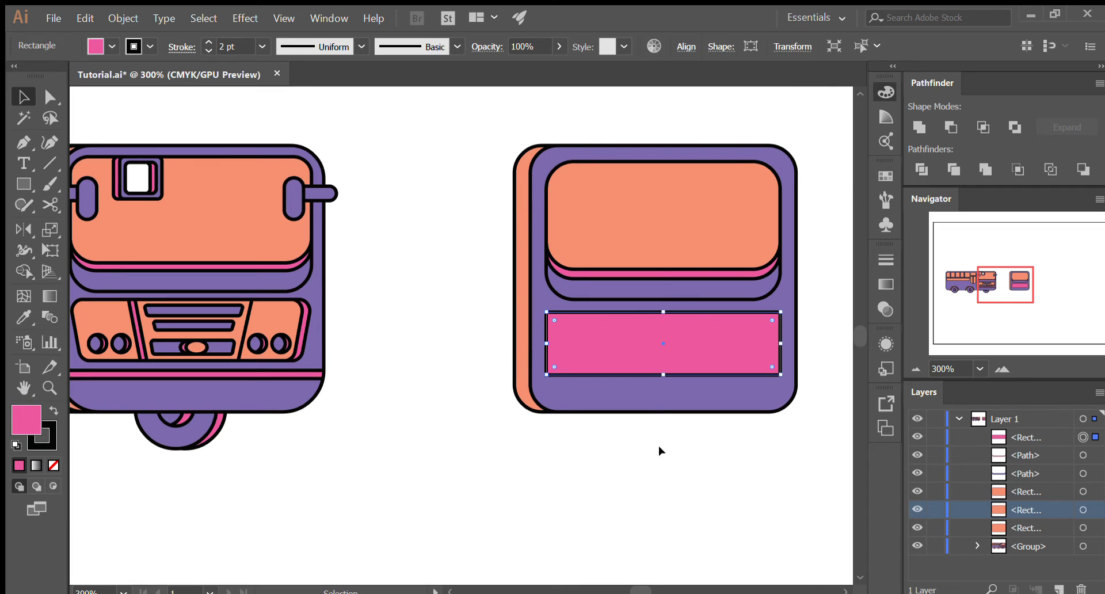
- Try rounding all four corners of the pink rectangle slightly, and undo the rounding
left_click(587, 330)
left_click_drag(552, 318, 555, 324)
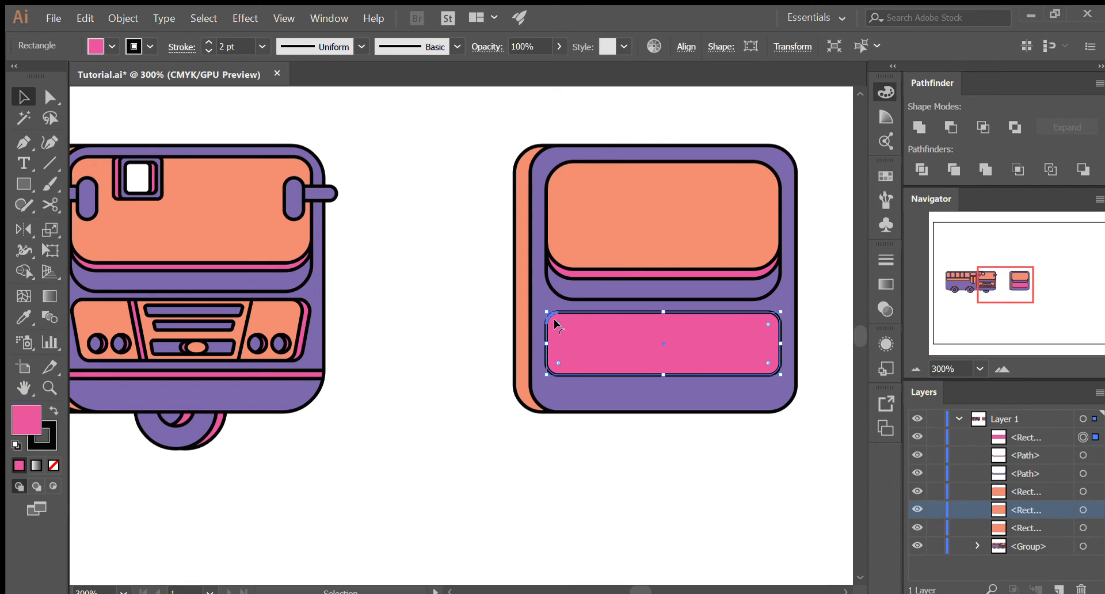
left_click(637, 518)
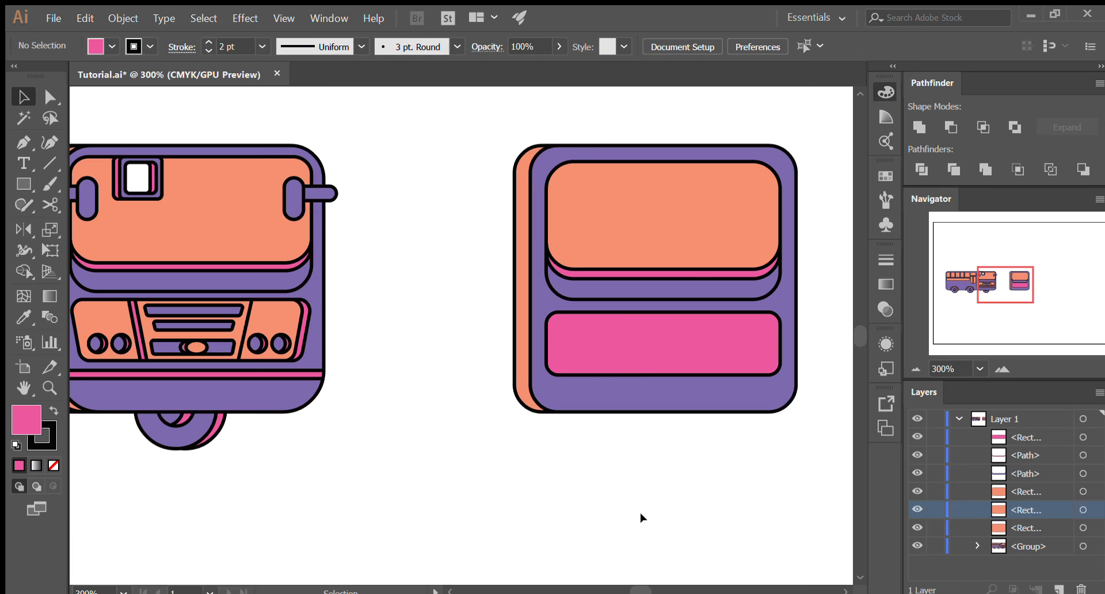
left_click(637, 360)
key("ctrl+z")
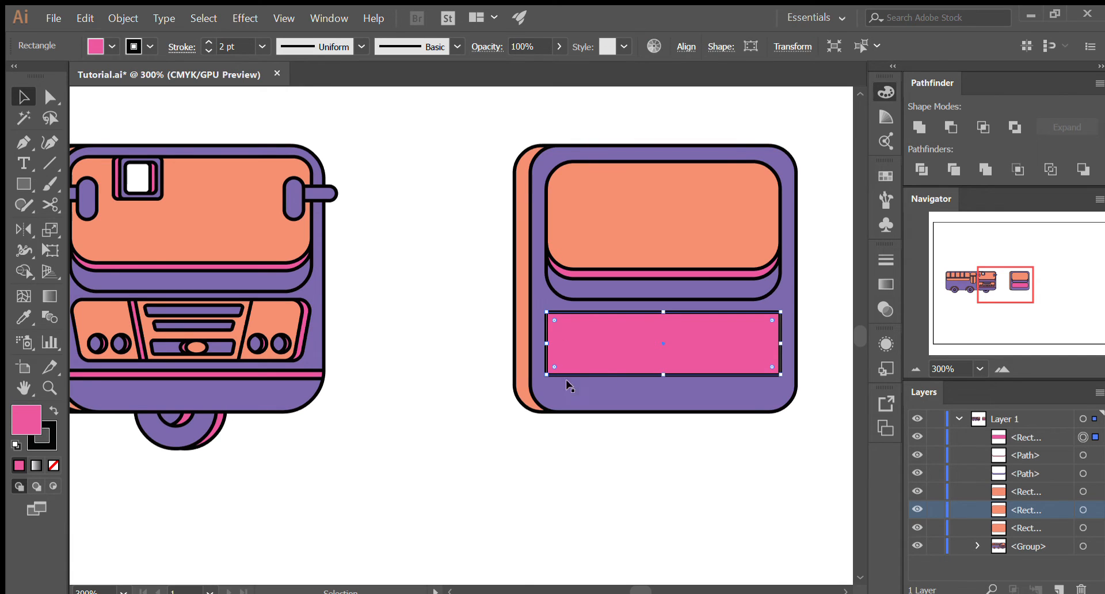
left_click(544, 461)
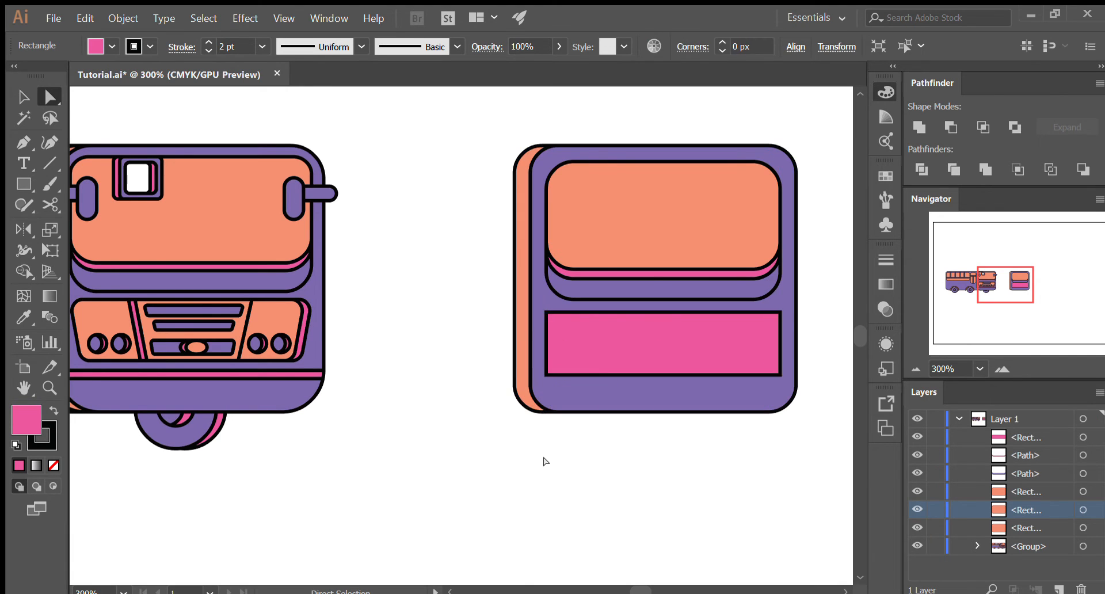
key("a")
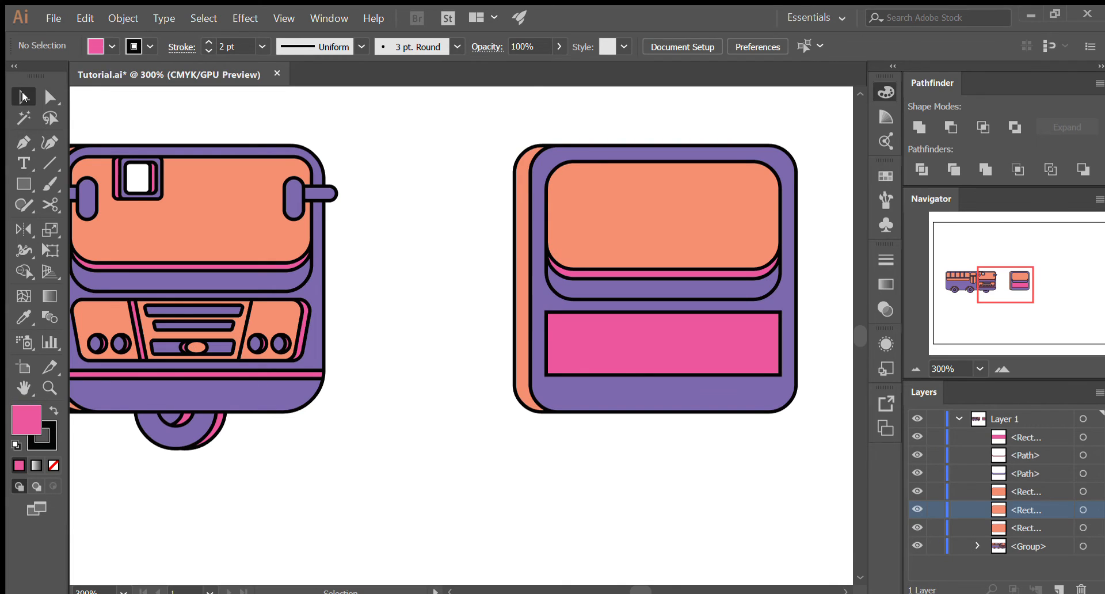
left_click(22, 97)
left_click(45, 104)
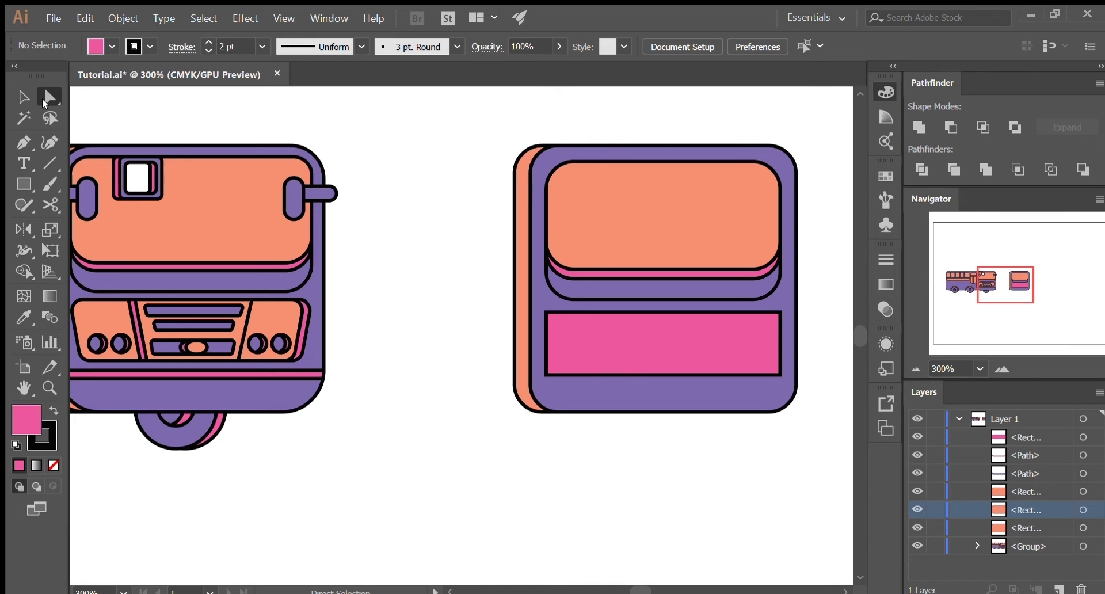
left_click(26, 98)
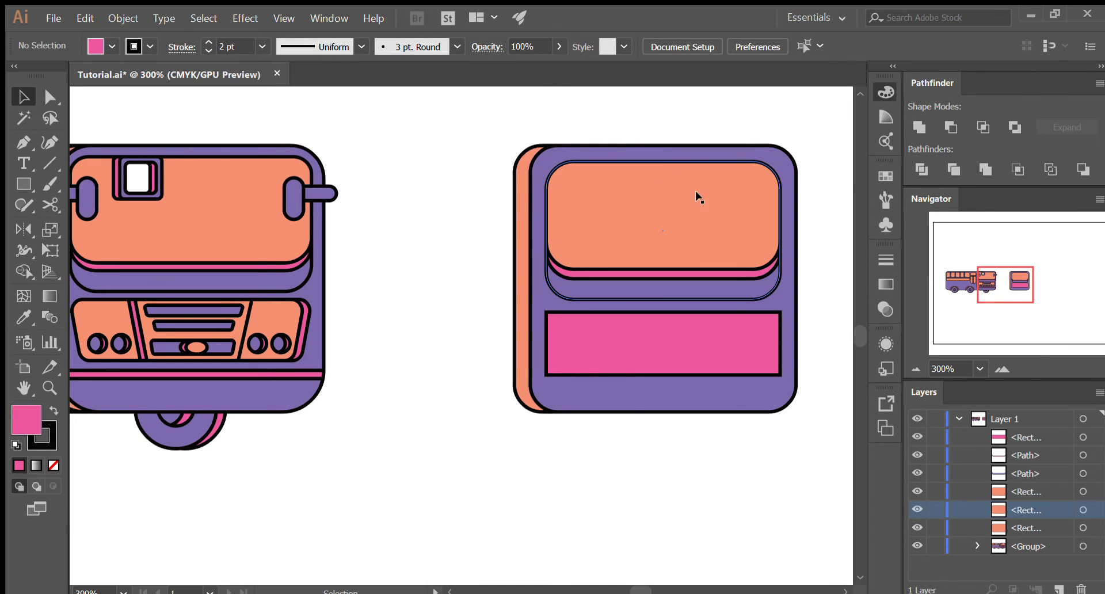
- Try moving the orange backing shape and the pink rectangle as whole objects, and undo each move
left_click_drag(517, 313, 425, 253)
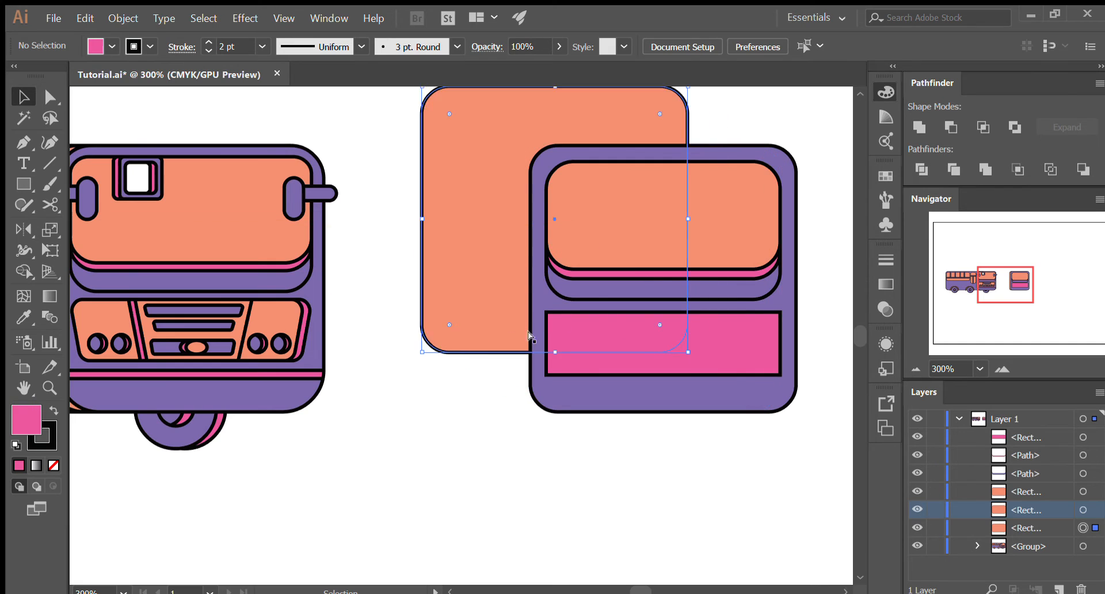
key("ctrl+z")
left_click_drag(545, 382, 436, 482)
key("ctrl+z")
left_click_drag(629, 348, 624, 480)
key("ctrl+z")
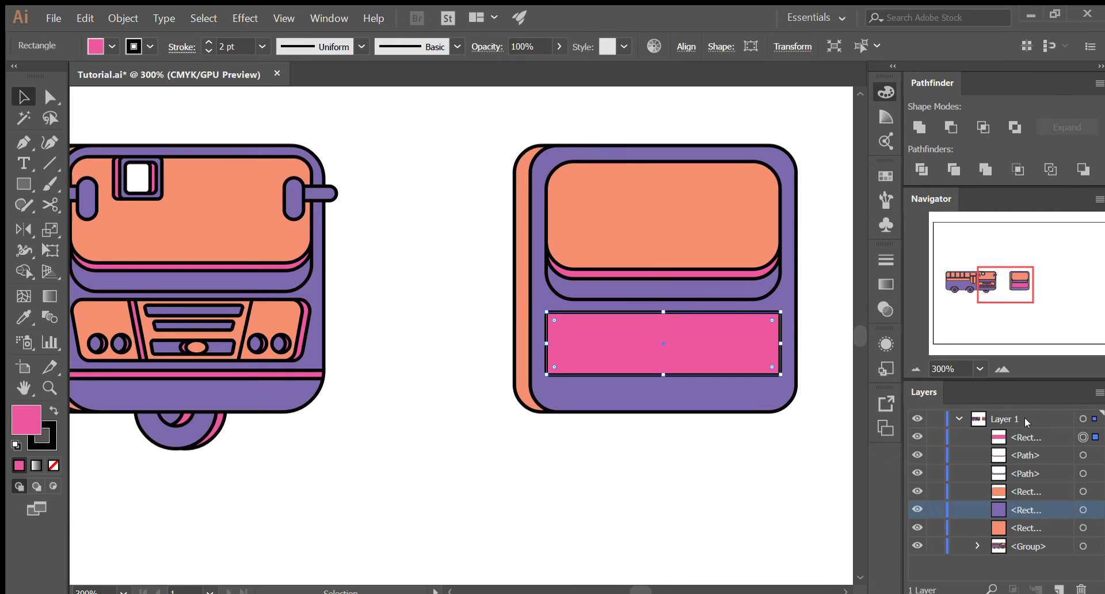
left_click(959, 419)
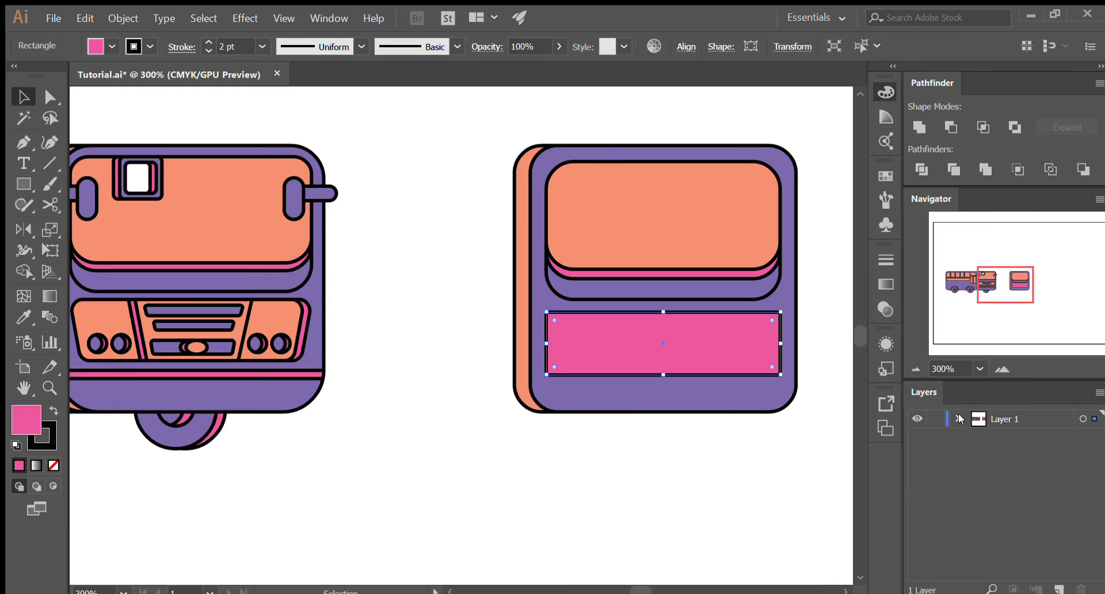
left_click(958, 419)
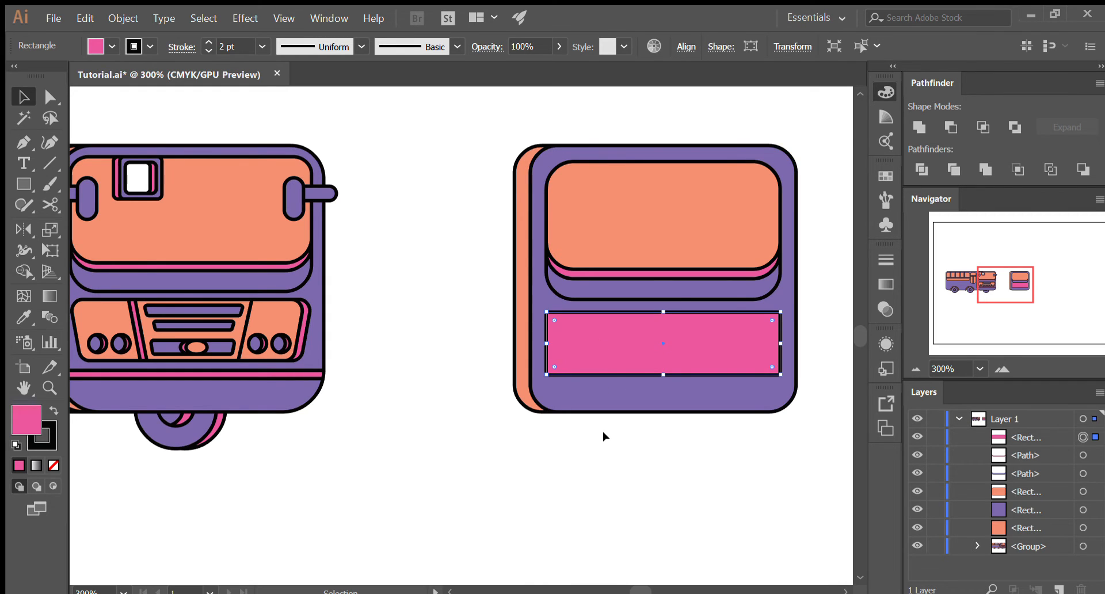
left_click(603, 430)
- Try pulling only the pink rectangle's lower-left corner point far outward with Direct Selection, and undo the distortion
left_click(648, 326)
key("a")
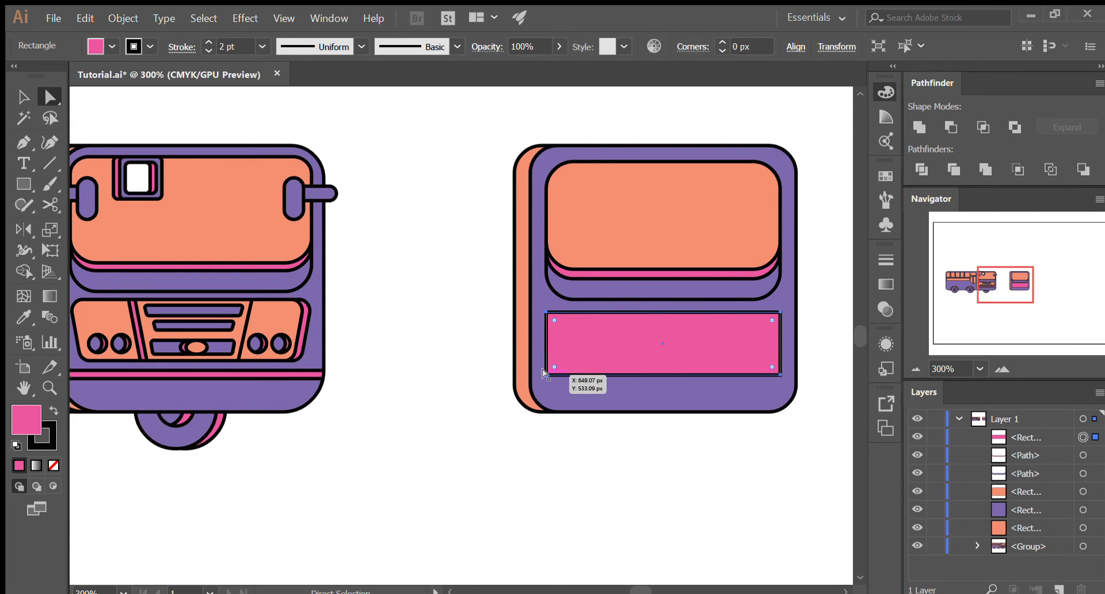
left_click(518, 444)
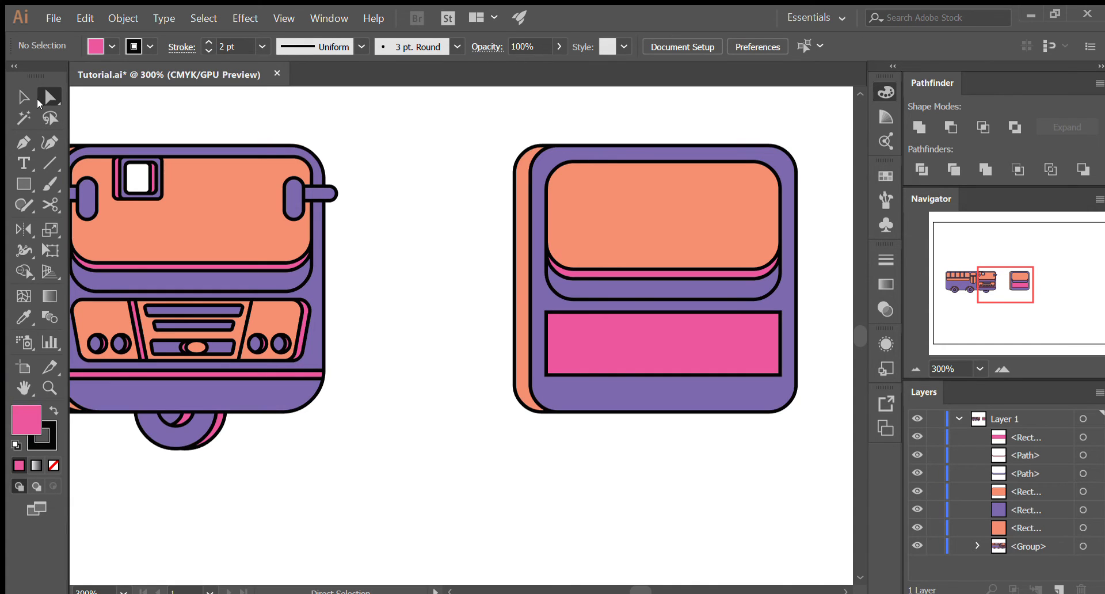
left_click(559, 363)
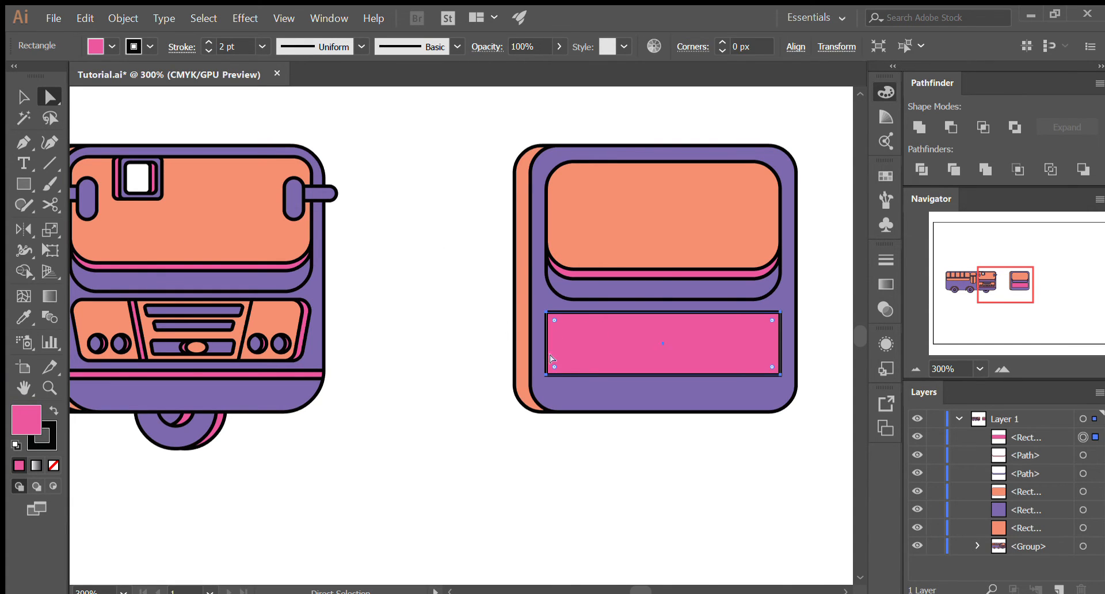
left_click(544, 380)
left_click_drag(546, 377, 368, 395)
key("ctrl+z")
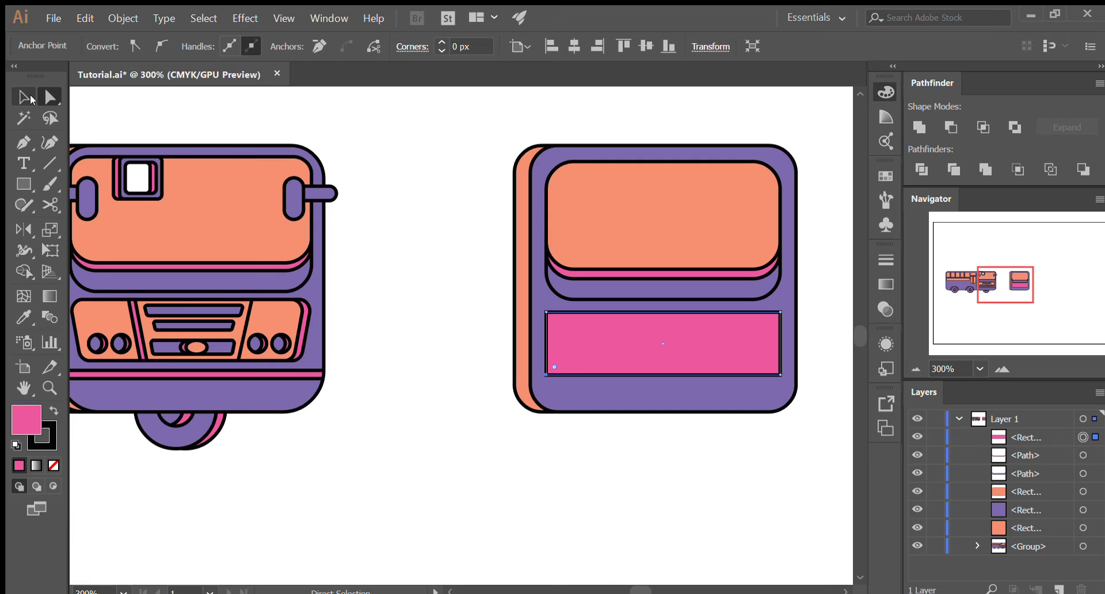
- Try moving the pink rectangle's two lower corner points slightly inward, and undo both moves
left_click(20, 97)
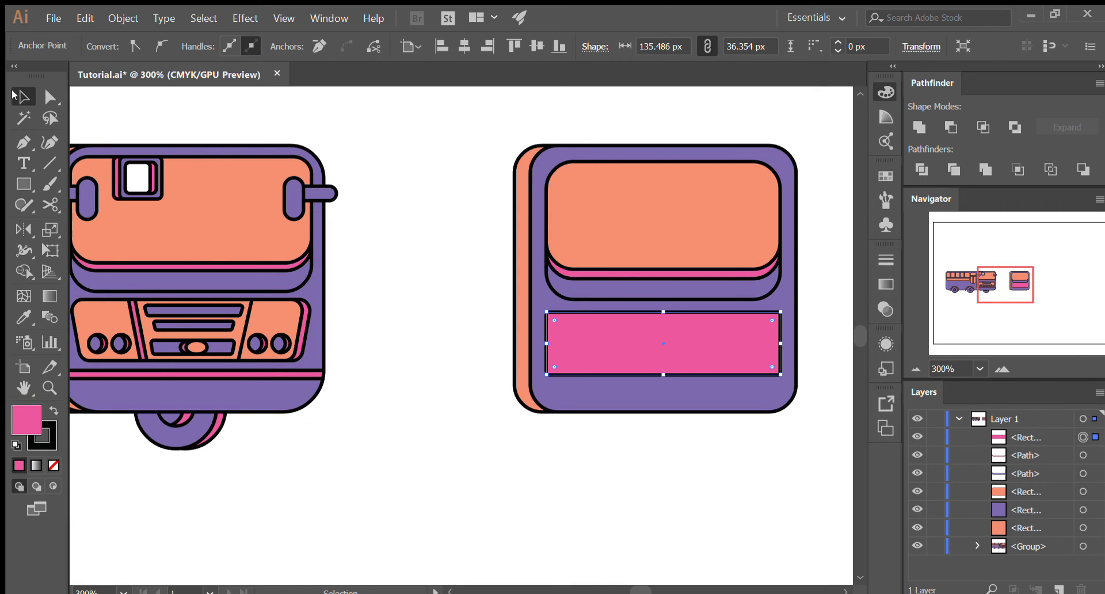
mouse_move(662, 352)
left_mouse_down()
mouse_move(681, 378)
mouse_move(656, 340)
left_mouse_up()
key("a")
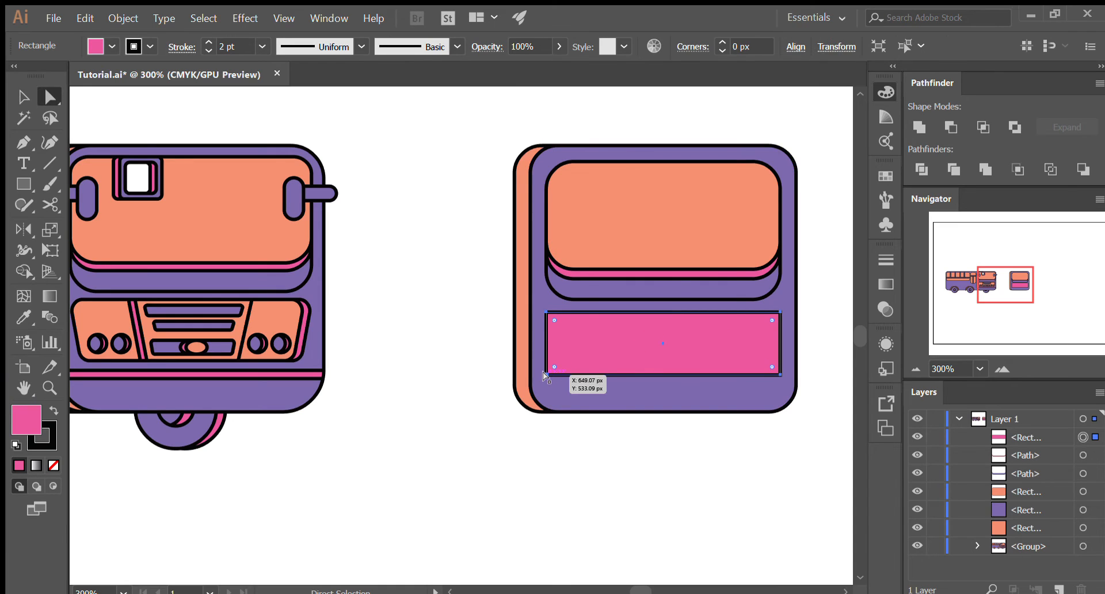
left_click_drag(543, 371, 563, 375)
left_click_drag(778, 373, 757, 373)
key("ctrl+z")
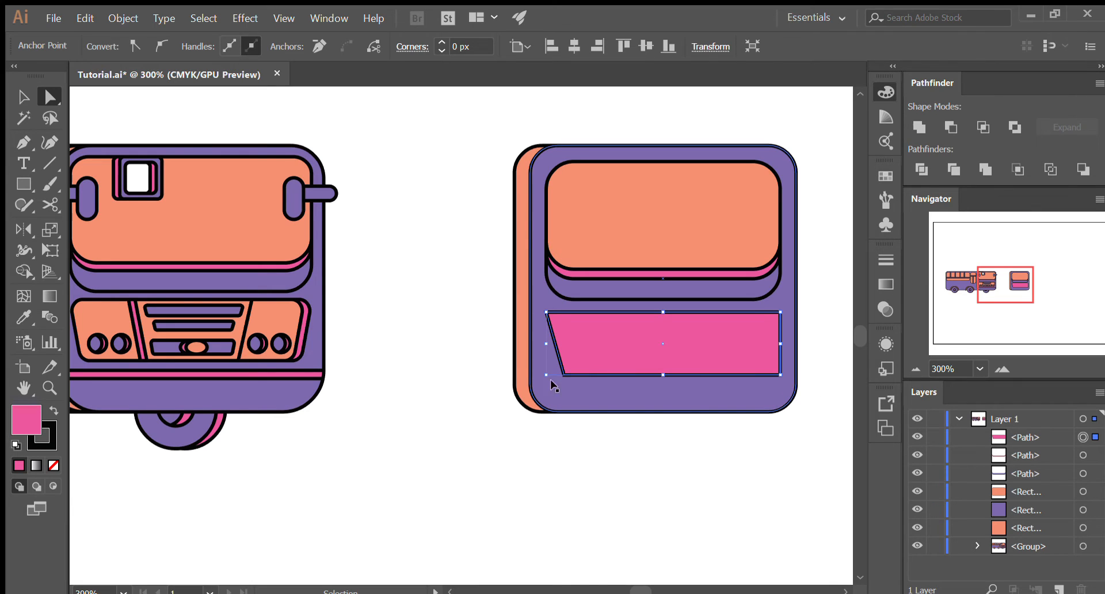
key("ctrl+z")
- Move the pink rectangle's two lower corner points inward by equal amounts to form a symmetric trapezoid
left_click_drag(546, 374, 567, 374)
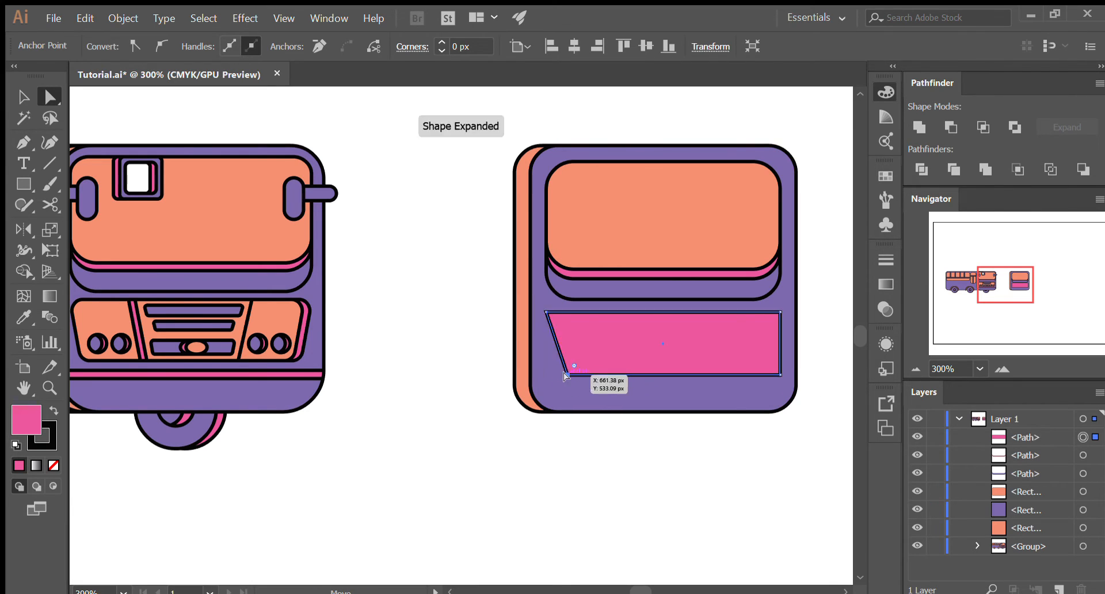
left_click_drag(777, 374, 756, 374)
key("ctrl+z")
- Round all four corners of the pink trapezoid slightly using its corner widgets
left_click(751, 455)
key("v")
left_click(660, 342)
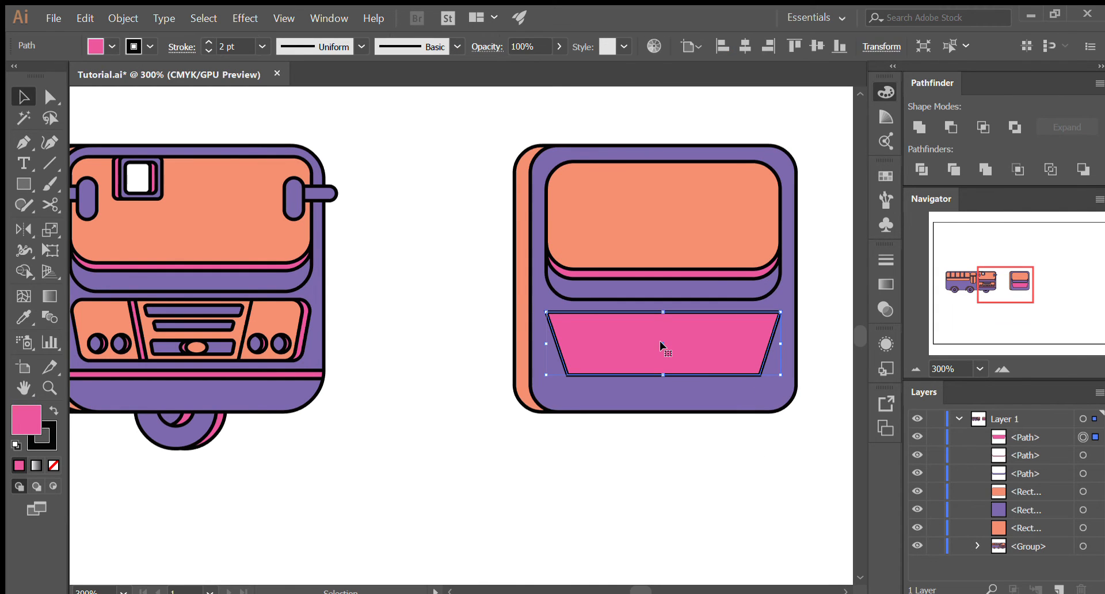
key("a")
left_click_drag(553, 318, 562, 319)
left_click(710, 464)
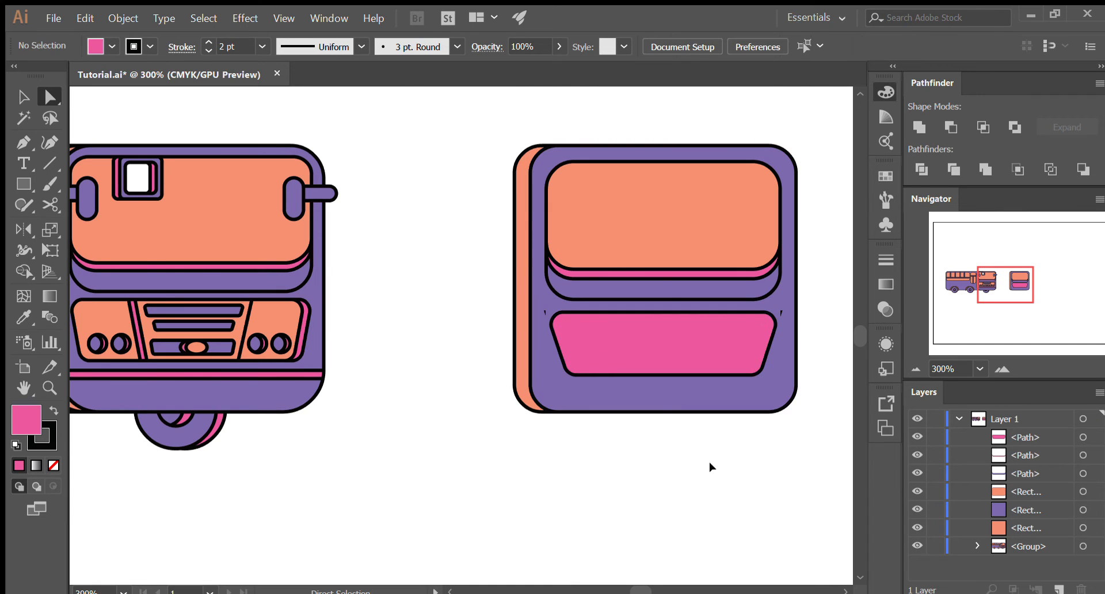
- Paste a copy of the pink trapezoid in front and shift the copy slightly left
scroll(711, 464, "down", 1)
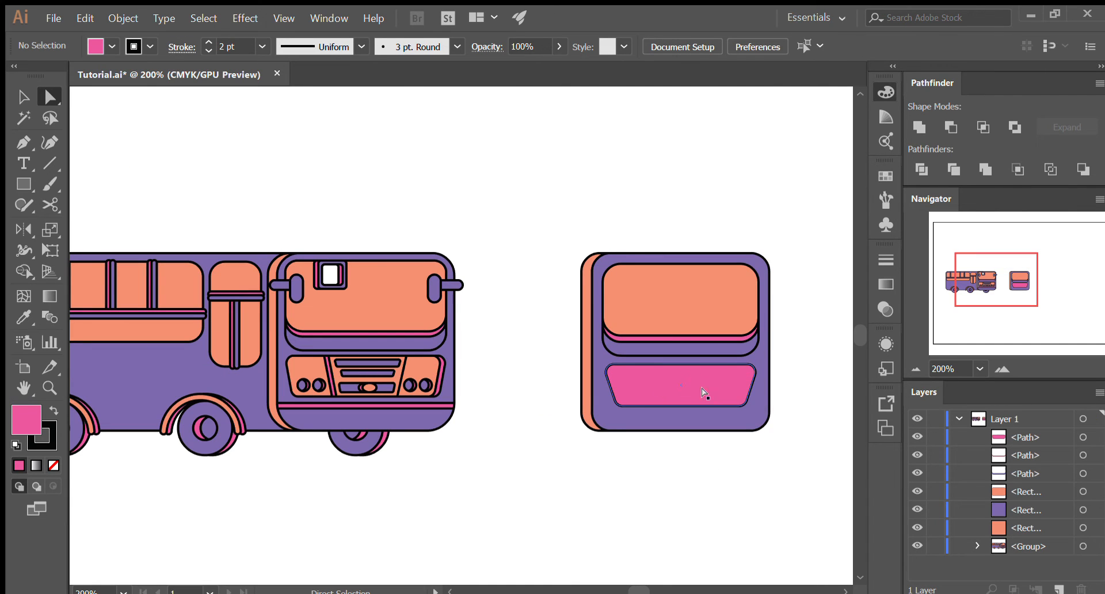
key("v")
scroll(746, 396, "up", 3)
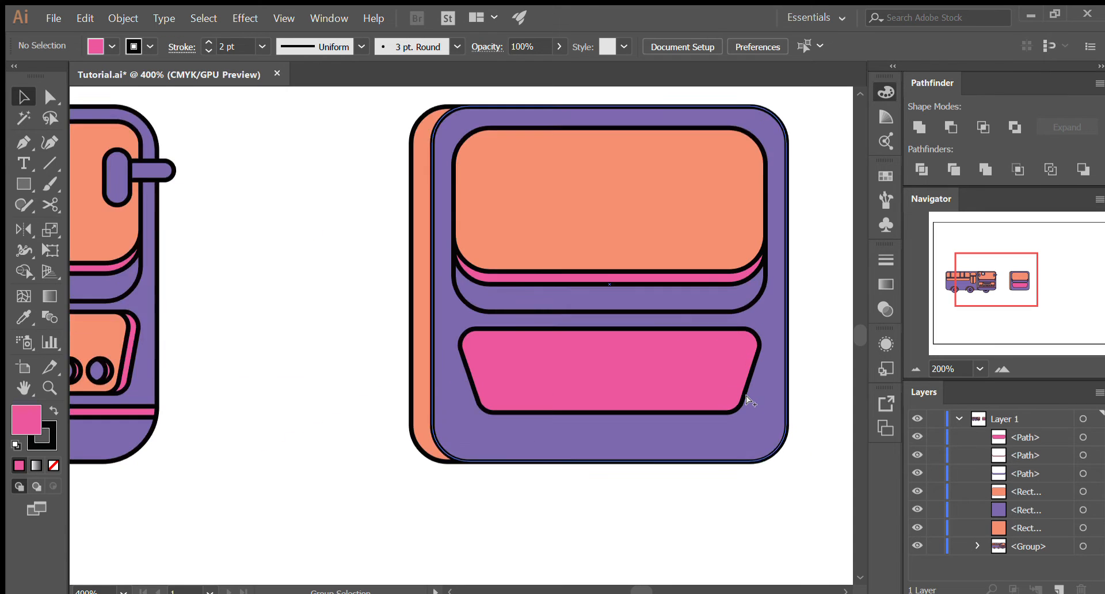
scroll(750, 389, "down", 2)
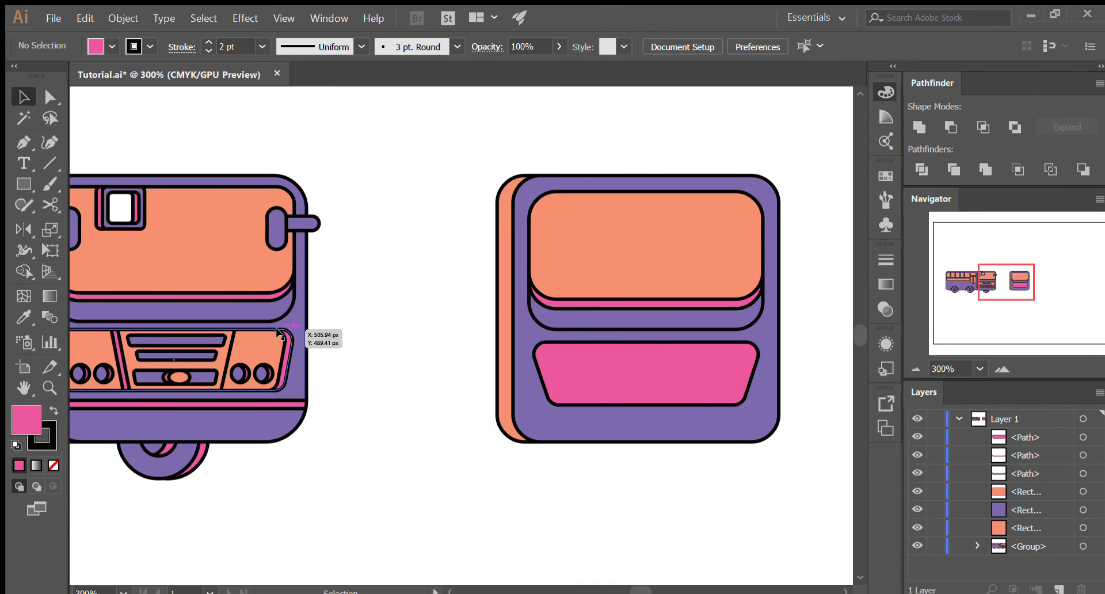
key("a")
left_click(735, 371)
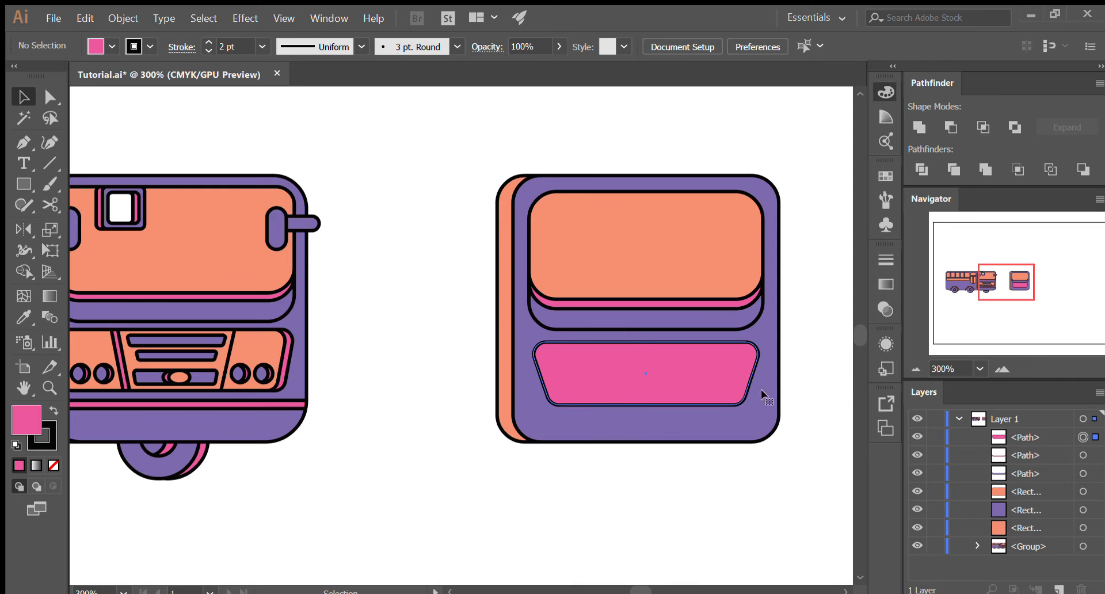
scroll(762, 391, "up", 2)
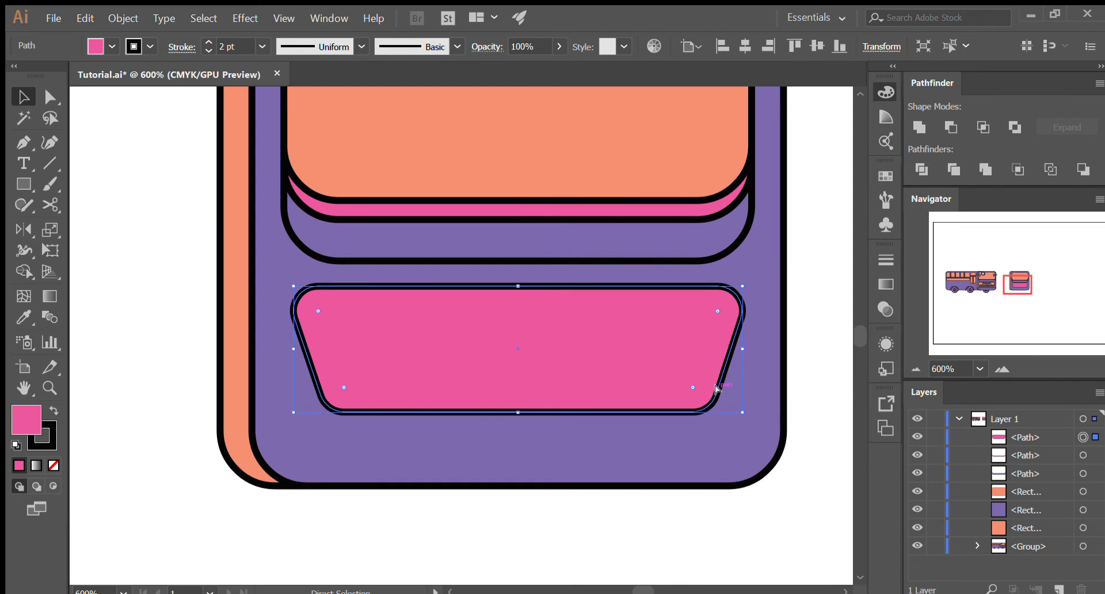
key("ctrl")
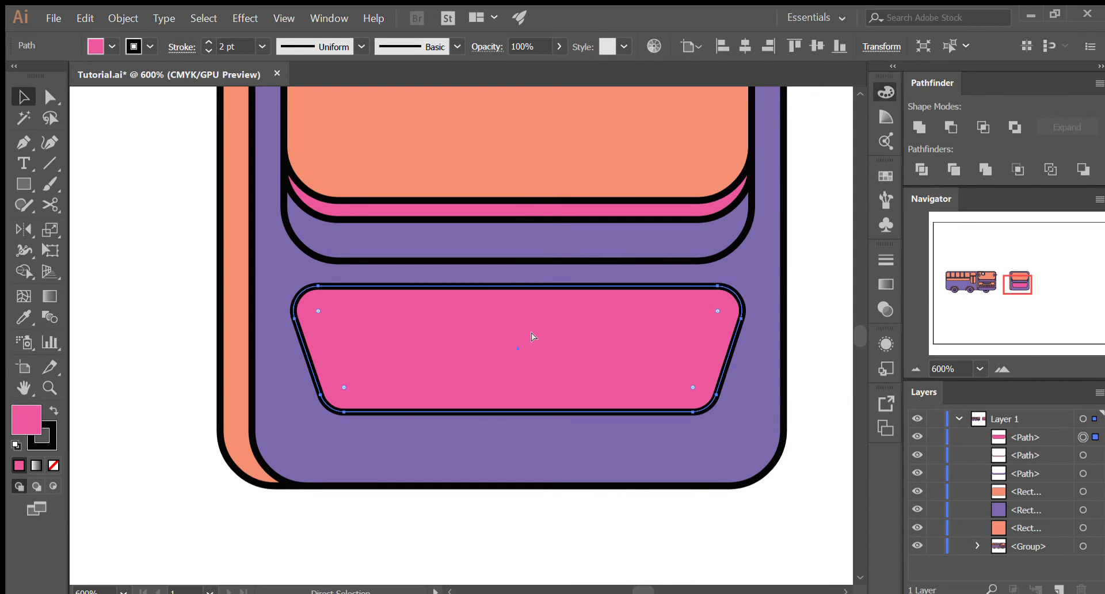
key("ctrl")
key("ctrl+c")
key("ctrl+f")
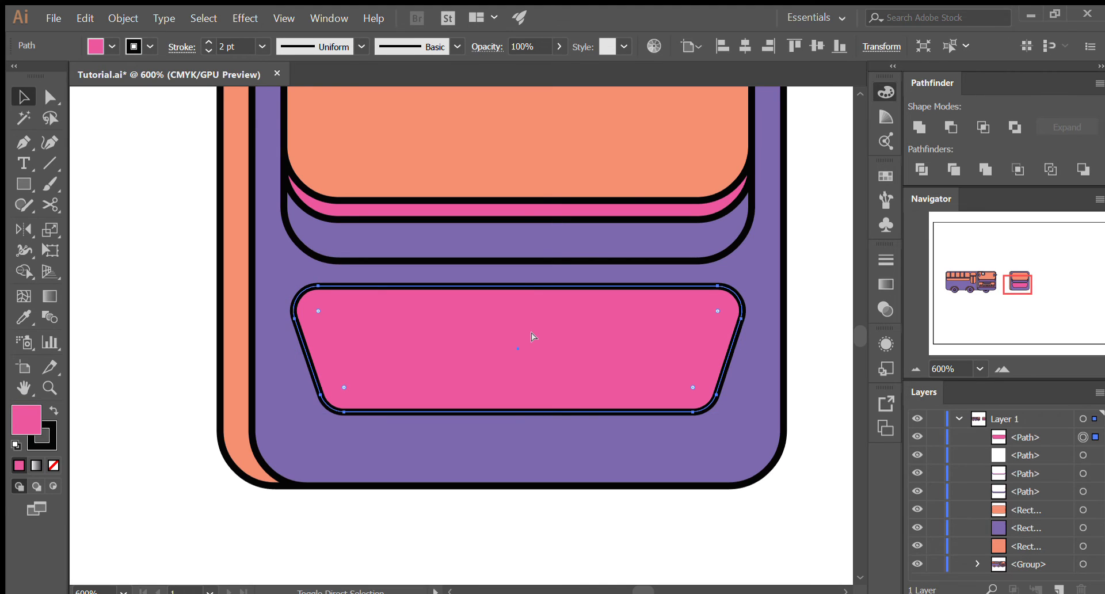
left_click_drag(589, 350, 572, 350)
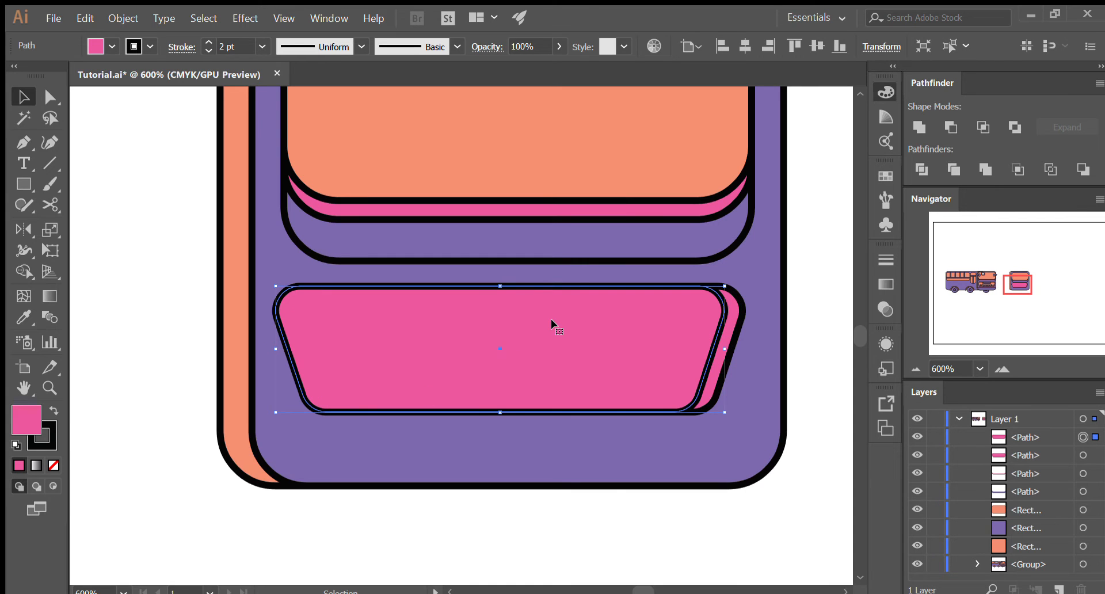
- Recolor the shifted trapezoid copy orange by sampling the windshield with the Eyedropper, and deselect it
key("i")
left_click(525, 180)
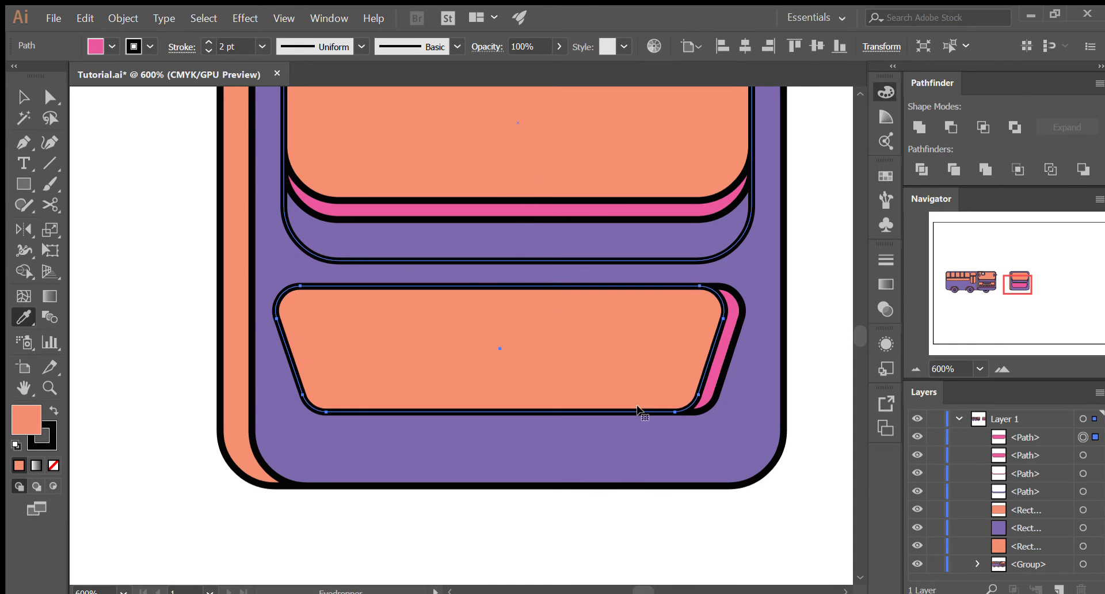
key("v")
key("ctrl+shift+a")
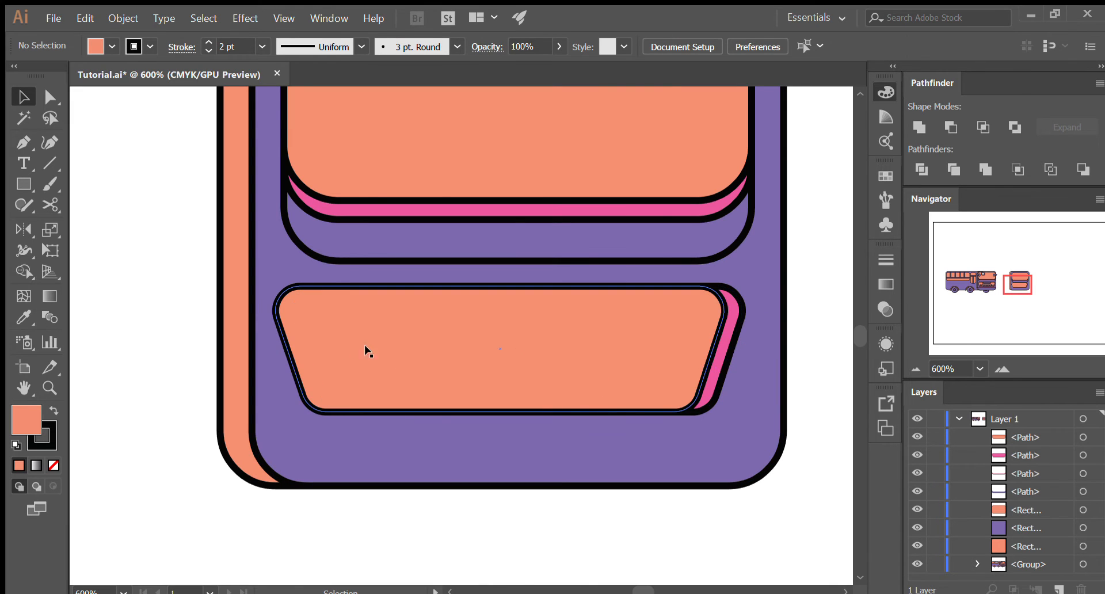
- Undo a trial move of the orange trapezoid and paste a duplicate of the pink trapezoid in front of it
left_click_drag(322, 322, 451, 339)
key("ctrl+z")
left_click_drag(666, 374, 685, 374)
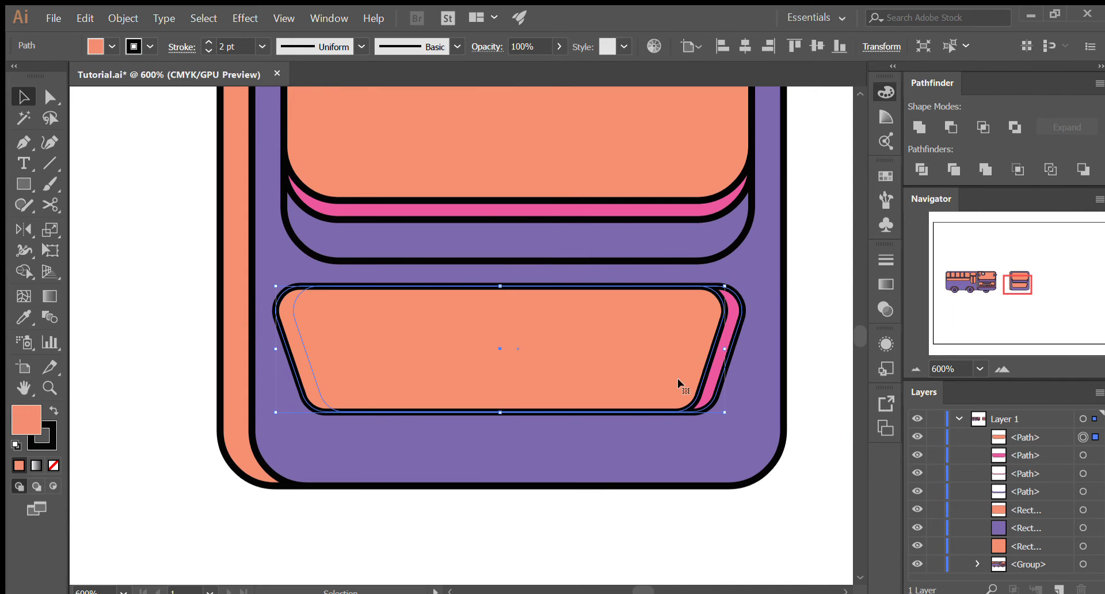
left_click(730, 329, "ctrl")
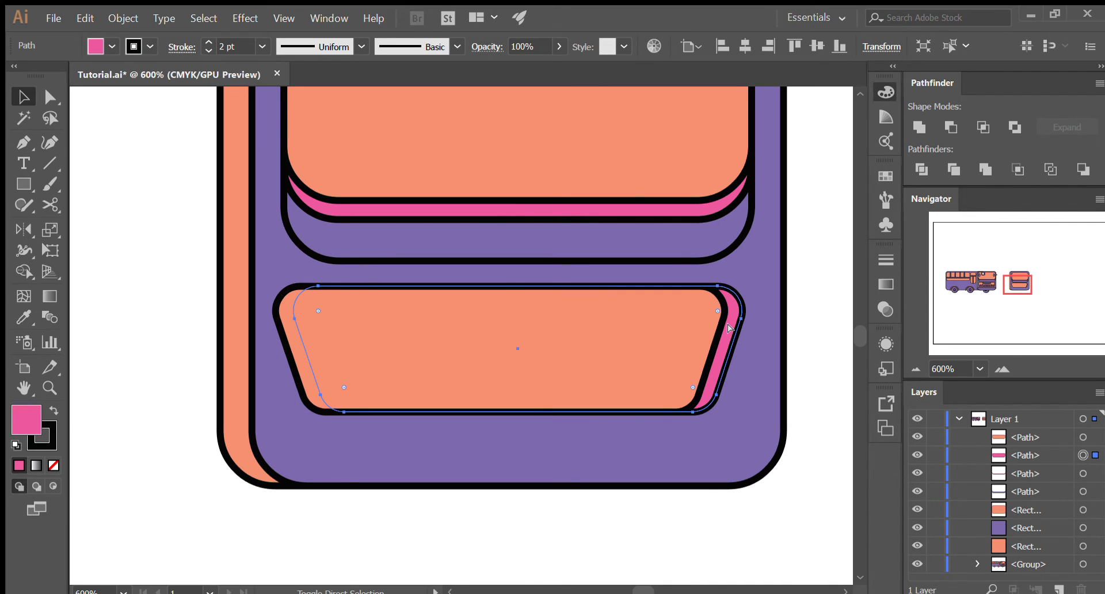
key("ctrl+shift+bracketright")
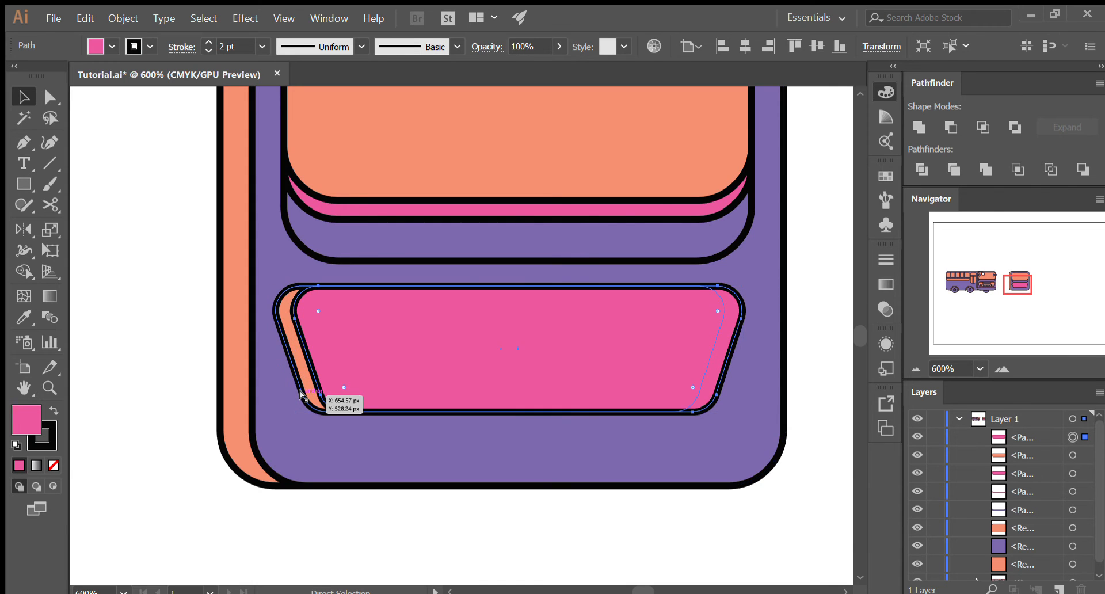
- Undo the duplication, shifting and recoloring of the trapezoid copies on the front panel
key("ctrl+z")
key("ctrl+z")
key("ctrl+z")
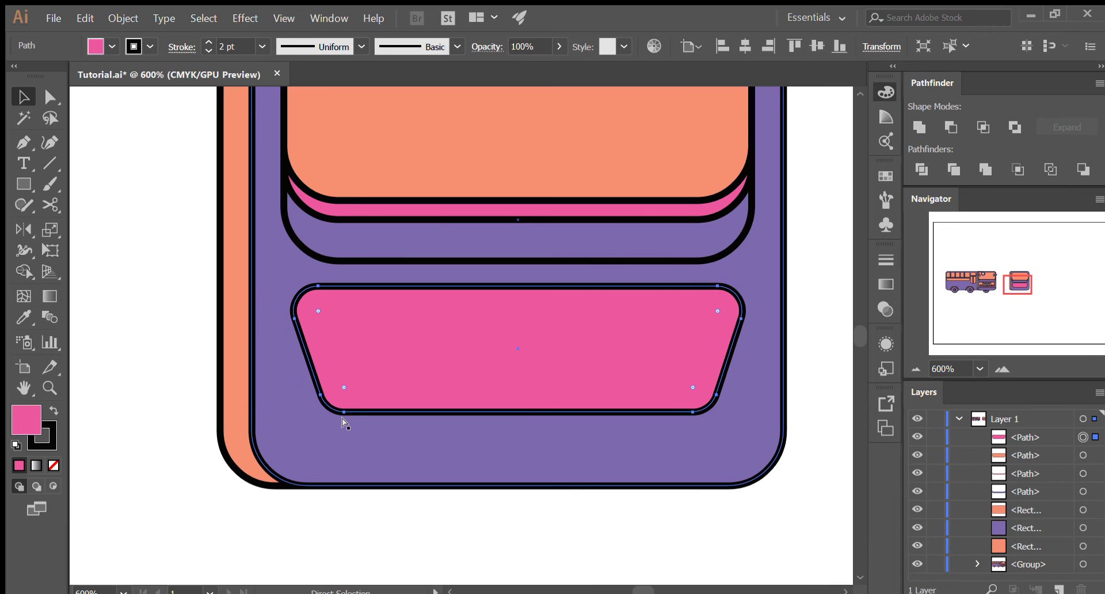
left_click(357, 534)
left_click_drag(463, 332, 528, 450)
key("ctrl+z")
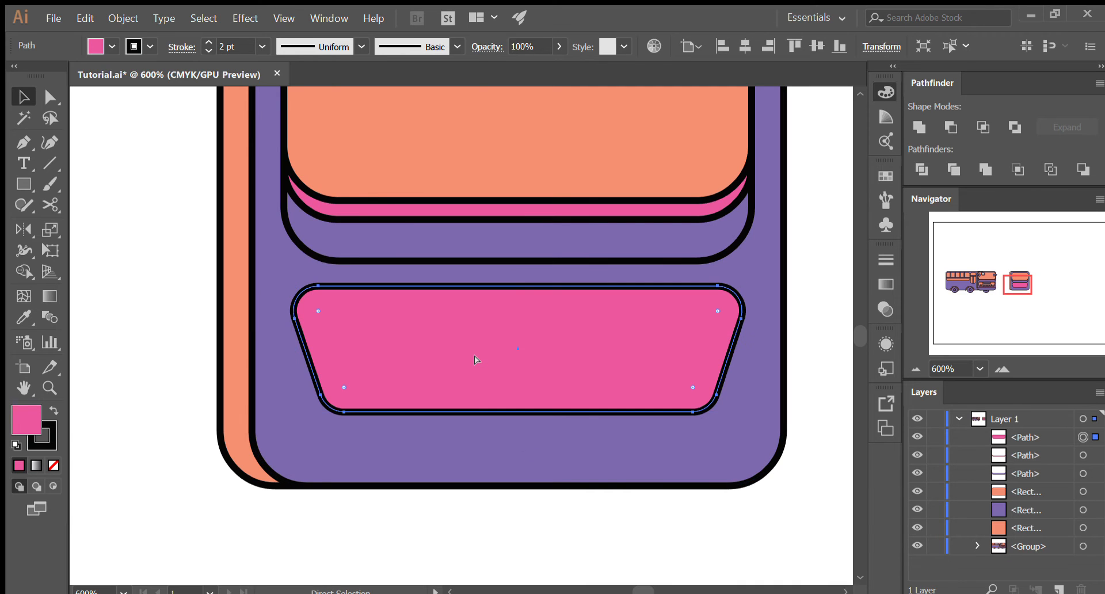
- Paste a new copy of the pink trapezoid in front and shift it slightly right
key("ctrl+f")
left_click_drag(489, 354, 510, 354)
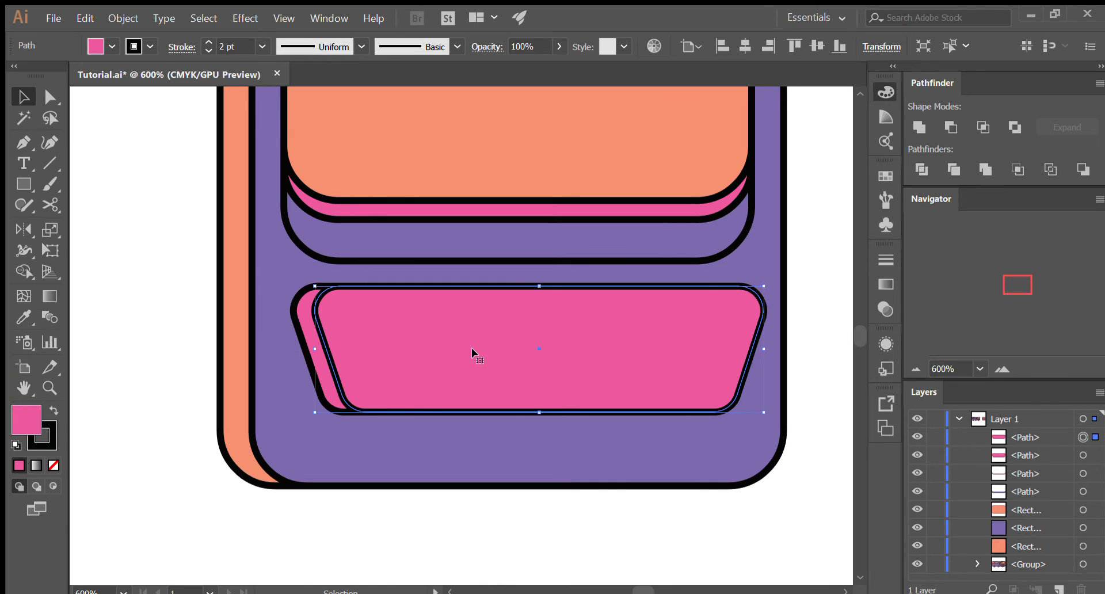
left_click(449, 347)
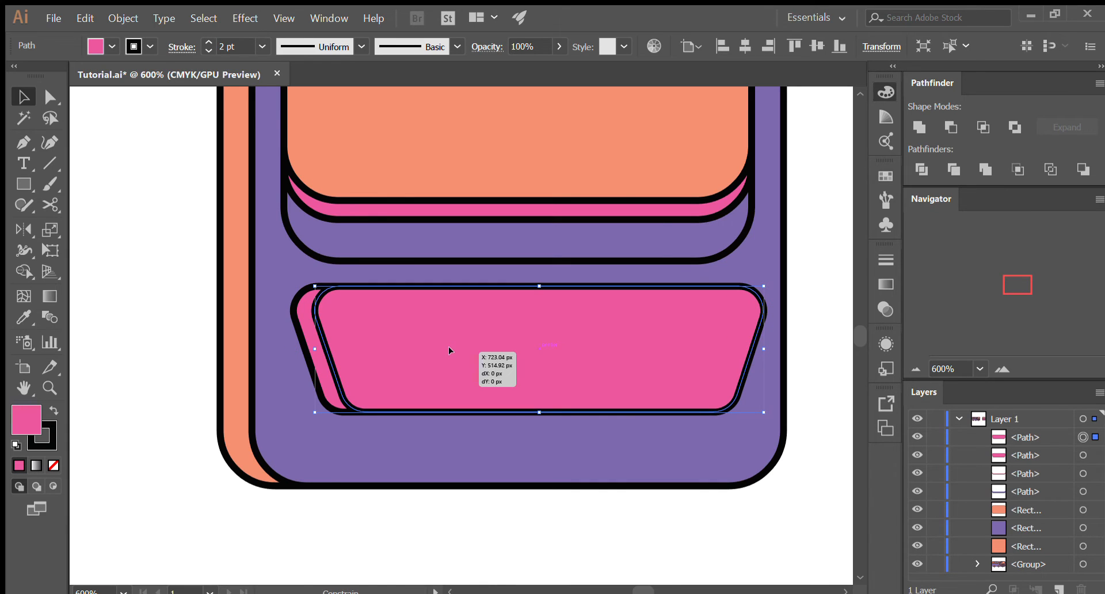
- Paste a copy of the original pink trapezoid in front and subtract it from the right-shifted copy with Minus Front
left_click(316, 376)
key("a")
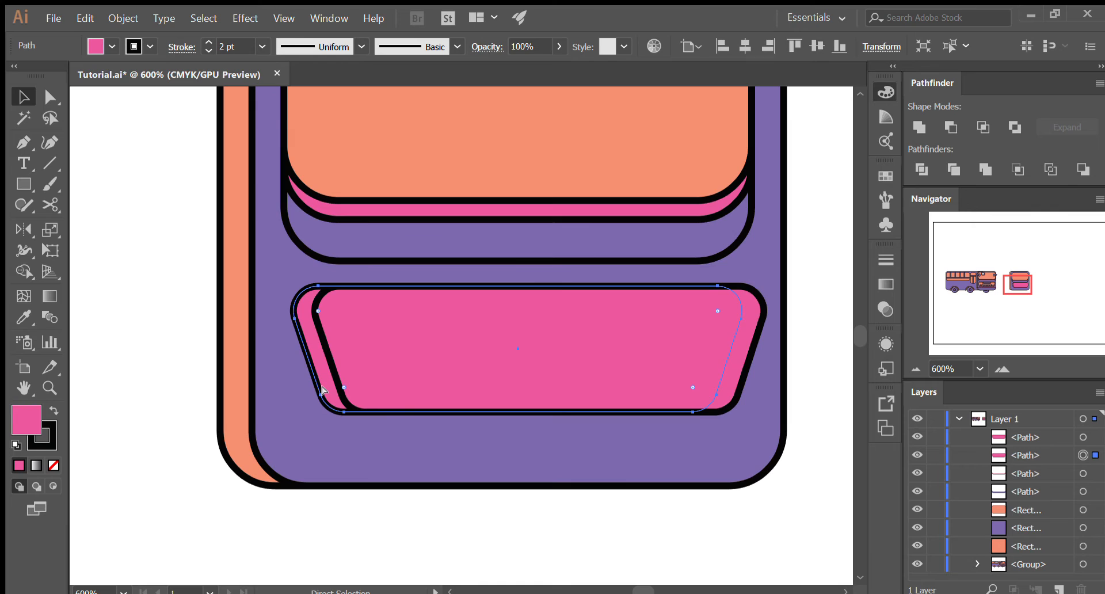
key("ctrl+shift+v")
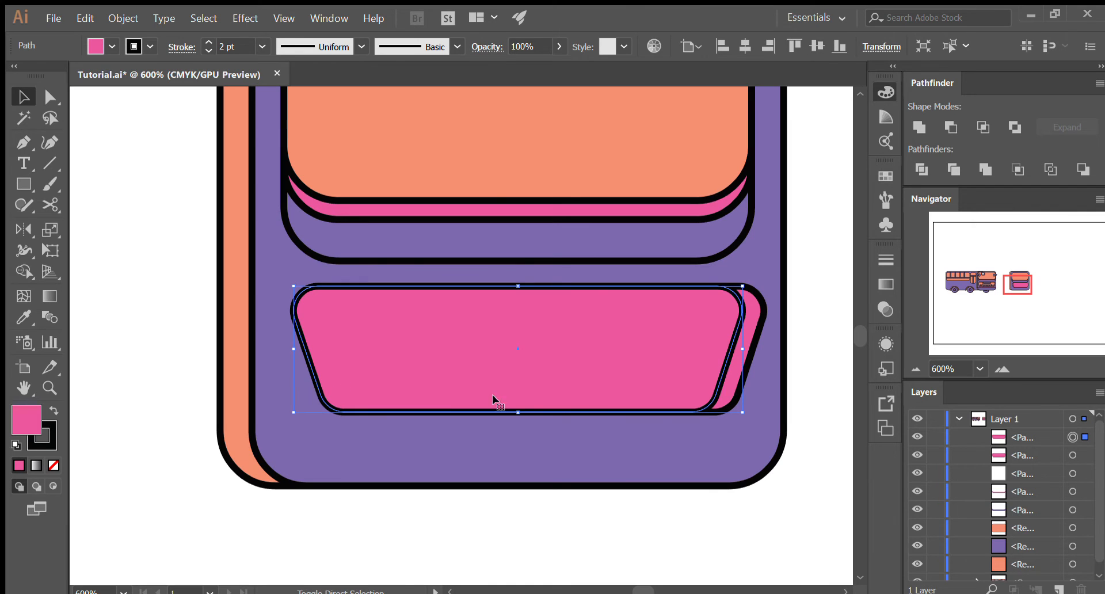
left_click(743, 339, "shift")
left_click(755, 334, "shift")
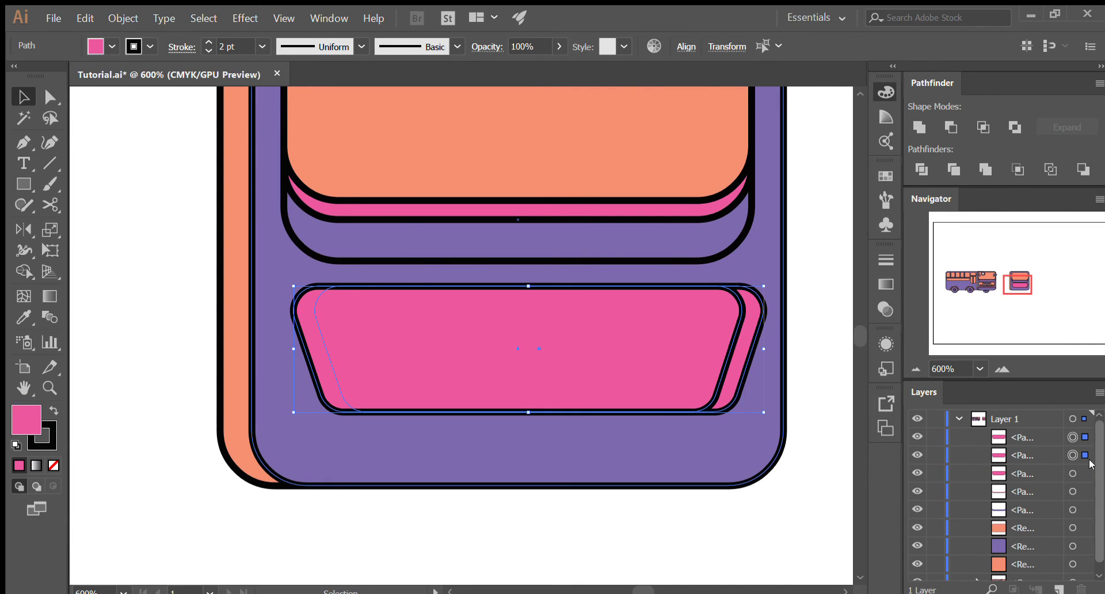
left_click(950, 126)
- Move the leftover pink sliver left to line up with the trapezoid's right edge, and deselect it
left_click_drag(730, 363, 704, 360)
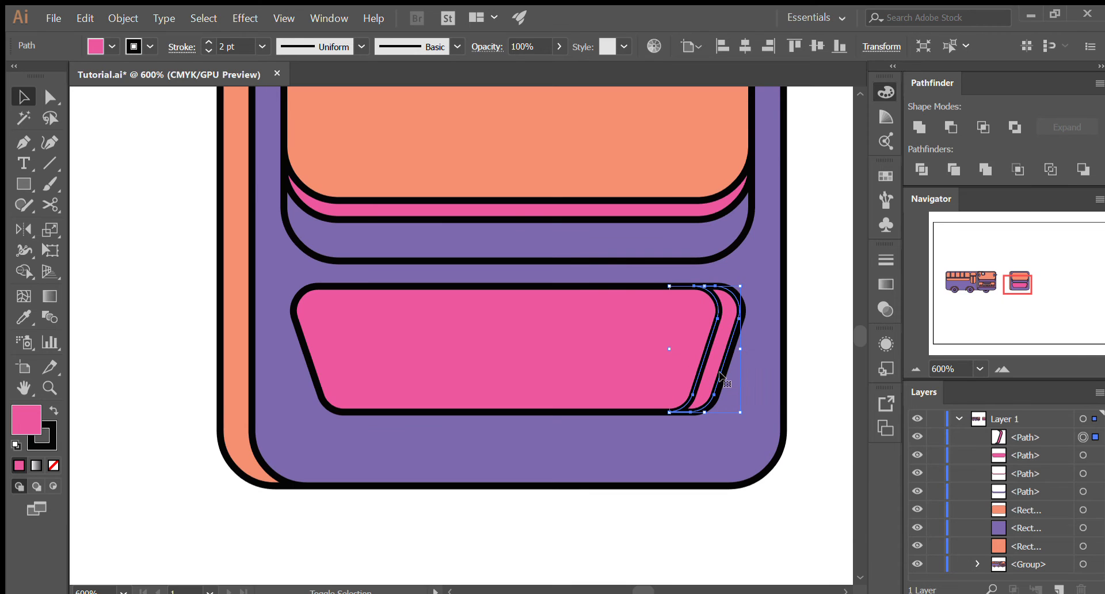
scroll(741, 377, "up", 2)
left_click_drag(671, 377, 673, 377)
scroll(622, 419, "down", 3)
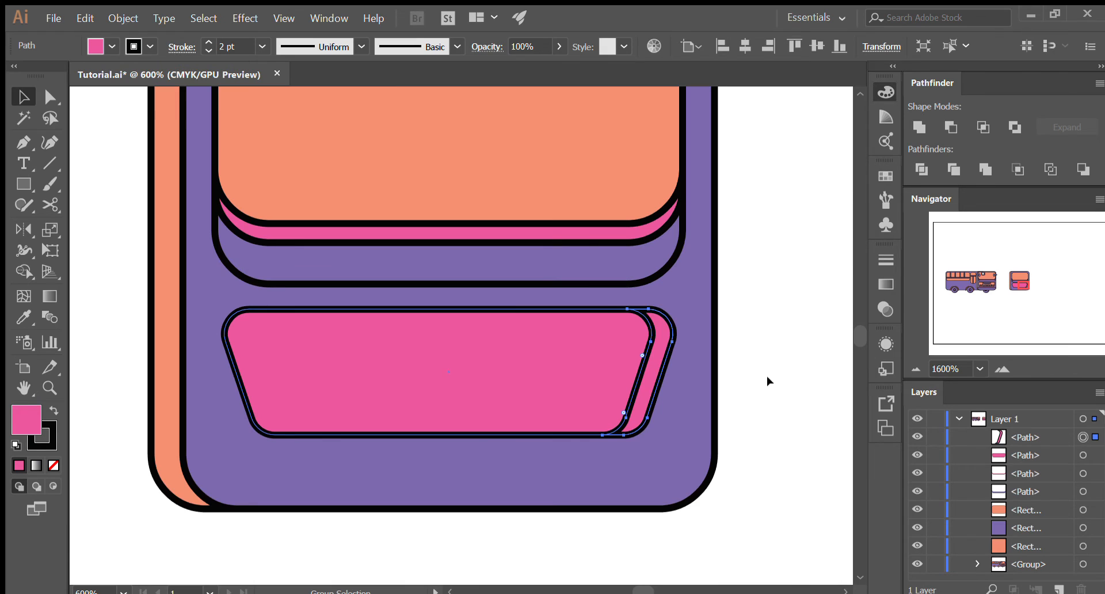
left_click(729, 374)
scroll(729, 374, "down", 1)
left_click_drag(678, 364, 775, 460)
key("ctrl+z")
left_click(755, 426)
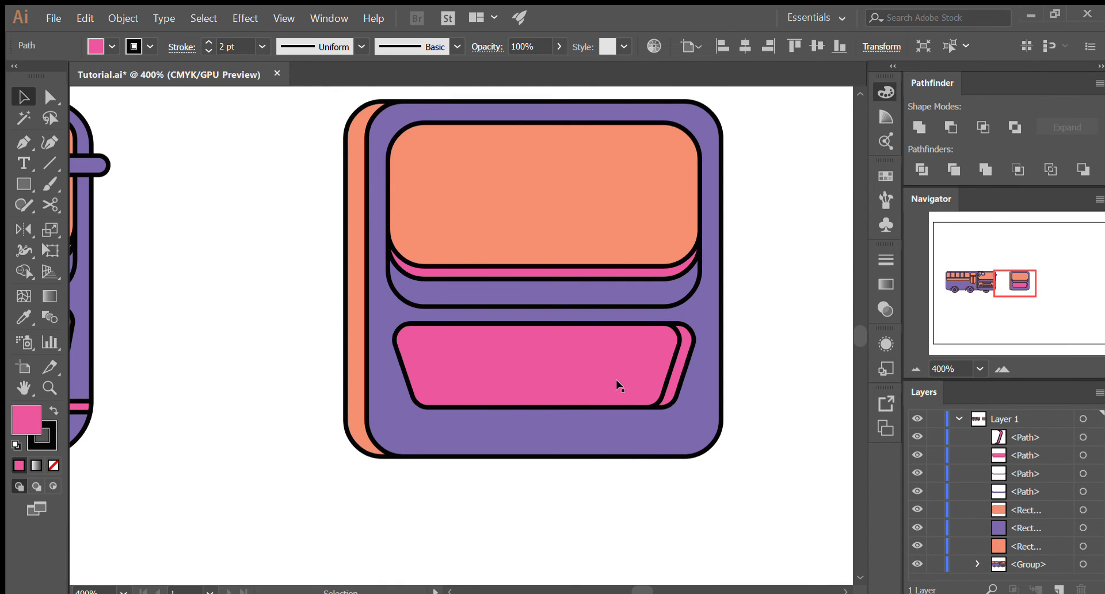
- Recolor the large pink trapezoid orange by sampling the windshield with the Eyedropper, and deselect it
left_click(593, 376)
key("i")
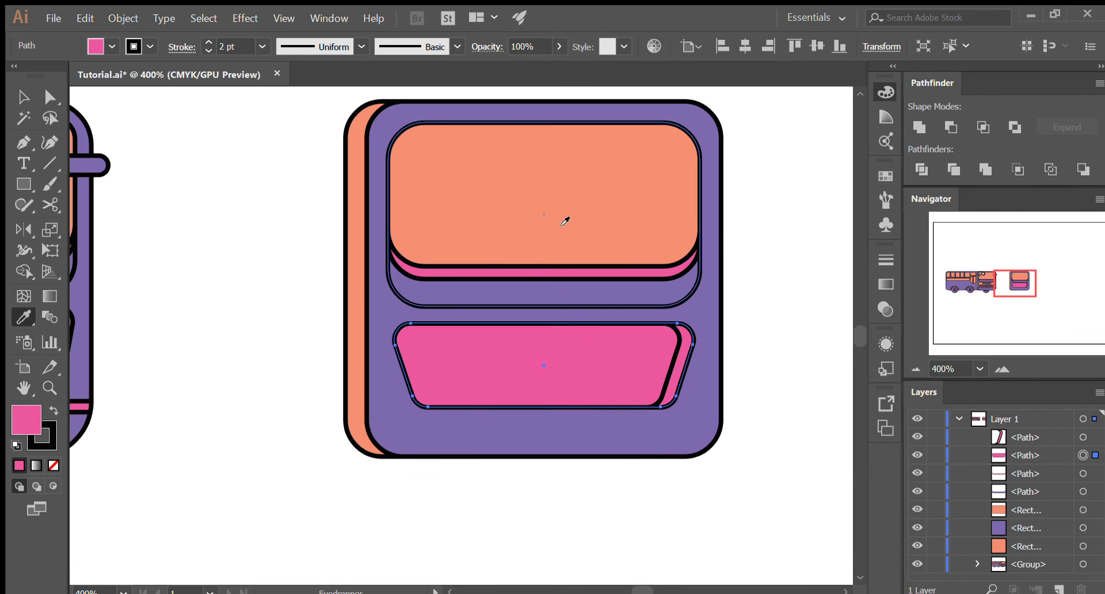
left_click(583, 225)
key("v")
left_click(768, 384)
scroll(769, 385, "down", 1)
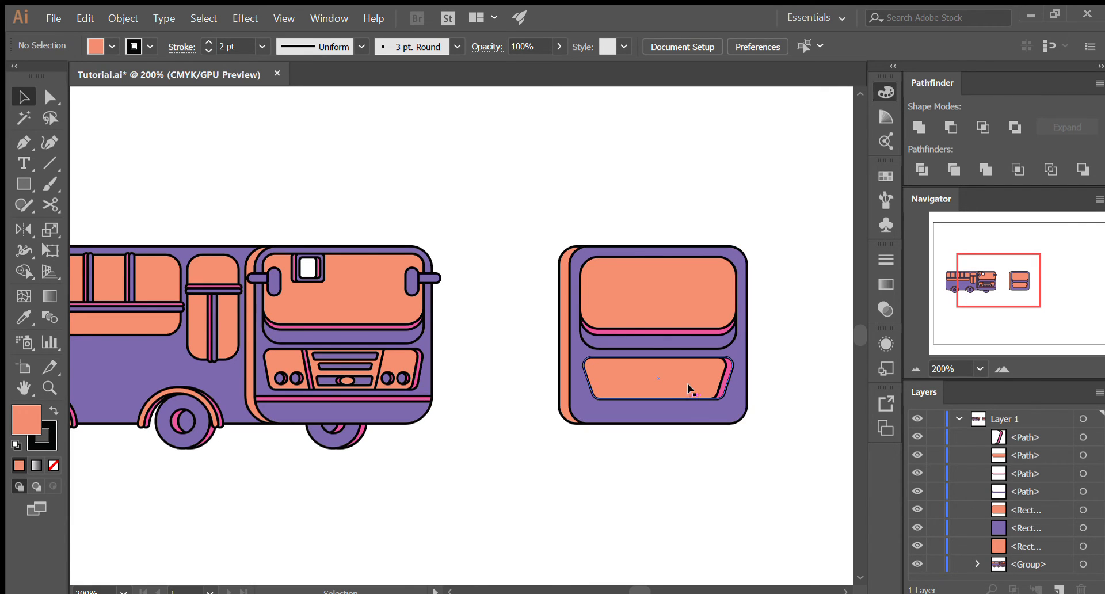
- Draw a rectangle about 59 by 36 px spanning the full height of the orange panel and position it near the panel's middle
scroll(227, 395, "up", 4)
scroll(316, 411, "down", 4)
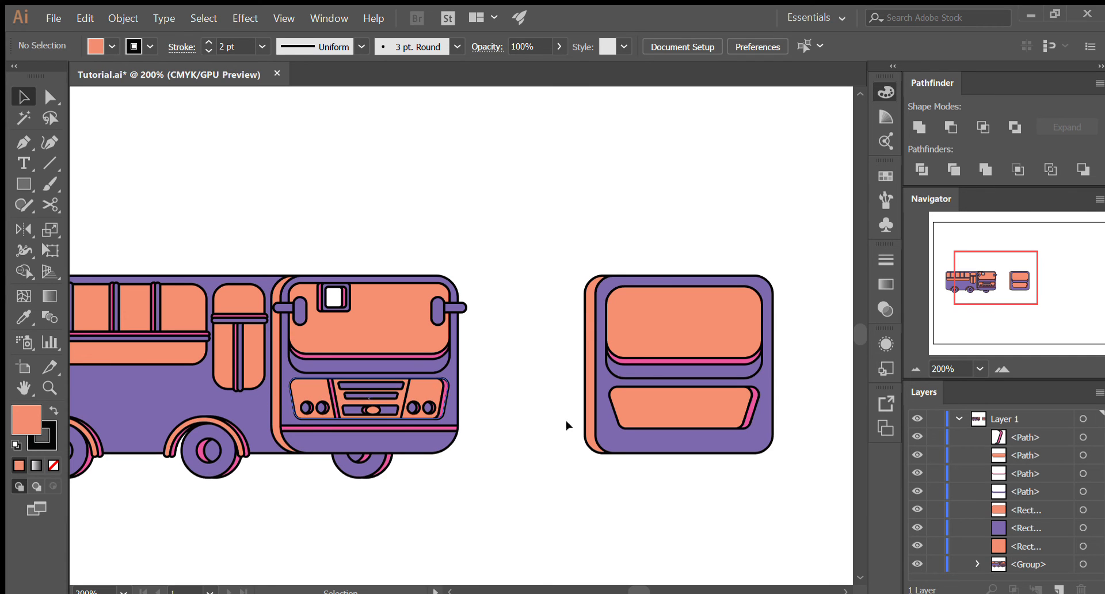
scroll(709, 426, "up", 2)
scroll(711, 430, "up", 1)
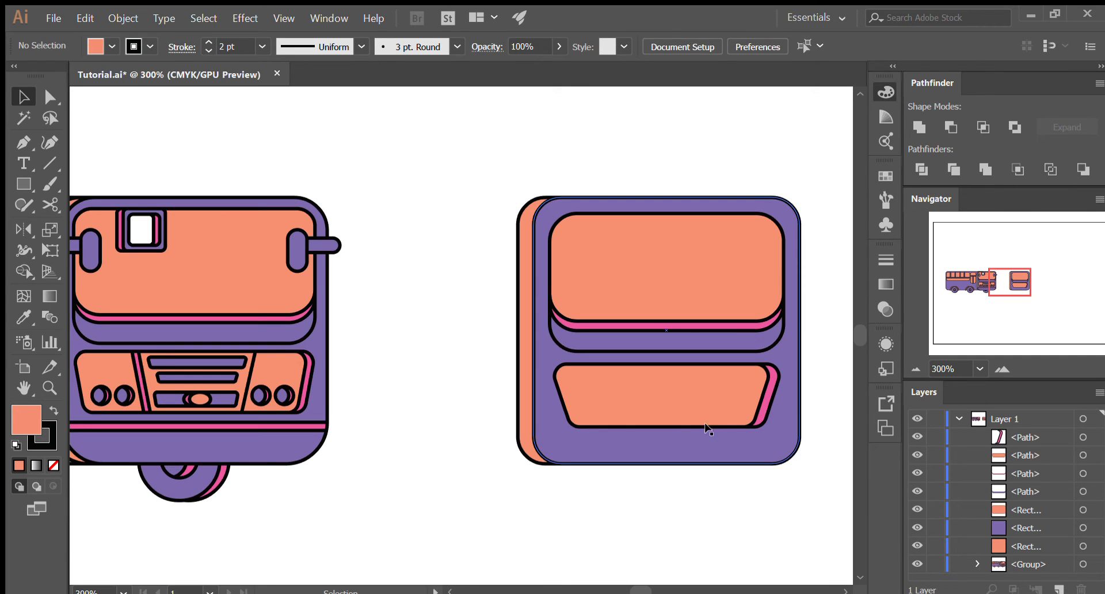
scroll(777, 420, "up", 2)
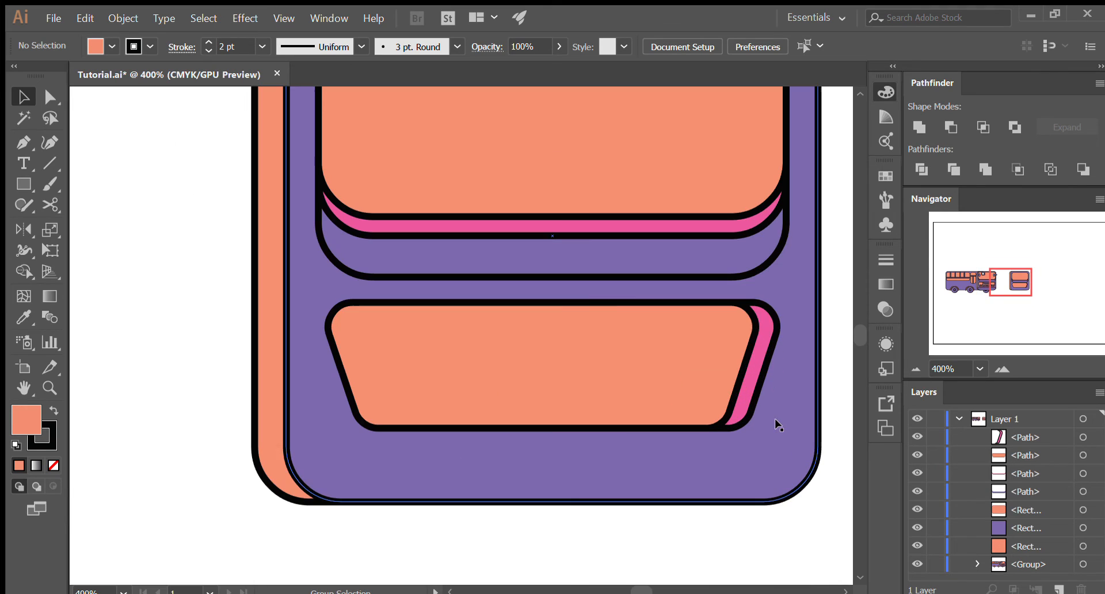
left_click(24, 184)
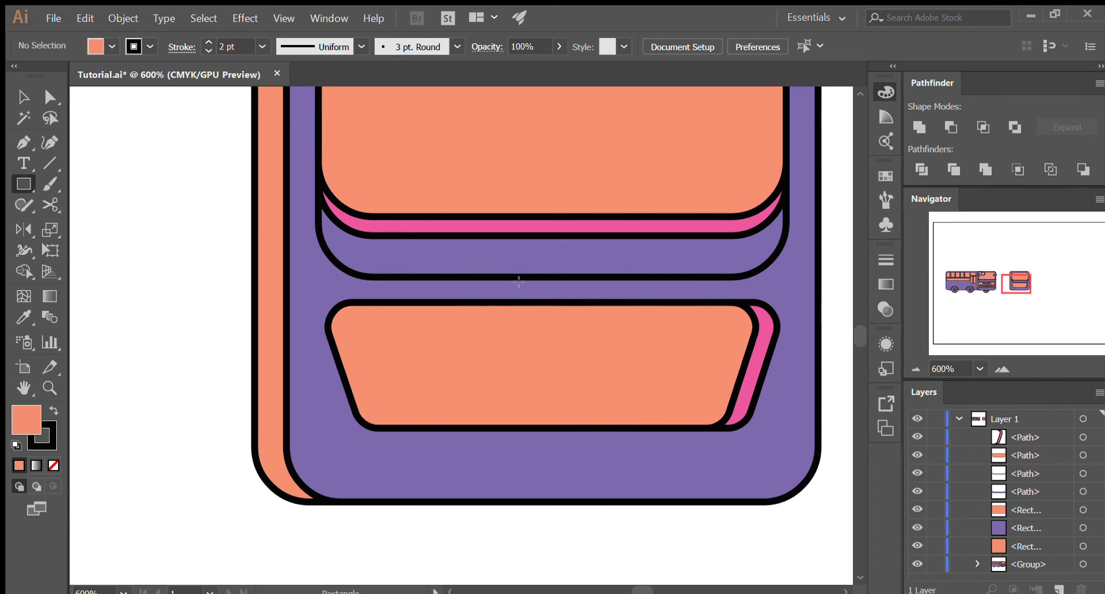
left_click_drag(447, 300, 651, 428)
left_click_drag(651, 428, 651, 428)
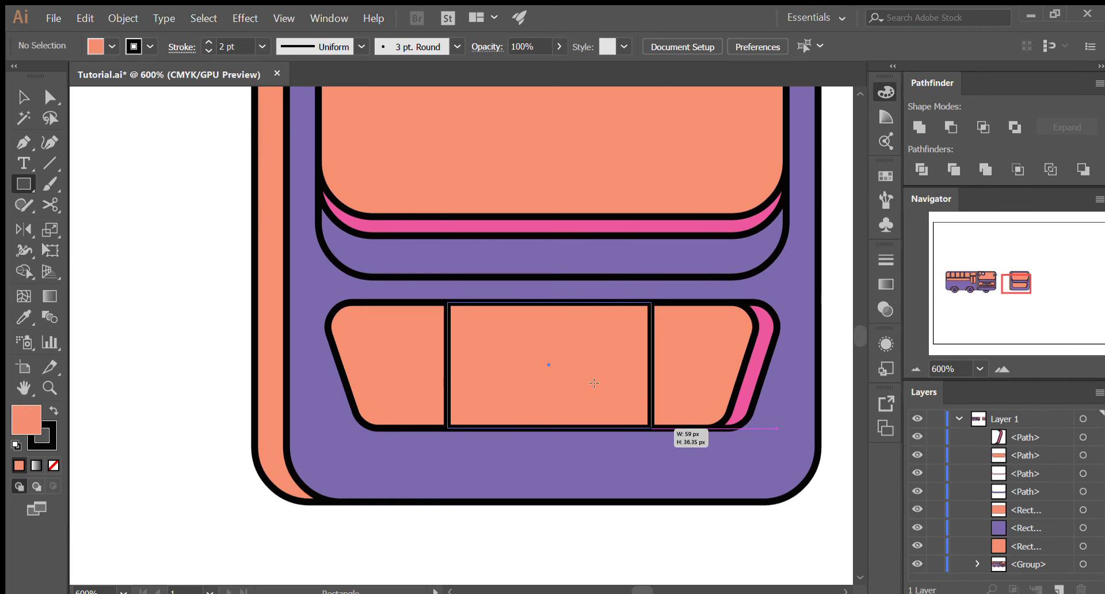
key("v")
left_click_drag(527, 371, 558, 370)
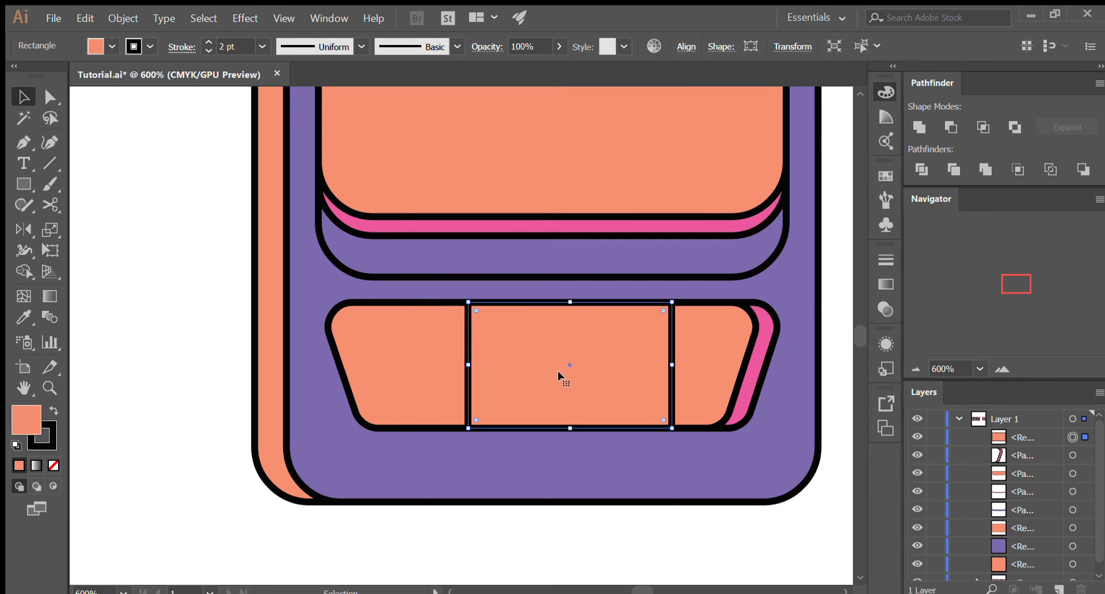
left_click_drag(554, 370, 540, 371)
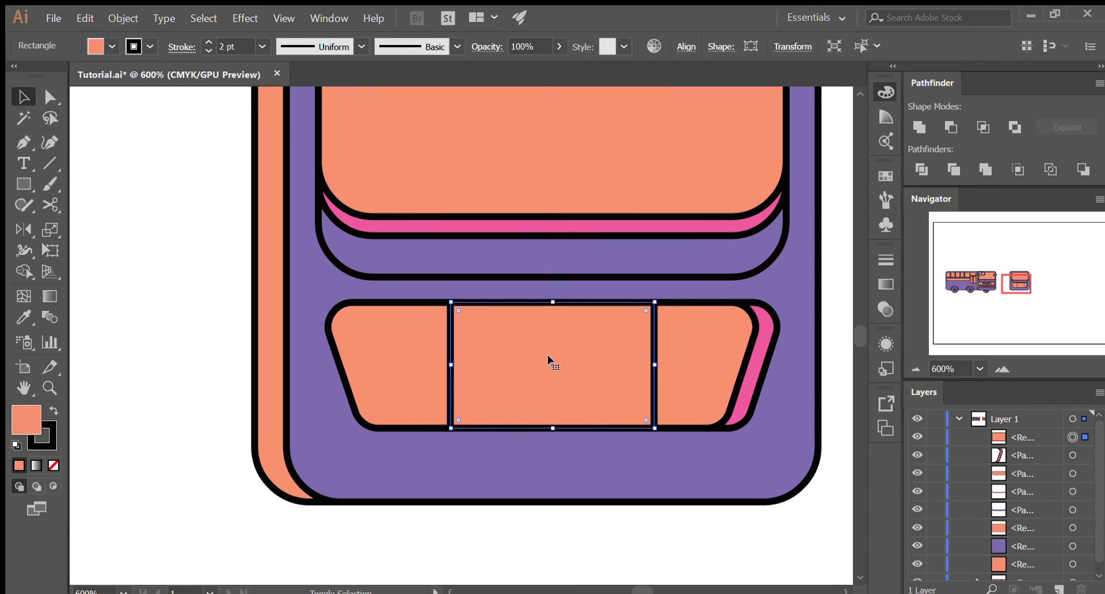
left_click(564, 541)
scroll(626, 431, "down", 2)
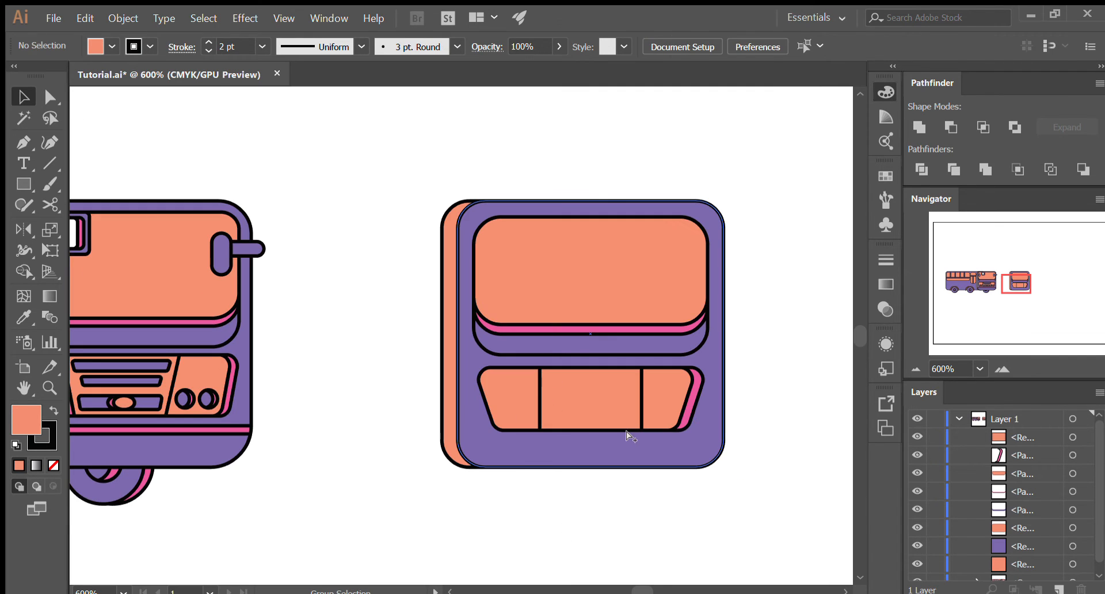
- Move the rectangle's two bottom corners inward with Direct Selection to form a trapezoid, and deselect it
scroll(654, 433, "up", 2)
left_click(550, 407)
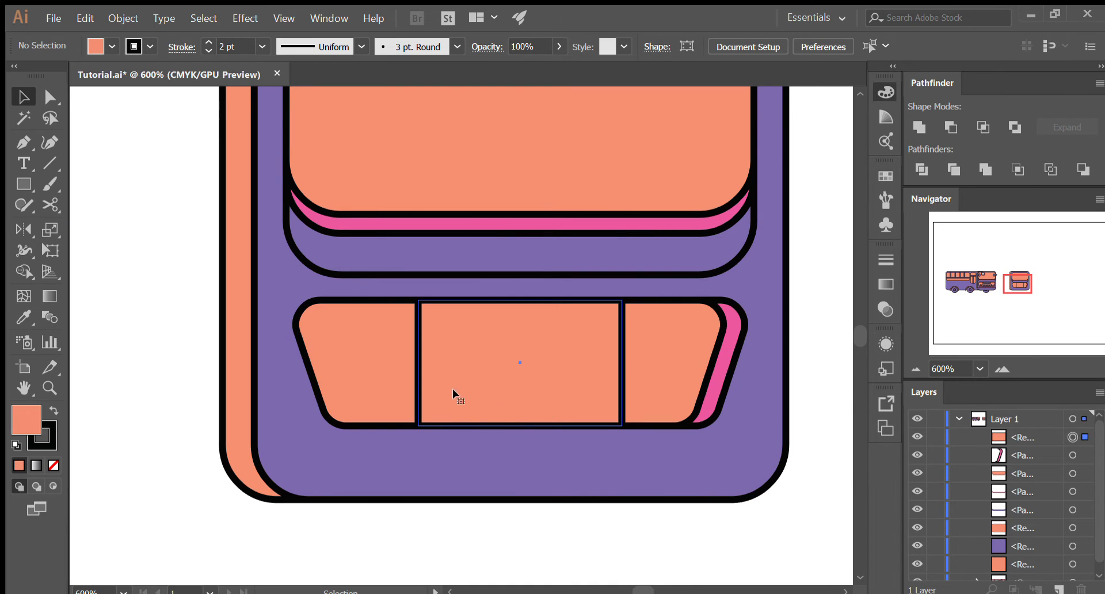
left_click(519, 375)
key("a")
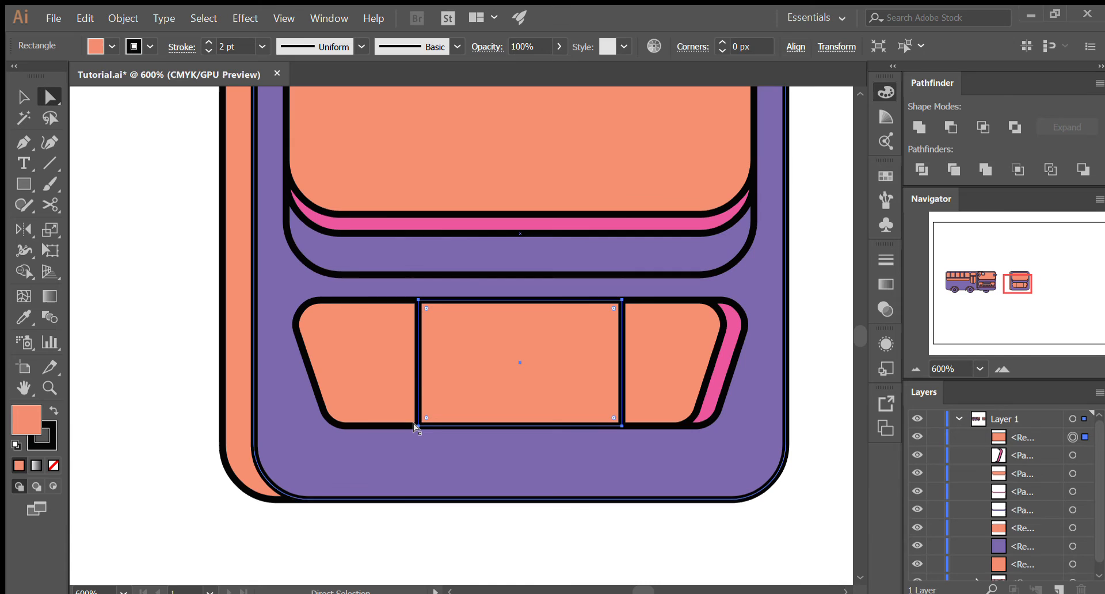
left_click_drag(414, 425, 442, 425)
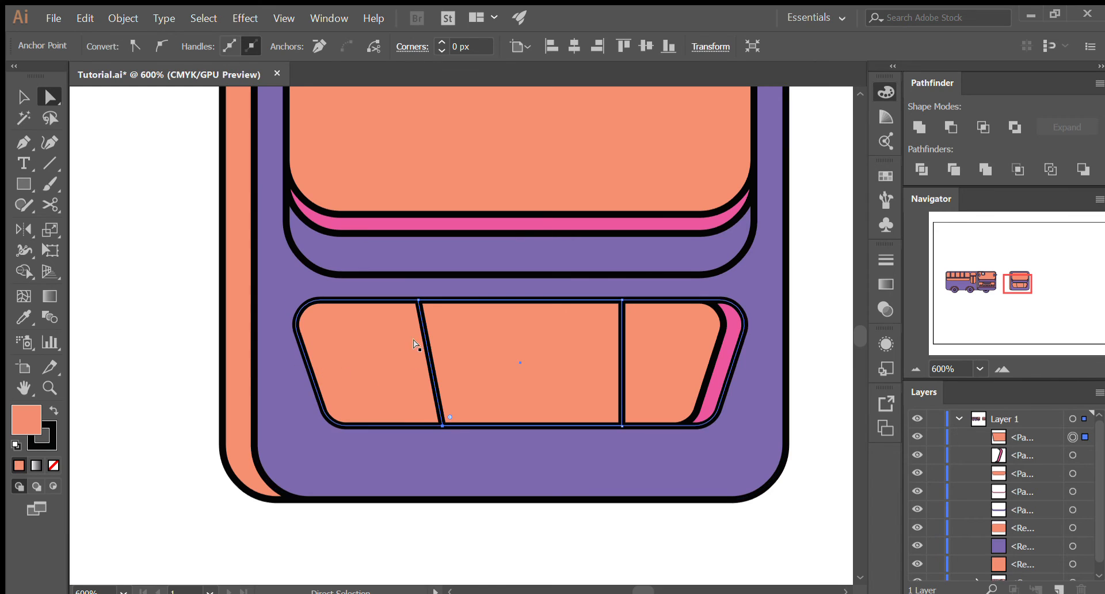
left_click_drag(442, 426, 452, 426)
left_click_drag(622, 426, 578, 426)
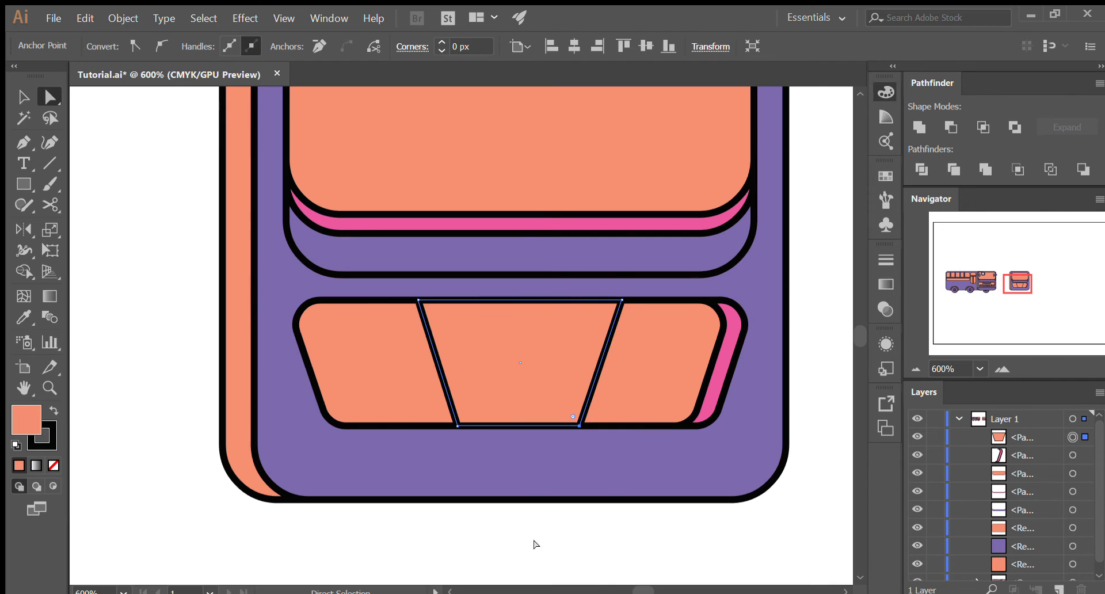
key("v")
key("a")
key("ctrl+shift+a")
scroll(569, 408, "down", 1)
scroll(568, 409, "down", 1)
scroll(502, 400, "up", 1)
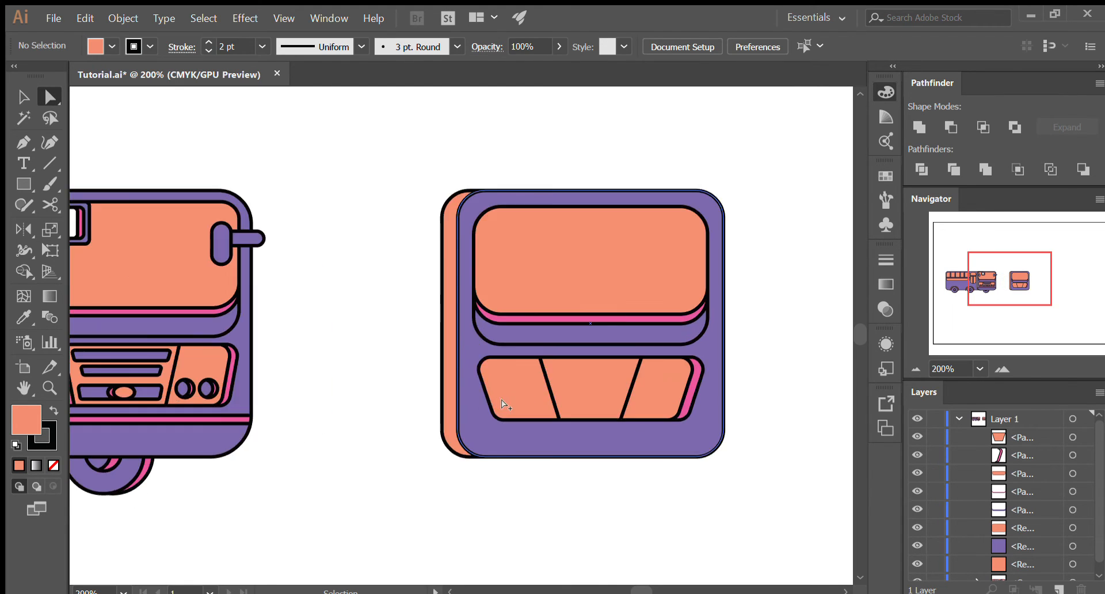
- Widen the middle trapezoid of the grille panel symmetrically about its center, and deselect it
scroll(517, 406, "up", 1)
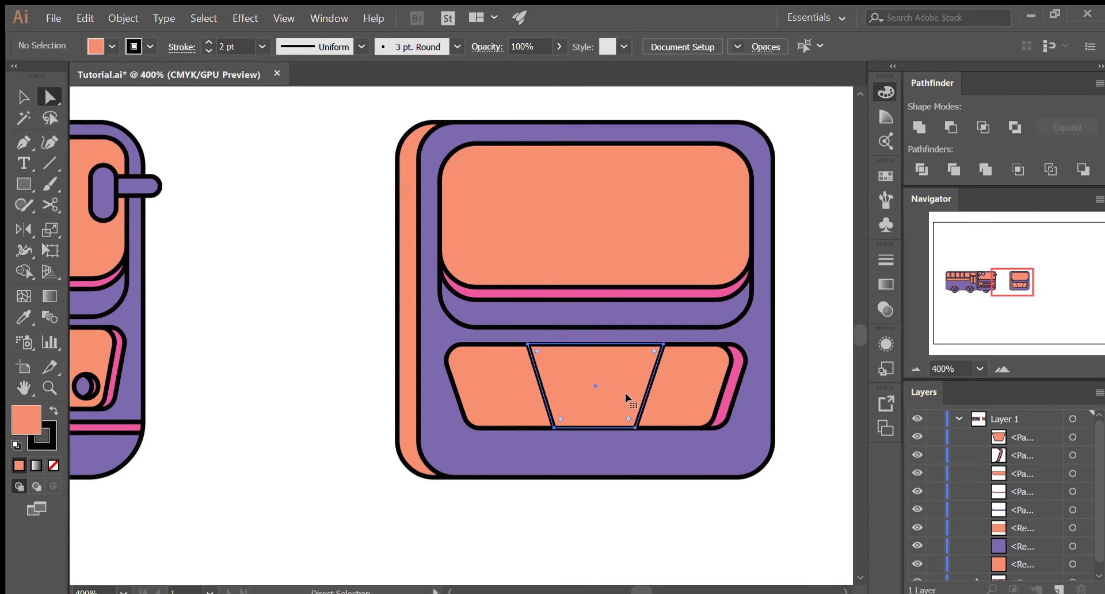
scroll(625, 392, "left", 1)
left_click(630, 397)
scroll(635, 398, "up", 2)
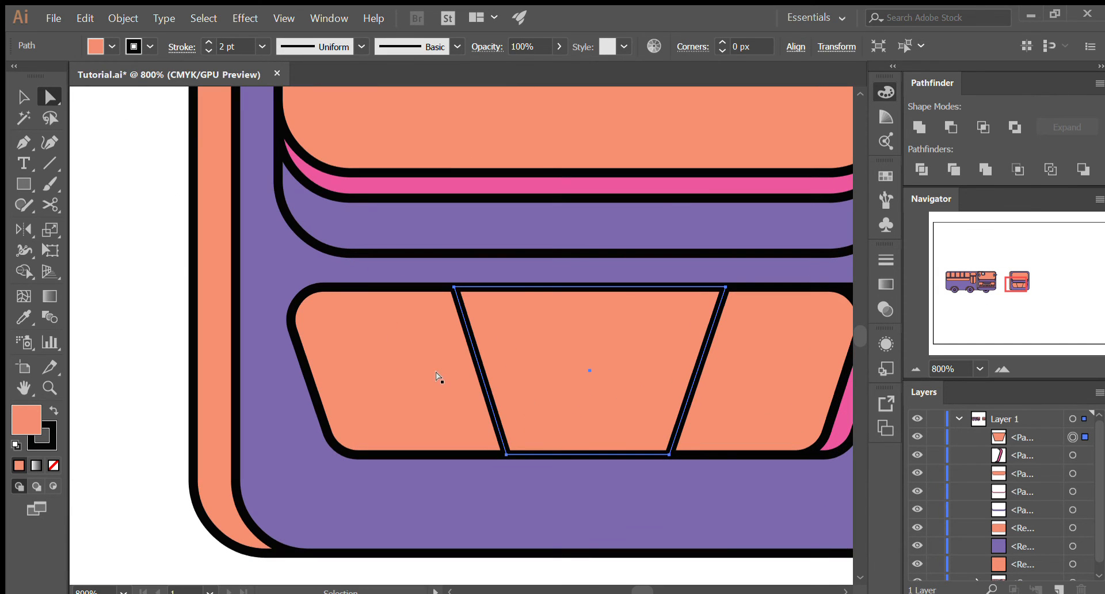
key("v")
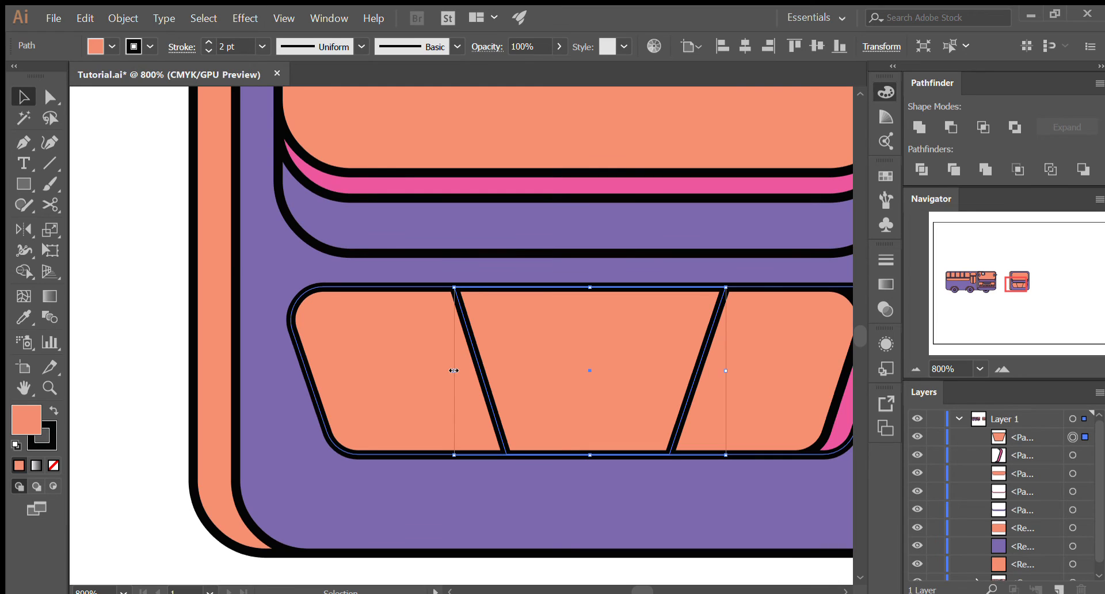
left_click_drag(454, 370, 427, 370)
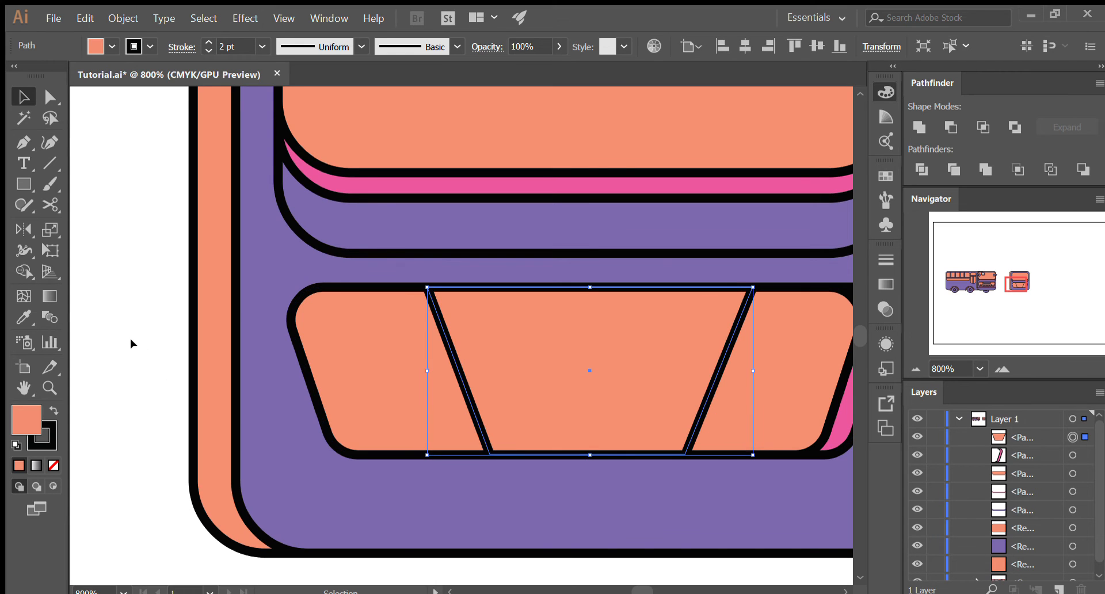
key("ctrl+shift+a")
scroll(496, 360, "down", 3)
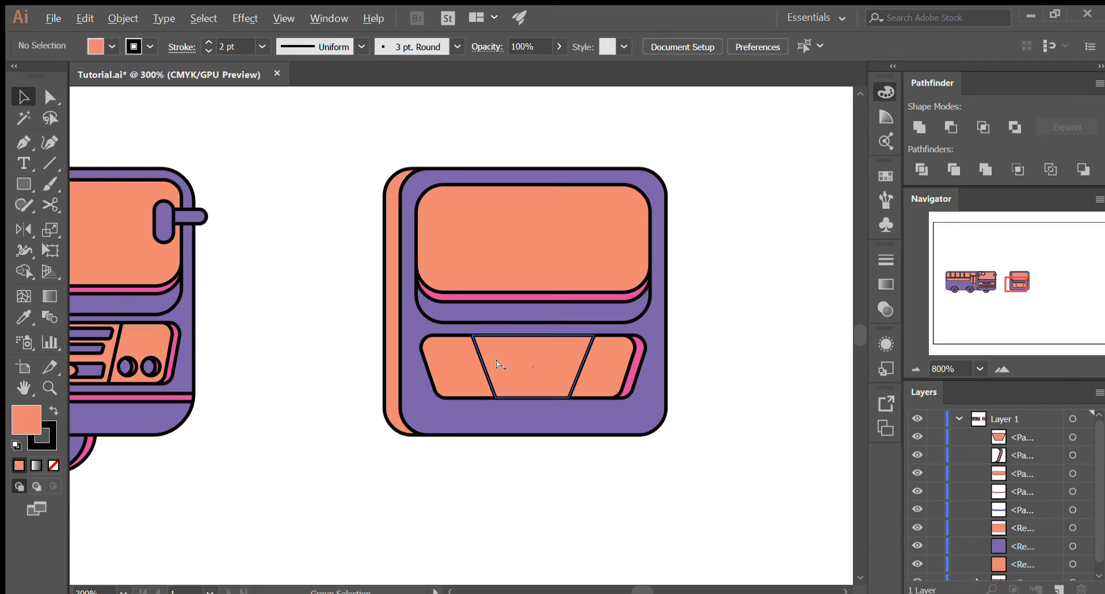
scroll(488, 367, "down", 1)
scroll(482, 368, "up", 3)
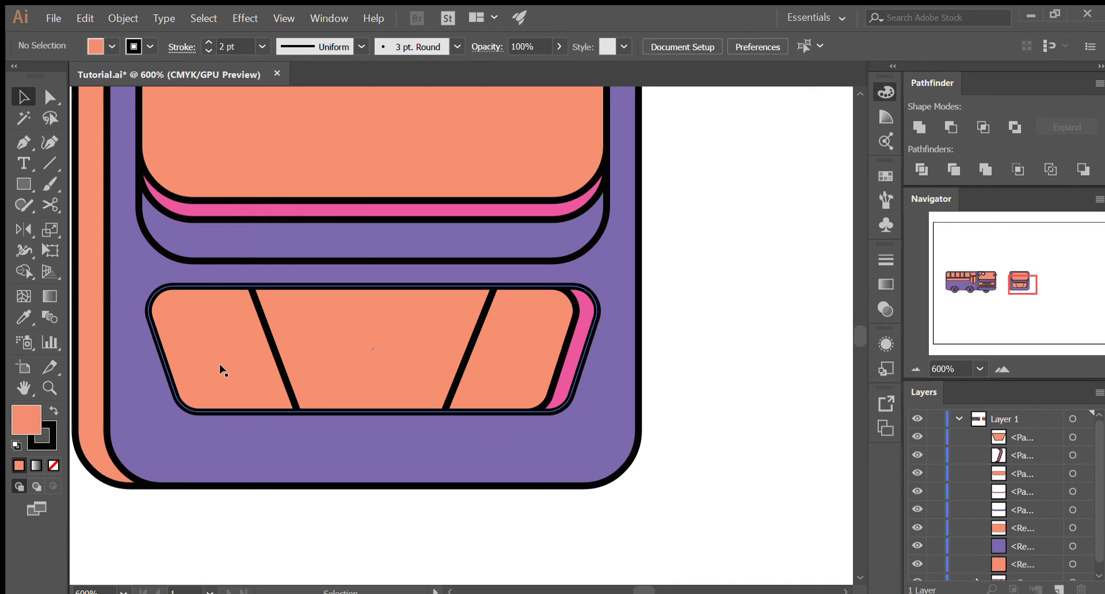
- Duplicate the middle trapezoid slightly left, paste a copy of the original in front, and subtract it with Minus Front to leave a slanted strip
left_click(361, 353)
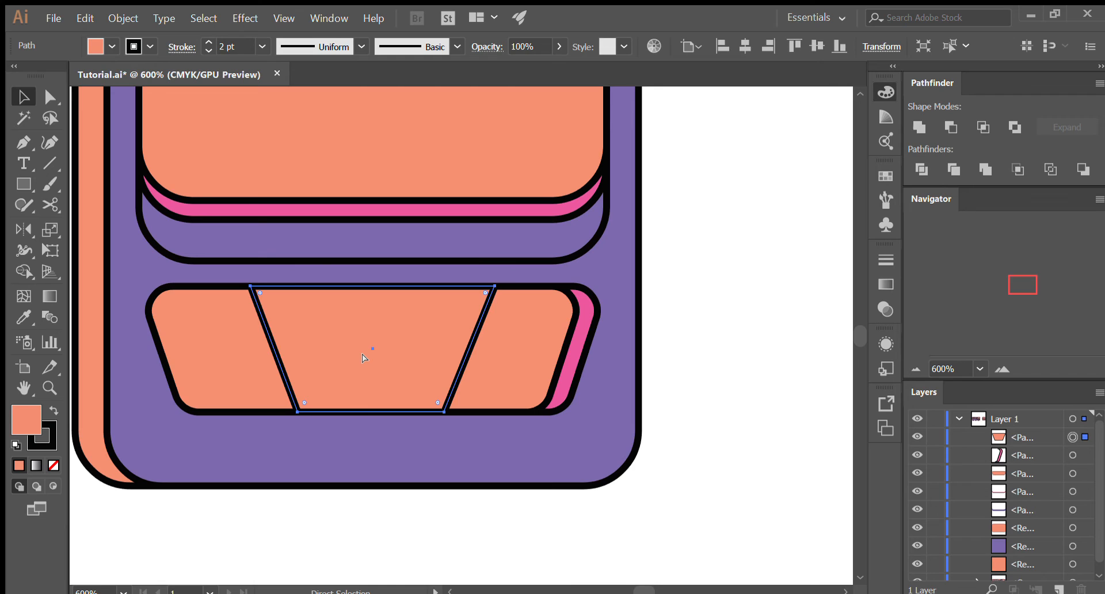
left_click_drag(372, 356, 354, 361)
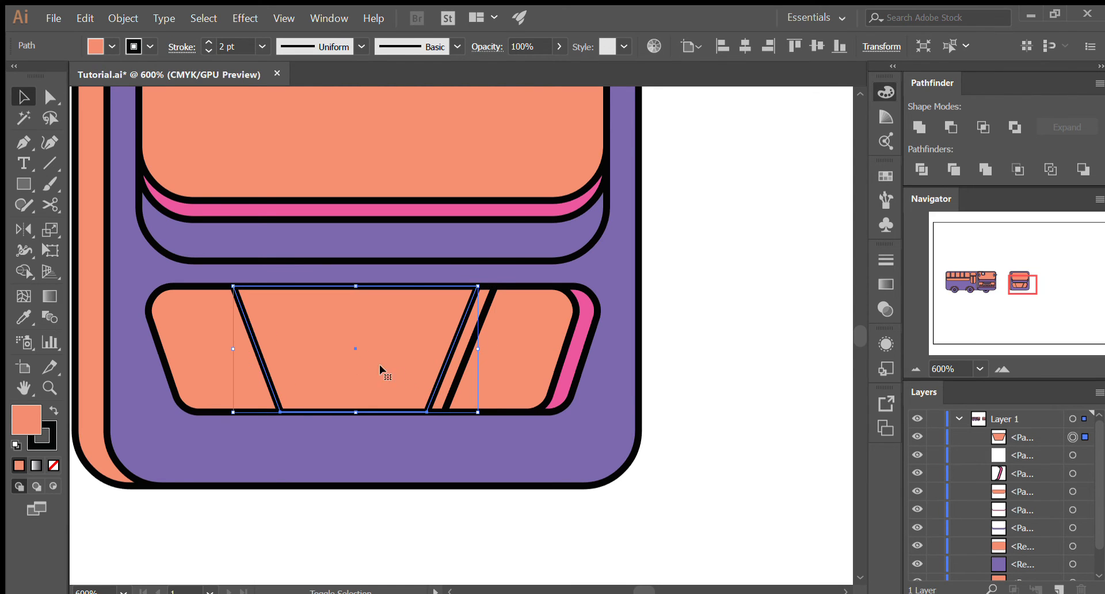
left_click(456, 361, "ctrl")
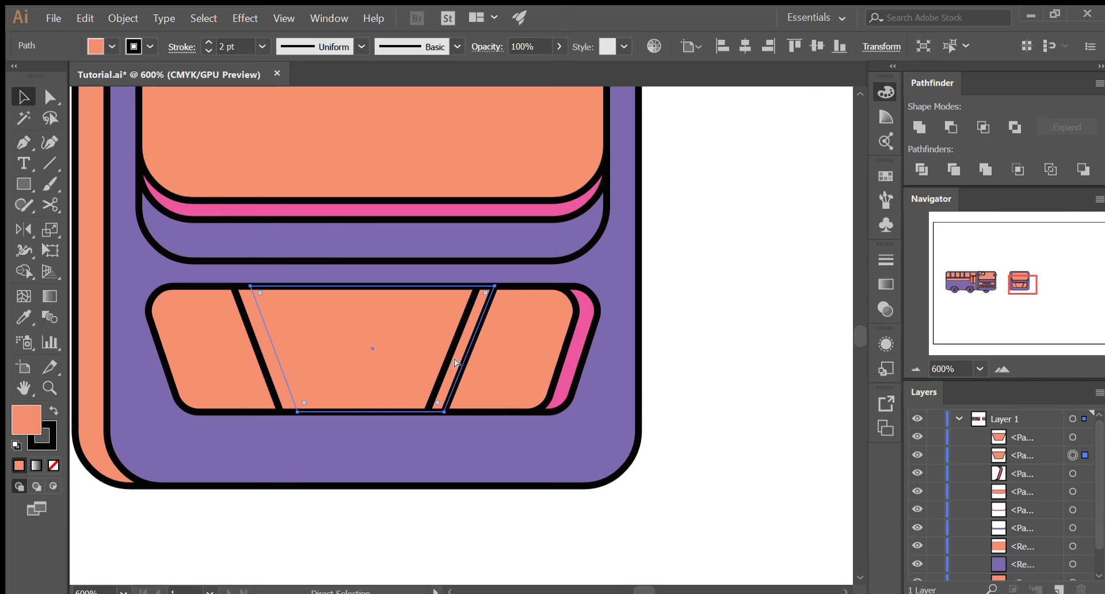
key("ctrl+c")
key("ctrl+f")
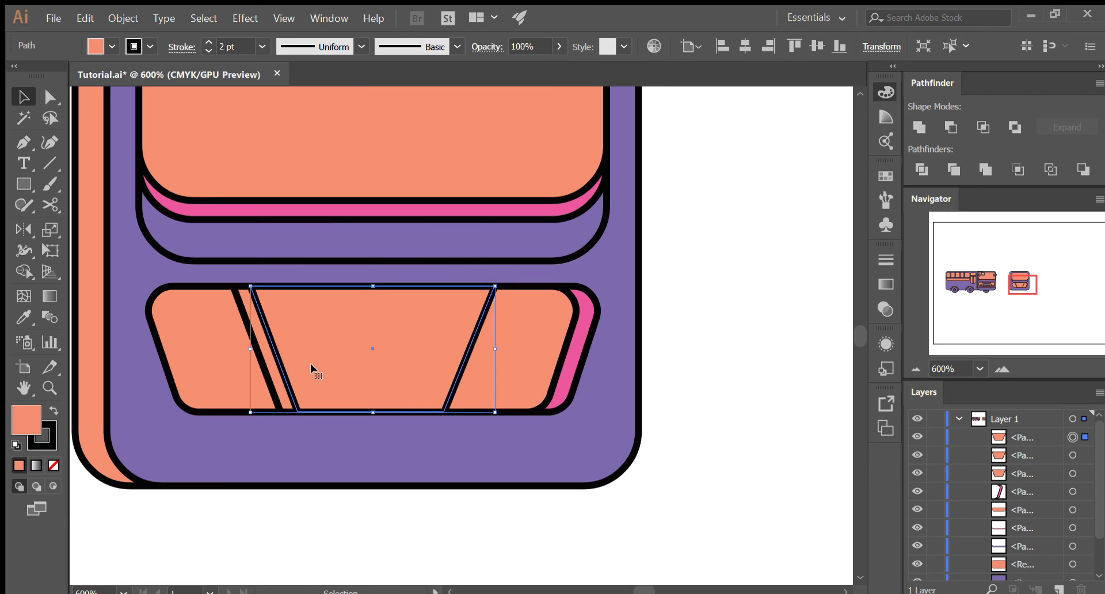
left_click(277, 374, "shift")
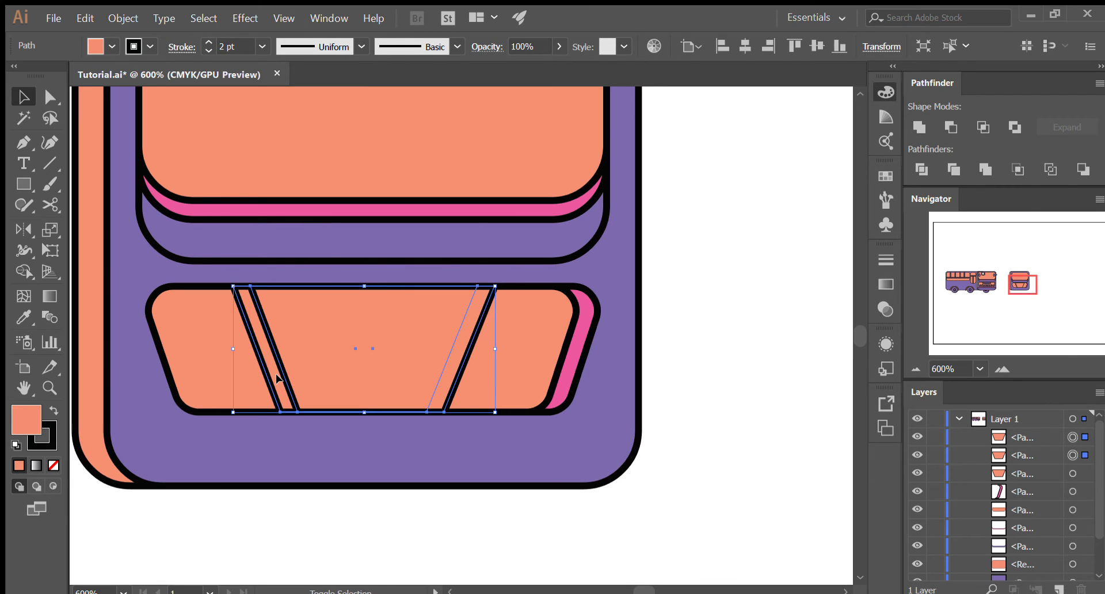
left_click(951, 126)
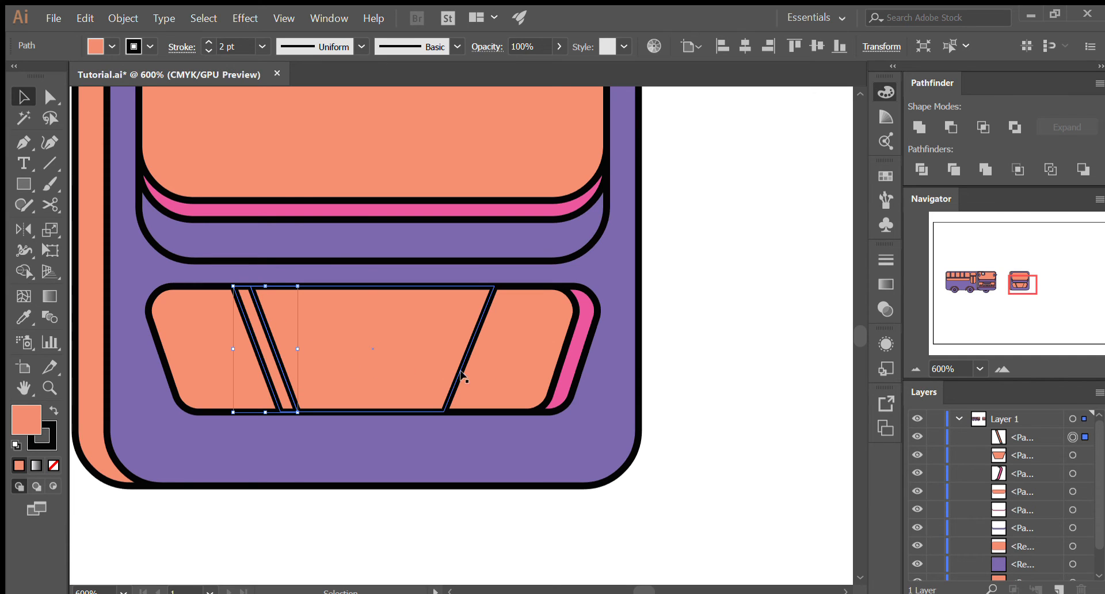
- Recolor the slanted strip pink by sampling the panel's right-hand sliver with the Eyedropper, and deselect it
key("i")
left_click(571, 368)
key("v")
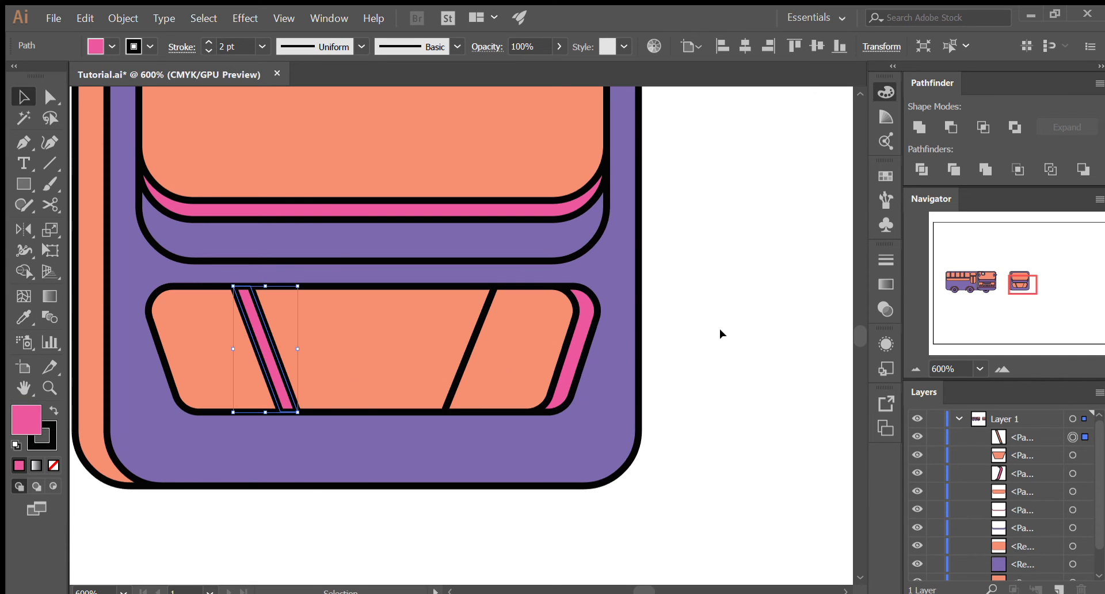
key("ctrl+minus")
key("ctrl+minus")
scroll(724, 335, "down", 1)
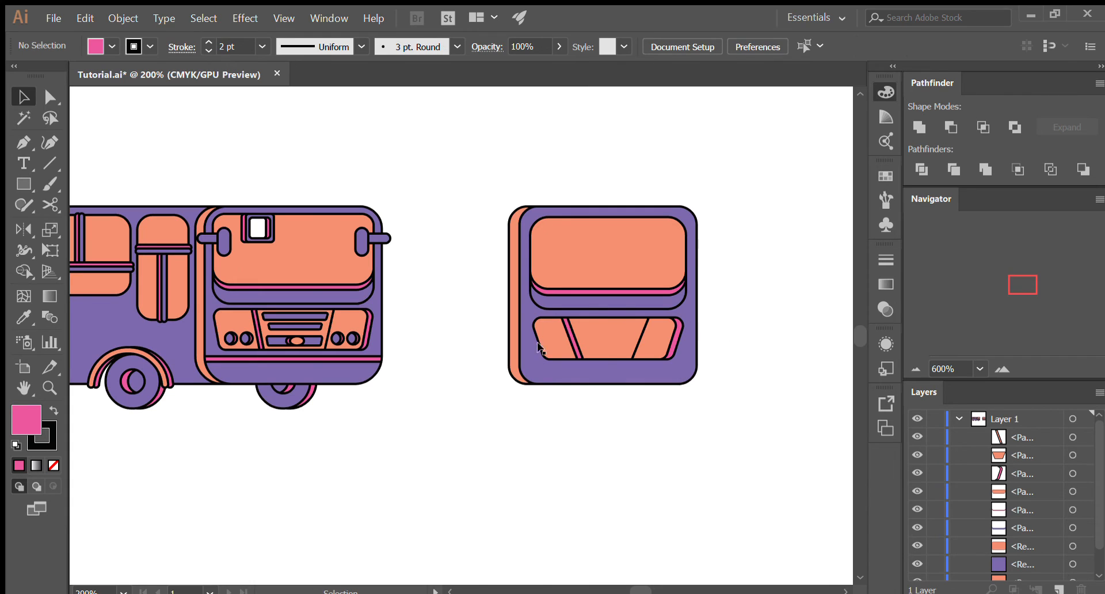
- Paste a copy of the grille's middle trapezoid in front, shrink it about its center, flatten it into a thin slot near the top edge, and deselect it
scroll(633, 337, "up", 1)
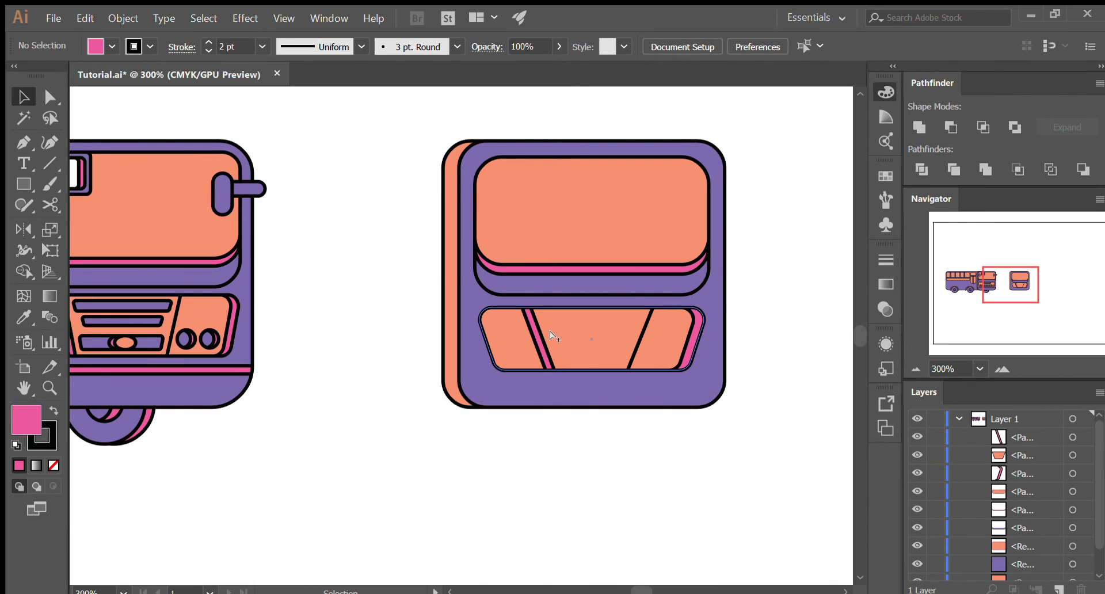
scroll(548, 331, "up", 2)
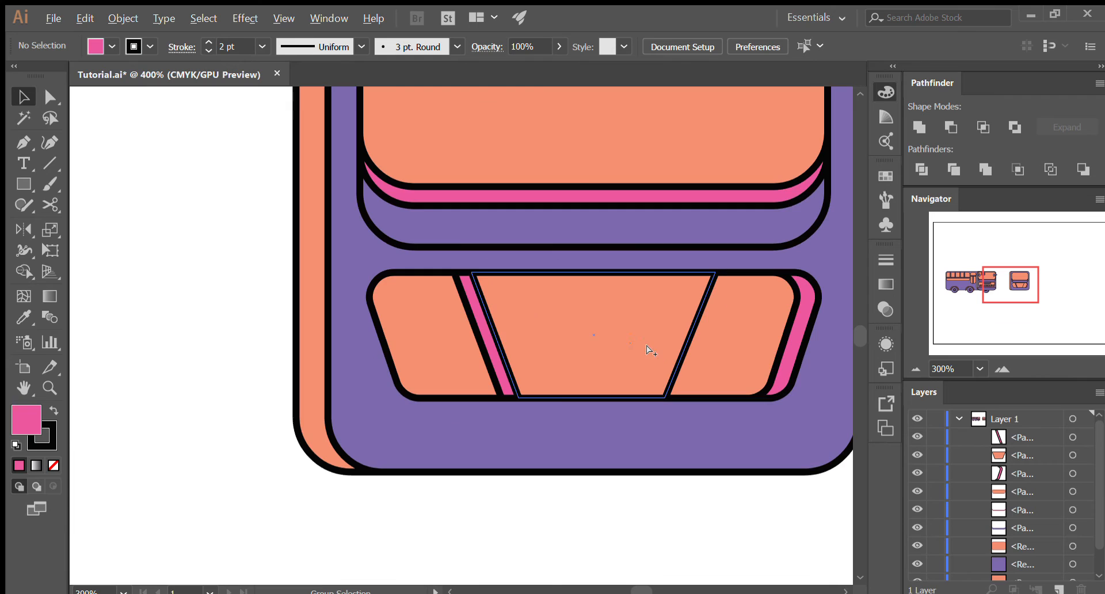
left_click(587, 340)
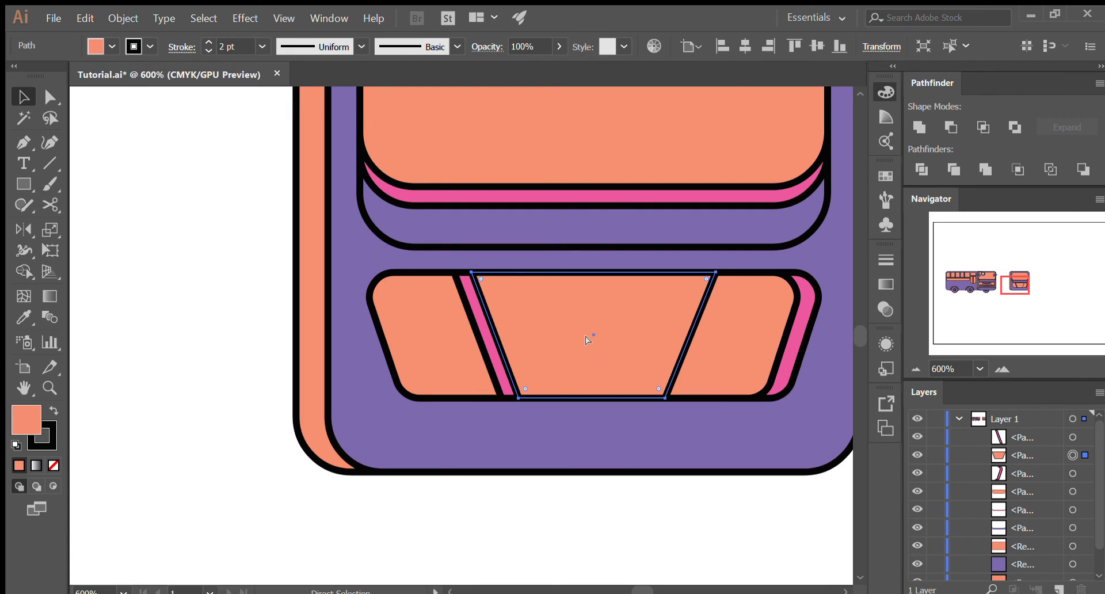
key("ctrl+c")
key("ctrl+f")
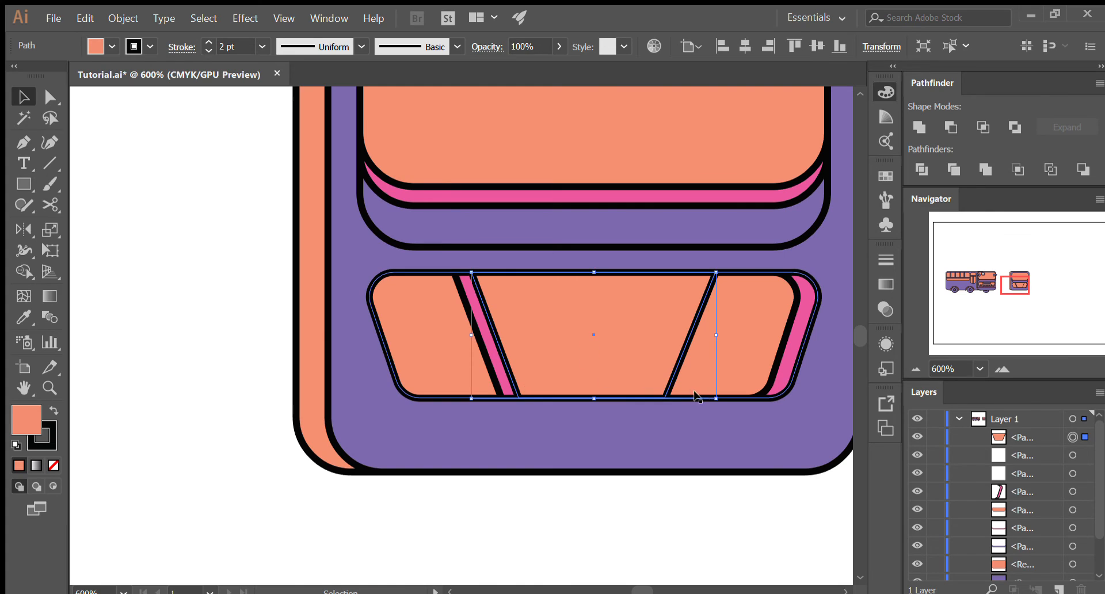
mouse_move(715, 396)
left_mouse_down()
mouse_move(698, 381)
mouse_move(707, 385)
left_mouse_up()
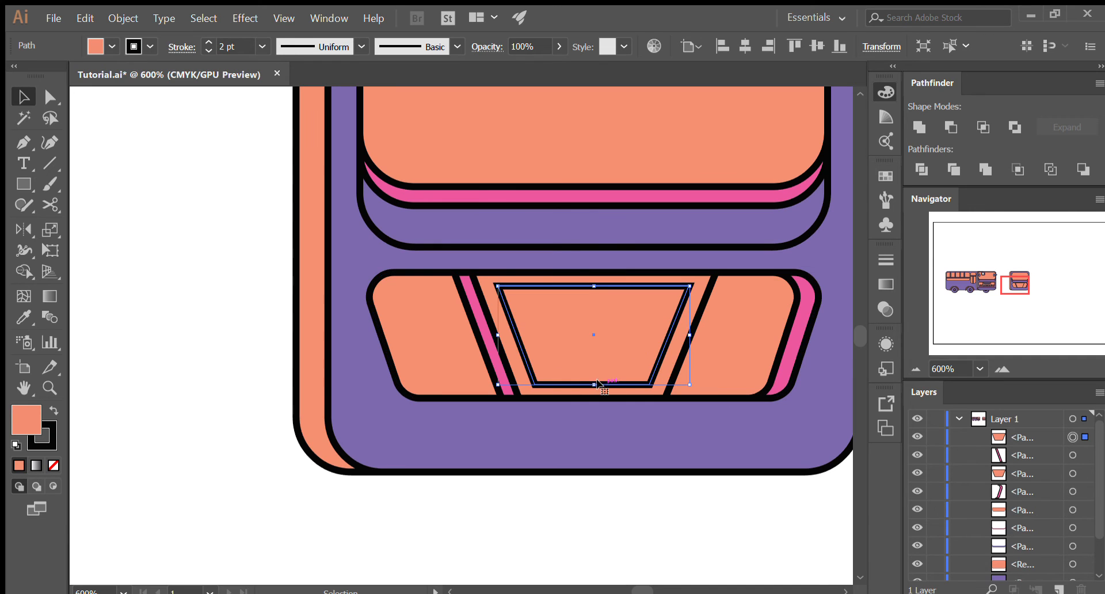
left_click_drag(595, 384, 604, 308)
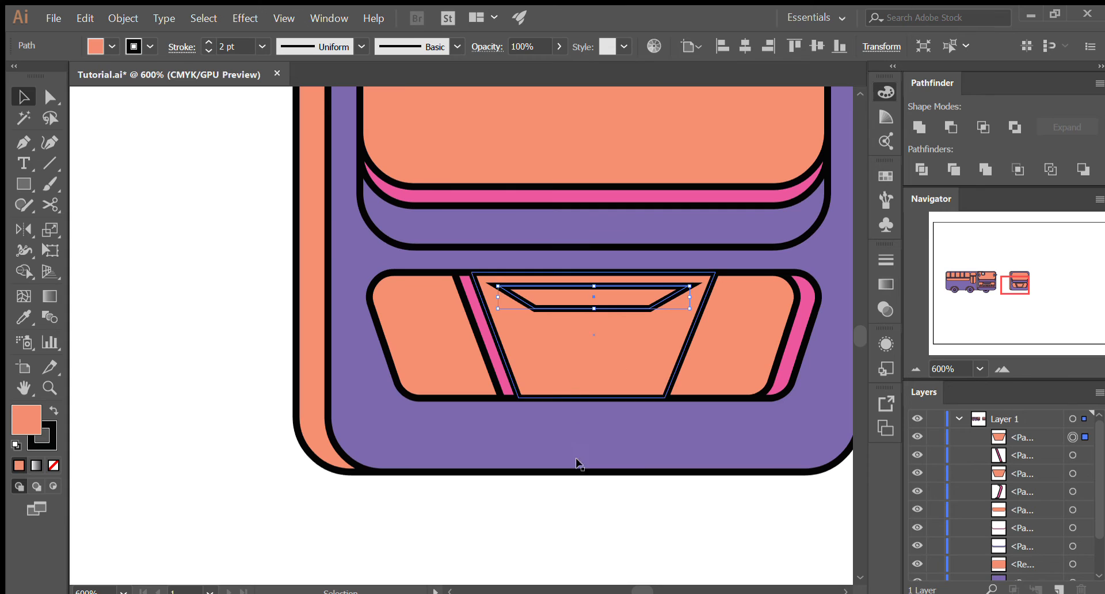
left_click(578, 485)
- Move the thin slot's two bottom corners outward with Direct Selection to steepen its slanted ends, and deselect it
key("a")
left_click(532, 306)
left_click_drag(518, 309, 506, 308)
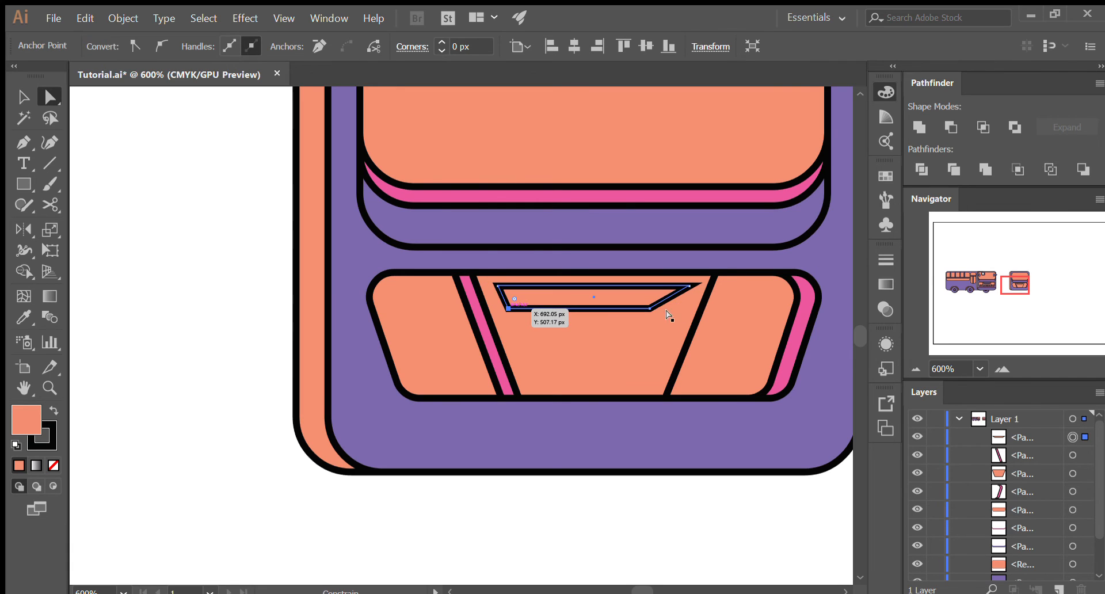
left_click_drag(650, 308, 675, 305)
key("v")
key("a")
key("v")
key("ctrl+shift+a")
- Round all corners of the thin slot to 2.22 px, and deselect it
left_click(552, 309)
key("a")
left_click_drag(504, 290, 519, 305)
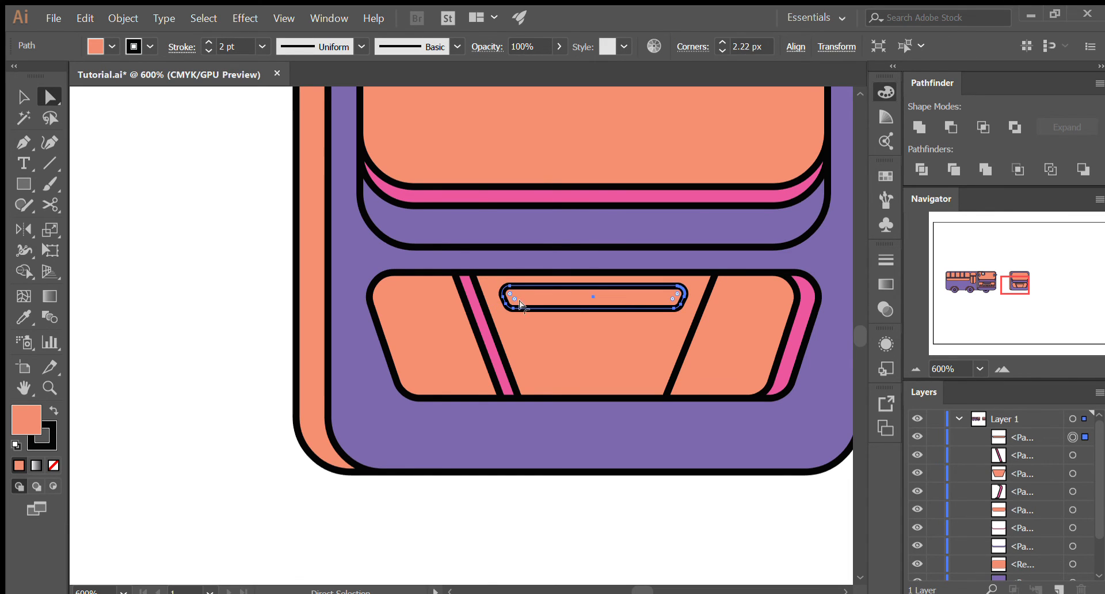
key("v")
left_click(625, 502)
- Recolor the rounded slot purple by sampling the bus front's body with the Eyedropper, and deselect it
scroll(625, 489, "down", 2)
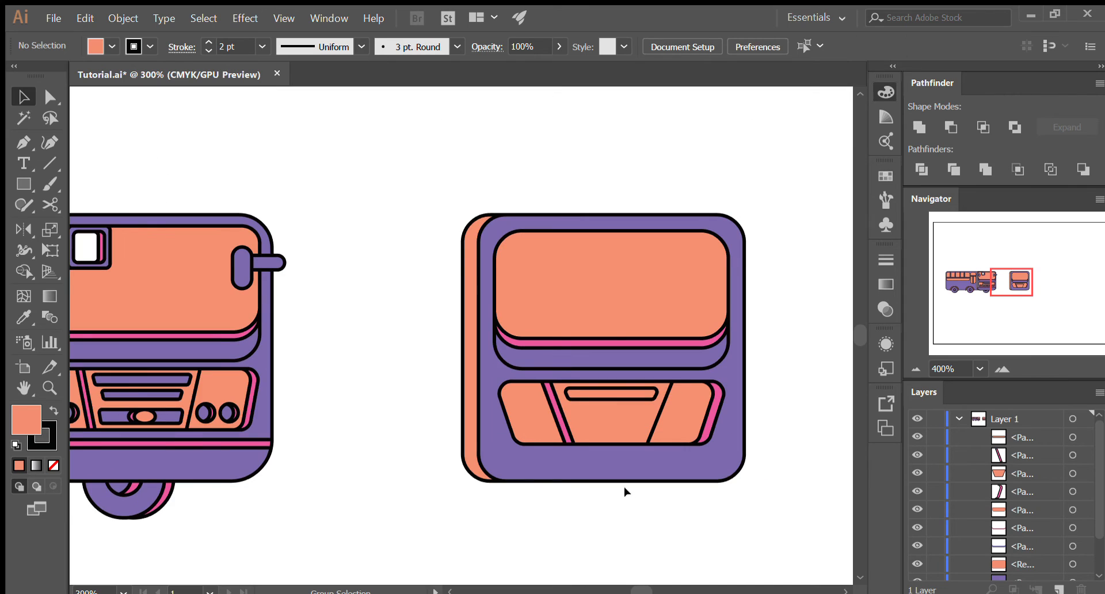
left_click(614, 389)
key("i")
left_click(737, 390)
key("v")
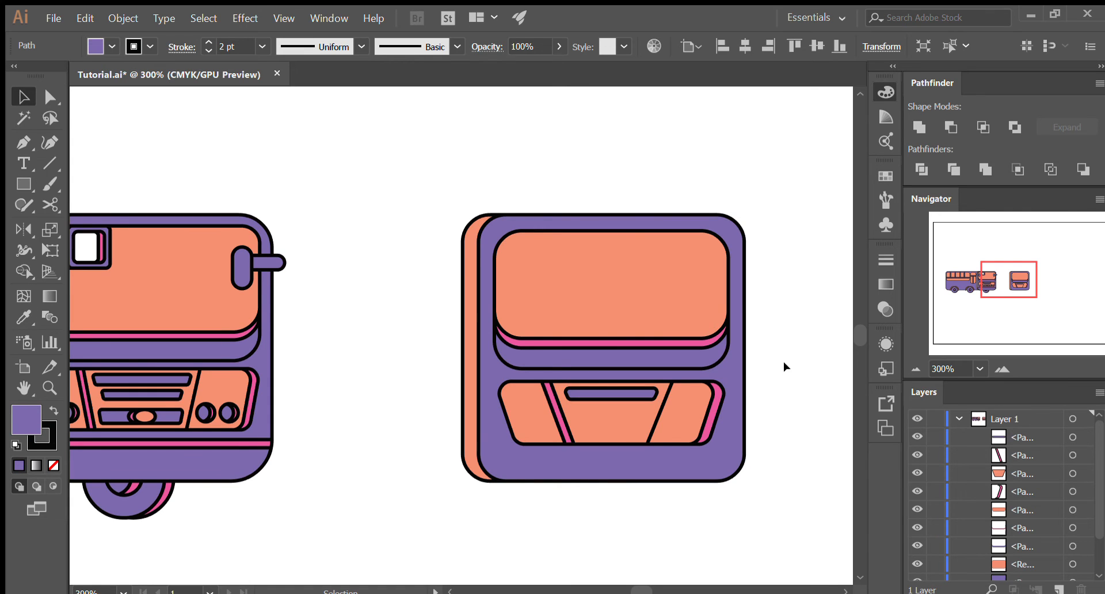
left_click(783, 362)
- Duplicate the purple slot directly below itself and narrow the copy symmetrically about its center
scroll(564, 459, "down", 2)
scroll(610, 429, "up", 1)
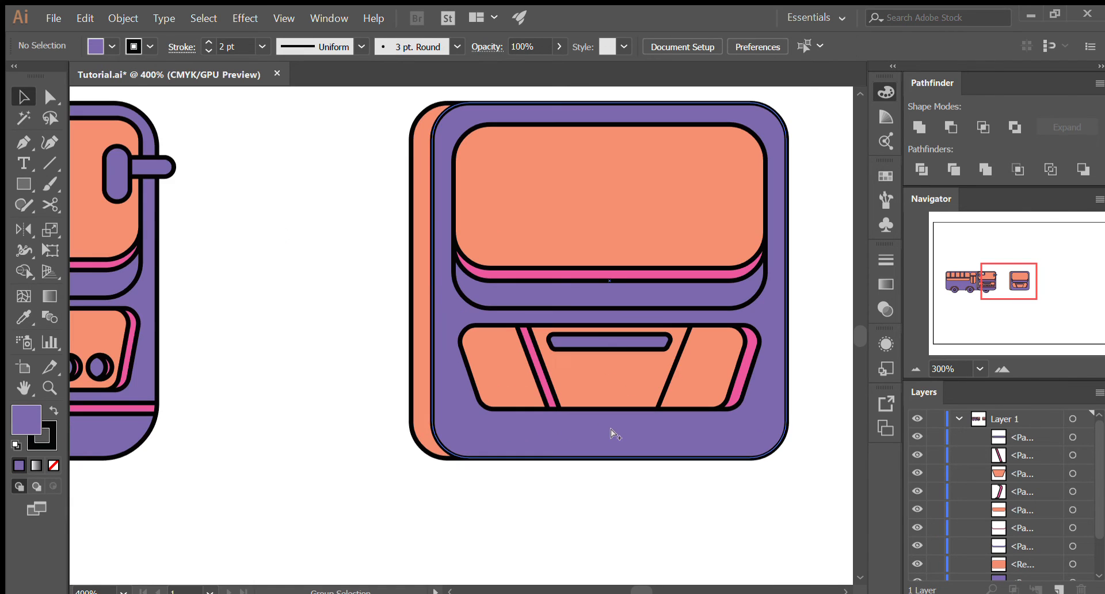
left_click(623, 341, "ctrl")
left_click(623, 341)
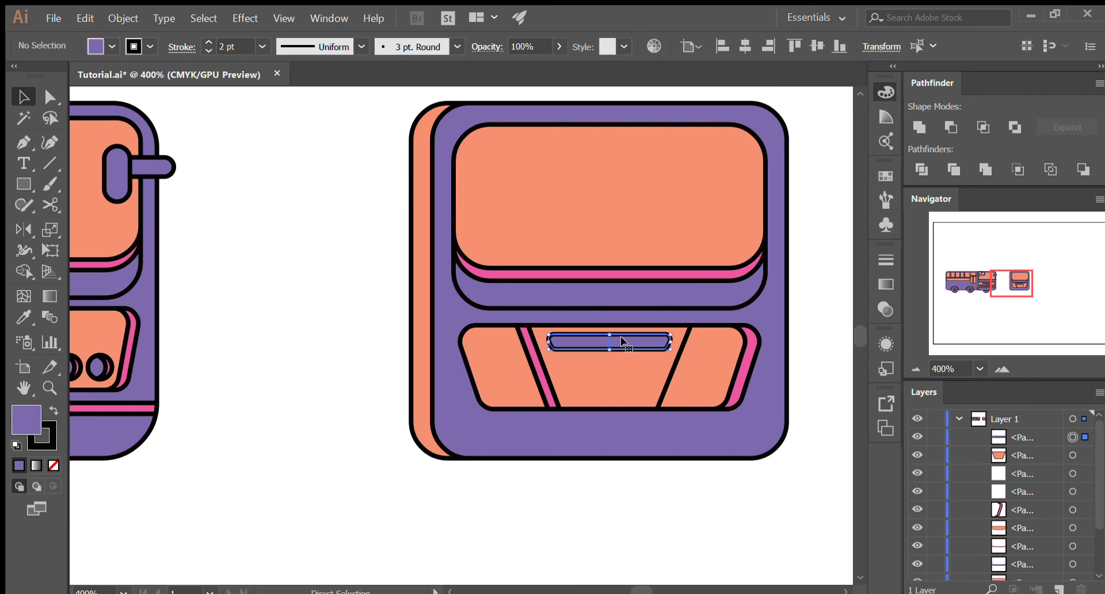
left_click_drag(621, 341, 656, 369)
key("ctrl+z")
scroll(630, 404, "up", 2)
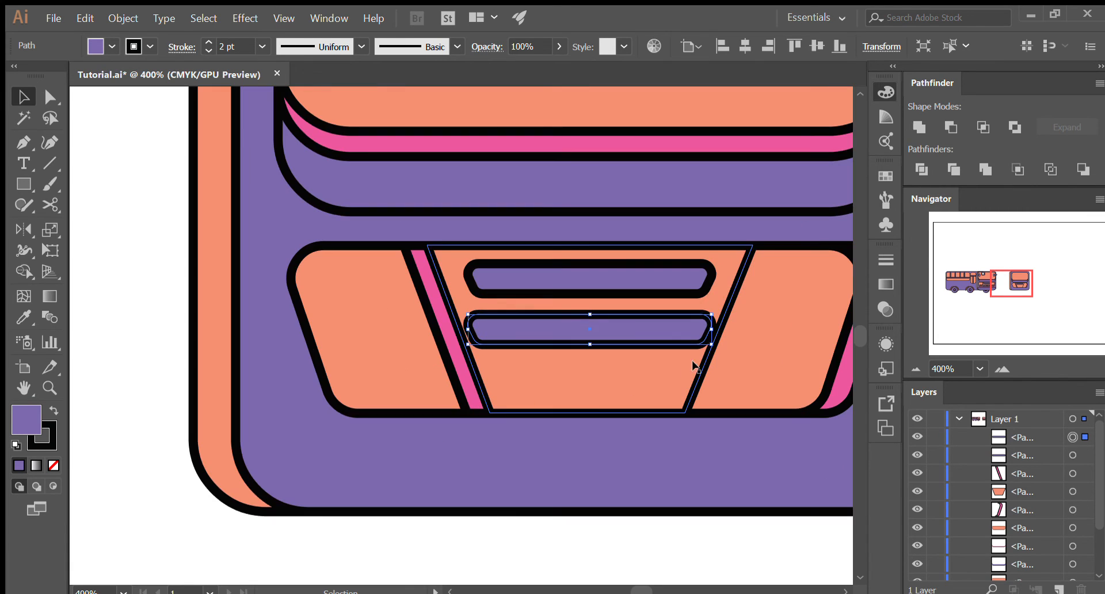
left_click_drag(704, 329, 687, 330)
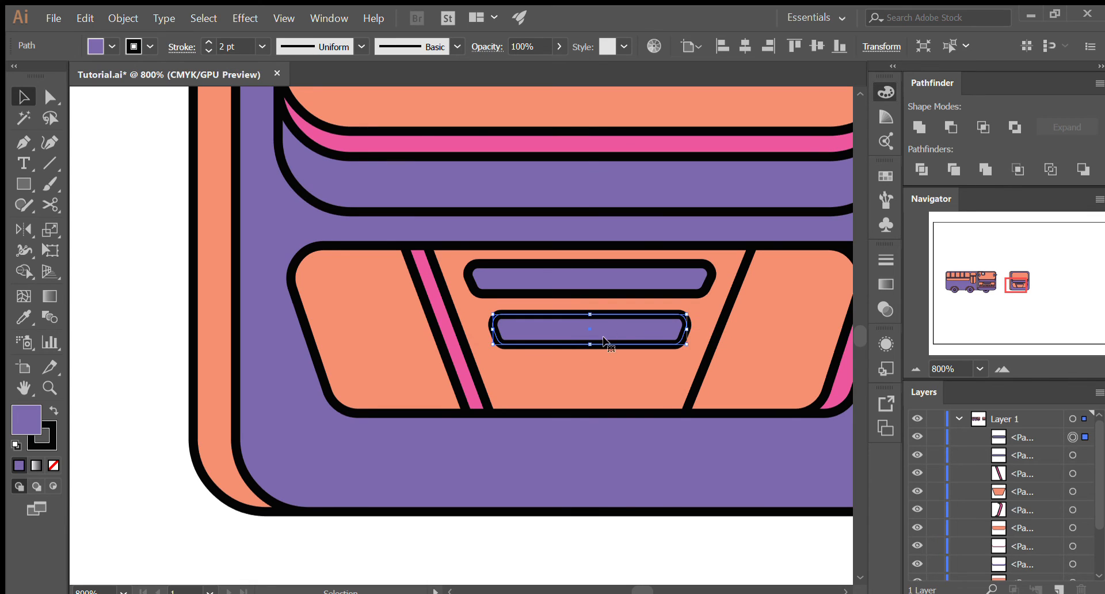
- Nudge the second slot slightly up toward the first one, and deselect it
left_click(570, 461)
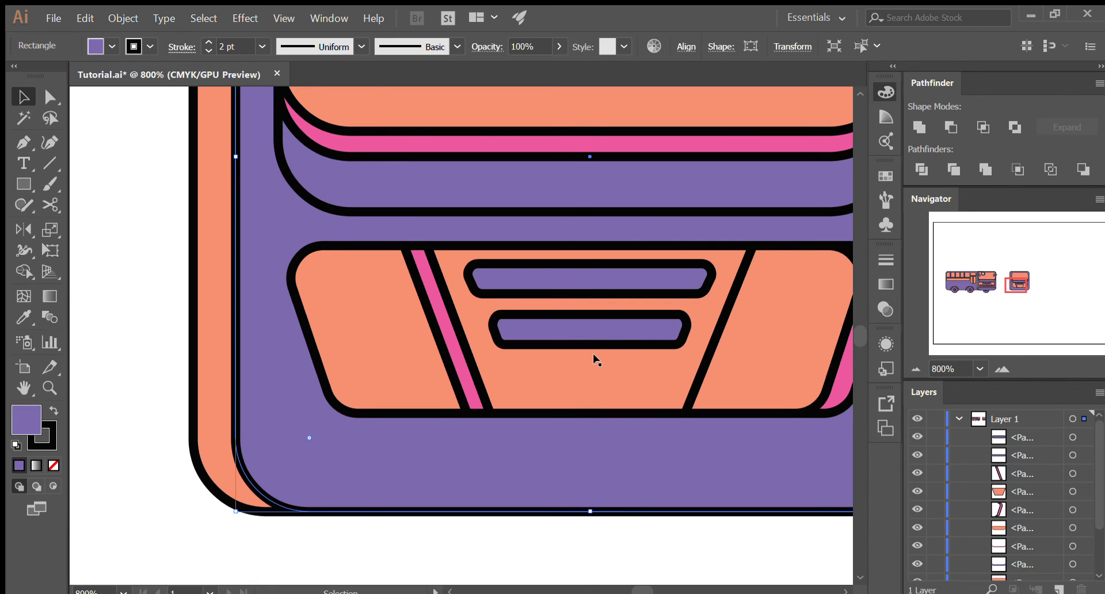
left_click(601, 326)
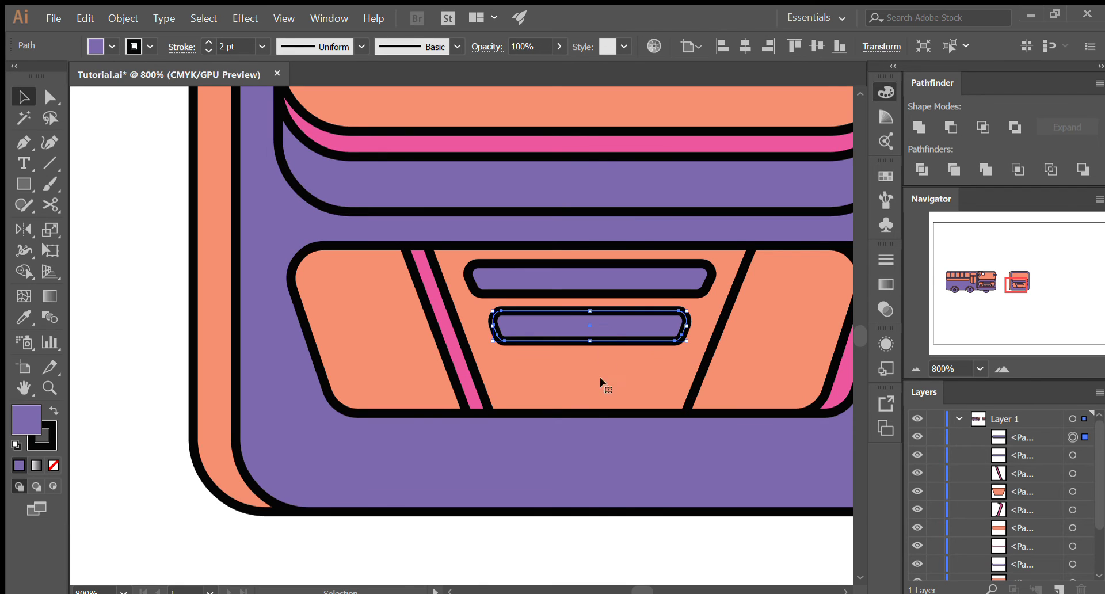
left_click(592, 524)
scroll(587, 521, "down", 3)
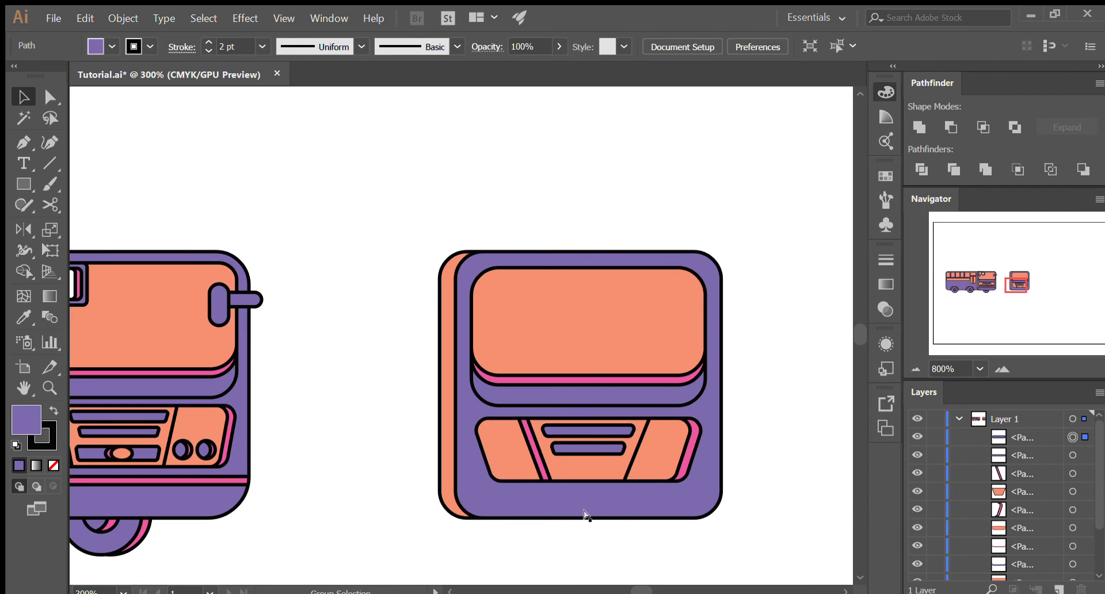
left_click(254, 415)
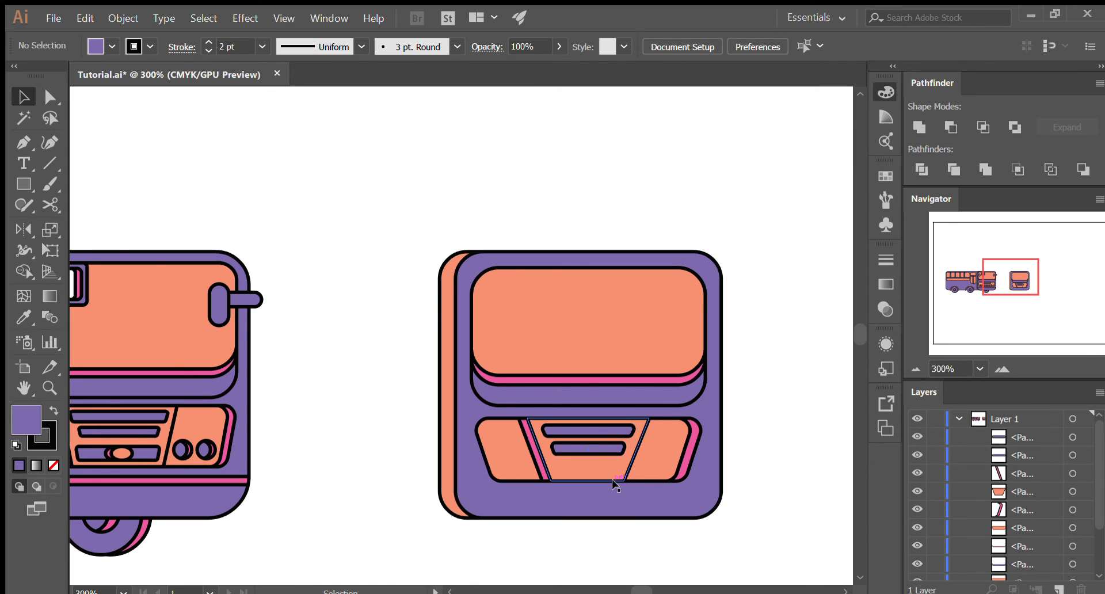
- Duplicate the top slot to the bottom of the middle trapezoid, make the copy slightly taller and symmetrically narrower, and deselect it
scroll(614, 484, "up", 3)
left_click(568, 330)
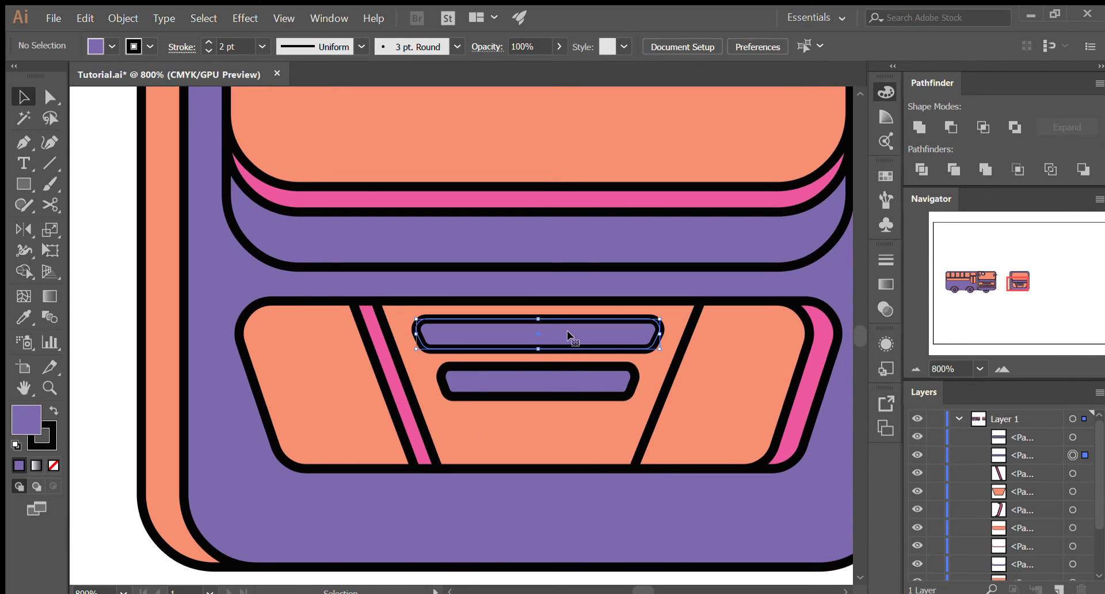
left_click_drag(537, 330, 539, 413)
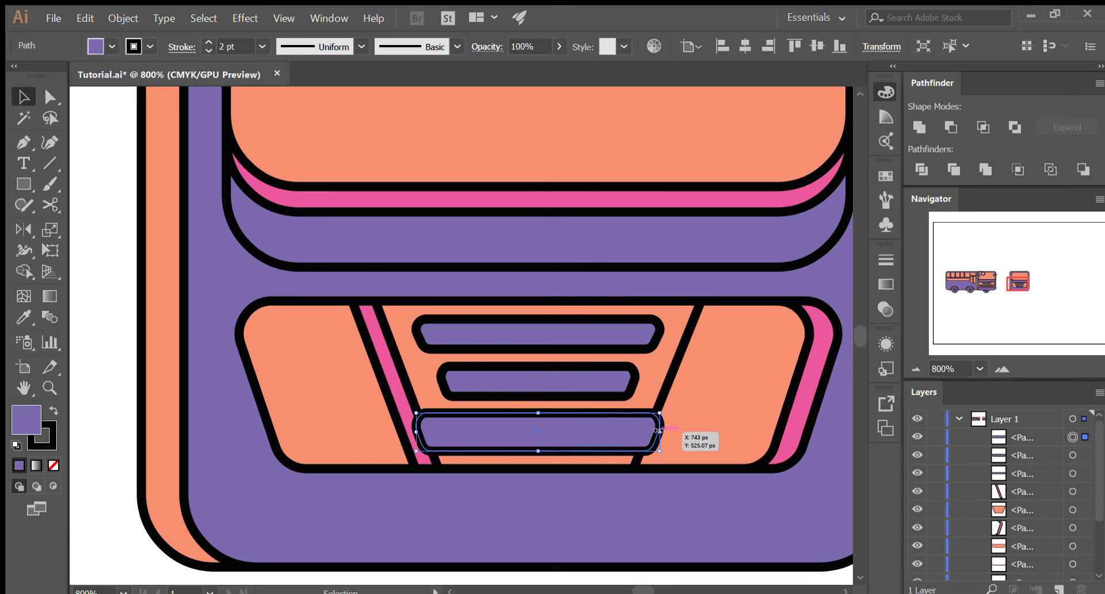
left_click_drag(660, 430, 619, 434)
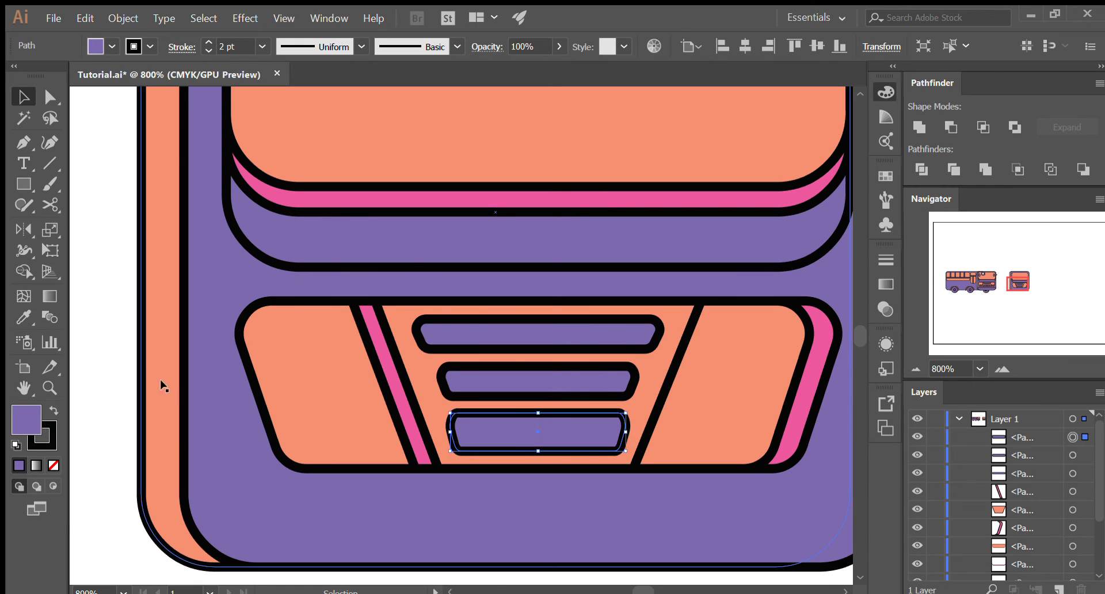
left_click(114, 369)
scroll(642, 373, "down", 4)
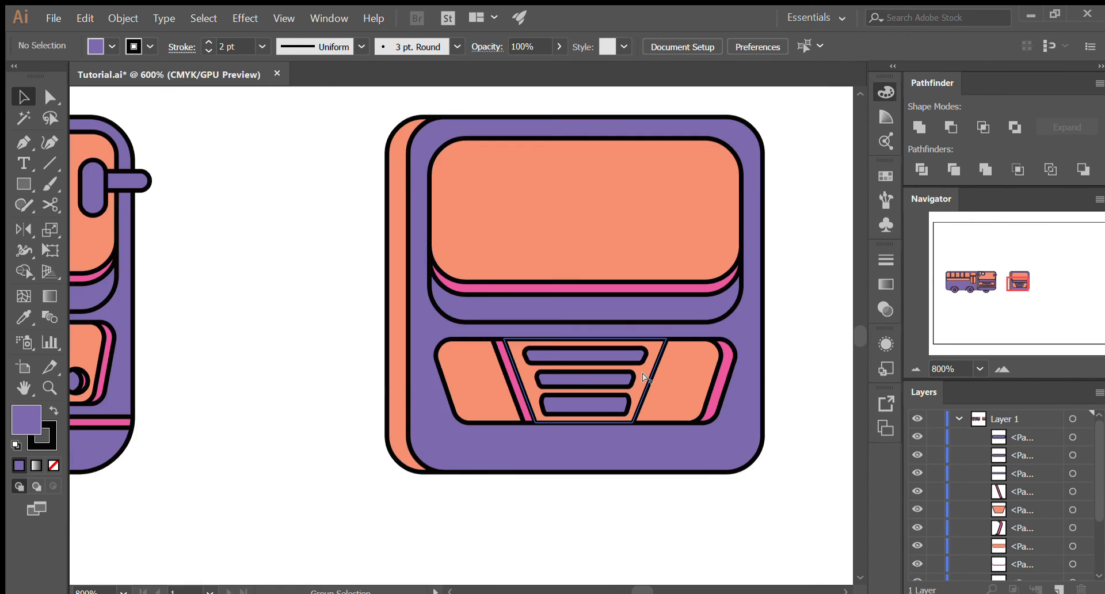
- Examine the original bus's grille slots and center emblem as a reference for the new grille's lowest slot
scroll(621, 397, "up", 2)
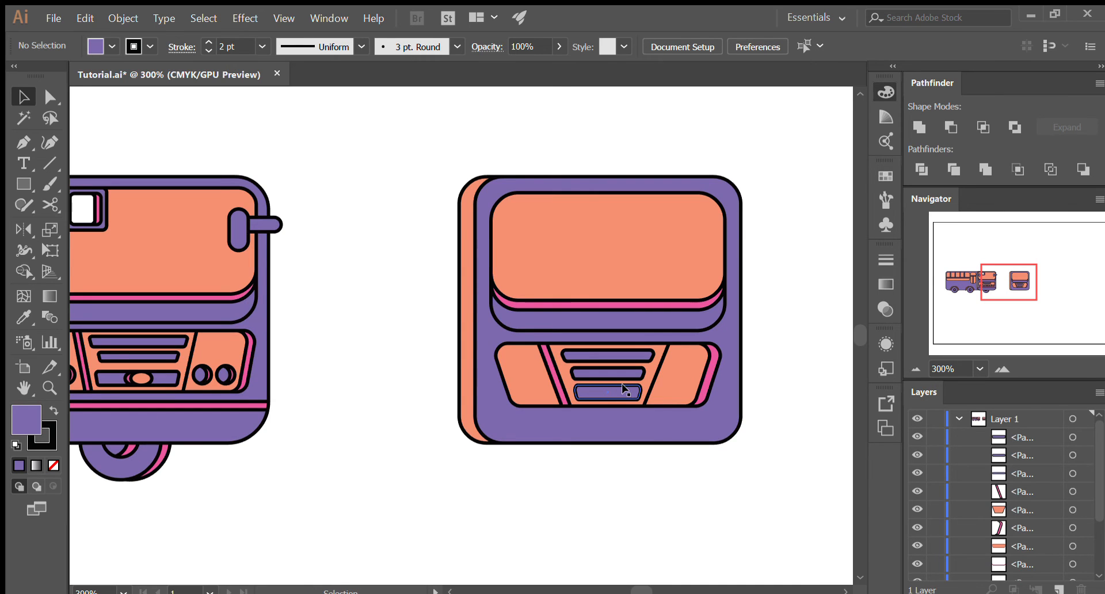
scroll(622, 389, "up", 4)
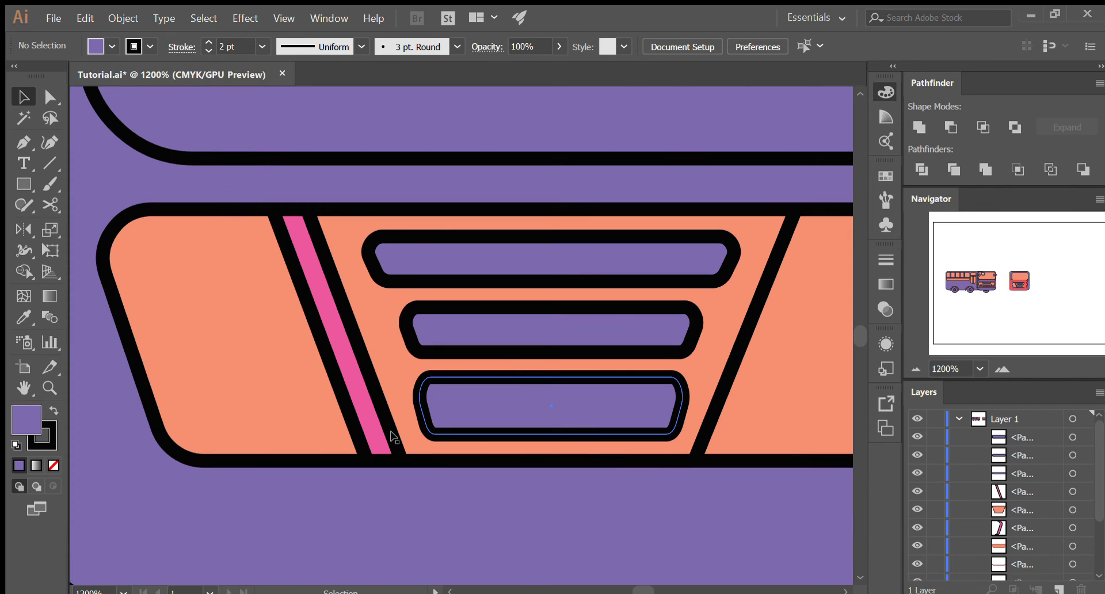
scroll(296, 422, "down", 4)
left_click(330, 420)
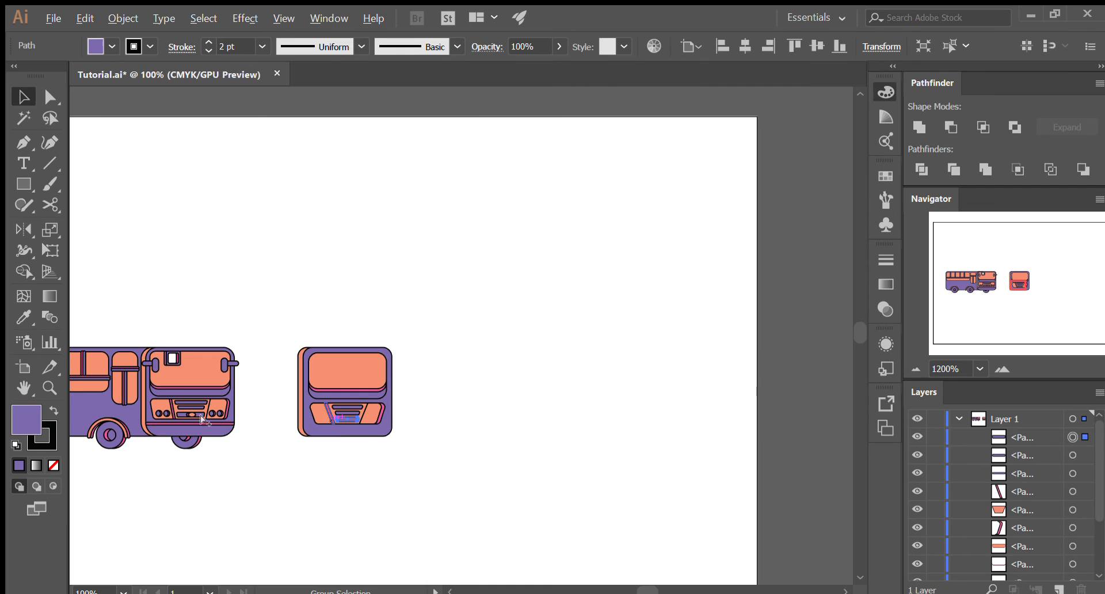
scroll(226, 421, "up", 5)
left_click(438, 445)
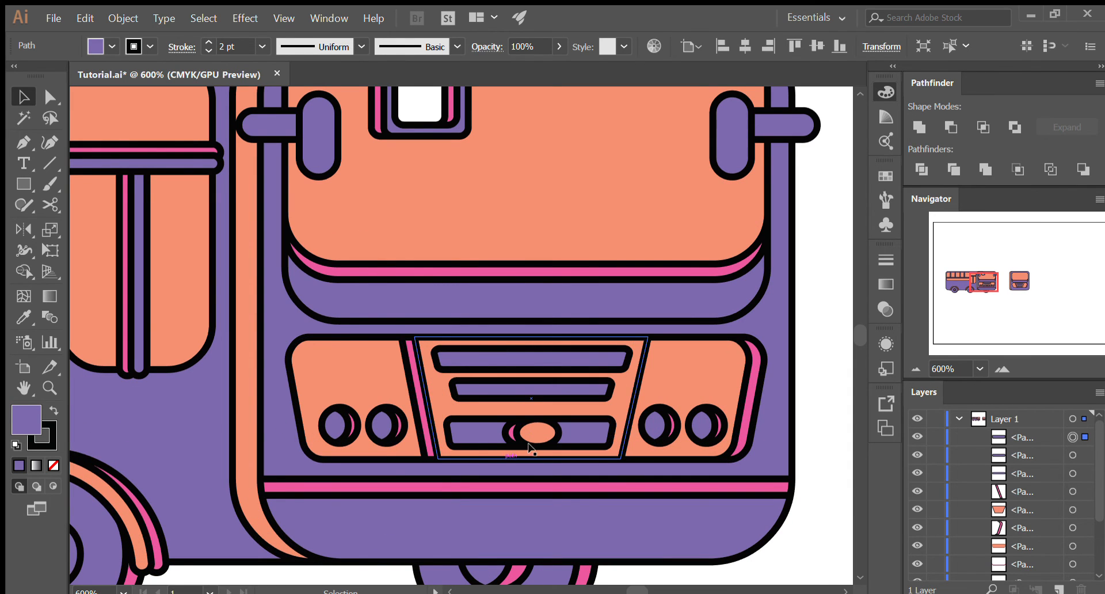
scroll(275, 402, "down", 3)
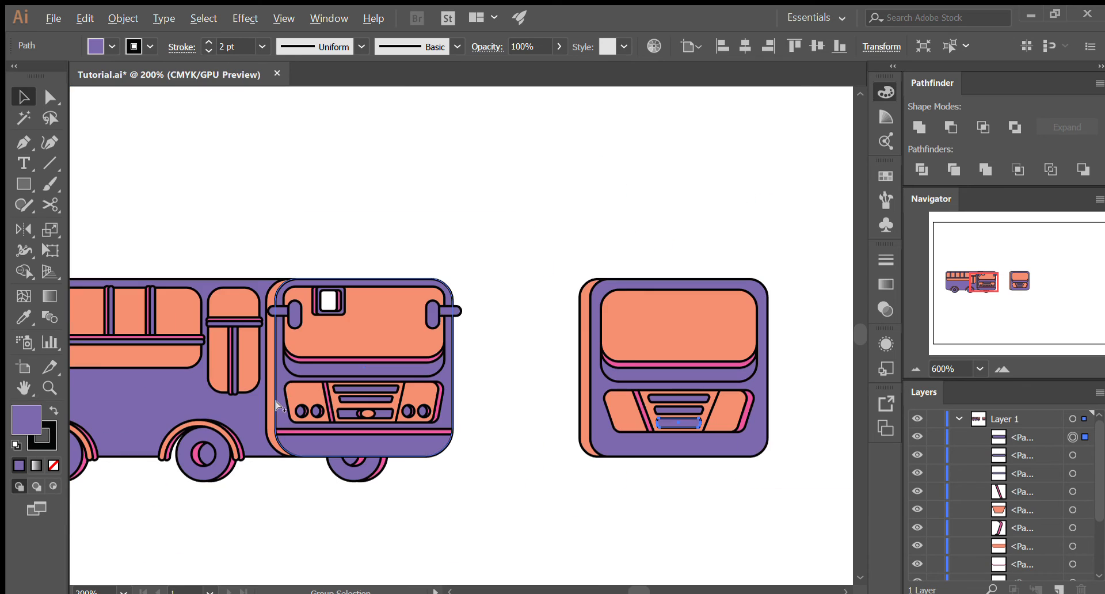
left_click(666, 427)
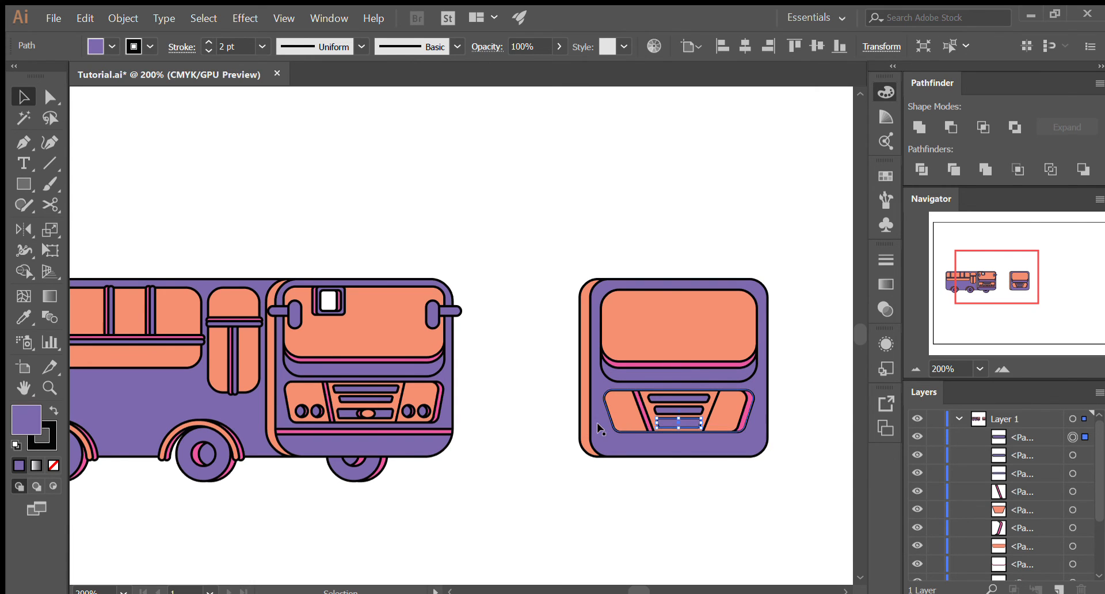
- Draw an ellipse over the center of the lowest grille slot, using the bus side's orange fill and black 2 pt stroke, and deselect it
scroll(699, 423, "up", 4)
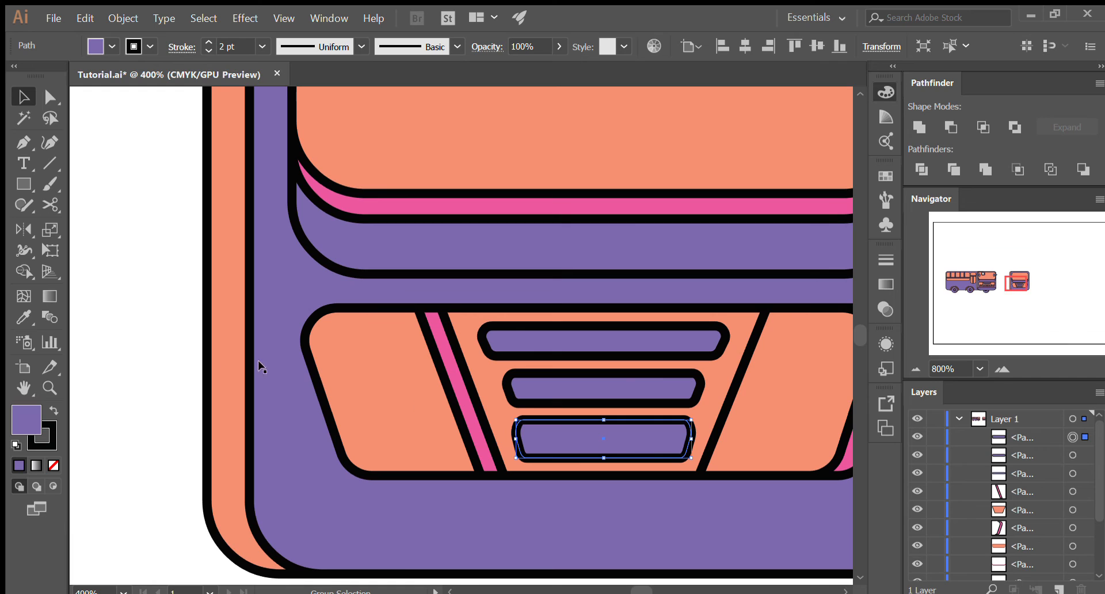
left_click(232, 356)
left_click(197, 370)
scroll(471, 440, "down", 4)
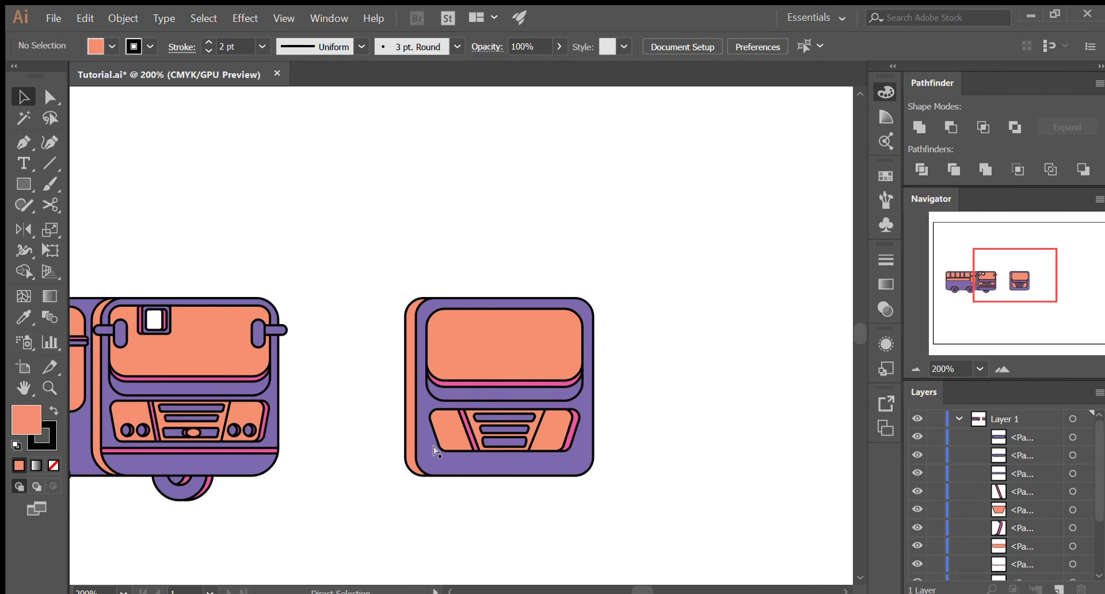
scroll(480, 451, "up", 1)
scroll(480, 451, "up", 2)
left_click(24, 184)
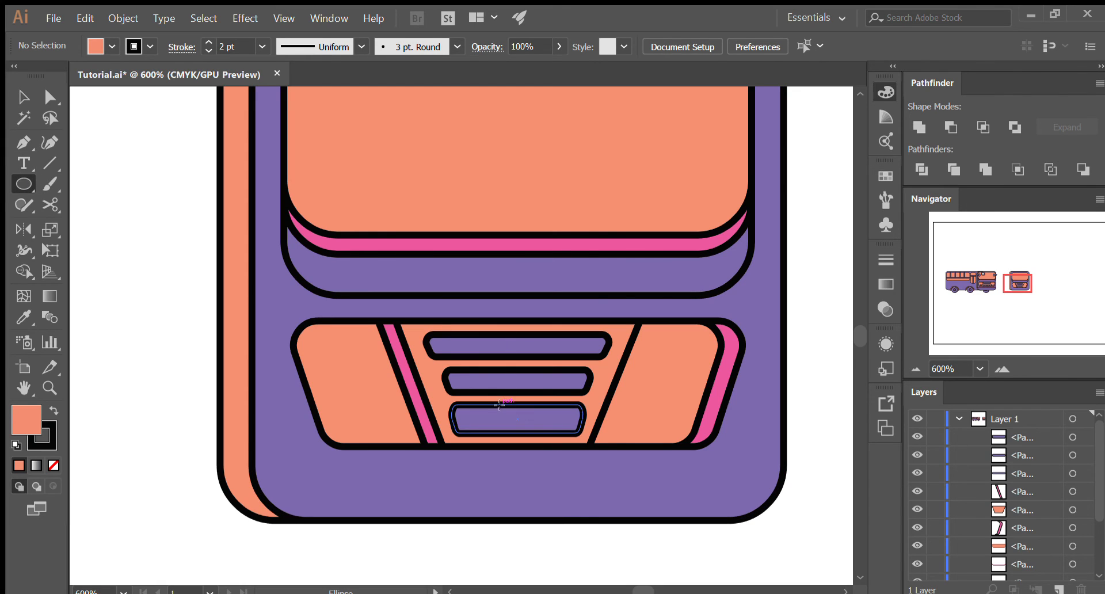
left_click_drag(498, 404, 544, 433)
key("v")
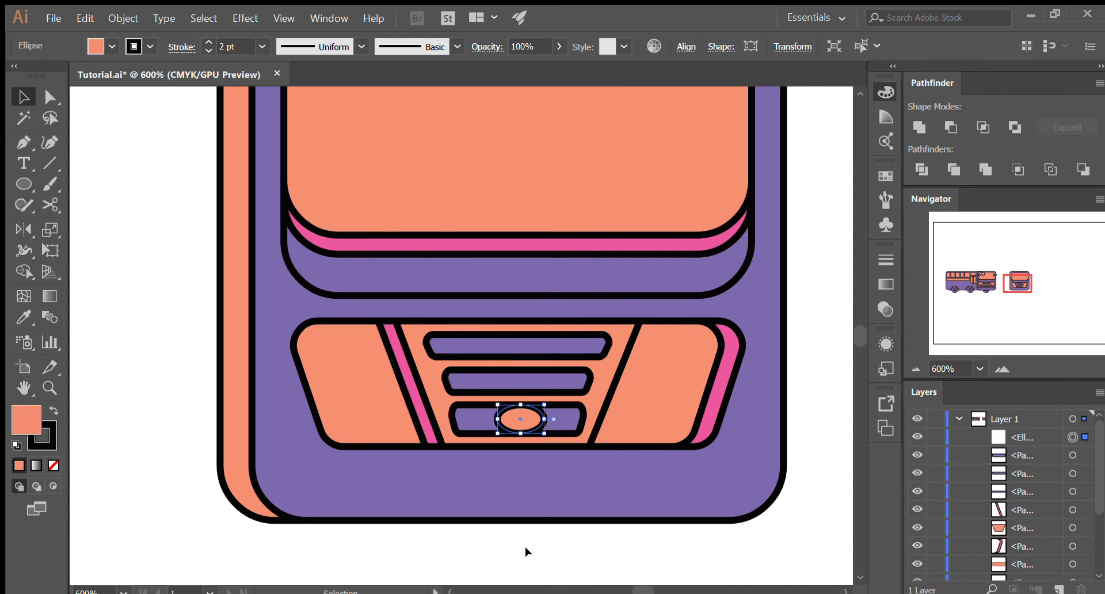
scroll(528, 455, "up", 1)
key("ctrl+shift+a")
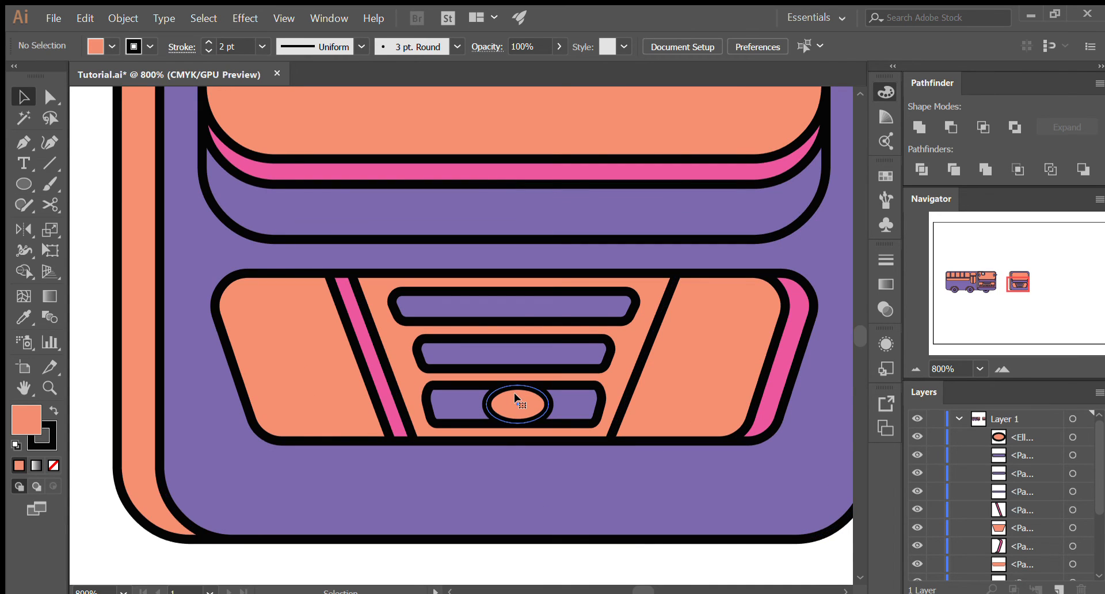
- Duplicate the orange ellipse slightly to the right so the two overlap, and deselect the copy
left_click(515, 398)
left_click_drag(514, 396, 481, 409)
left_click(484, 550)
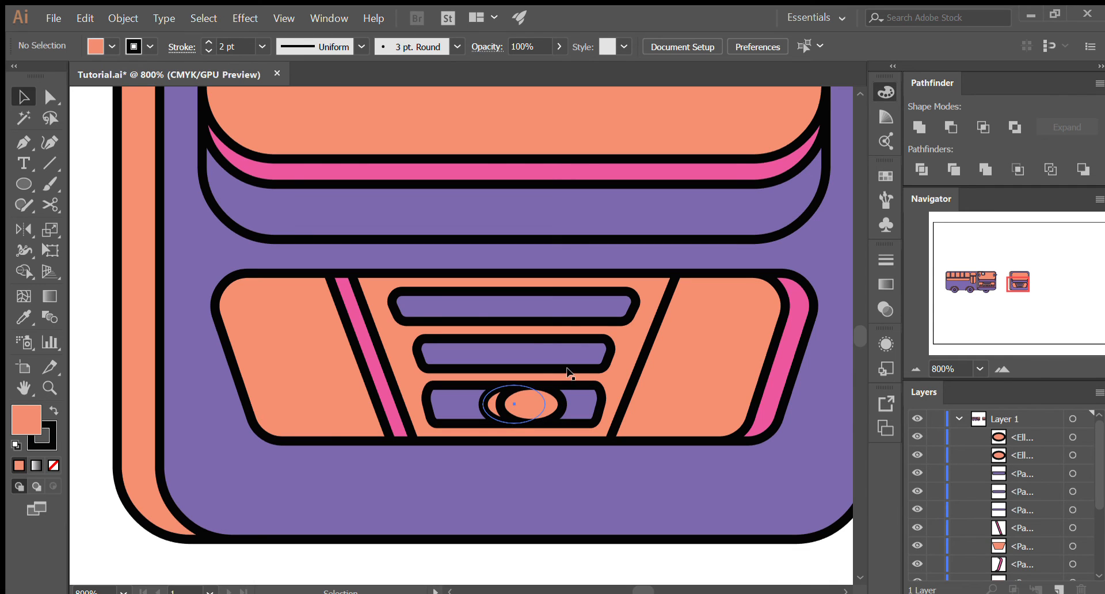
- Recolor the rear ellipse of the emblem pink by sampling the grille's pink side strip with the Eyedropper, and deselect it
left_click(492, 404)
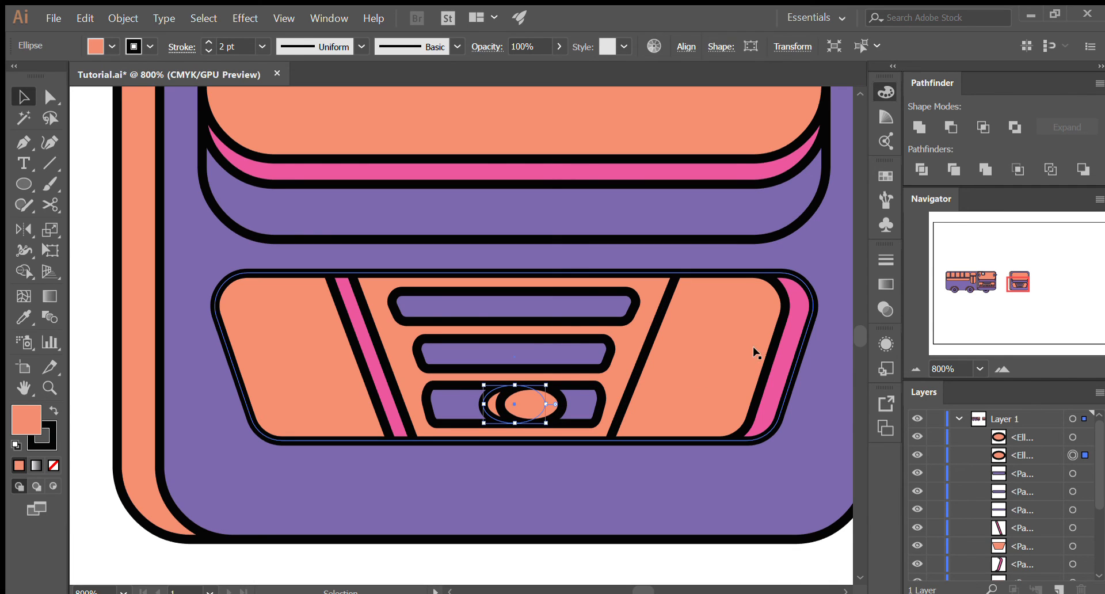
key("i")
left_click(783, 349)
key("v")
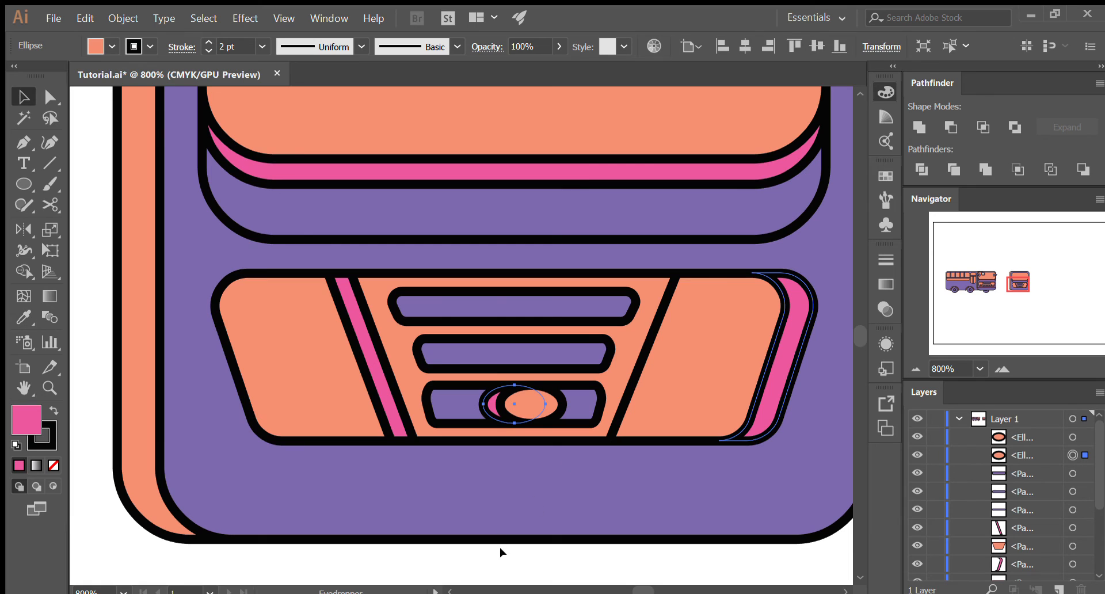
left_click(511, 575)
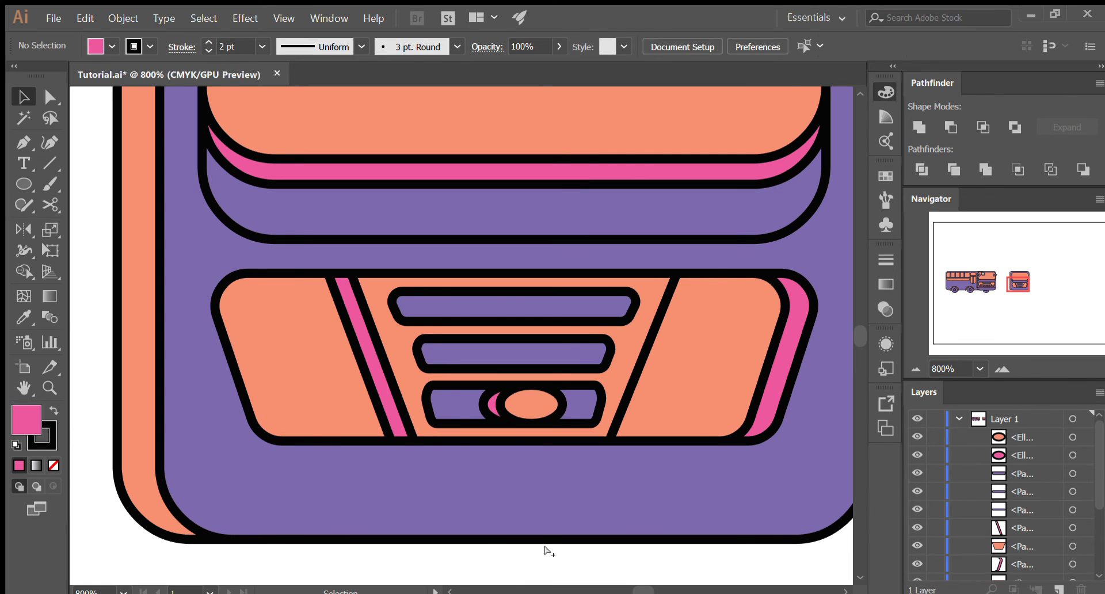
- Draw a small pink circle as a headlight near the bottom of the grille's left section, and deselect it
scroll(544, 549, "down", 3)
scroll(545, 550, "down", 1)
scroll(546, 518, "down", 1)
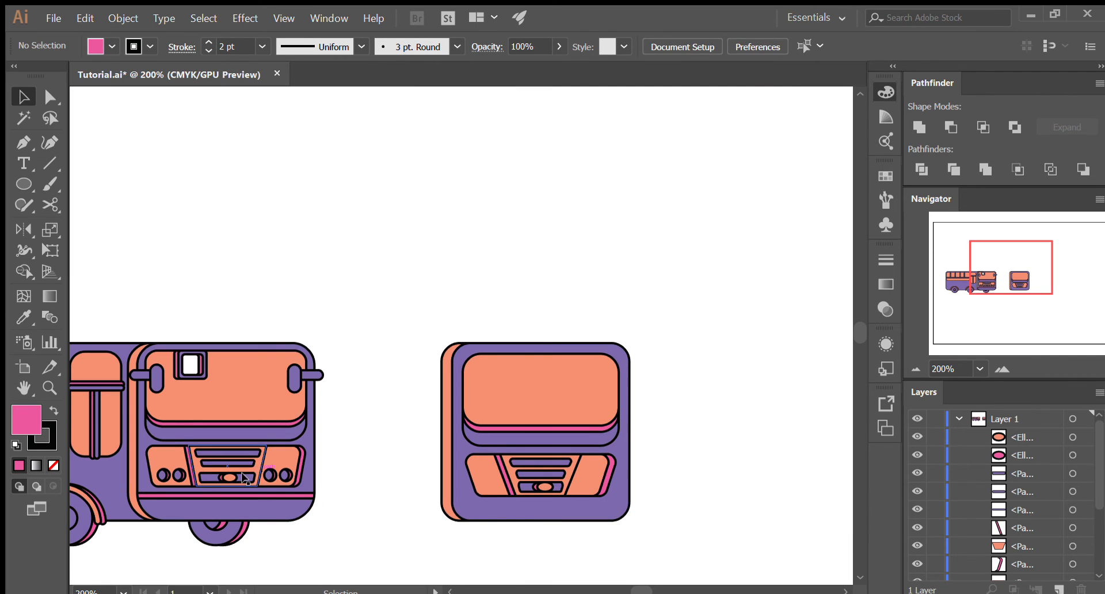
scroll(581, 504, "up", 3)
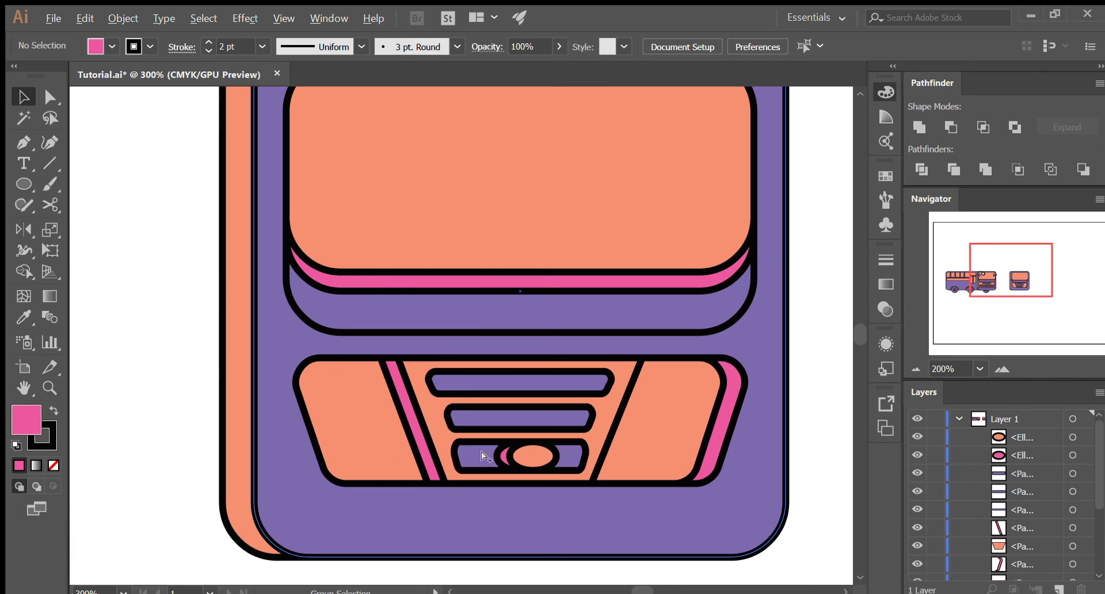
left_click(24, 184)
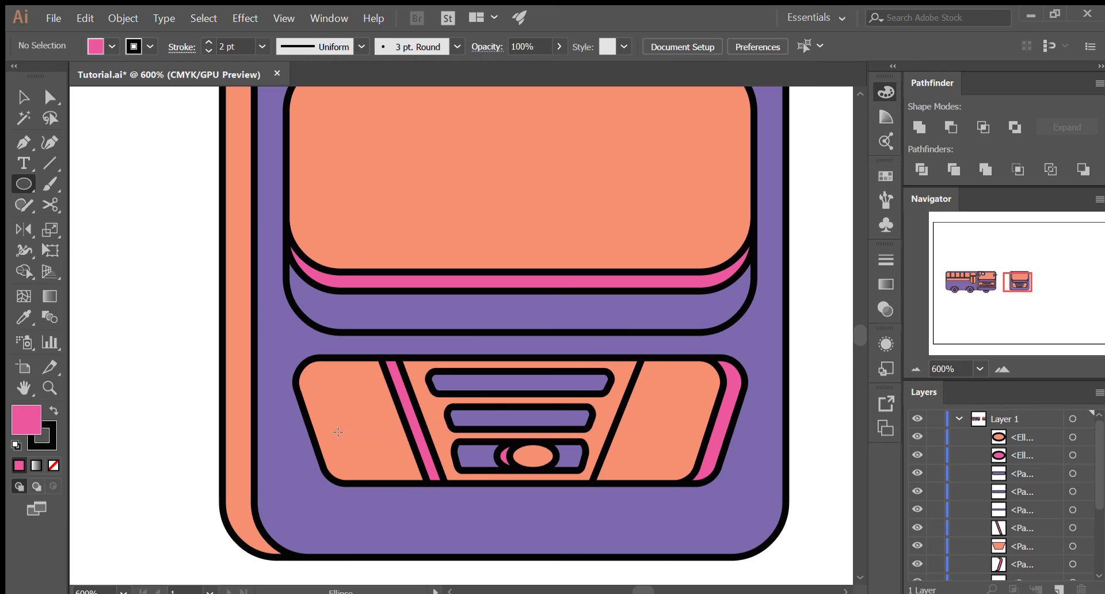
left_click_drag(338, 432, 376, 471)
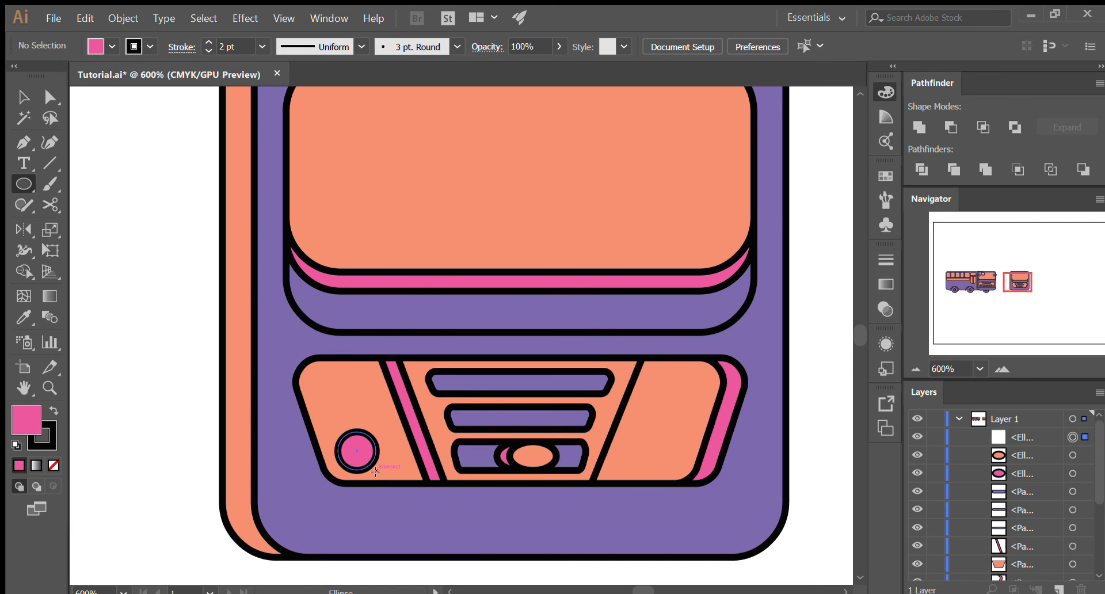
key("v")
left_click(200, 406)
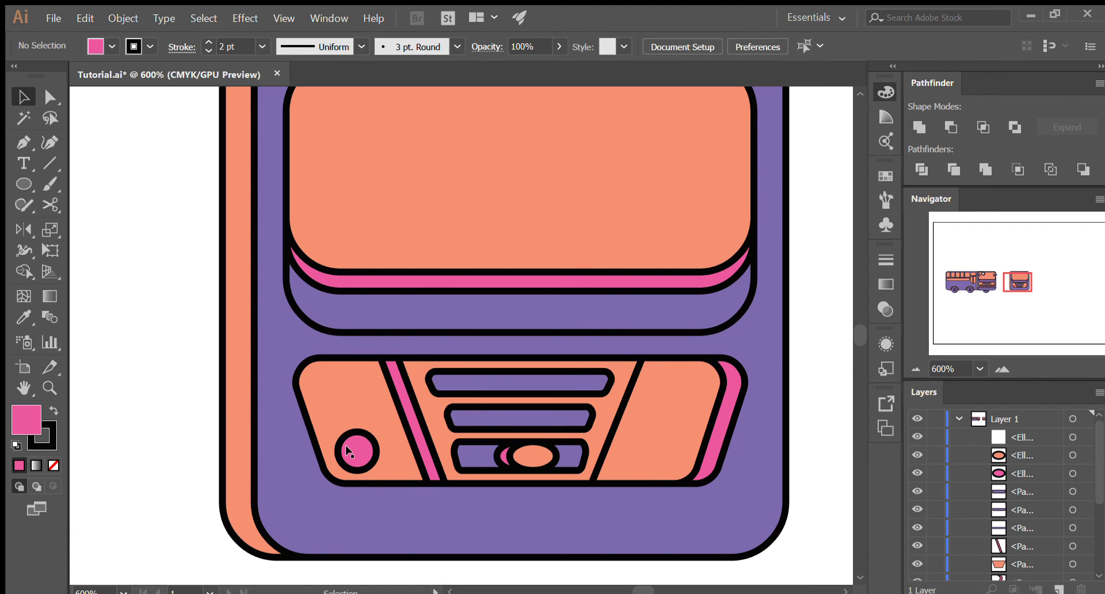
- Copy the pink headlight circle and paste the copy directly in front of it
left_click(363, 463)
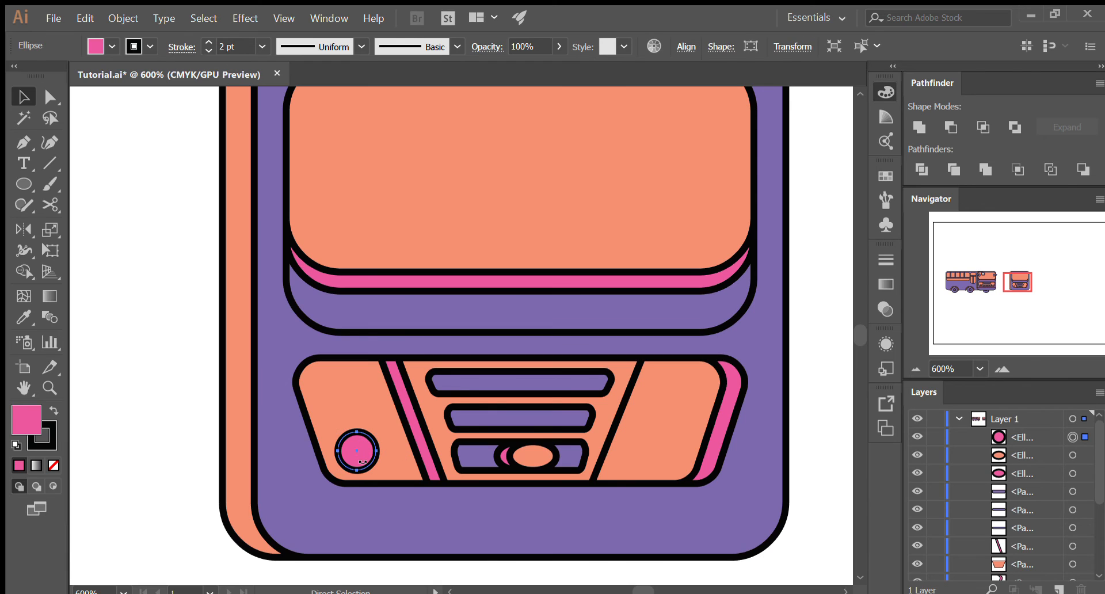
key("ctrl+c")
key("ctrl+f")
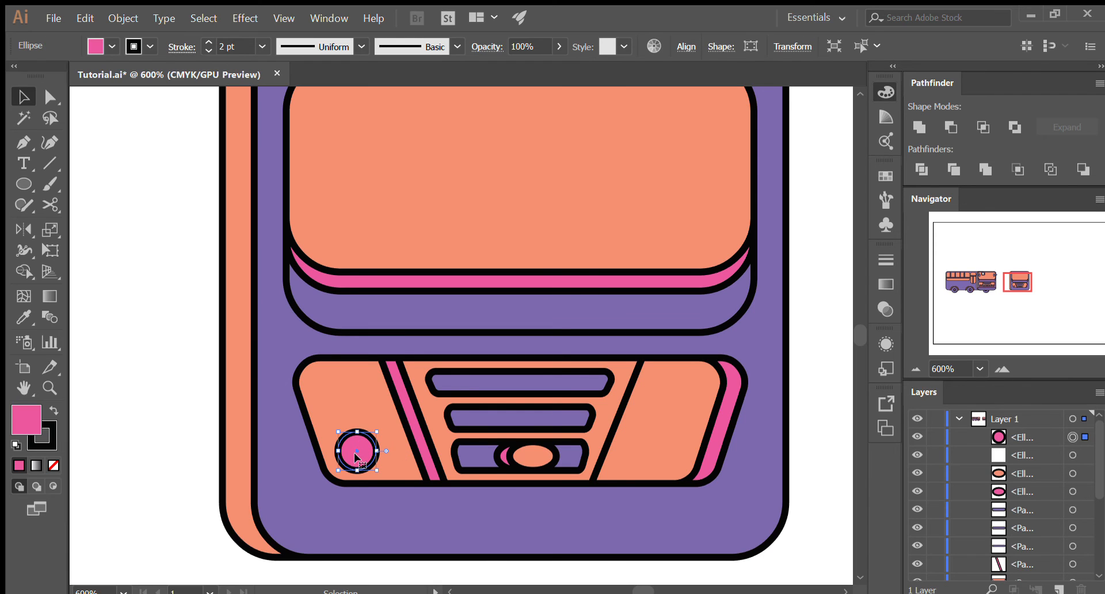
- Shift the front circle slightly left and paste another copy of the original circle in front
left_click_drag(350, 453, 342, 455)
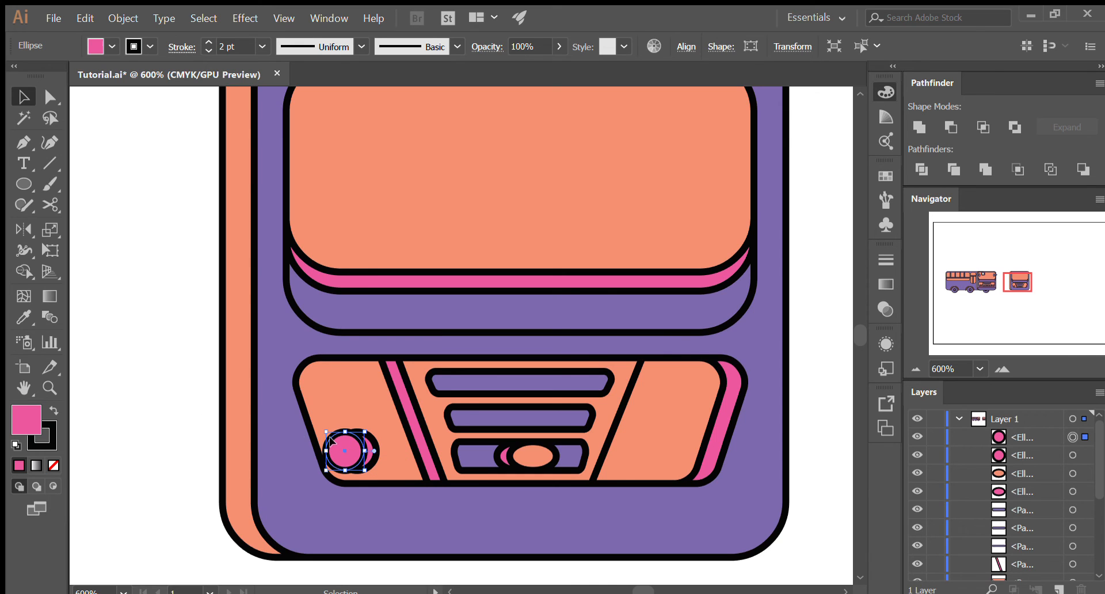
key("ctrl+shift+a")
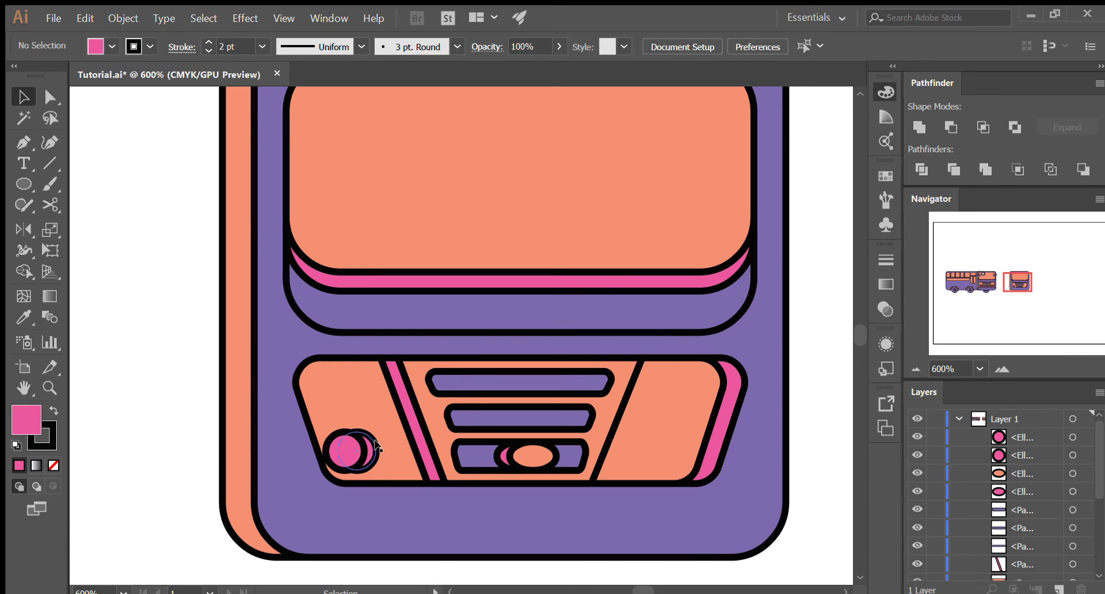
left_click(376, 452, "ctrl")
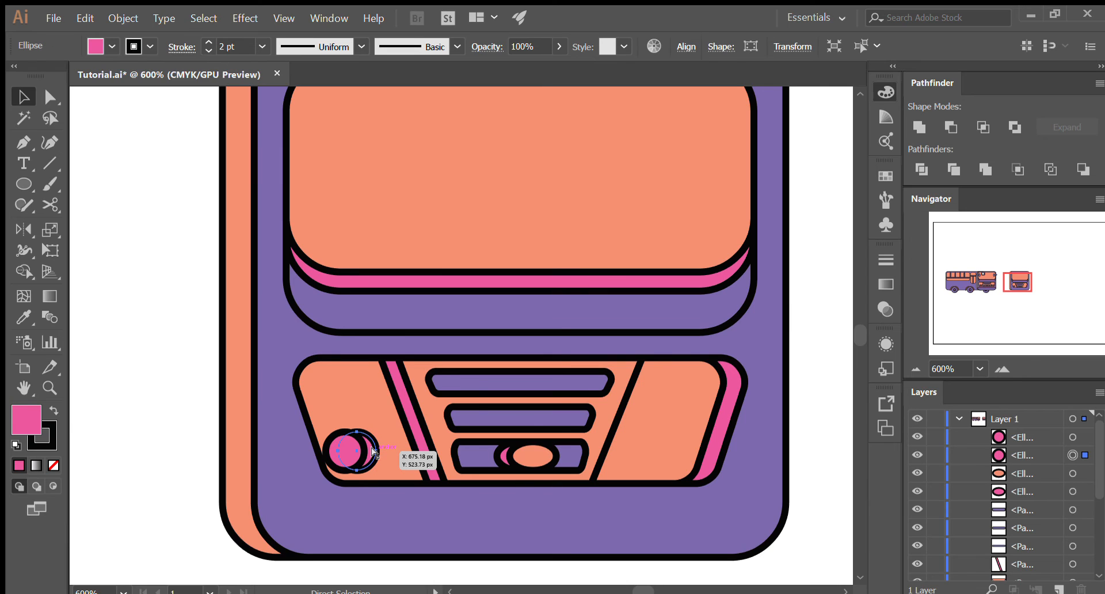
key("ctrl+shift+v")
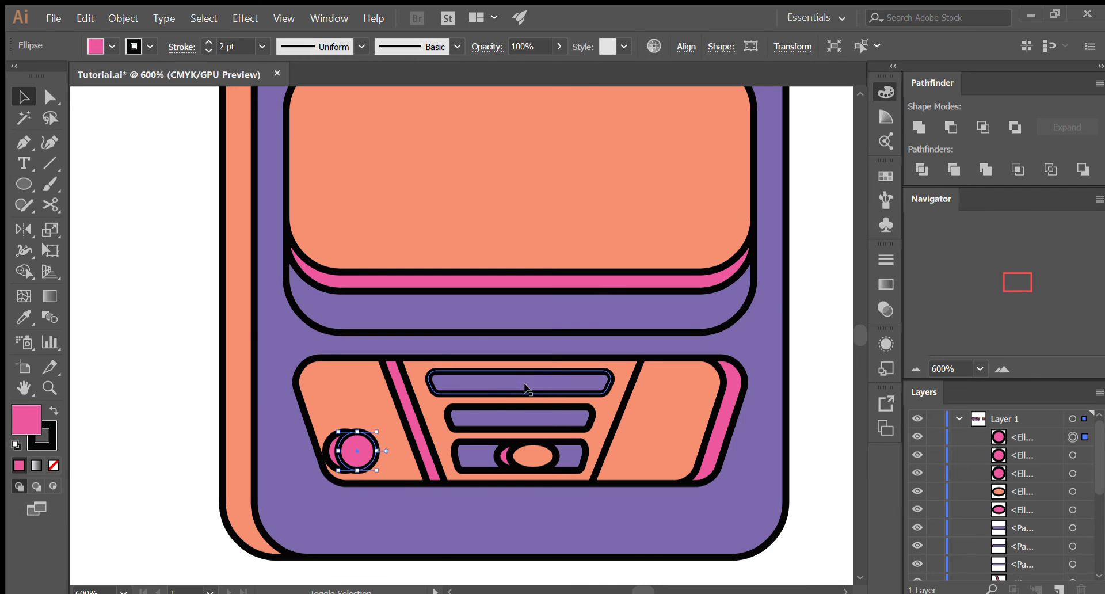
- Try Intersect and Minus Front on the left-shifted circle and the front copy, undoing each attempt
left_click(334, 450, "shift")
left_click(983, 127)
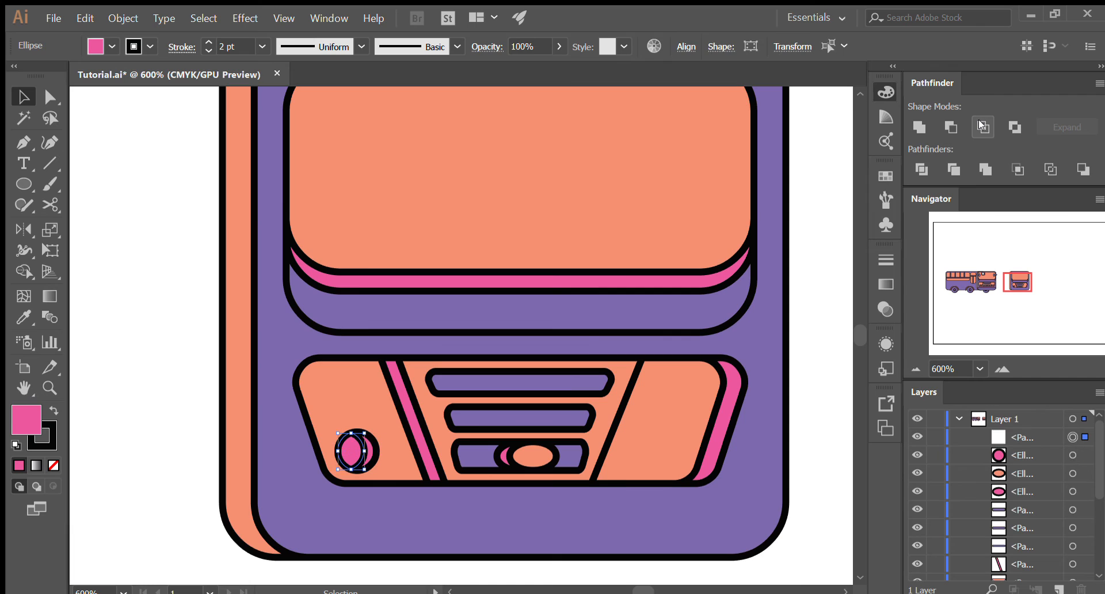
key("ctrl+z")
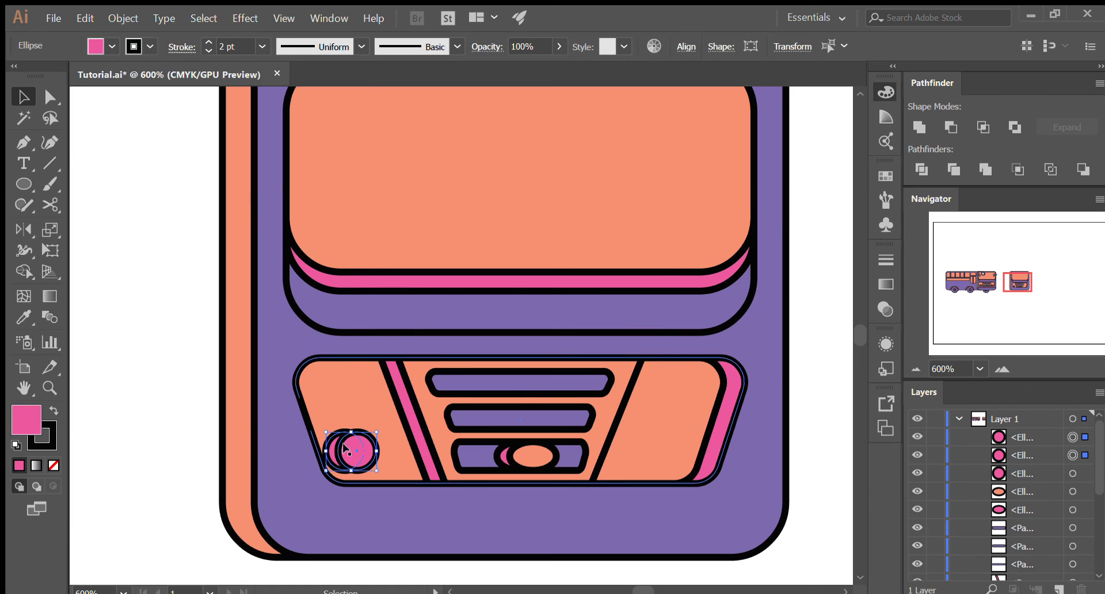
left_click(945, 123)
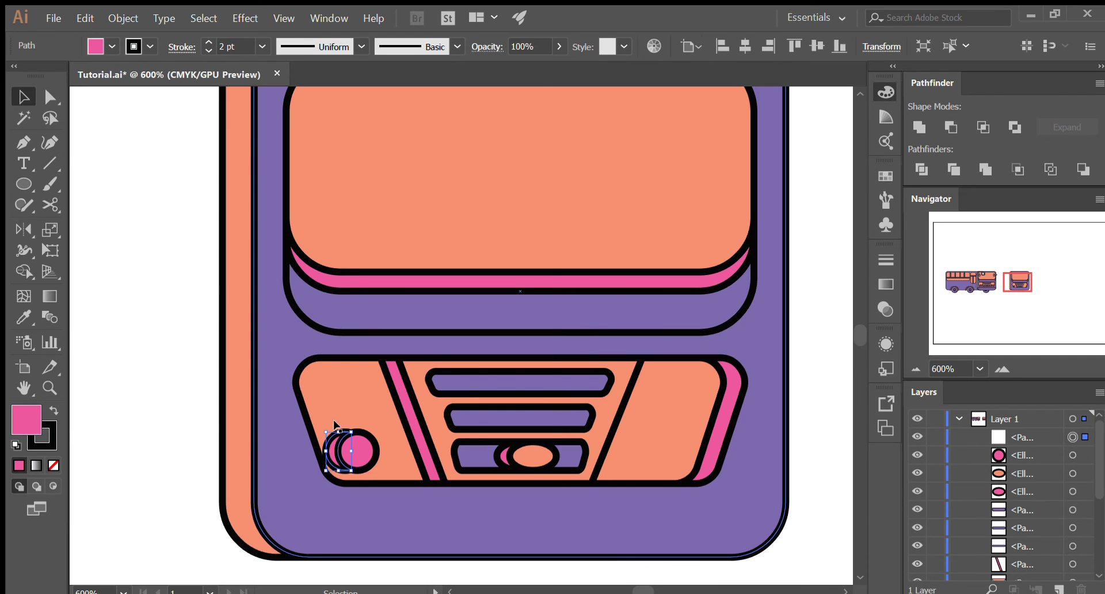
key("ctrl+z")
- Undo the extra circle's paste and the left shift, back to two stacked pink circles
left_click(355, 455, "ctrl")
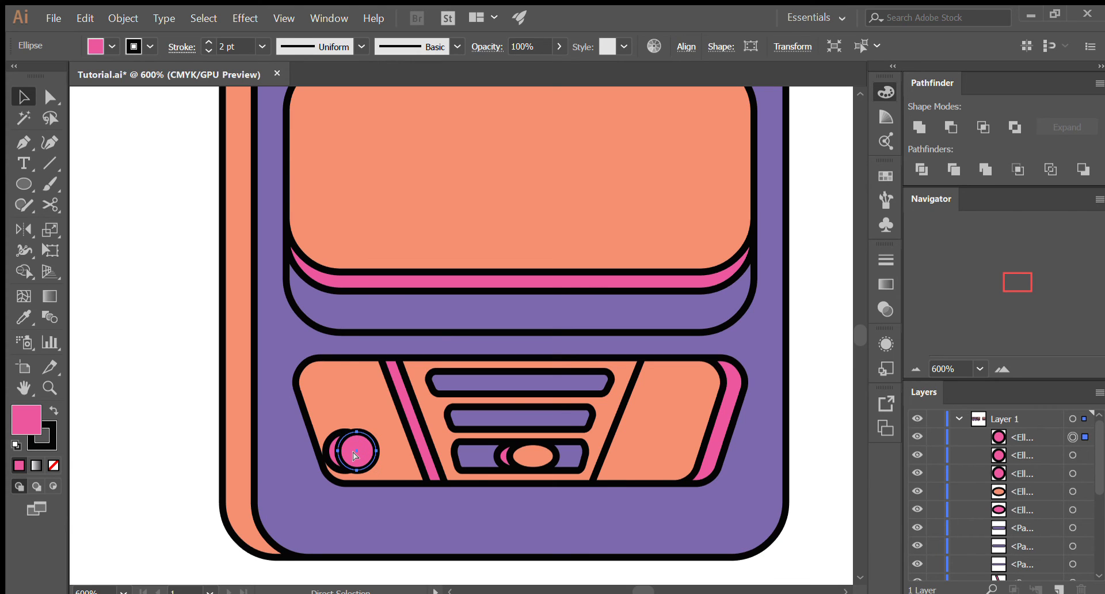
key("ctrl+z")
key("ctrl+z")
key("ctrl+z")
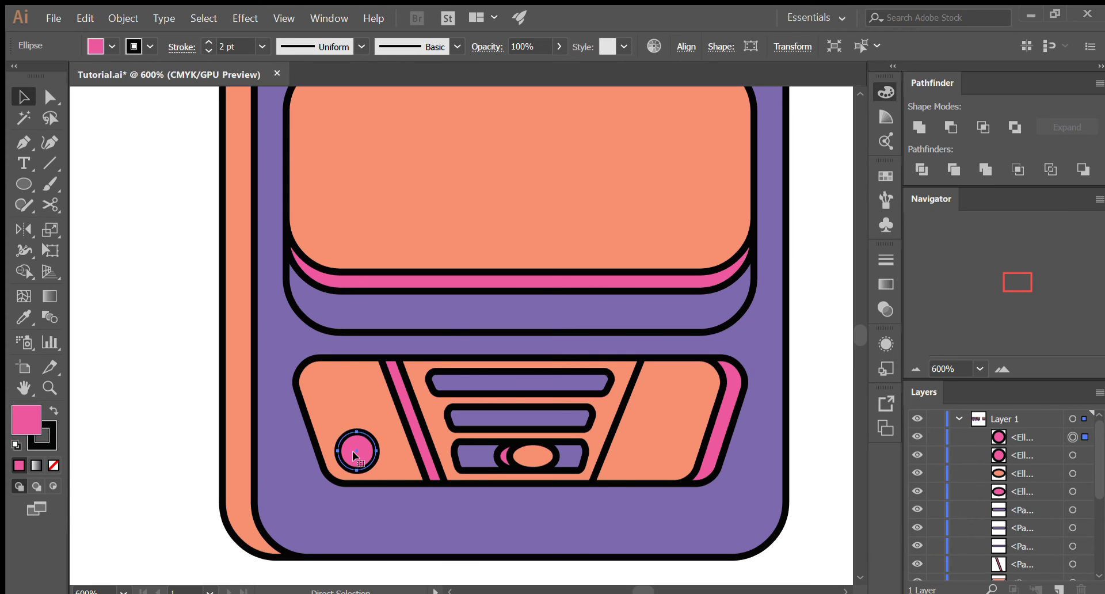
- Move the top pink circle slightly left and paste a copy of the original circle in front of both
left_click_drag(353, 453, 335, 452)
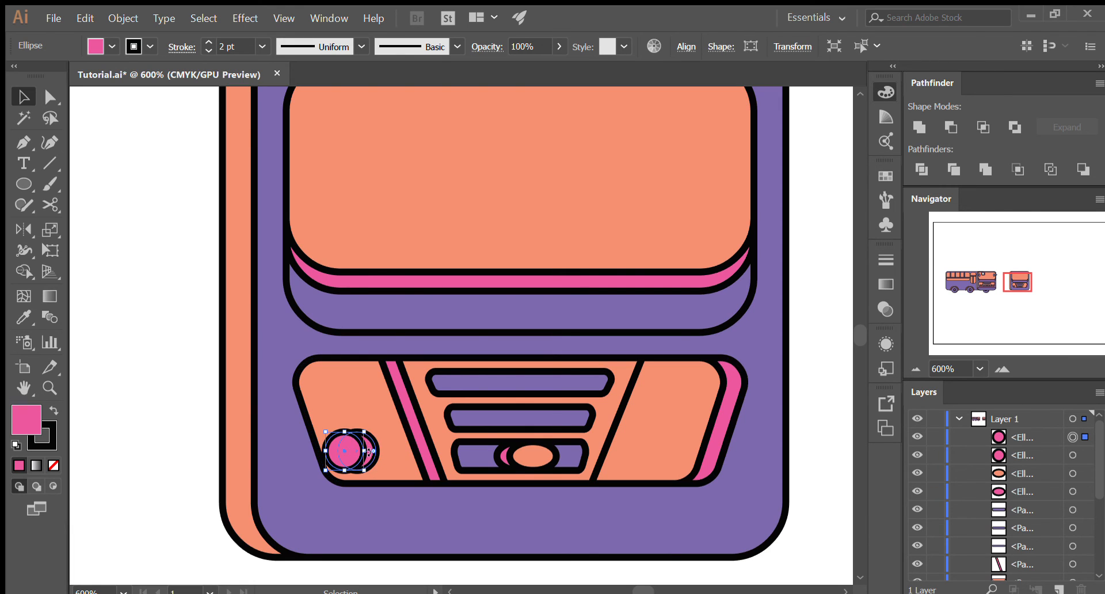
left_click(295, 427)
key("a")
left_click(363, 446)
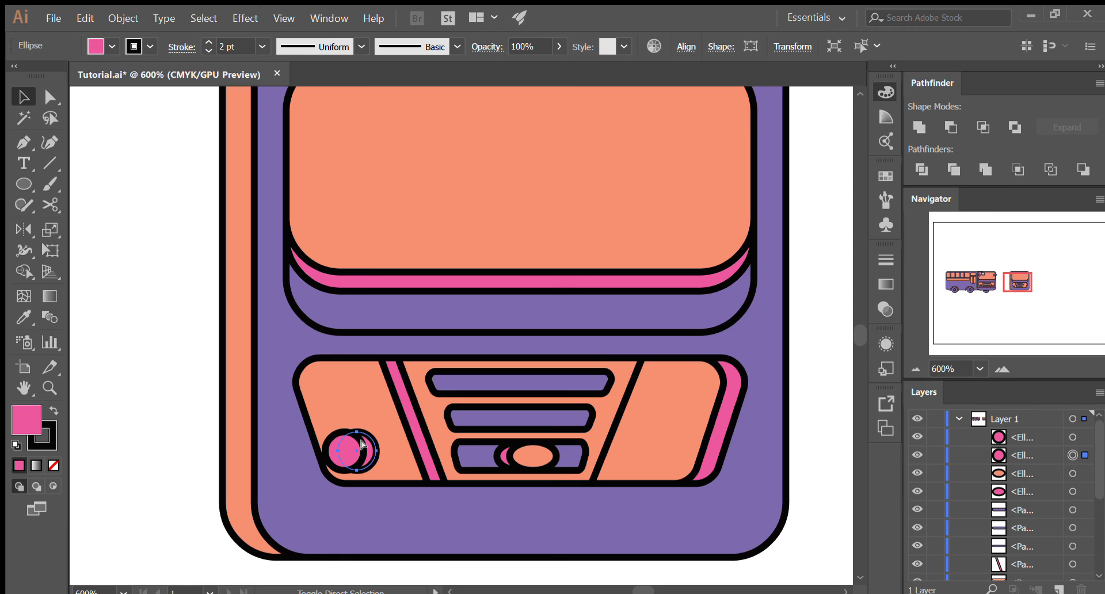
key("ctrl+f")
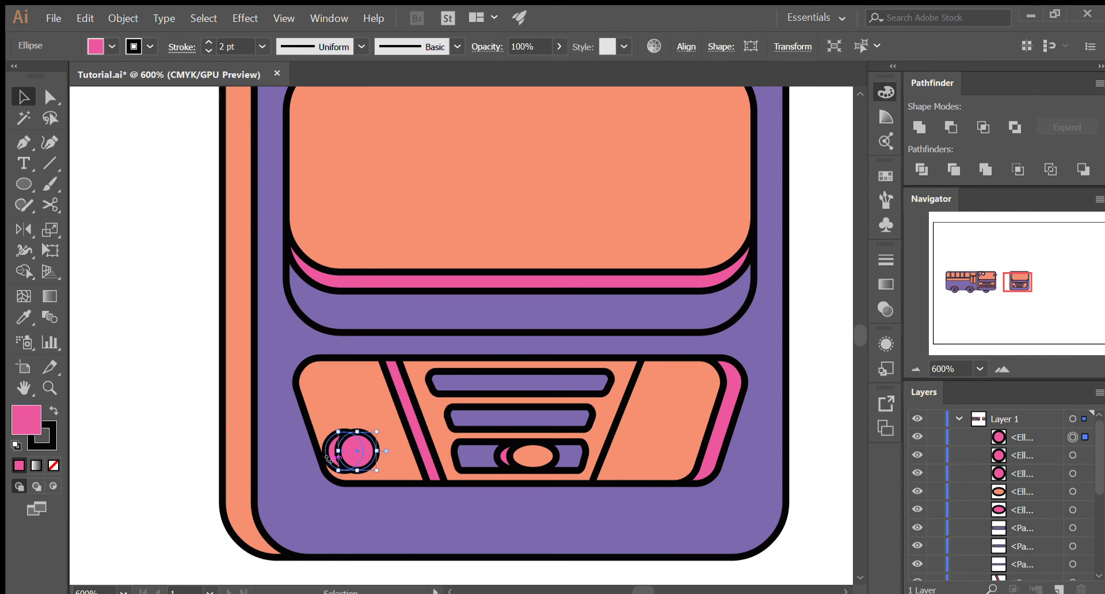
- Select the front copy together with the left-shifted circle, leaving the original circle beneath unselected
left_click(103, 352)
left_click(350, 449)
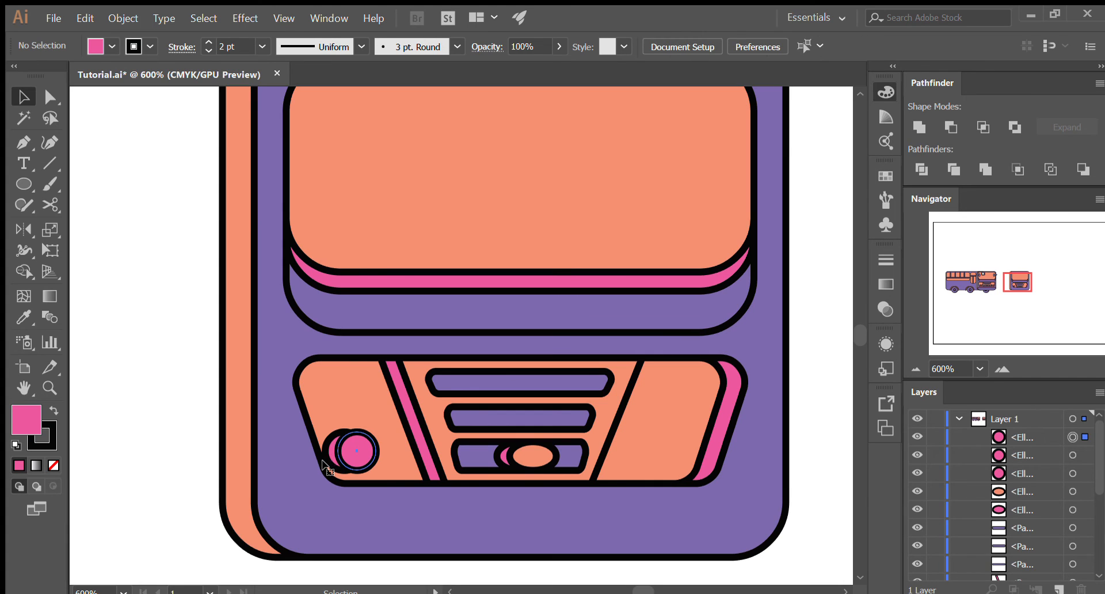
left_click_drag(330, 461, 328, 451)
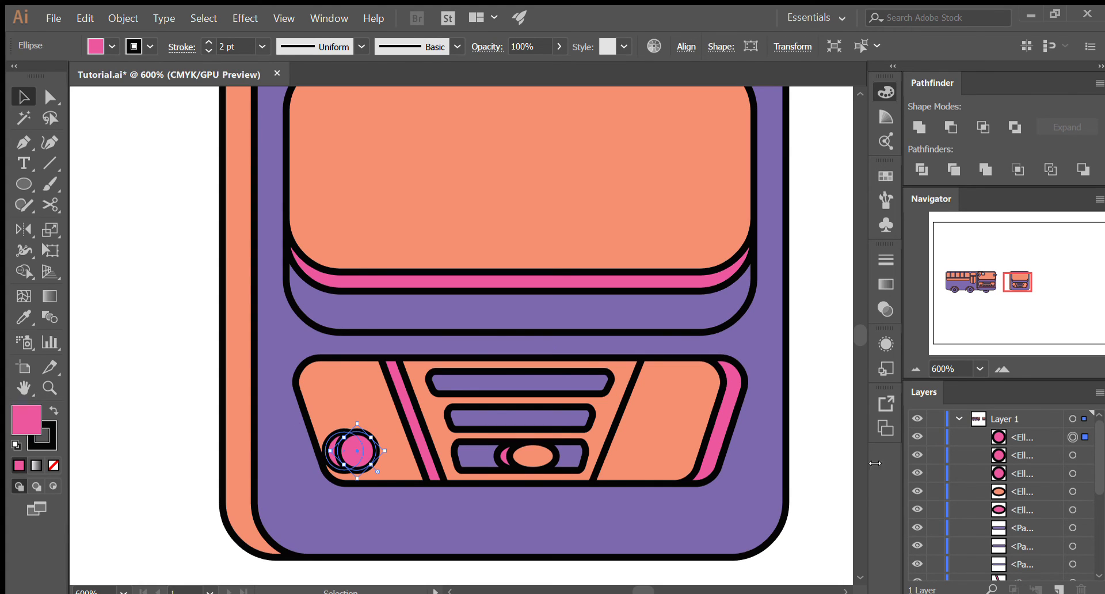
left_click(1087, 454, "shift")
left_click(1087, 455, "shift")
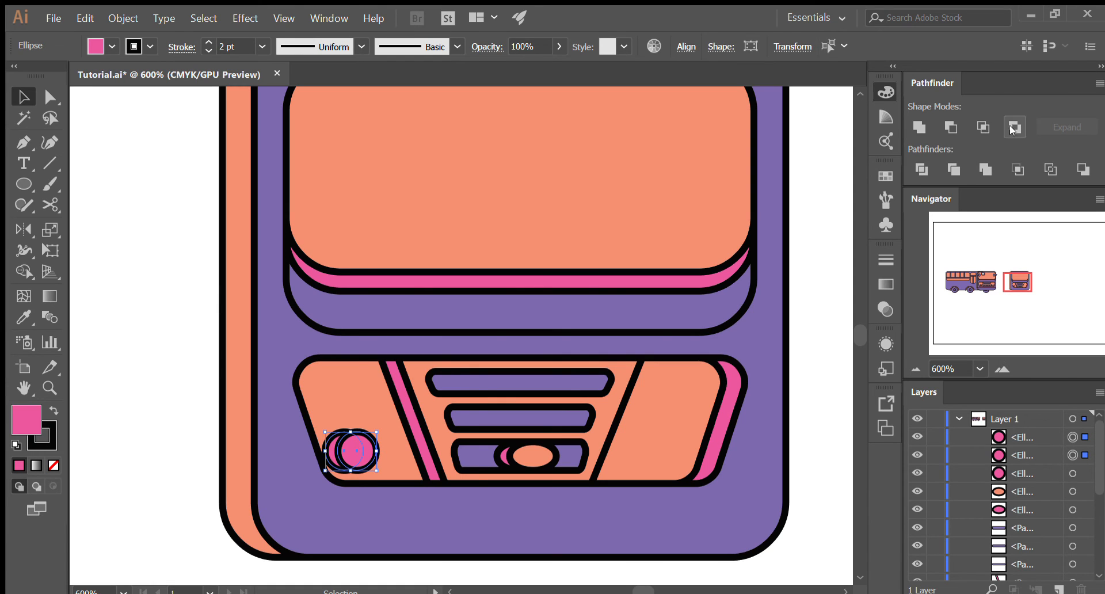
- Try Minus Front, Intersect and Minus Front again on the two selected circles, undoing each result
left_click(952, 127)
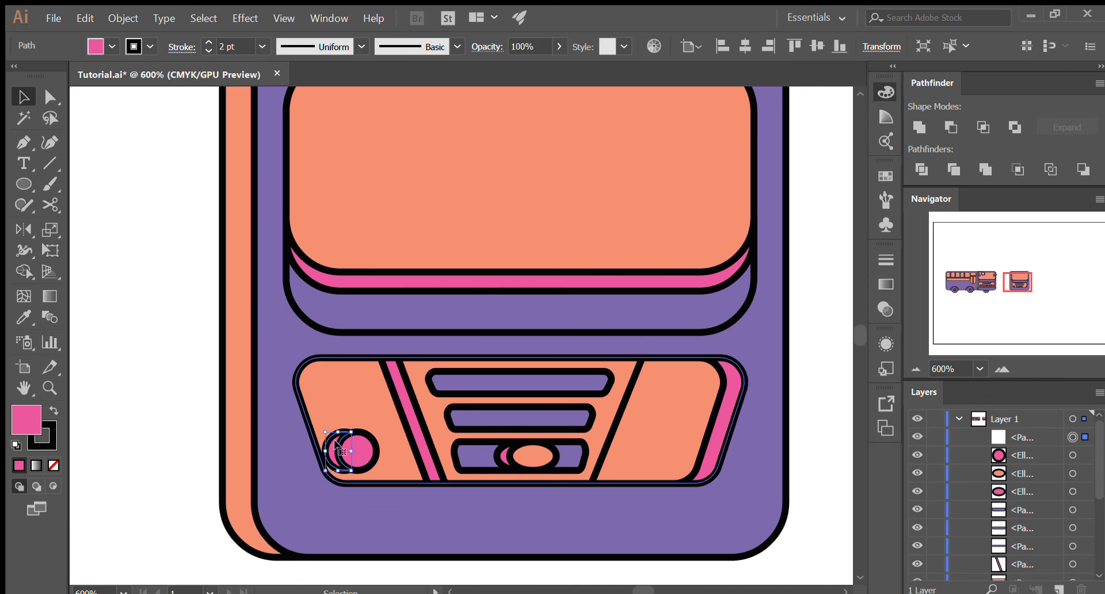
key("ctrl+z")
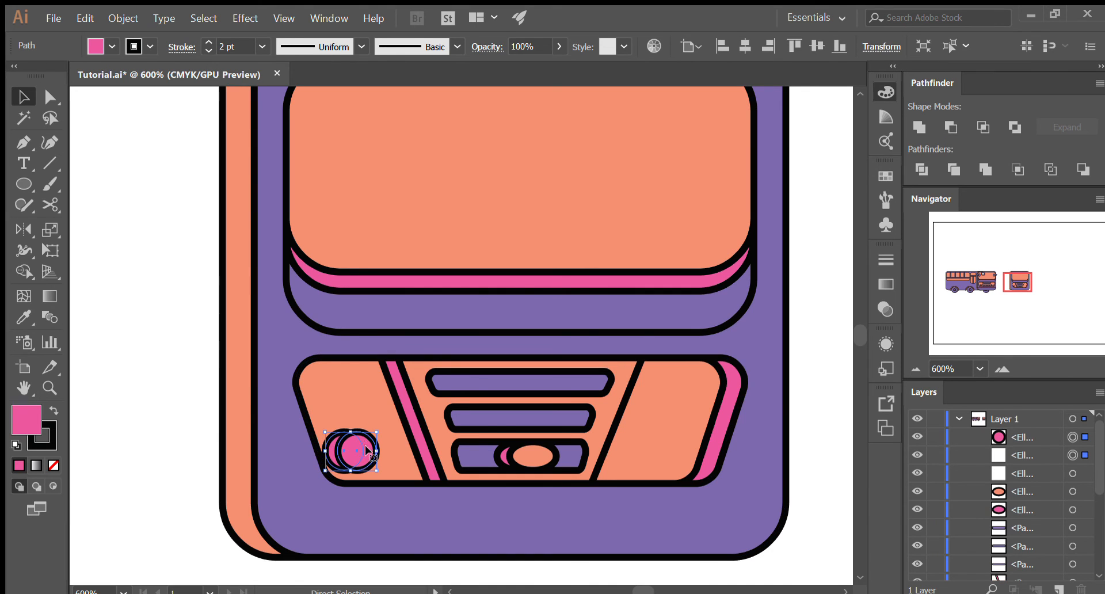
left_click(982, 127)
key("ctrl+z")
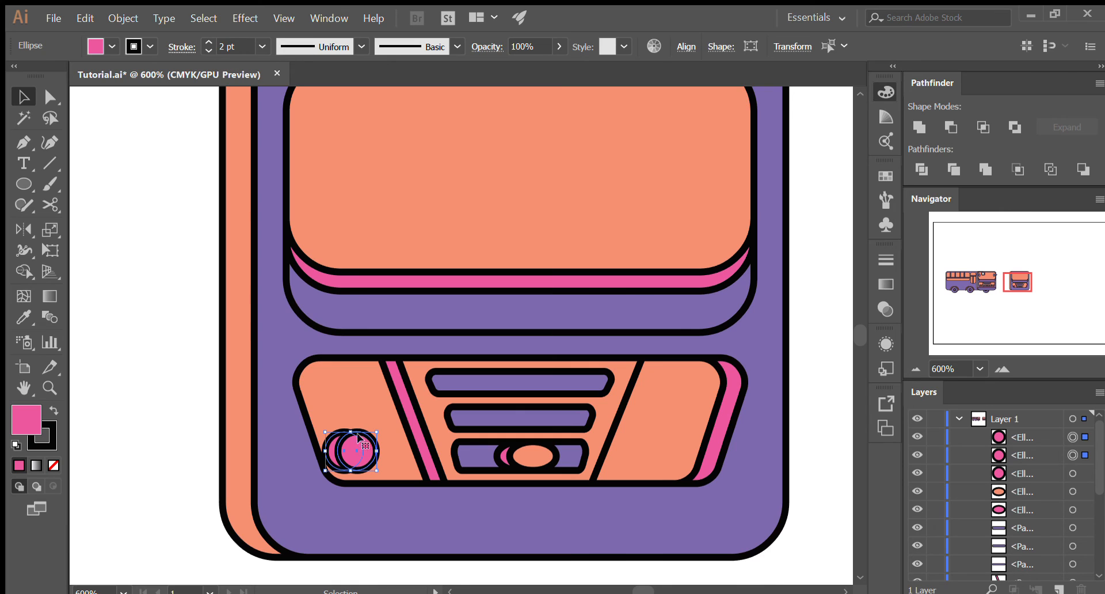
left_click(951, 126)
key("ctrl+z")
- Intersect the two selected circles into a lens shape, and select the original headlight circle beneath it
left_click(983, 126)
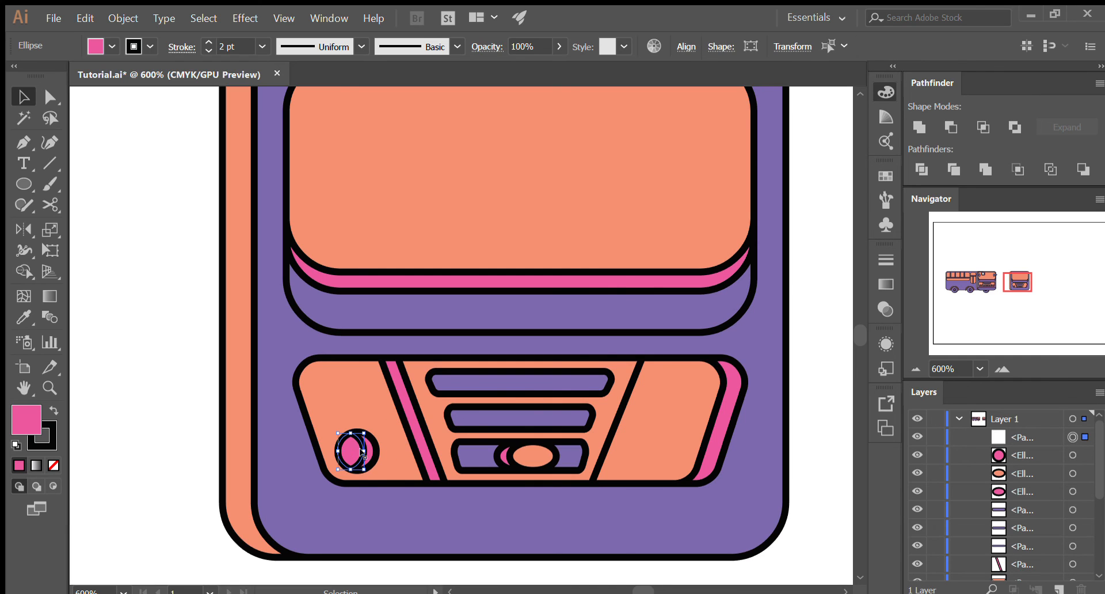
left_click(377, 459)
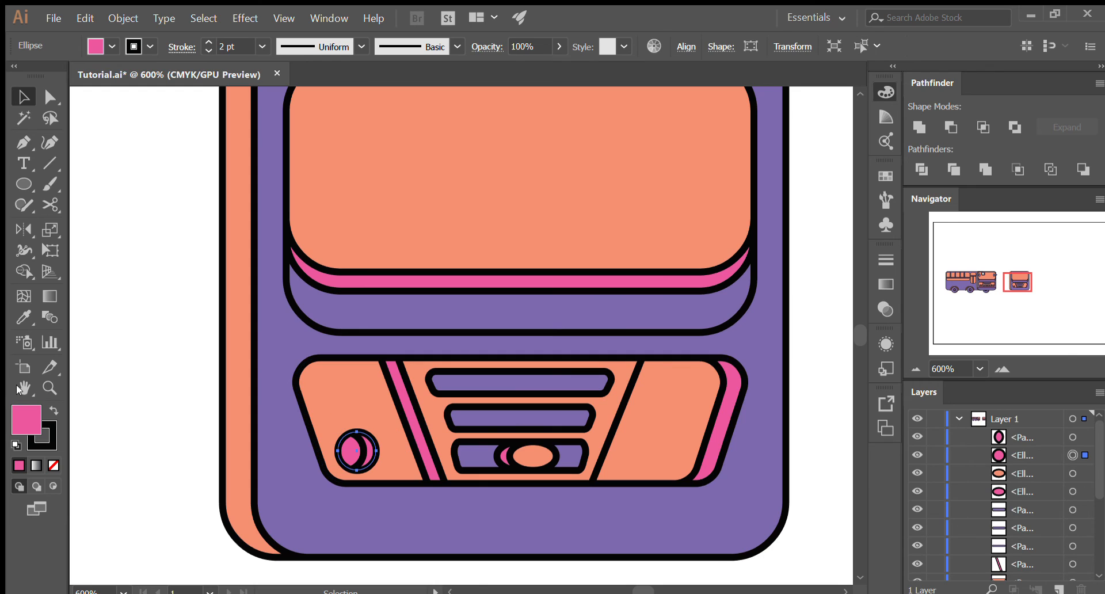
- Fill the headlight's lens shape with the purple sampled from the bus body
left_click(165, 398)
left_click_drag(355, 450, 345, 379)
key("ctrl+z")
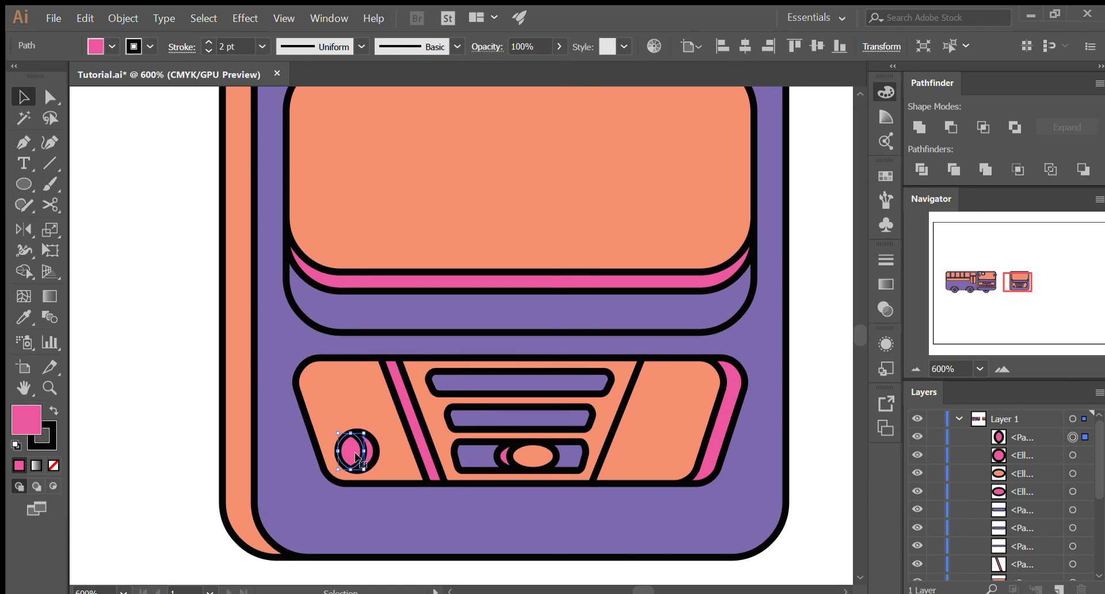
key("i")
left_click(288, 463)
scroll(386, 451, "down", 1)
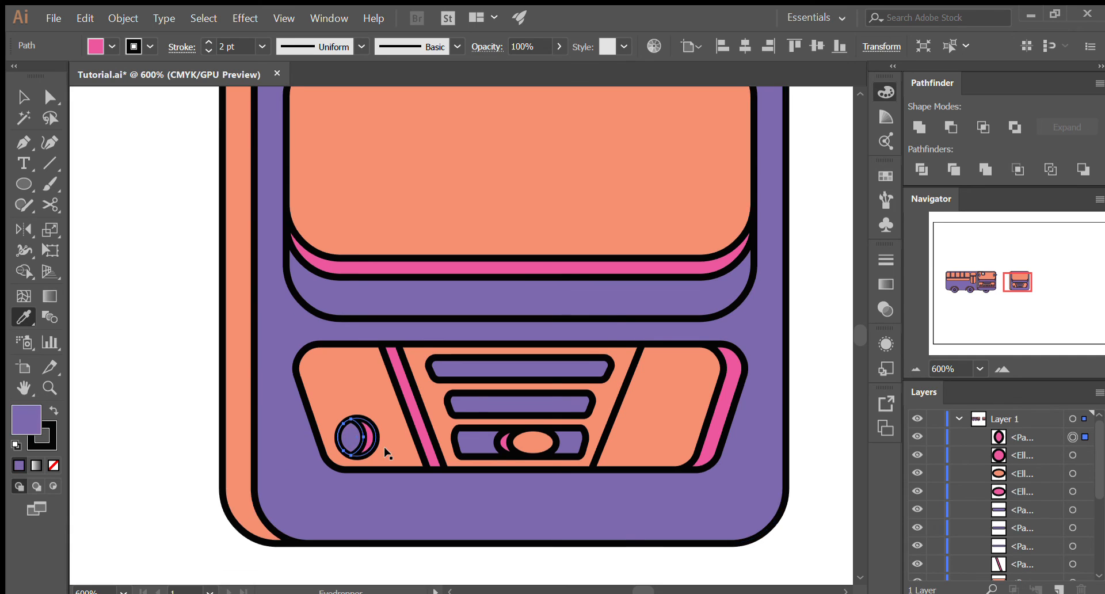
scroll(386, 453, "down", 3)
key("v")
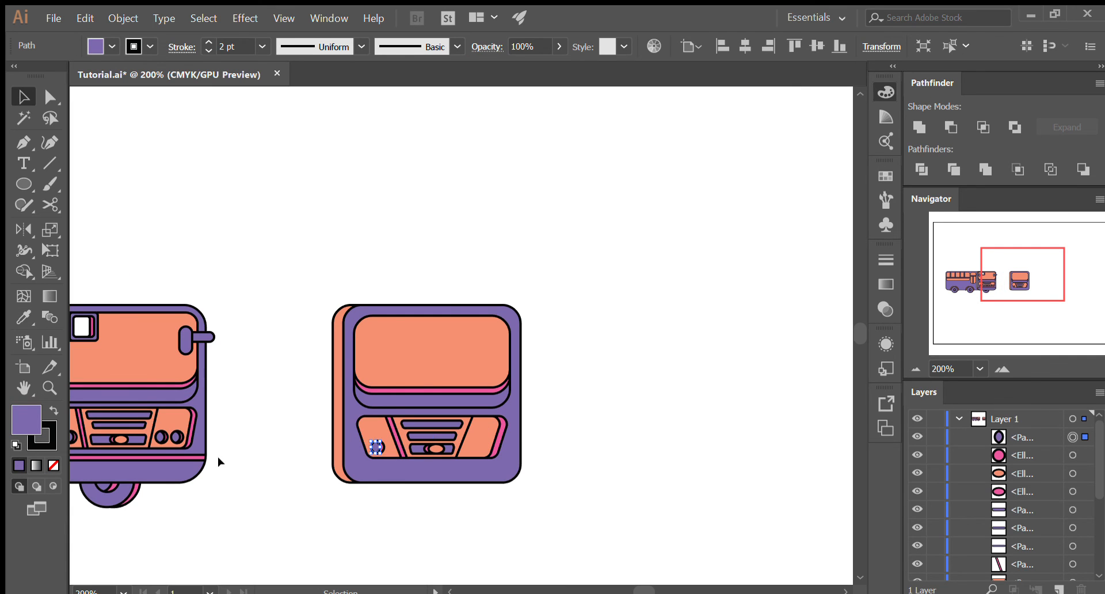
key("ctrl+shift+a")
scroll(374, 450, "up", 3)
scroll(371, 452, "up", 5)
left_click(419, 431)
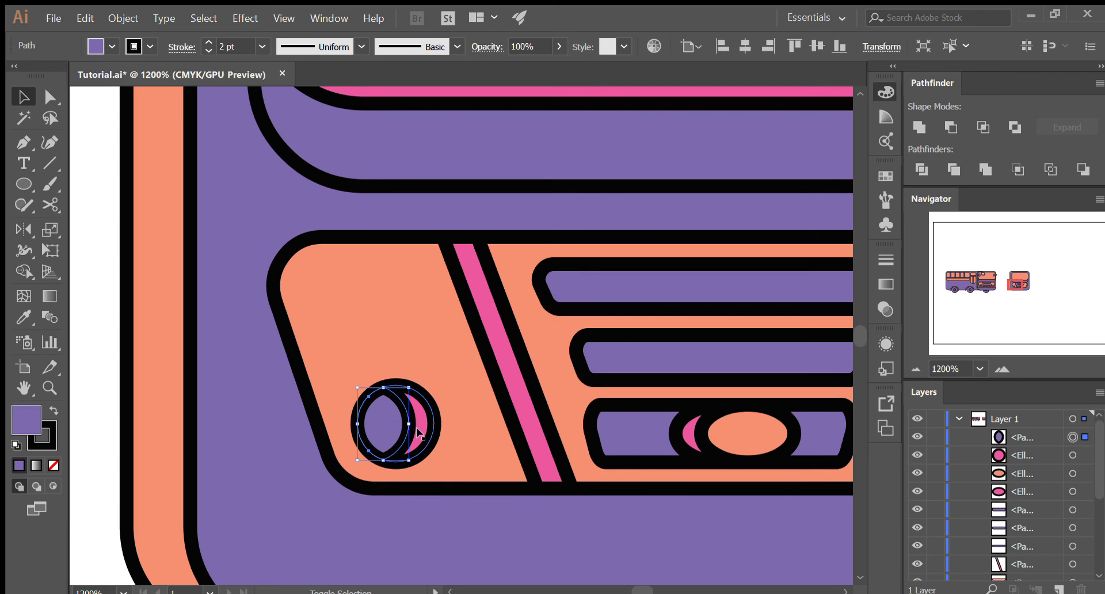
key("ctrl+shift+a")
left_click_drag(386, 427, 395, 322)
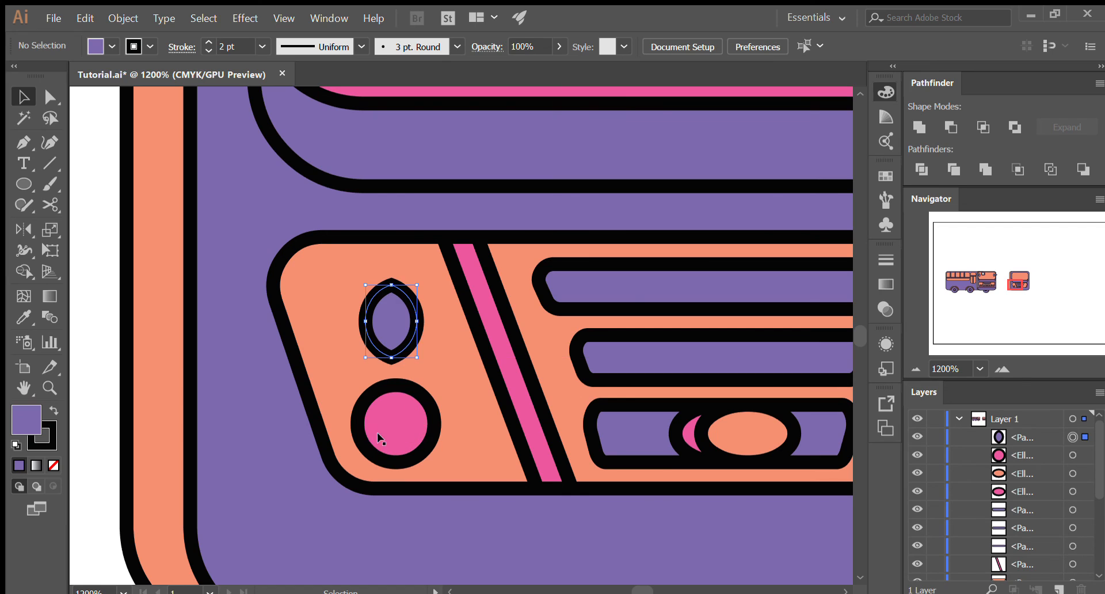
key("ctrl+z")
- Copy the headlight's lens and circle in front, and place a smaller duplicate beside it, nearer the grille
left_click(420, 431, "shift")
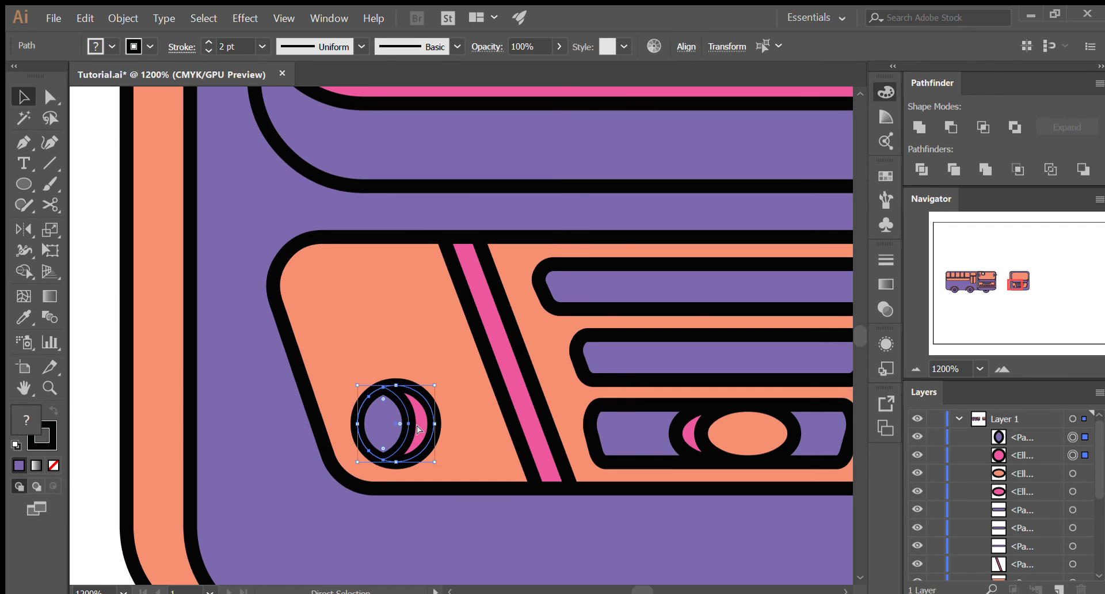
key("ctrl+c")
key("ctrl+f")
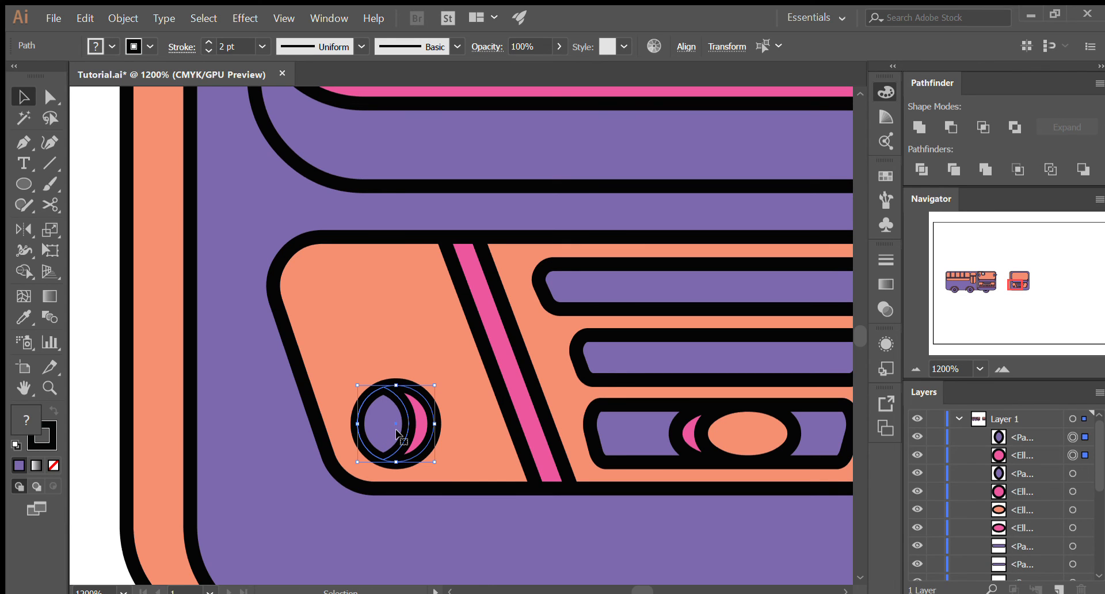
left_click_drag(392, 424, 495, 416)
left_click_drag(539, 385, 479, 421)
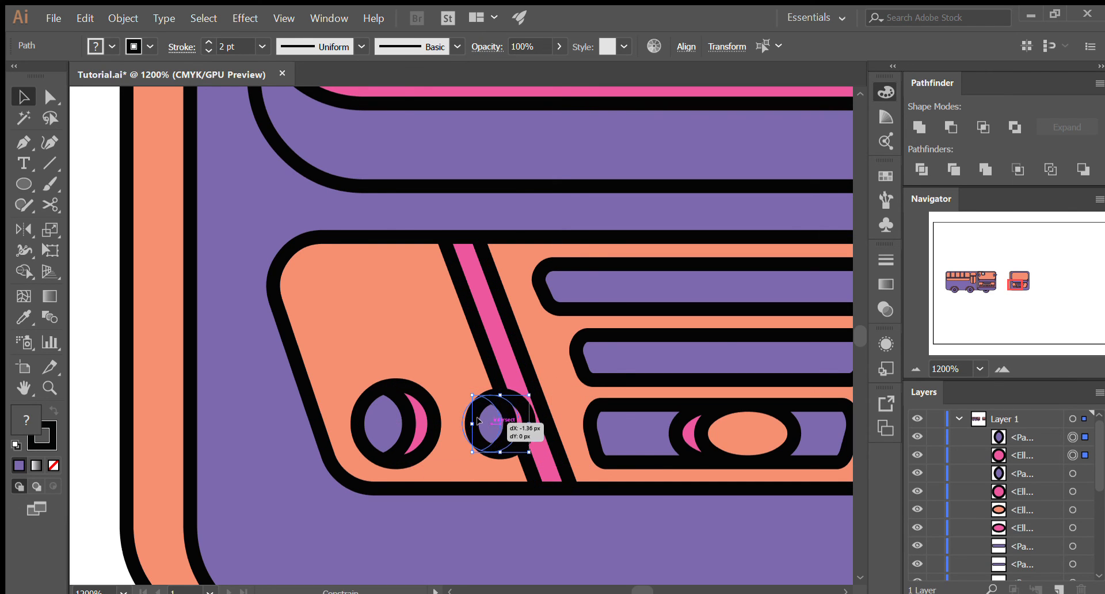
scroll(562, 459, "down", 4)
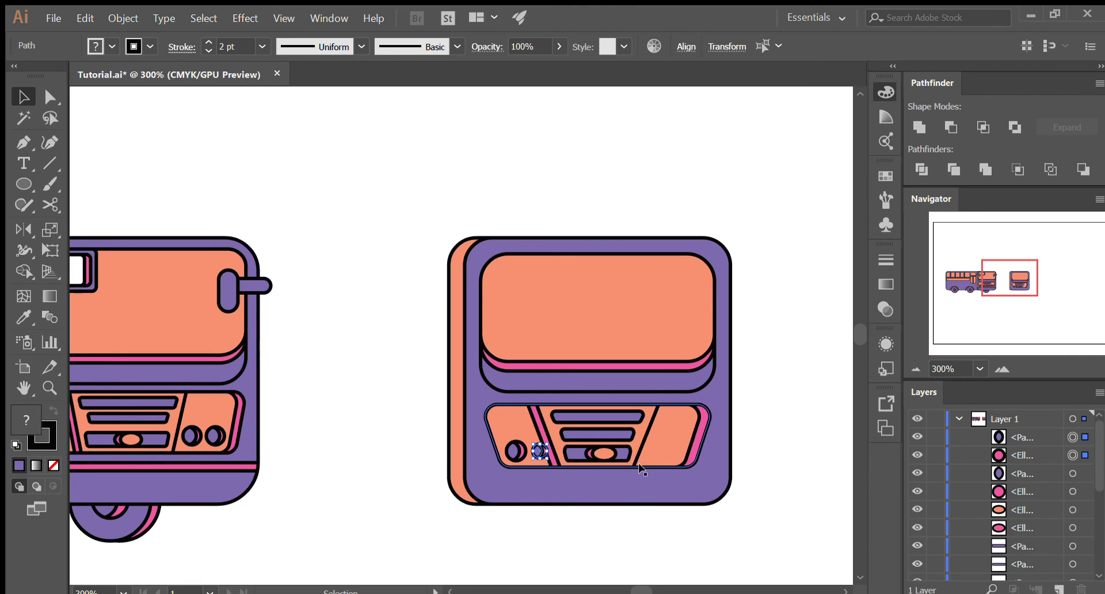
left_click(561, 561)
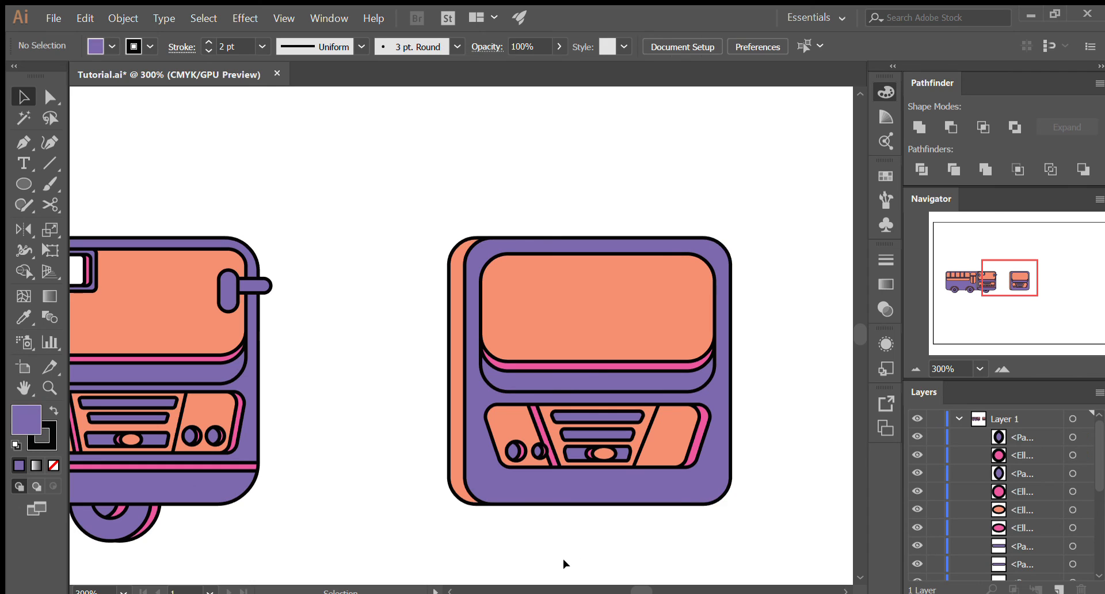
- Group the lenses and circles of the large and small headlights on the grille's left side
scroll(752, 506, "up", 1)
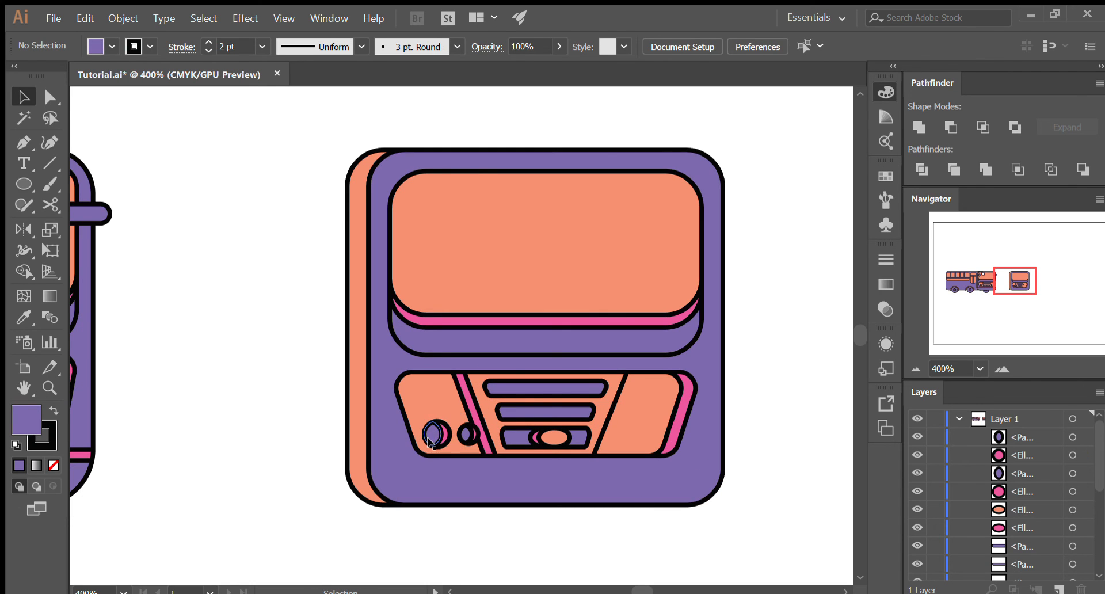
left_click(433, 434)
scroll(472, 454, "up", 2)
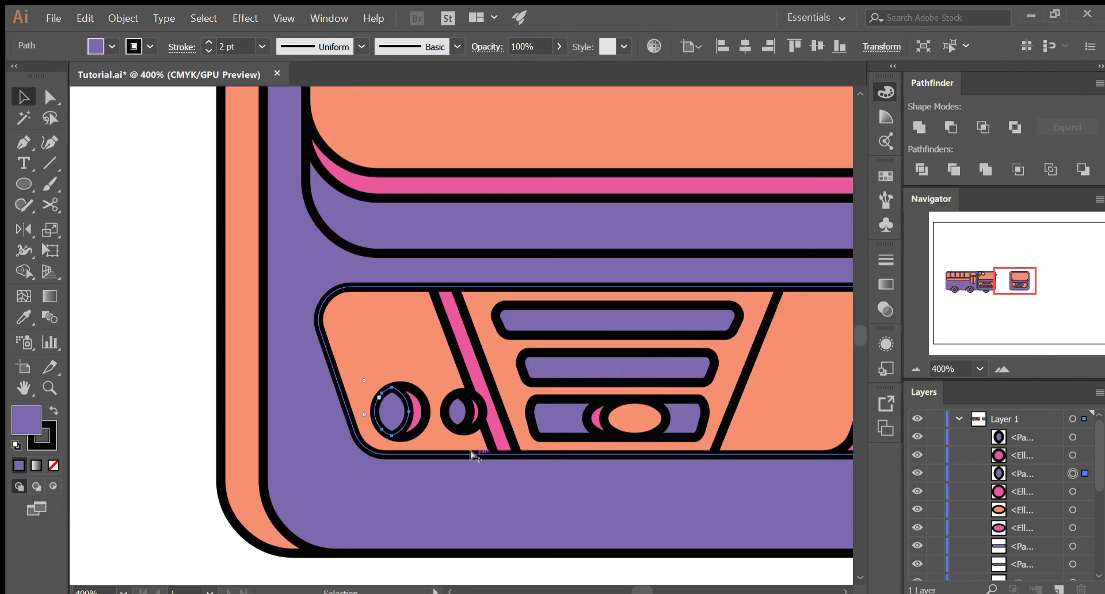
left_click(419, 414, "shift")
left_click(464, 413, "shift")
left_click(482, 413, "shift")
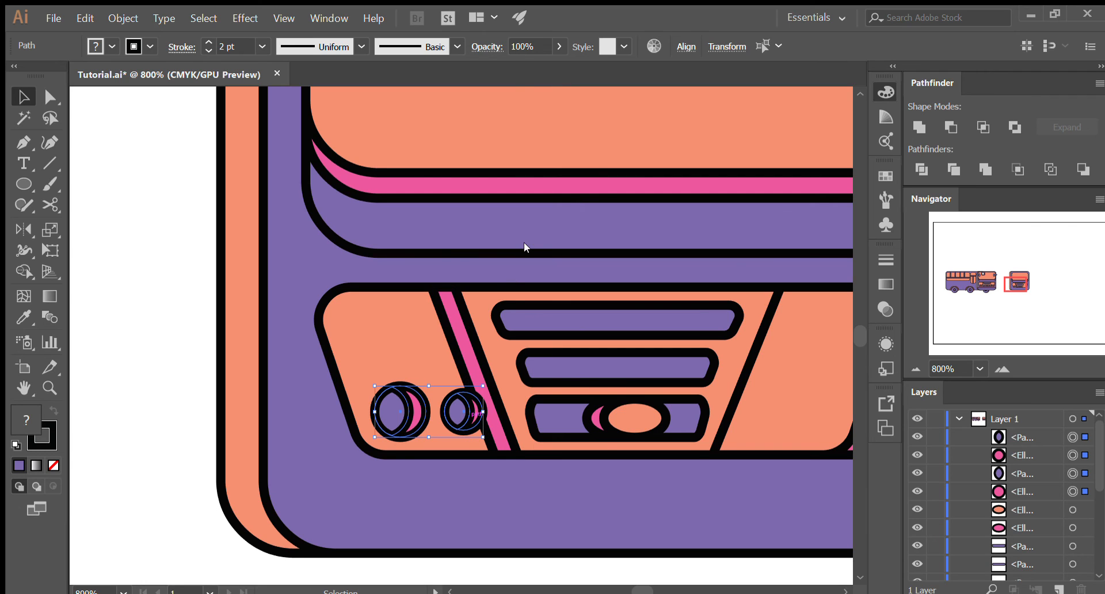
key("ctrl+g")
left_click_drag(467, 408, 442, 441)
key("ctrl+z")
key("a")
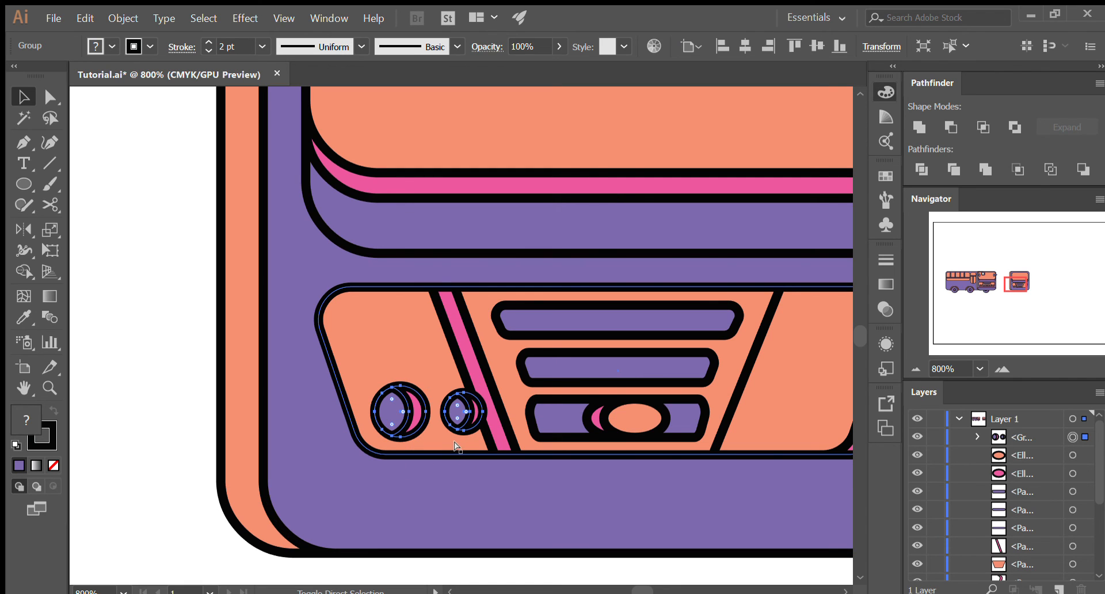
key("ctrl+g")
- Try duplicating the headlight group onto the grille's right side and mirroring it horizontally
left_click_drag(462, 409, 712, 403)
key("o")
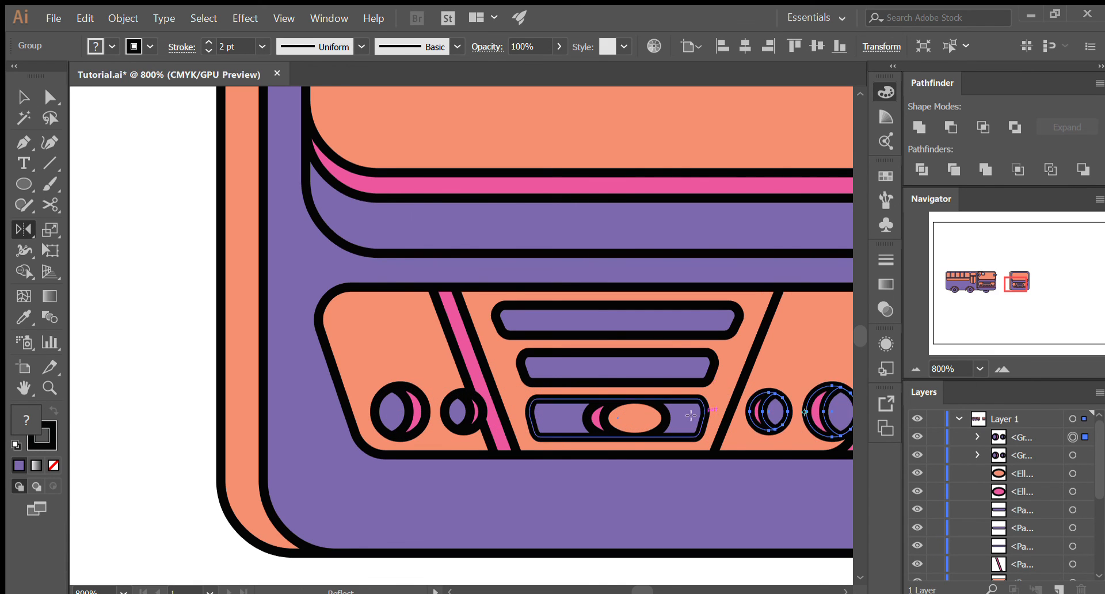
scroll(615, 425, "down", 2)
key("v")
left_click(741, 548)
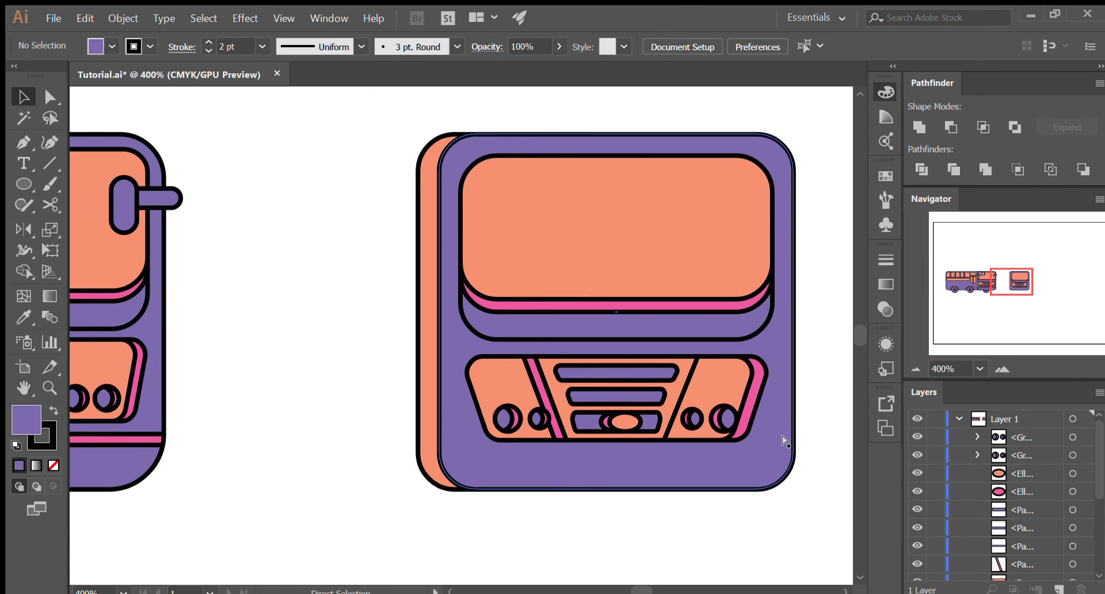
- Compare the duplicated headlight pair with the original bus's headlights and remove the duplicate group
left_click(751, 440)
scroll(552, 506, "down", 1)
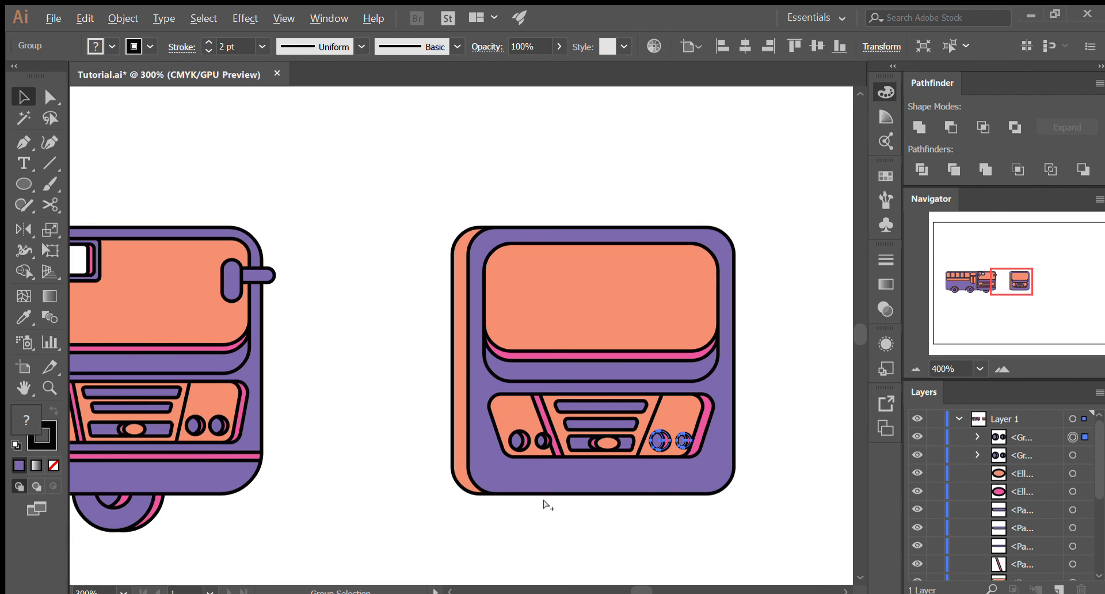
scroll(545, 504, "down", 1)
scroll(195, 458, "up", 3)
scroll(196, 457, "down", 3)
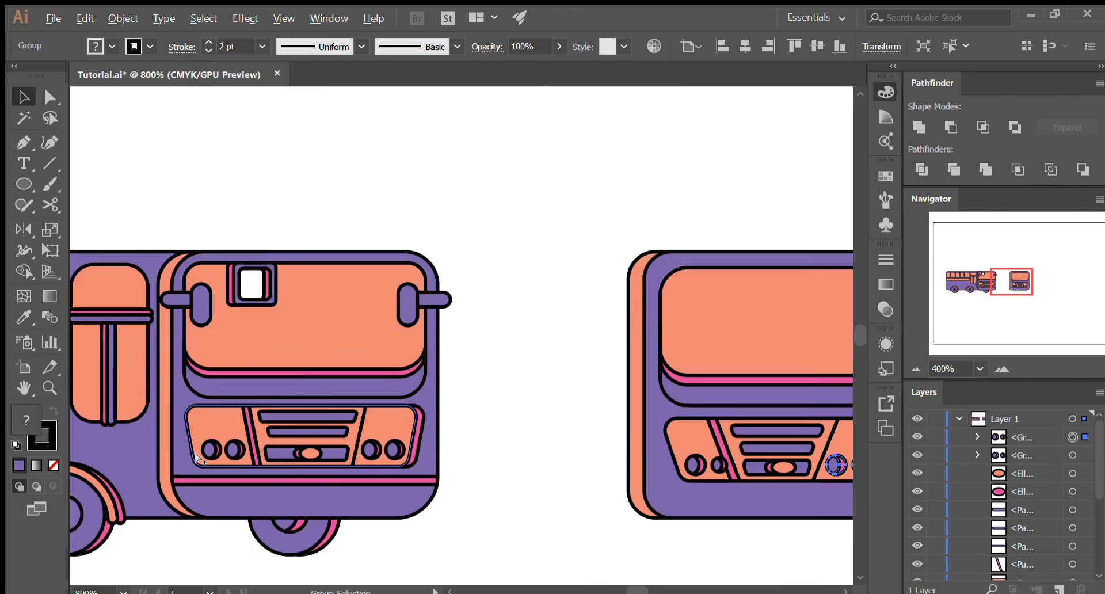
scroll(693, 476, "down", 1)
scroll(723, 493, "up", 3)
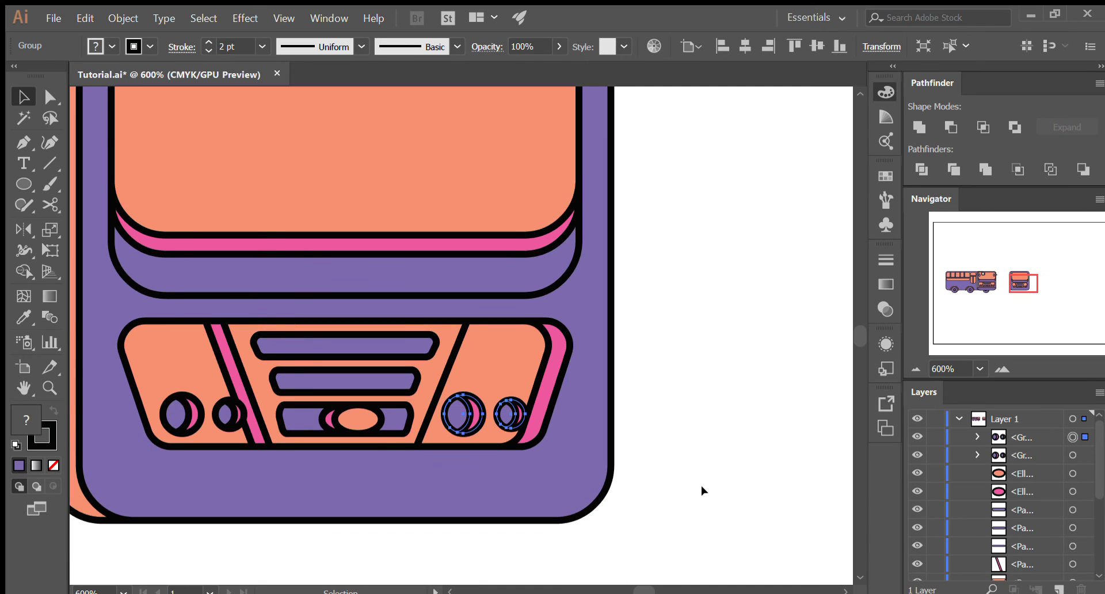
left_click(702, 491)
- Isolate the headlight group, copy the small headlight's lens and circle, and leave isolation
scroll(179, 429, "up", 2)
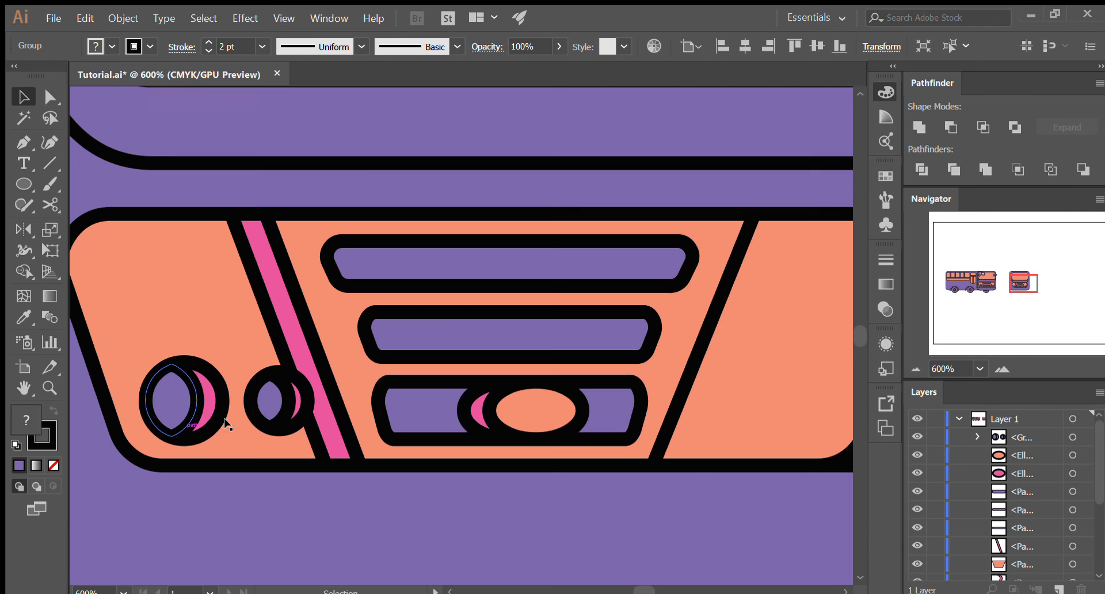
double_click(274, 409)
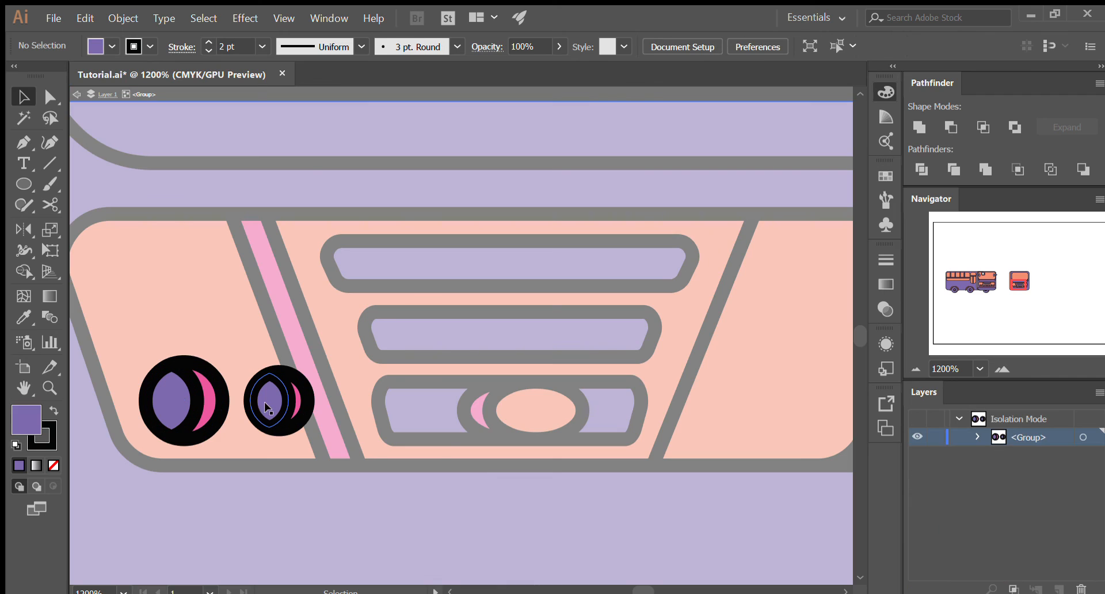
left_click(282, 407)
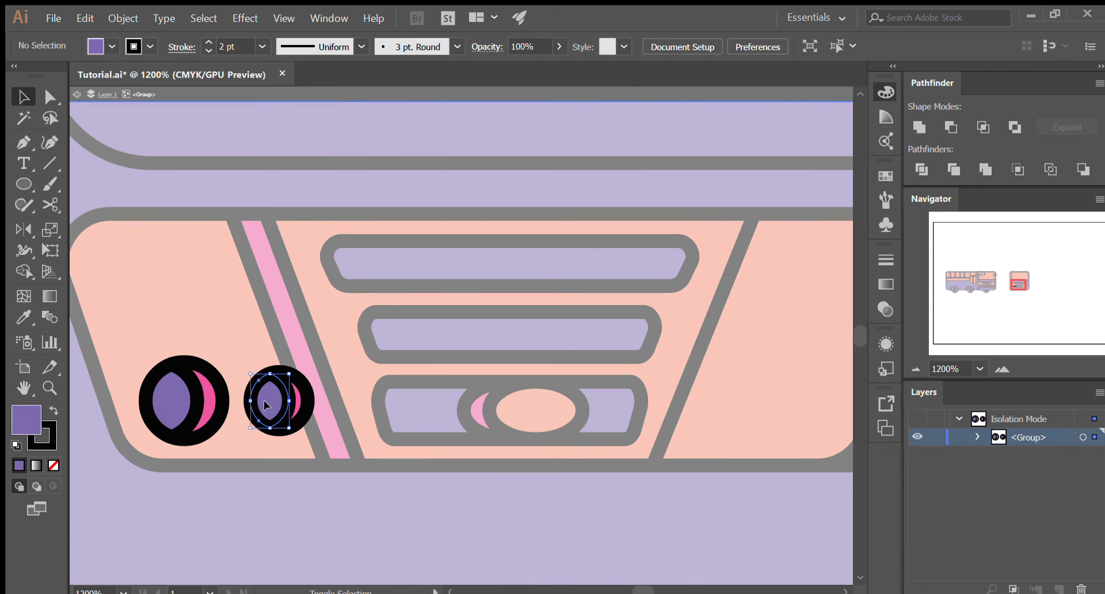
left_click(299, 407, "shift")
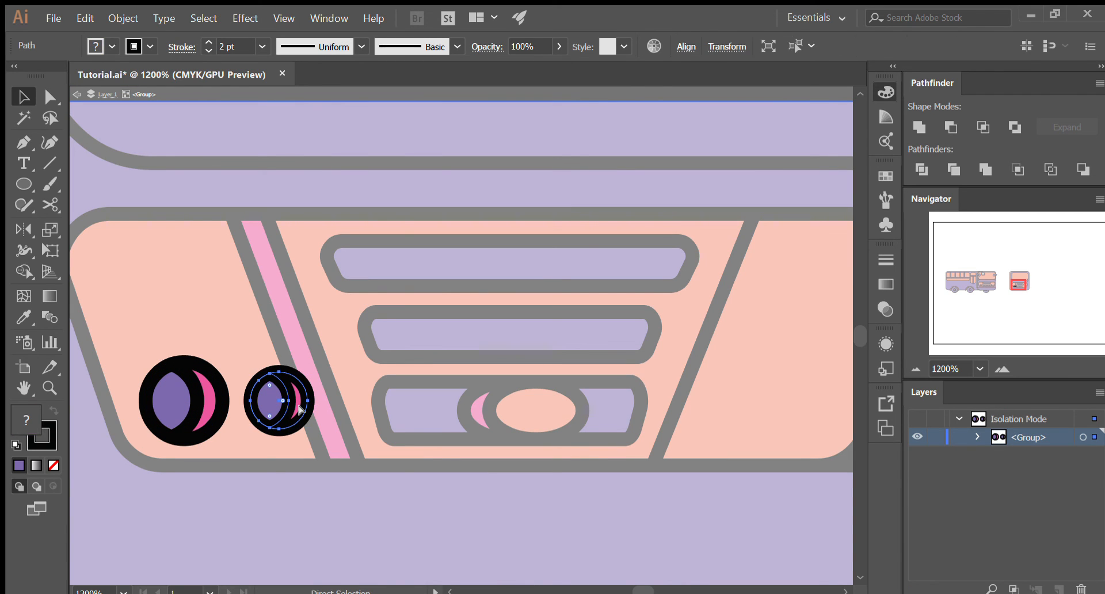
left_click(389, 559)
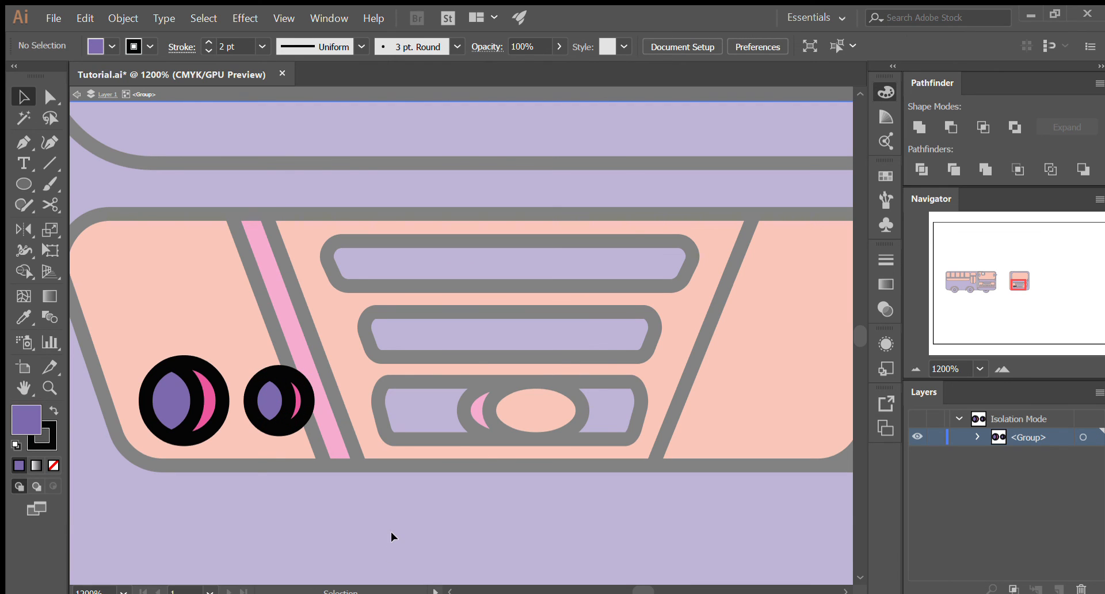
double_click(391, 532)
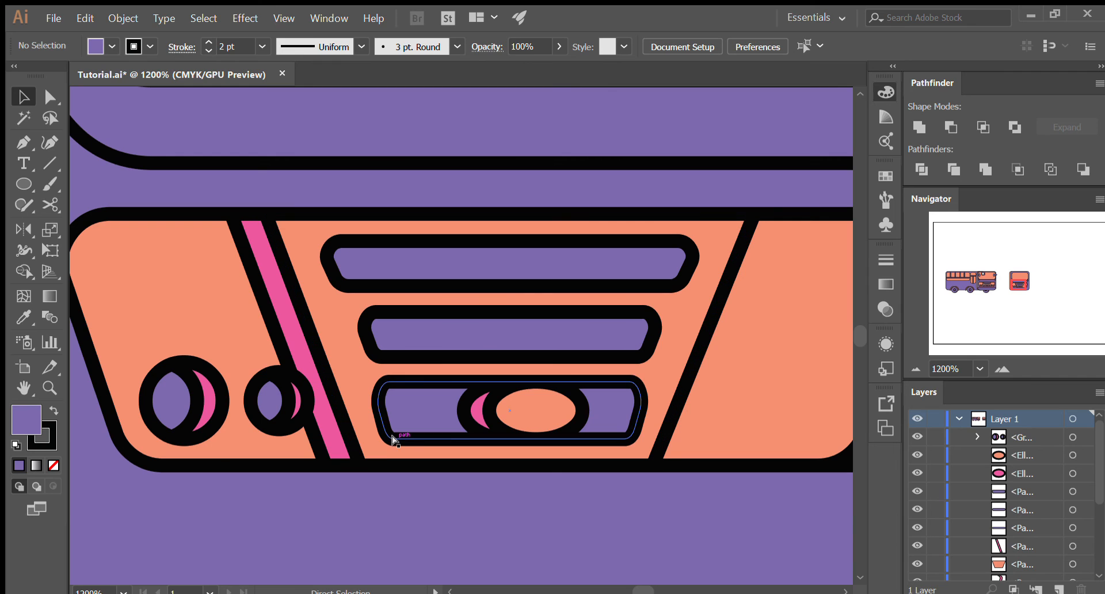
- Paste the small headlight in front and move it across to the grille's right side, just past the slanted divider
key("ctrl+f")
left_click_drag(273, 405, 725, 419)
left_click(712, 445)
left_click(600, 421, "shift")
scroll(604, 422, "down", 1)
scroll(833, 409, "down", 1)
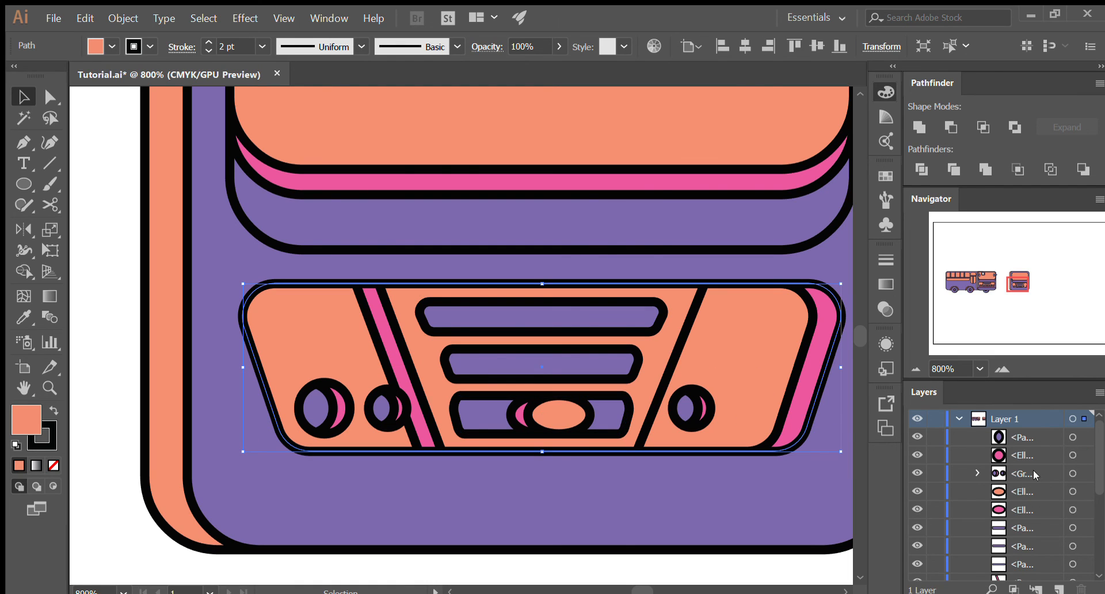
- Ungroup the left headlight pair into separate lens and circle shapes
left_click(977, 472)
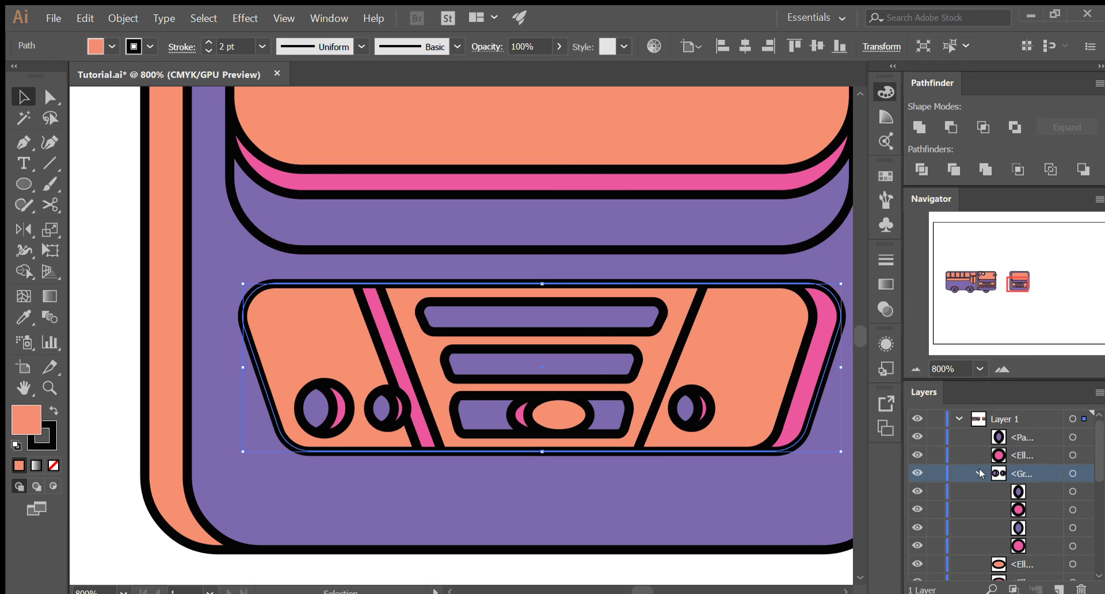
left_click(1035, 544)
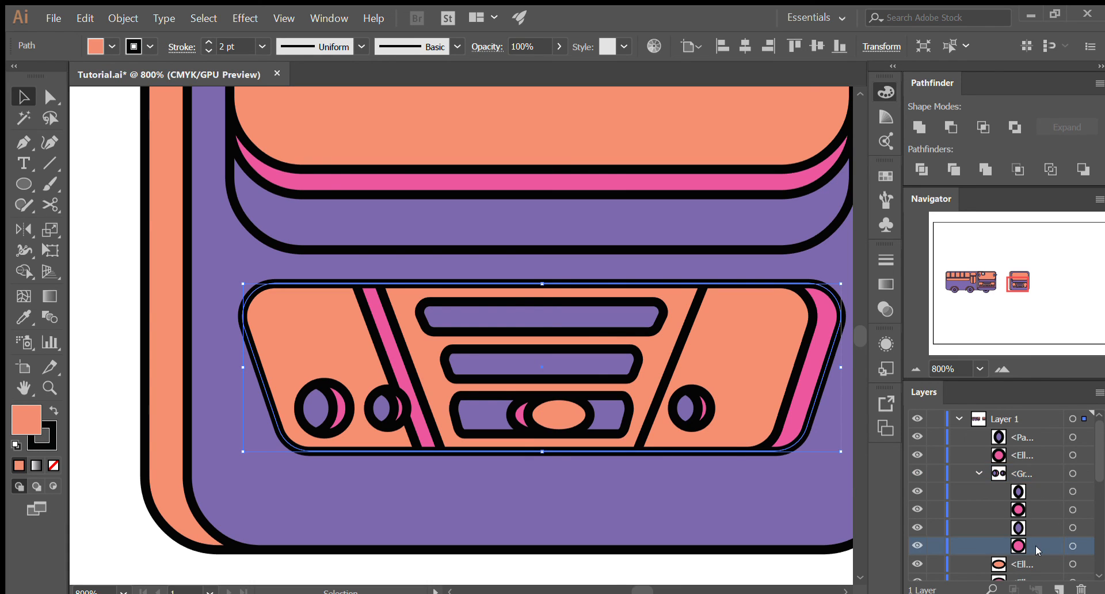
left_click(1037, 490, "shift")
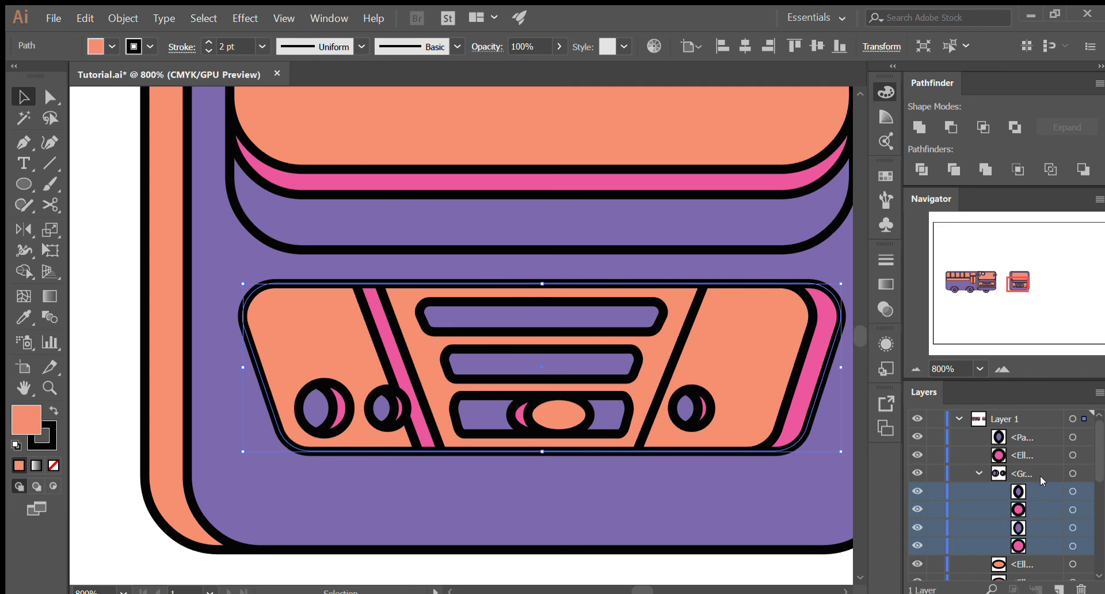
key("shift+ctrl+g")
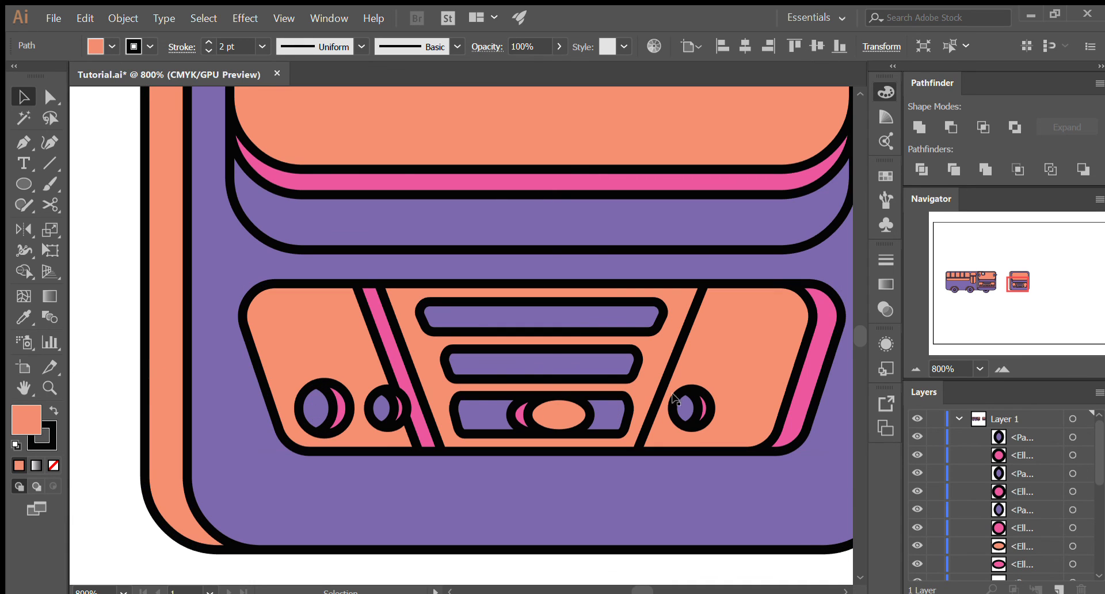
- Duplicate the large left headlight's lens and circle to the outer side of the right small headlight
left_click(331, 414)
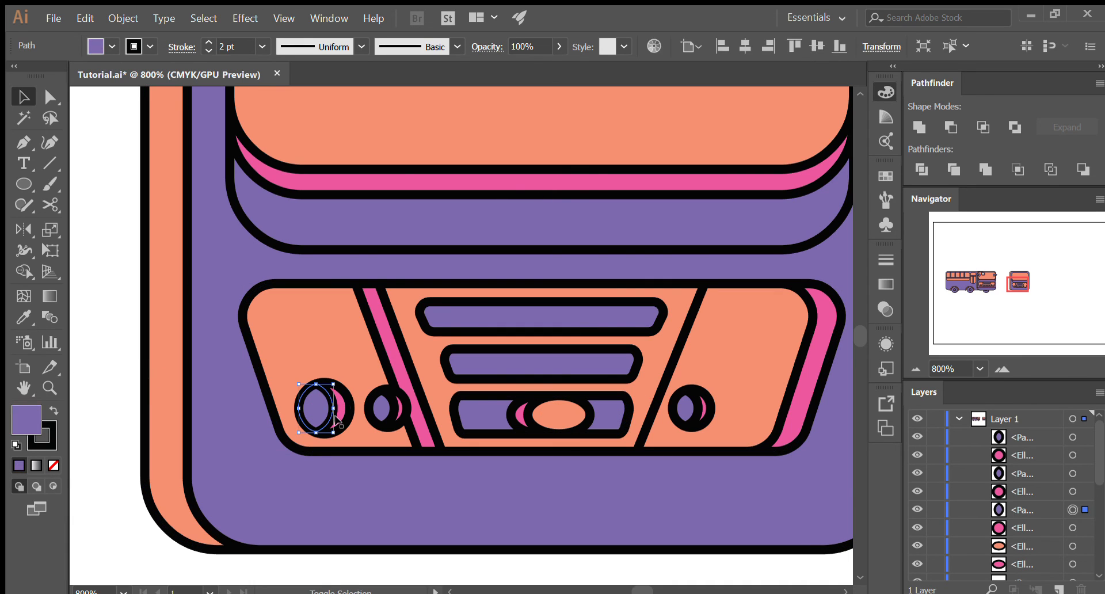
left_click(339, 423, "shift")
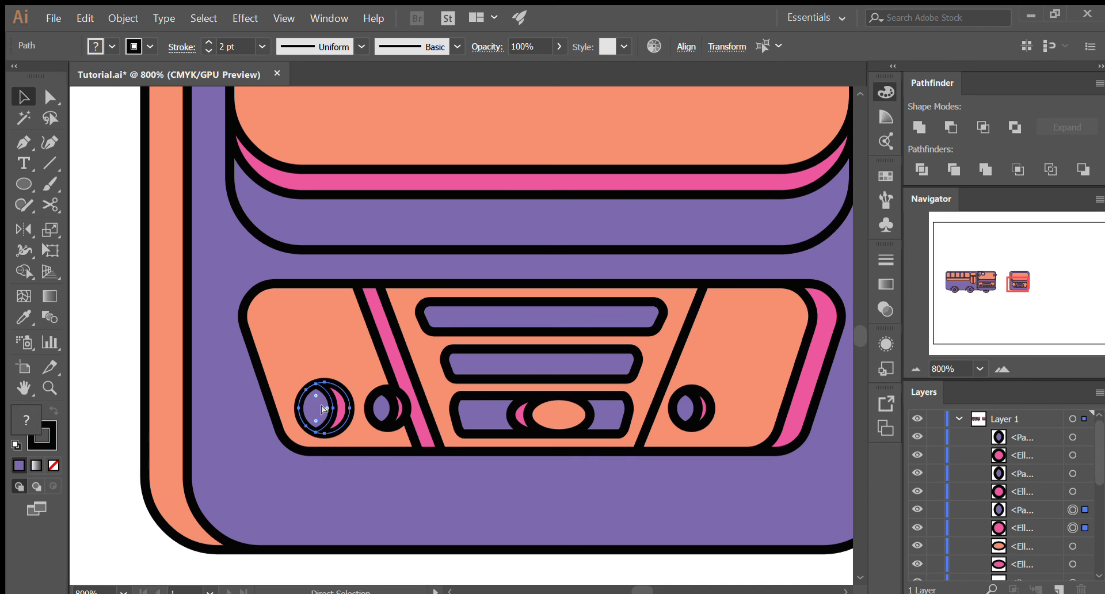
left_click_drag(327, 411, 742, 408)
left_click_drag(707, 497, 706, 500)
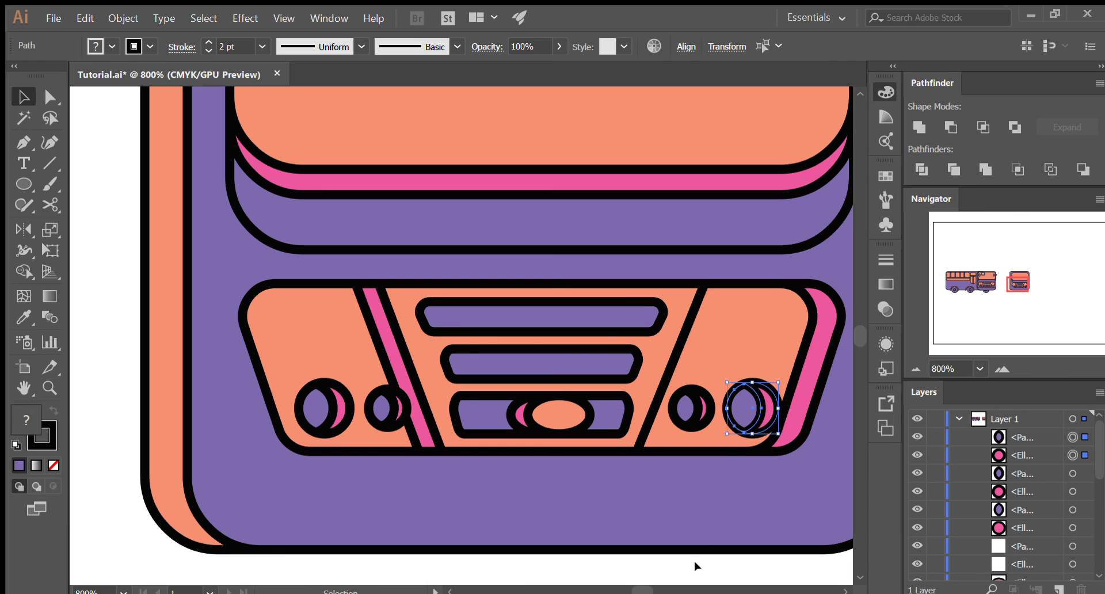
left_click(688, 565)
scroll(689, 566, "down", 3, "alt")
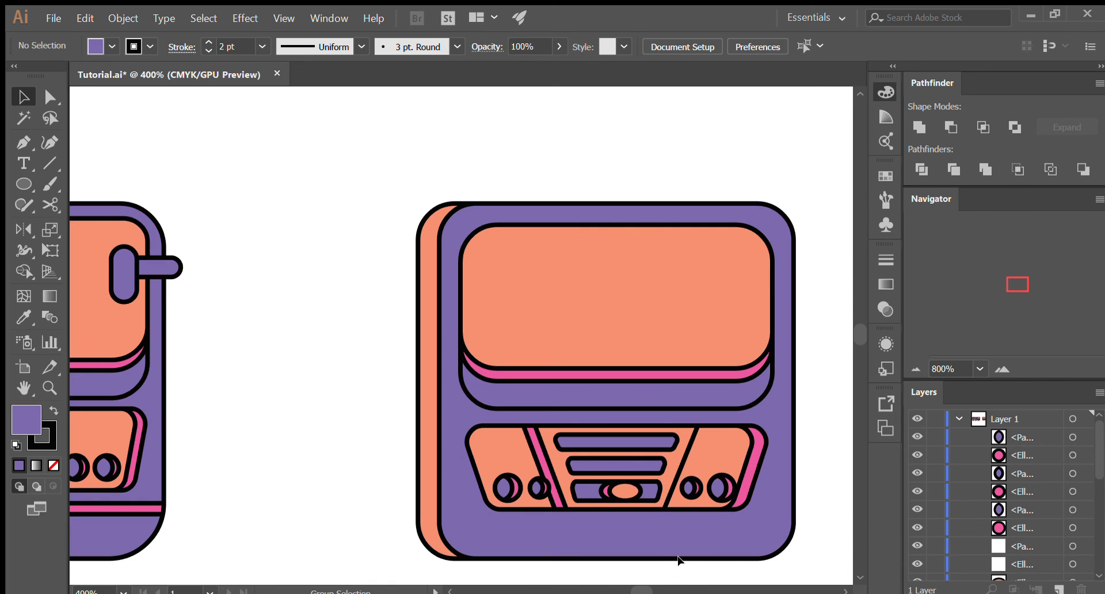
scroll(677, 555, "down", 3, "alt")
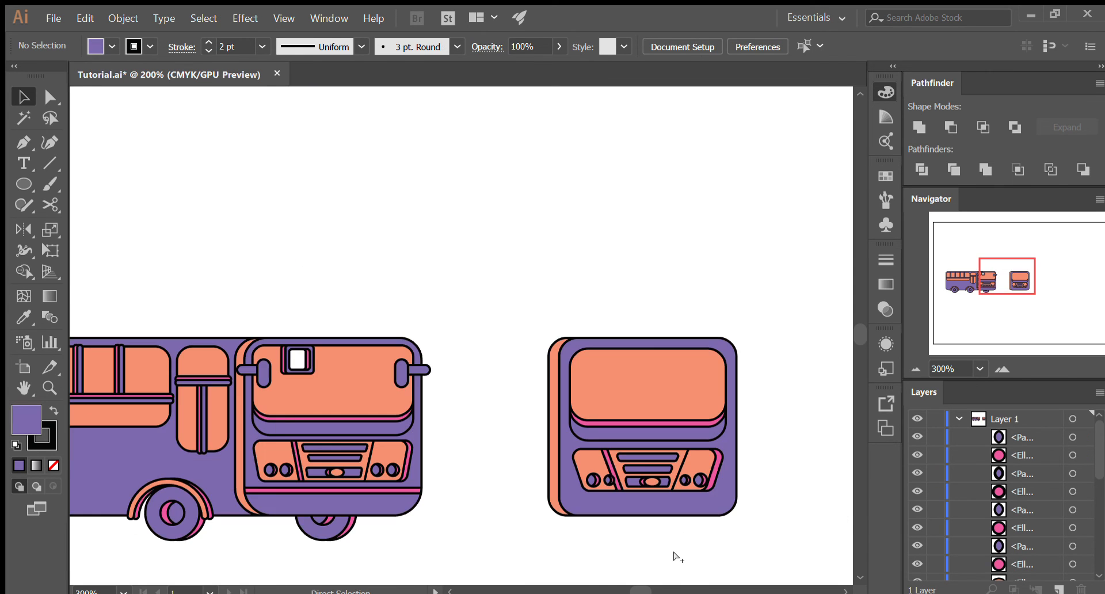
- Draw a thin horizontal rectangle across the full width of the separate bus front's purple panel, just below the grille
scroll(677, 556, "down", 2, "alt")
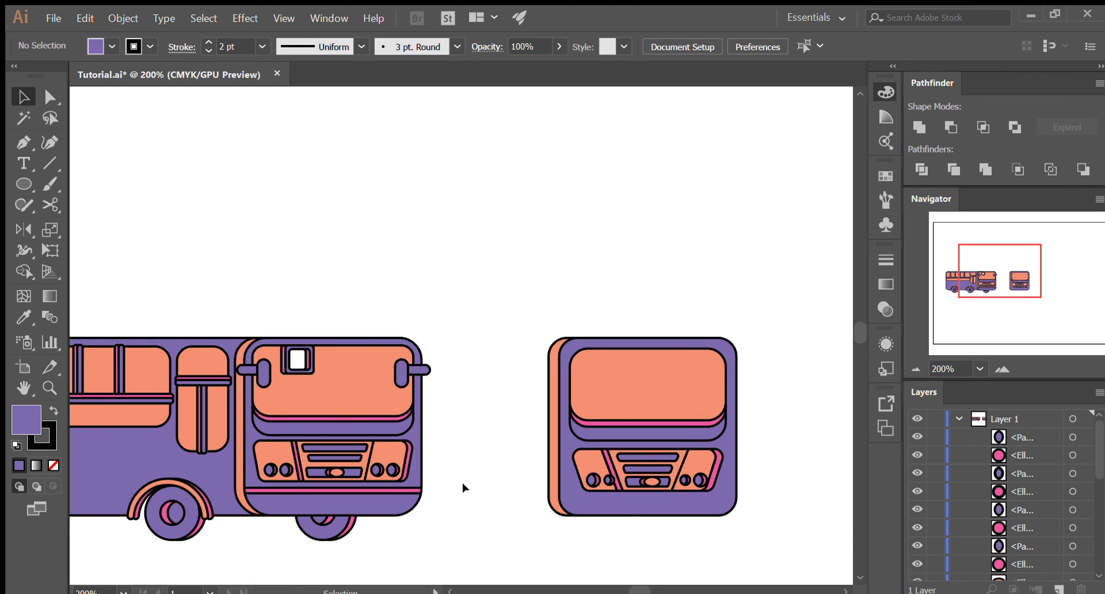
scroll(719, 528, "up", 2, "alt")
scroll(721, 533, "up", 1, "alt")
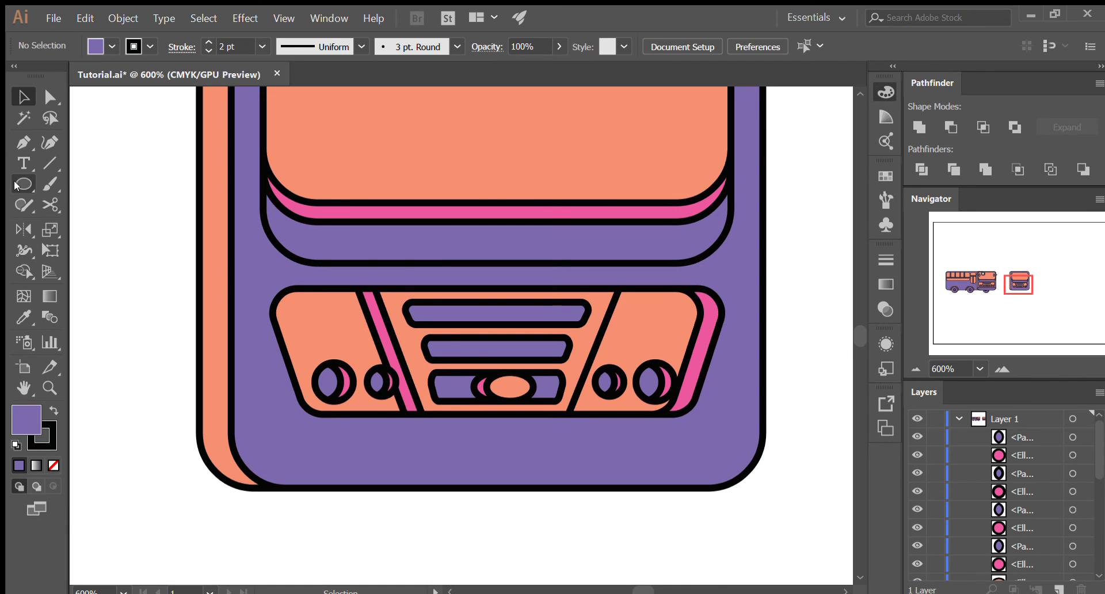
key("m")
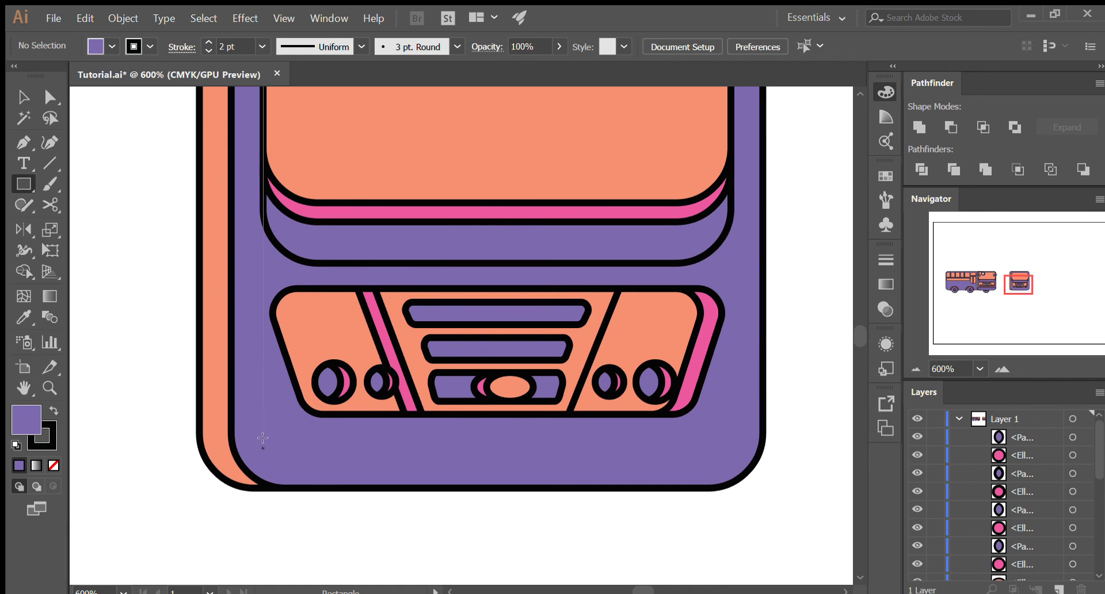
left_click_drag(232, 422, 763, 431)
key("v")
left_click_drag(609, 432, 609, 440)
left_click(246, 536)
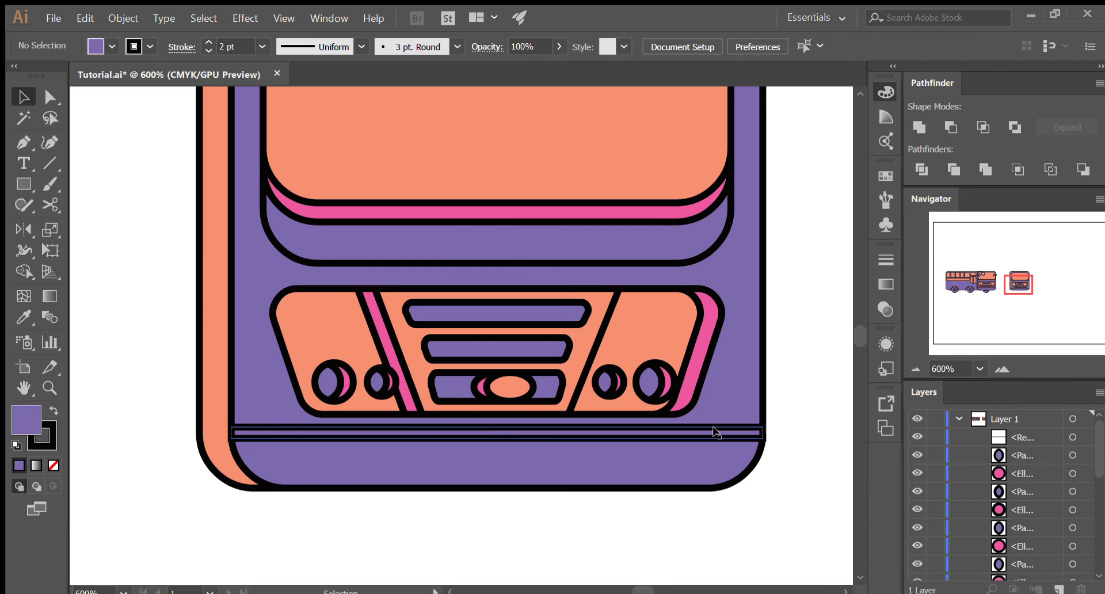
- Fill the thin strip below the grille with the pink sampled from the windshield's lower band
key("i")
left_click(509, 221)
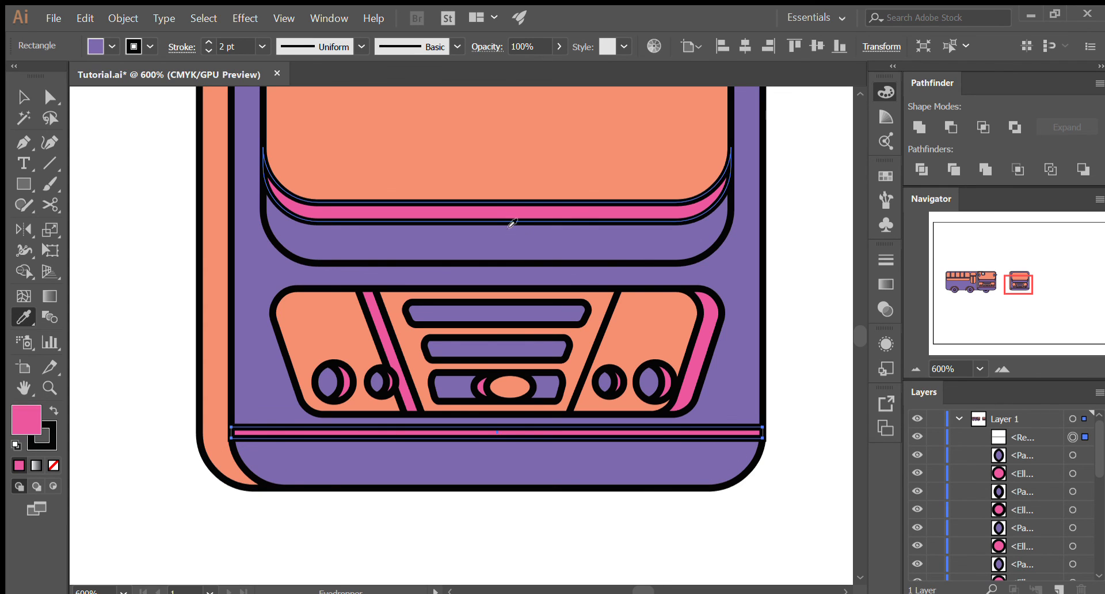
key("v")
left_click(565, 537)
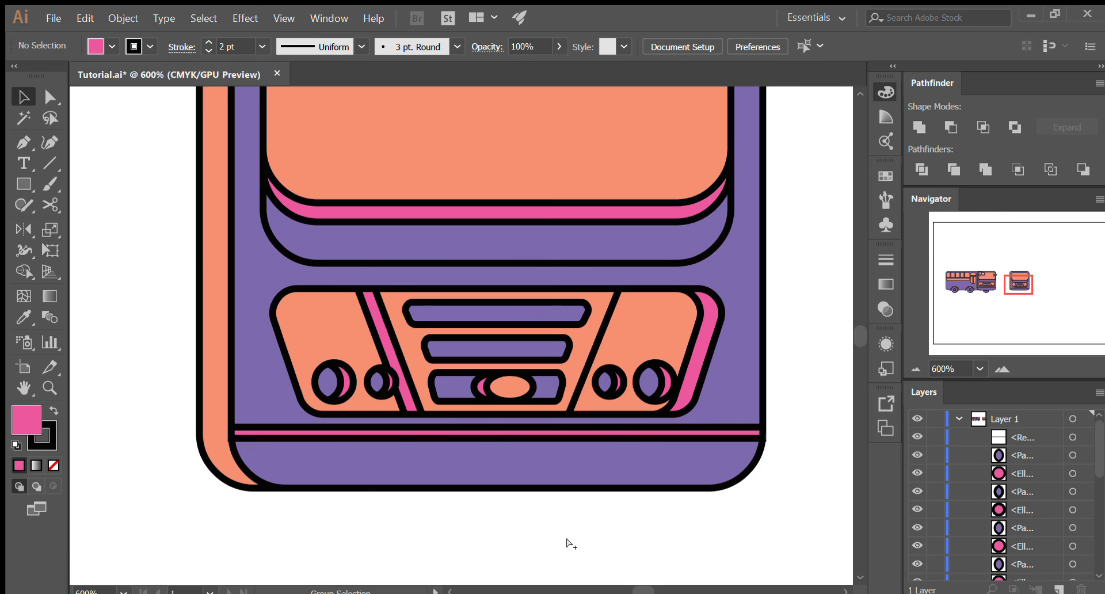
- Draw a pink square hanging from the windshield's upper edge, near its upper-left corner
scroll(565, 537, "down", 2)
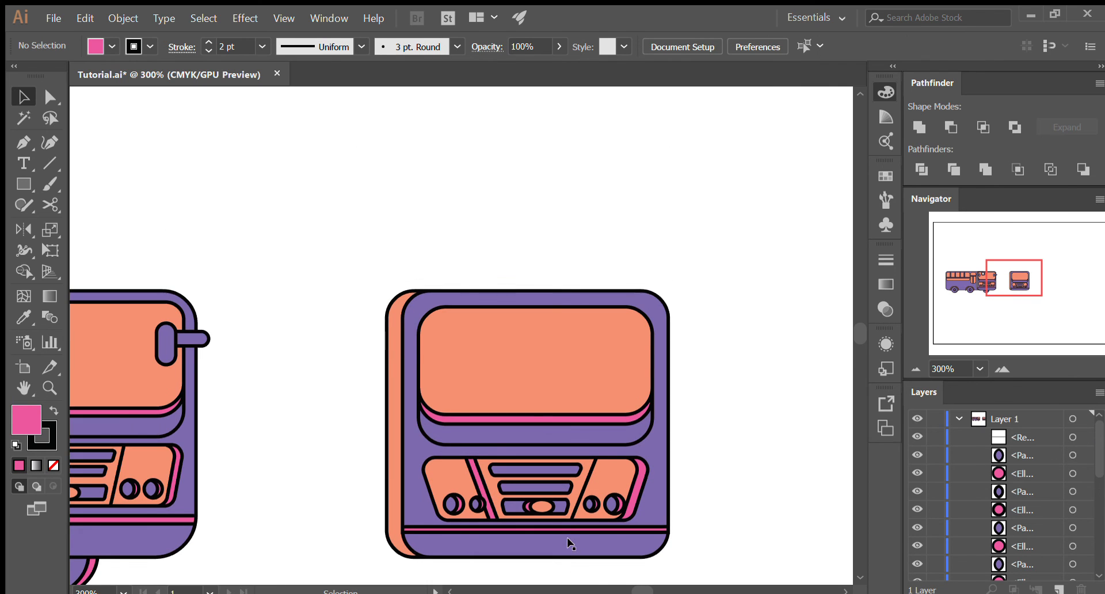
scroll(566, 539, "down", 1)
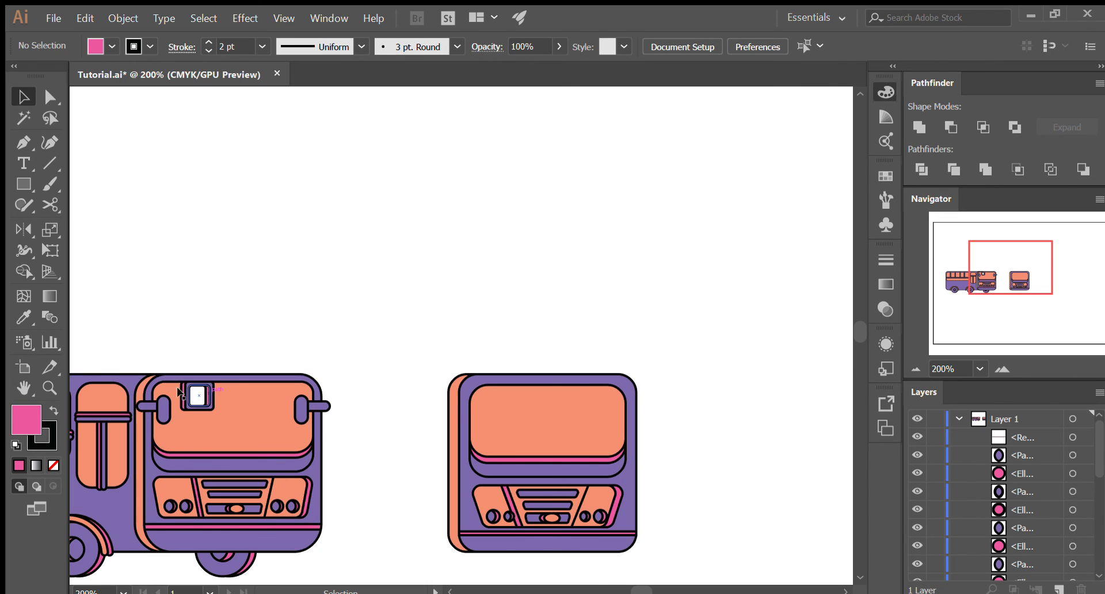
scroll(547, 404, "up", 1)
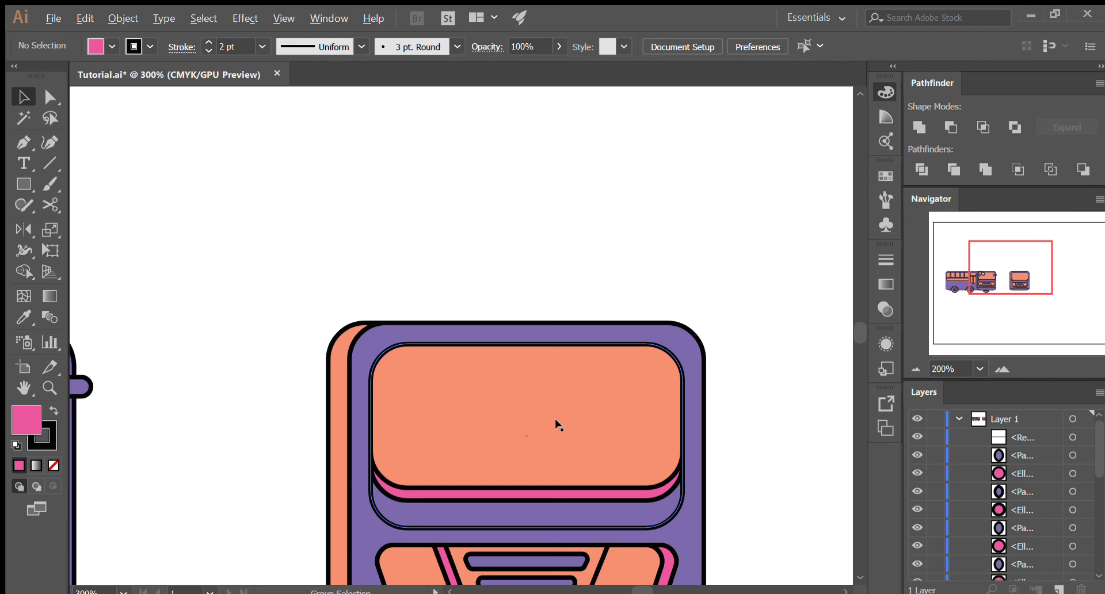
scroll(543, 399, "down", 2)
scroll(535, 354, "up", 3)
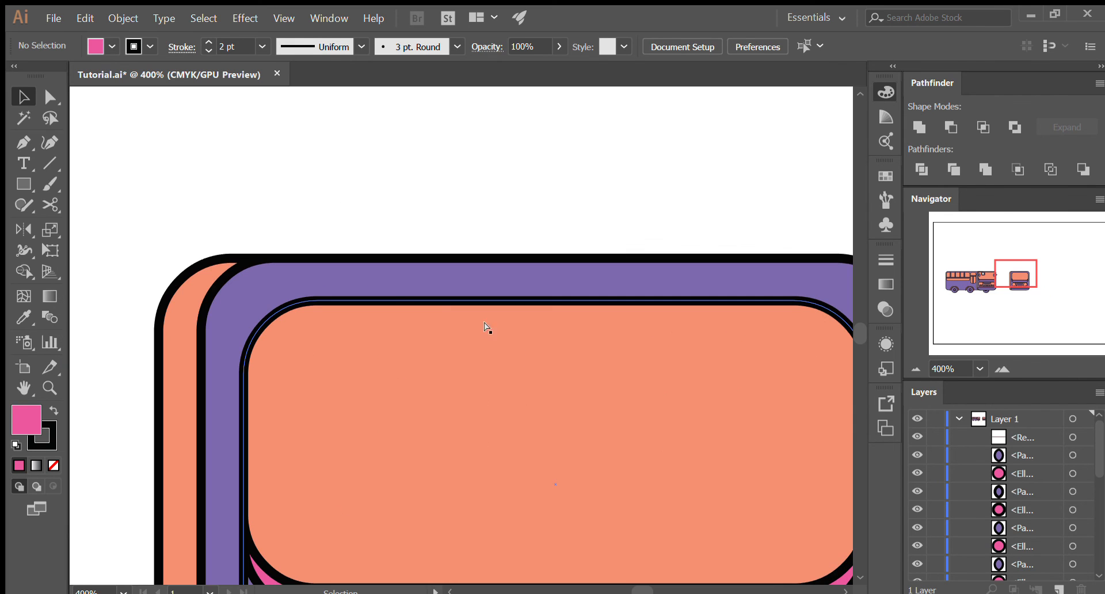
left_click(24, 183)
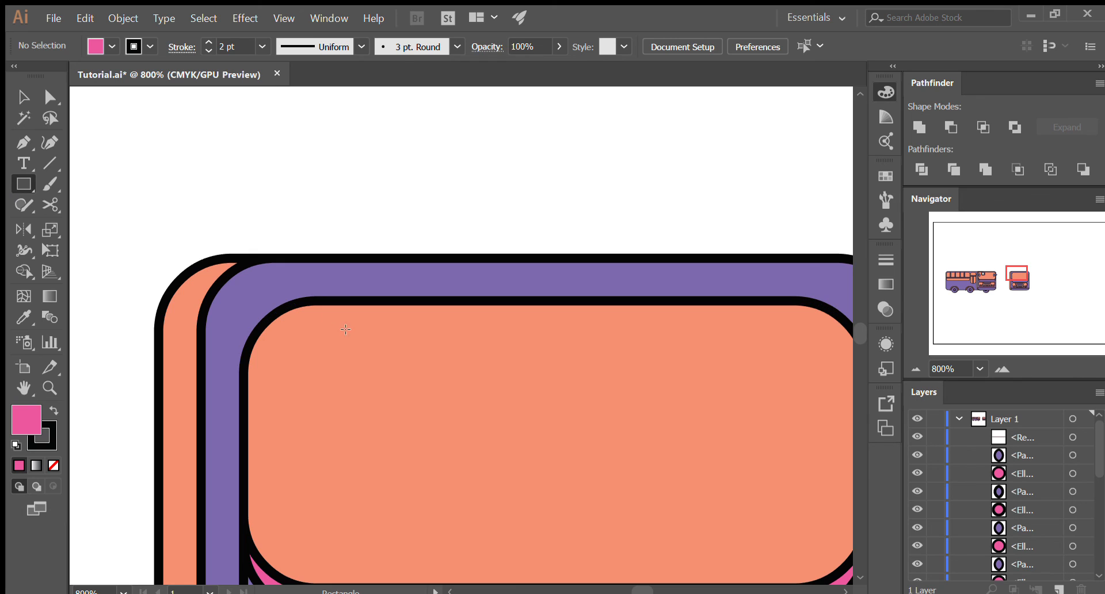
mouse_move(336, 300)
left_mouse_down()
mouse_move(458, 426)
mouse_move(436, 410)
left_mouse_up()
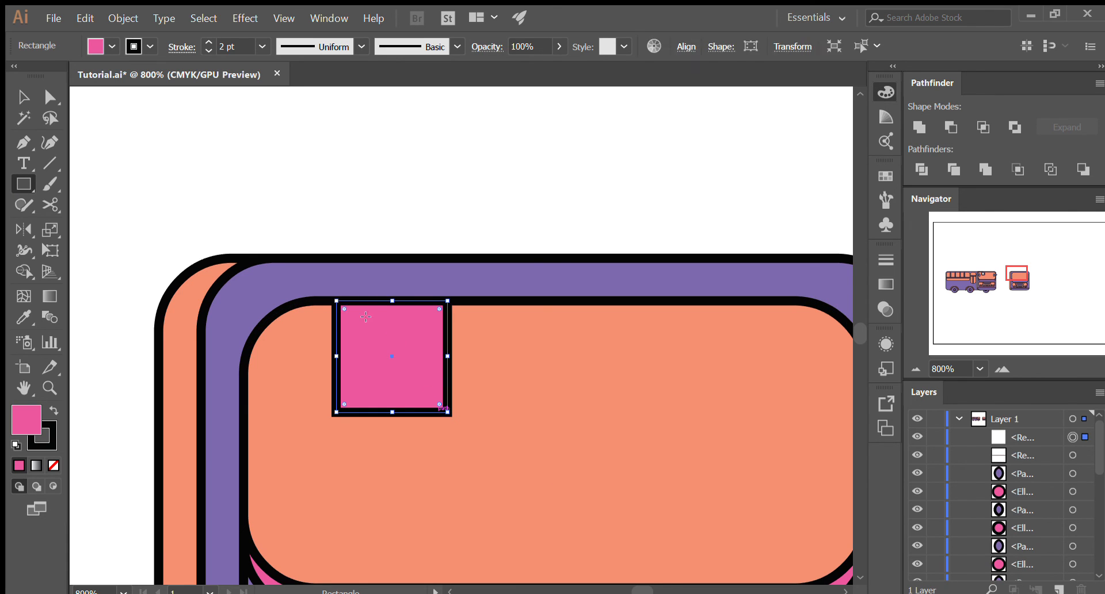
- Try to round all four corners of the pink square by about 3.9 px
key("a")
left_click_drag(340, 304, 350, 313)
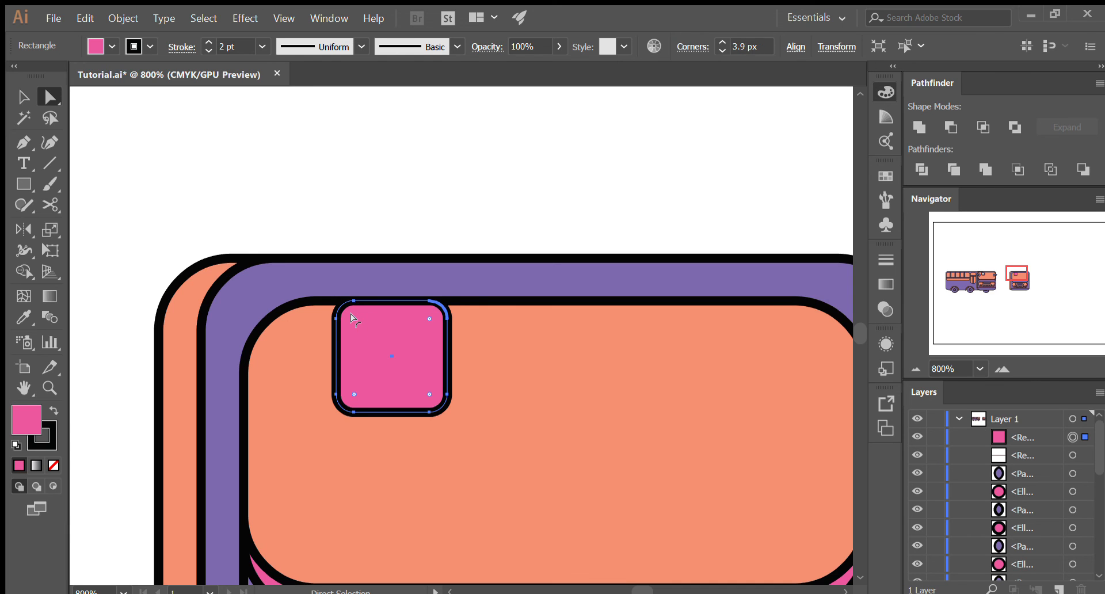
key("v")
scroll(382, 335, "down", 3, "alt")
scroll(381, 335, "down", 1, "alt")
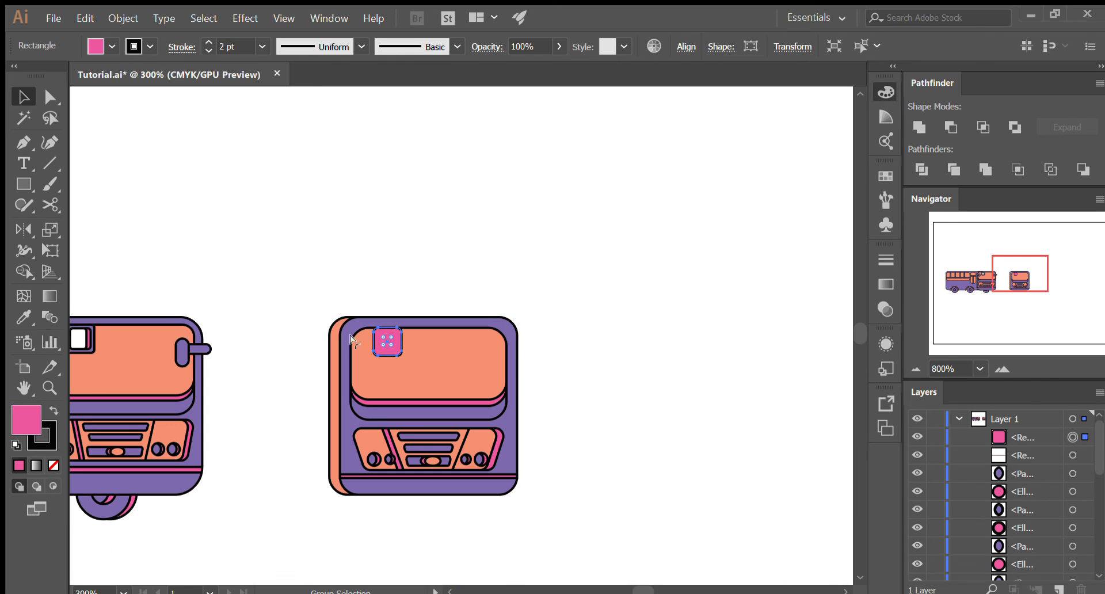
scroll(377, 325, "up", 5, "alt")
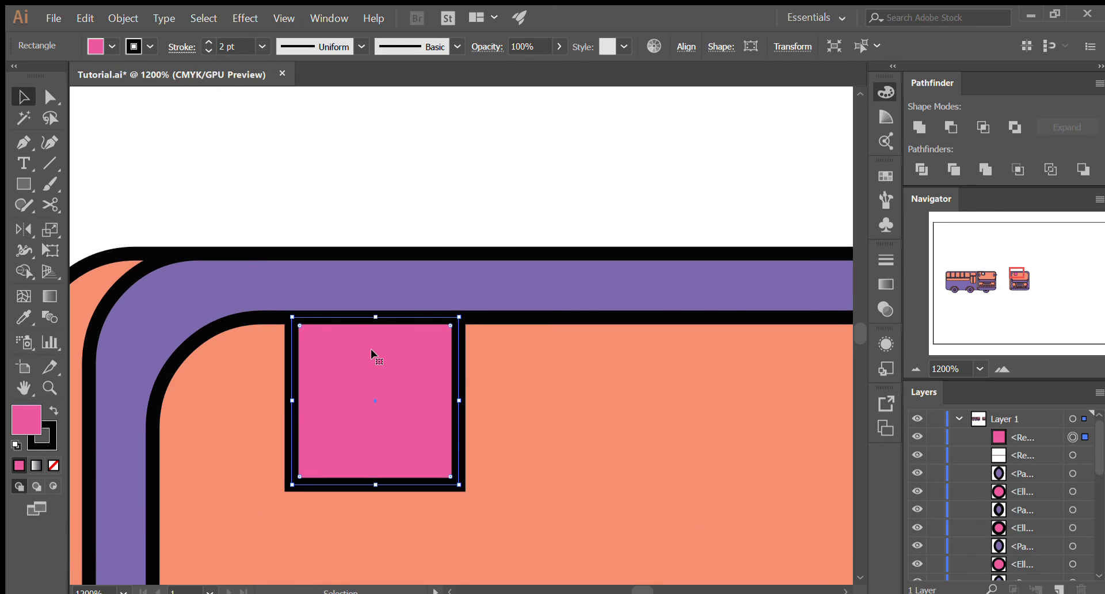
scroll(370, 349, "down", 2)
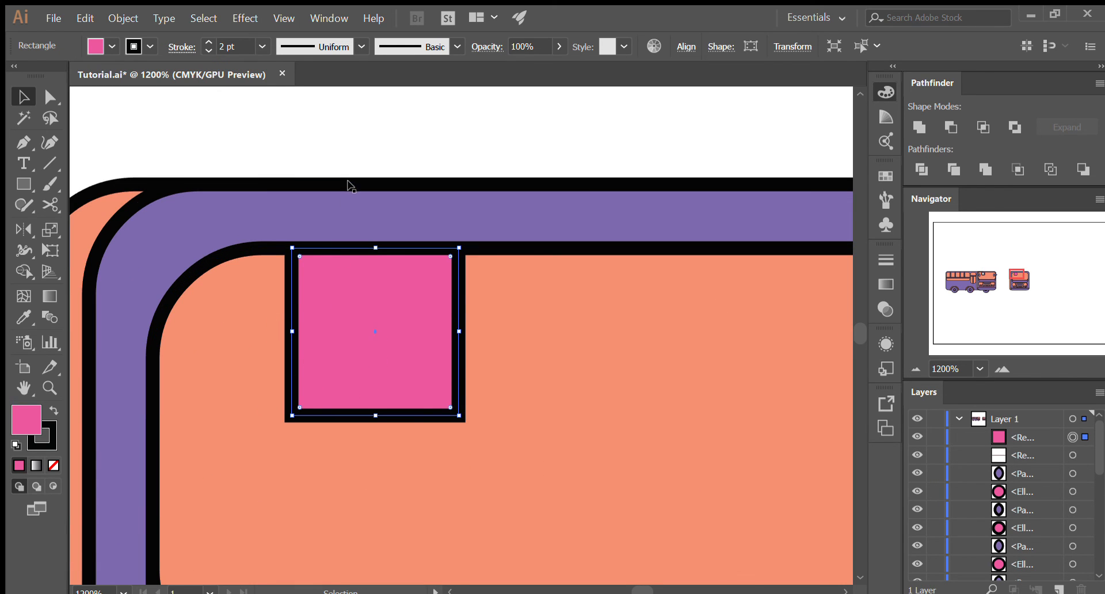
left_click(369, 164)
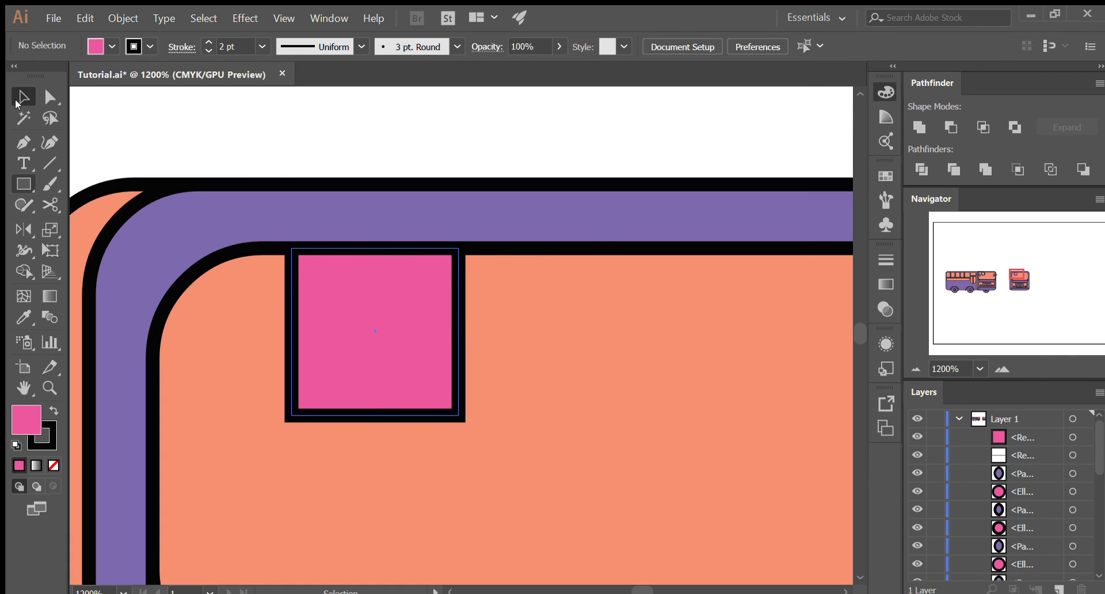
left_click(353, 164)
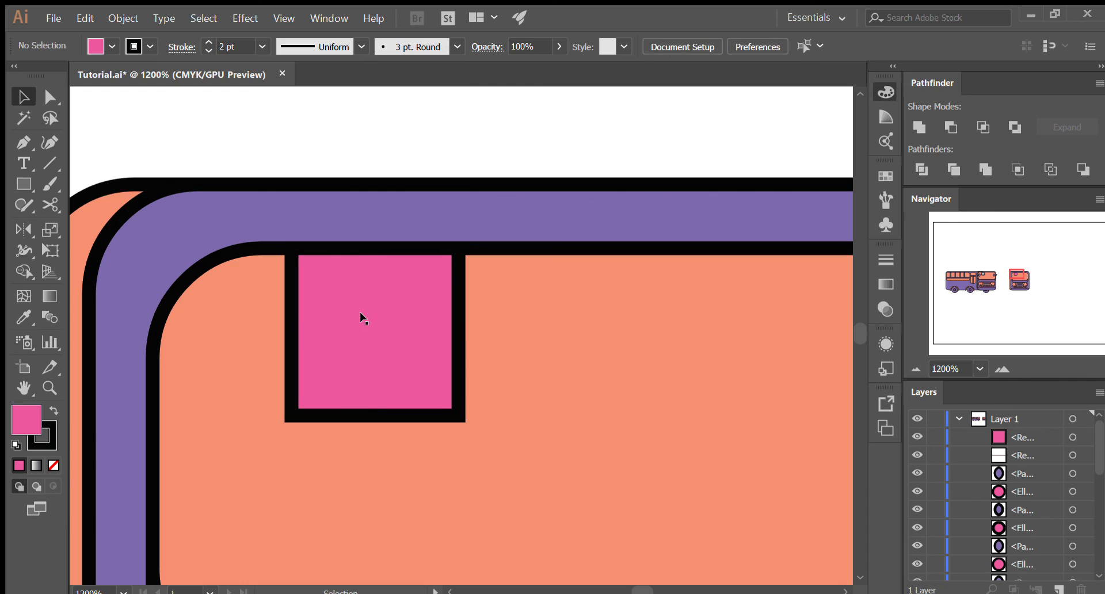
- Try a slight rounding on only the two bottom corners of the pink square, and undo it
left_click(314, 408)
key("a")
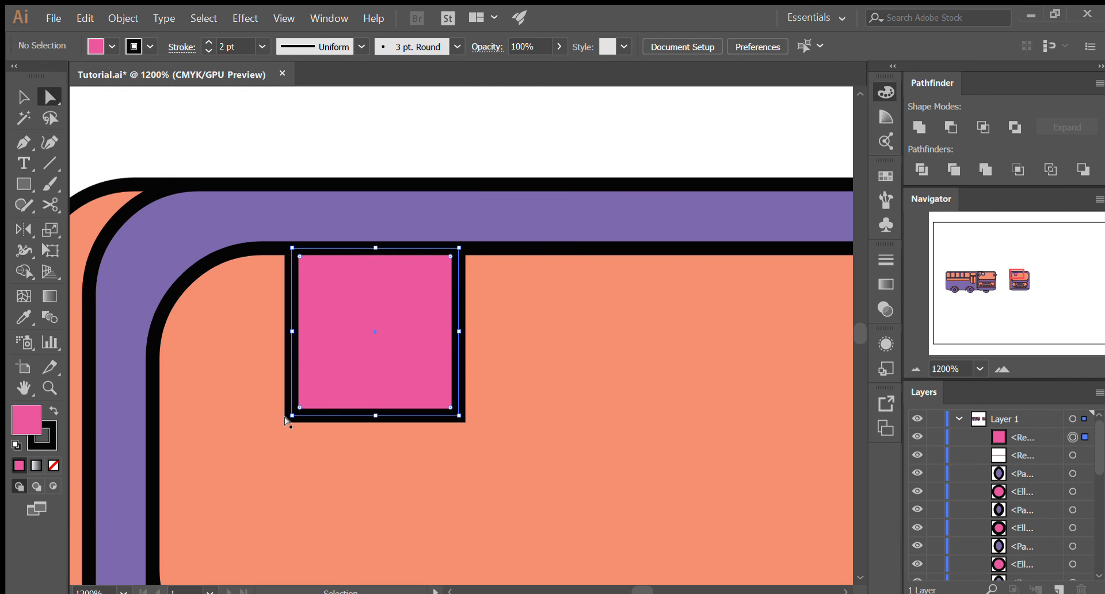
left_click(289, 415)
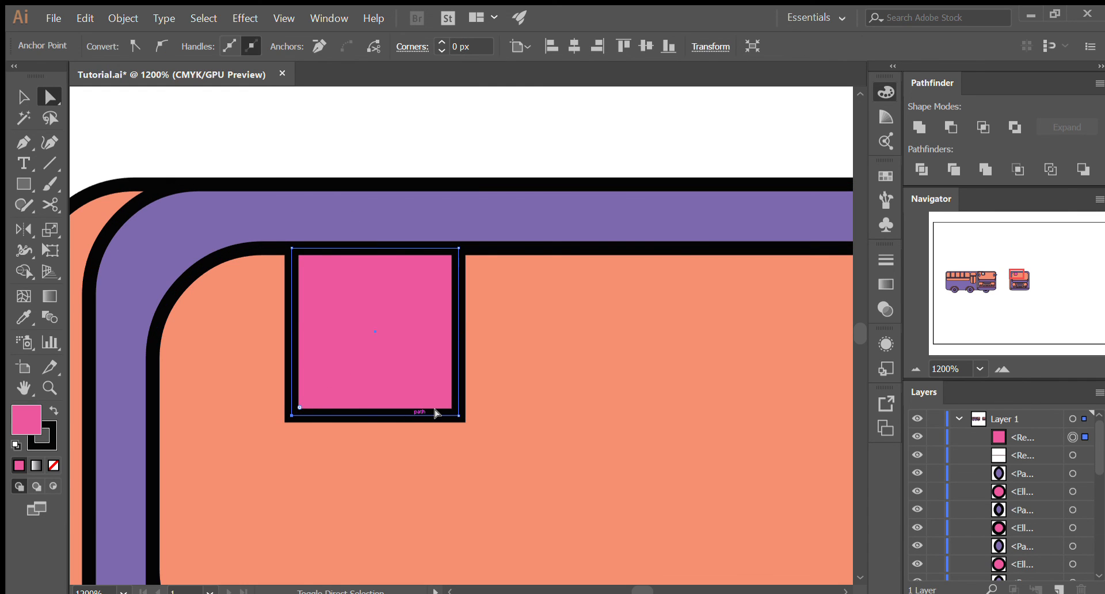
left_click(457, 413, "shift")
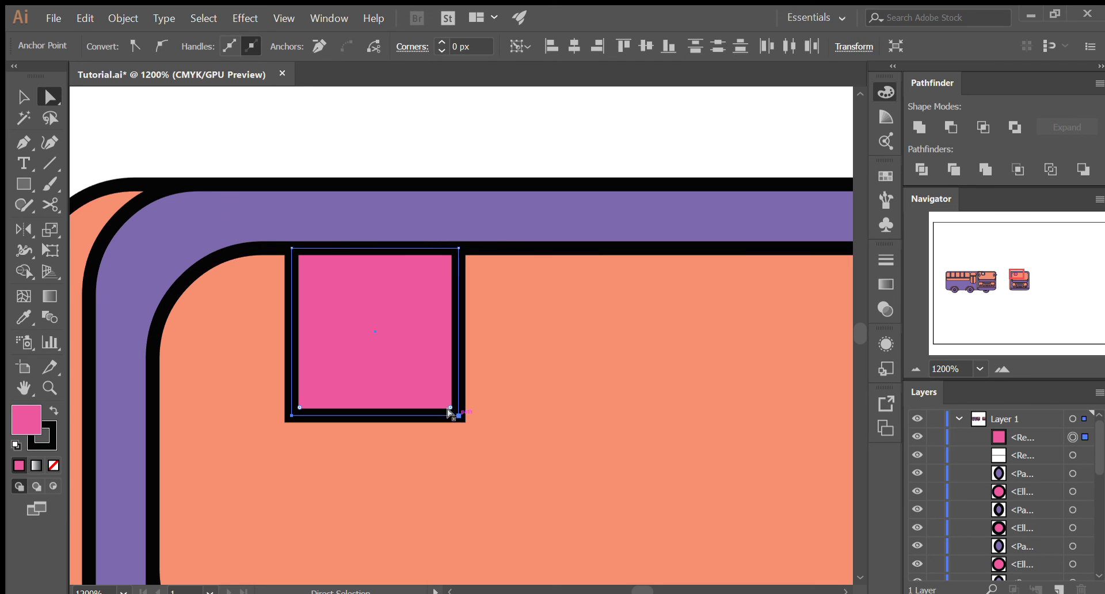
left_click_drag(447, 405, 436, 391)
key("v")
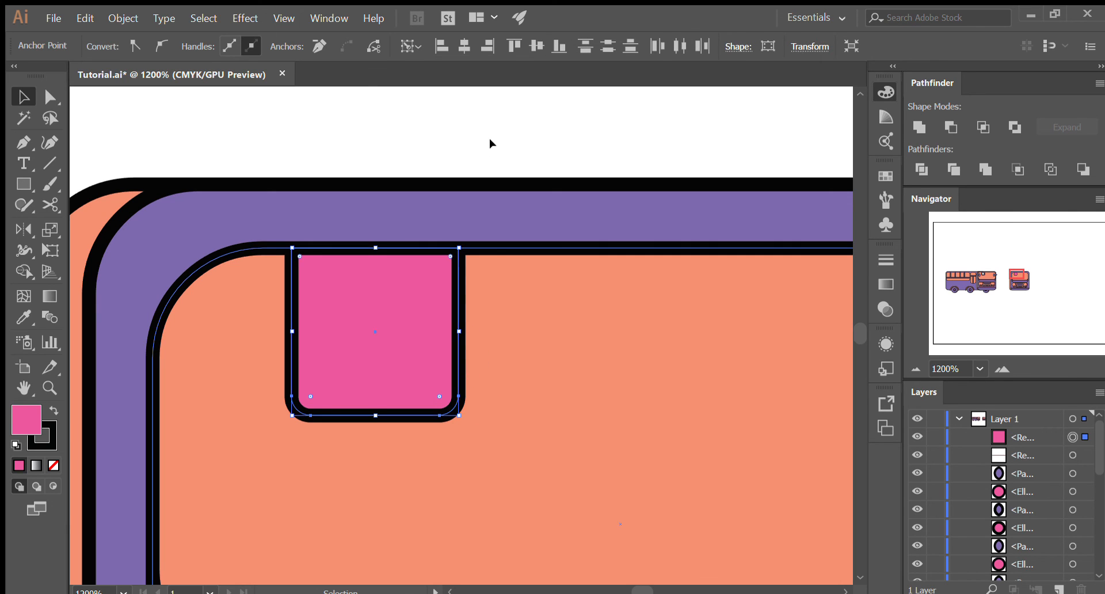
key("ctrl+shift+a")
key("ctrl+z")
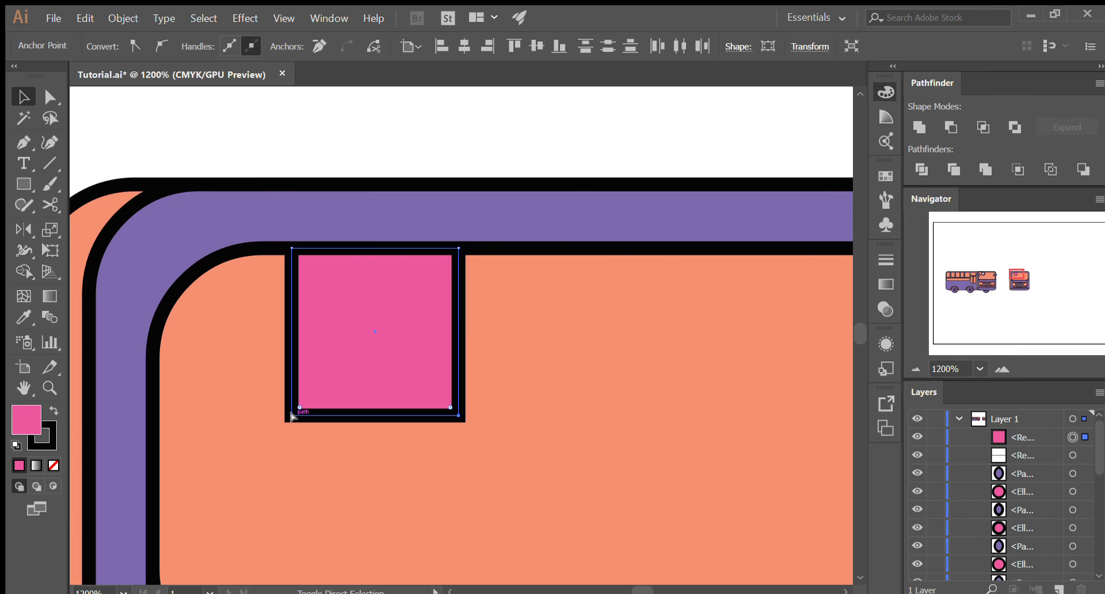
- Round the pink square's two bottom corners with a larger radius, keeping the upper corners sharp
key("a")
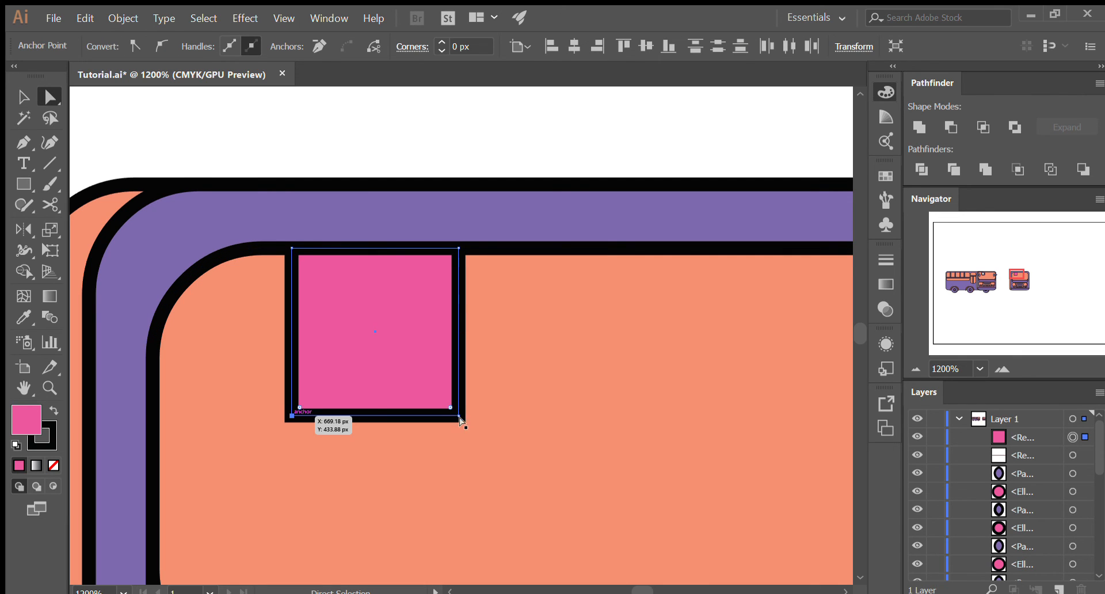
left_click(456, 415, "shift")
left_click(449, 404, "shift")
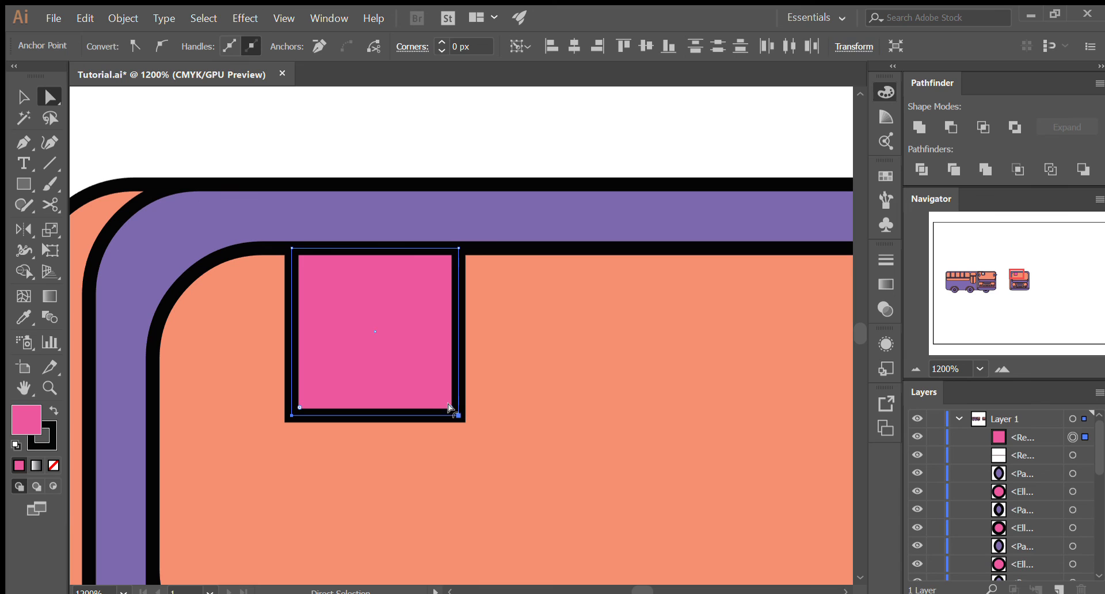
mouse_move(438, 392)
left_mouse_down()
mouse_move(424, 368)
mouse_move(432, 382)
left_mouse_up()
key("v")
left_click(454, 116)
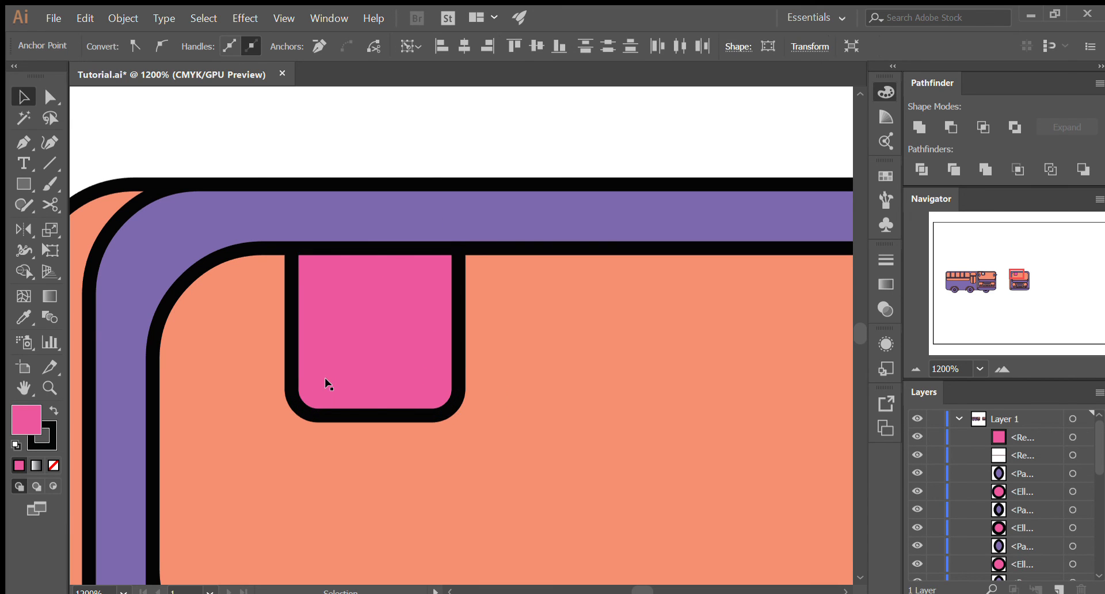
- Move the rounded pink panel about 12 px right and place a copy in front of it, shifted slightly left
left_click_drag(374, 373, 419, 372)
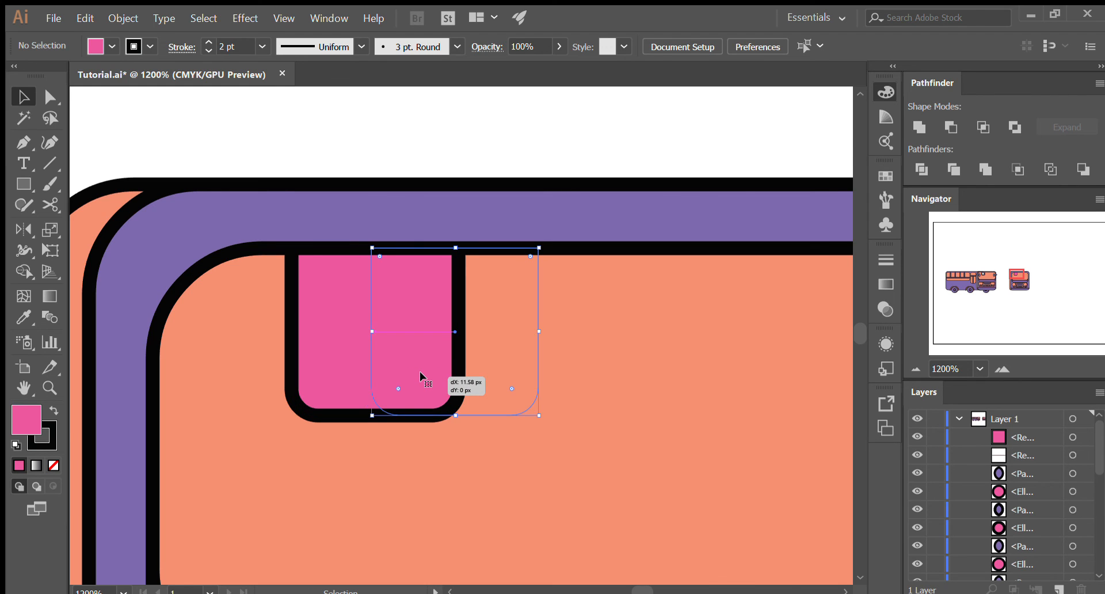
key("a")
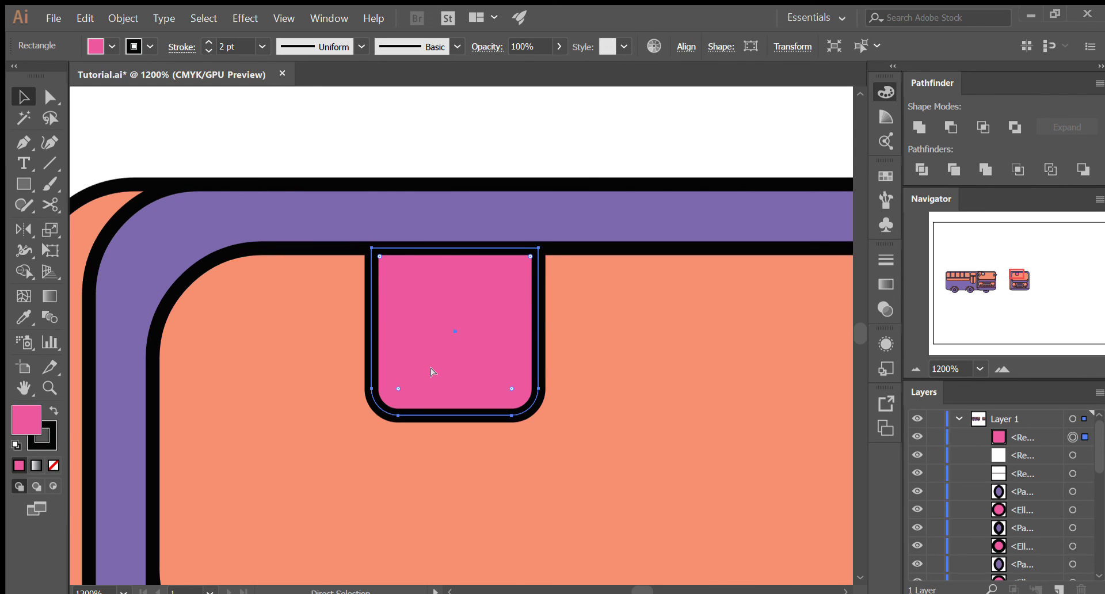
left_click_drag(430, 367, 397, 367)
left_click(529, 356)
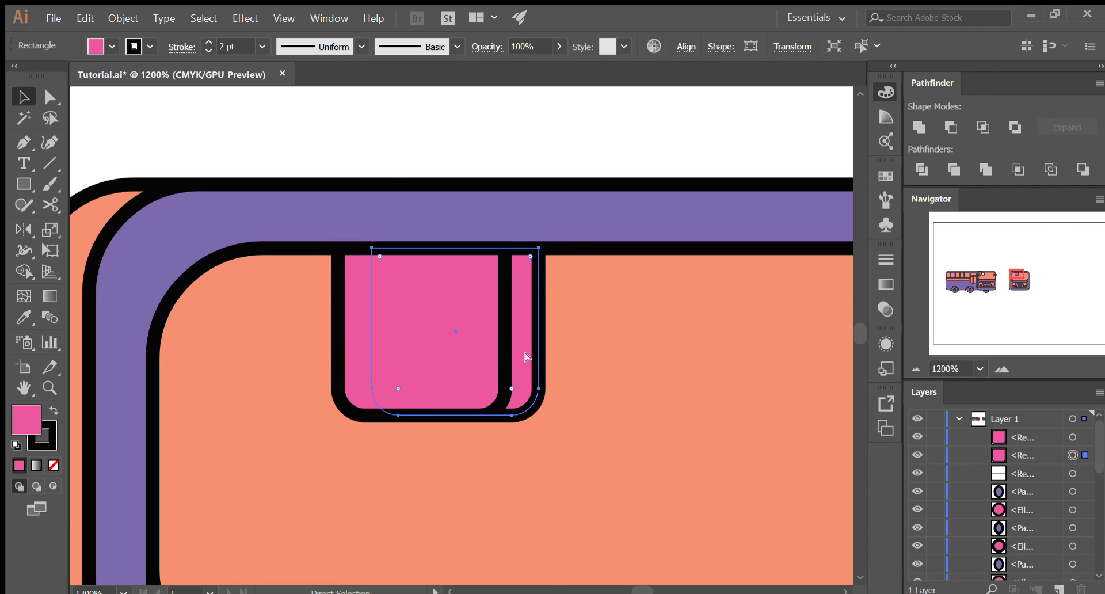
- Paste a copy of the right pink panel in front and subtract it from the left panel, leaving a narrow side strip
key("ctrl+f")
left_click(345, 360, "shift")
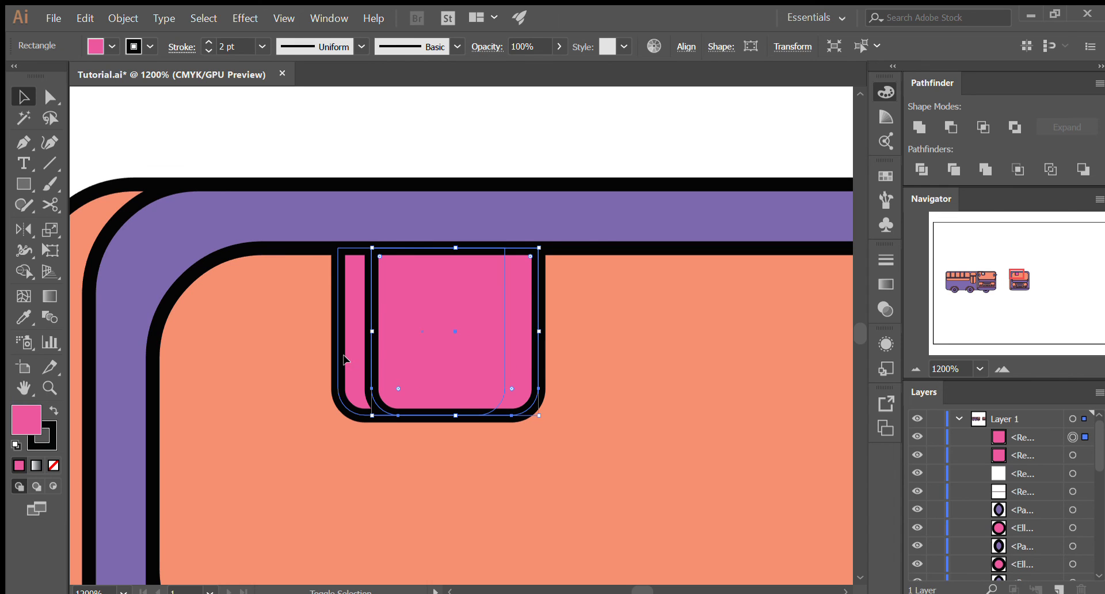
left_click(345, 395, "shift")
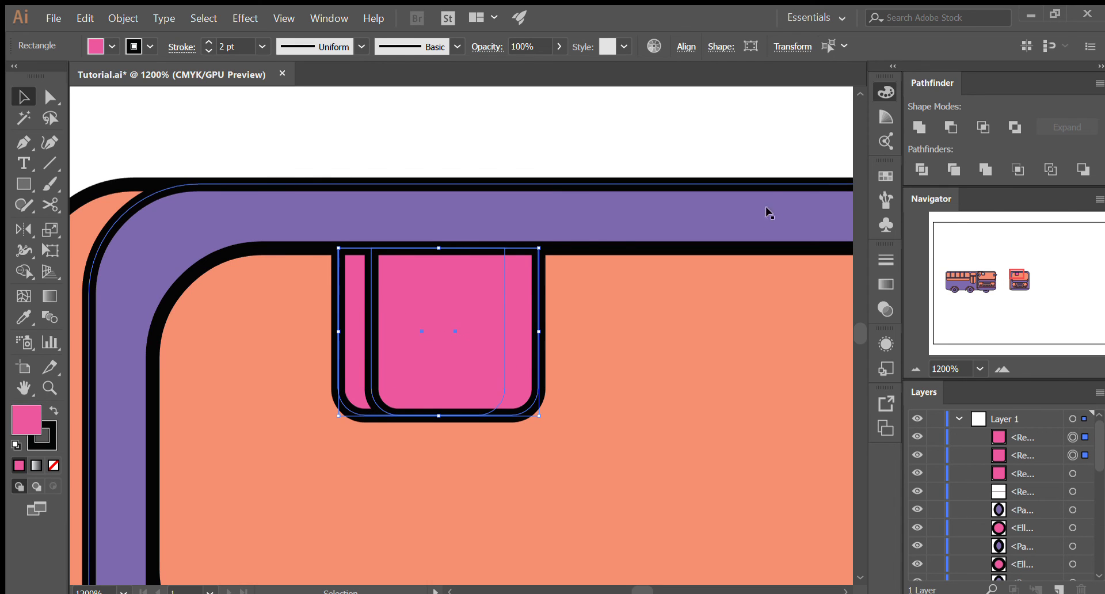
left_click(937, 127)
left_click(517, 142)
- Draw a smaller pink square centred inside the front pink panel of the sign and round its four corners
scroll(454, 358, "down", 4)
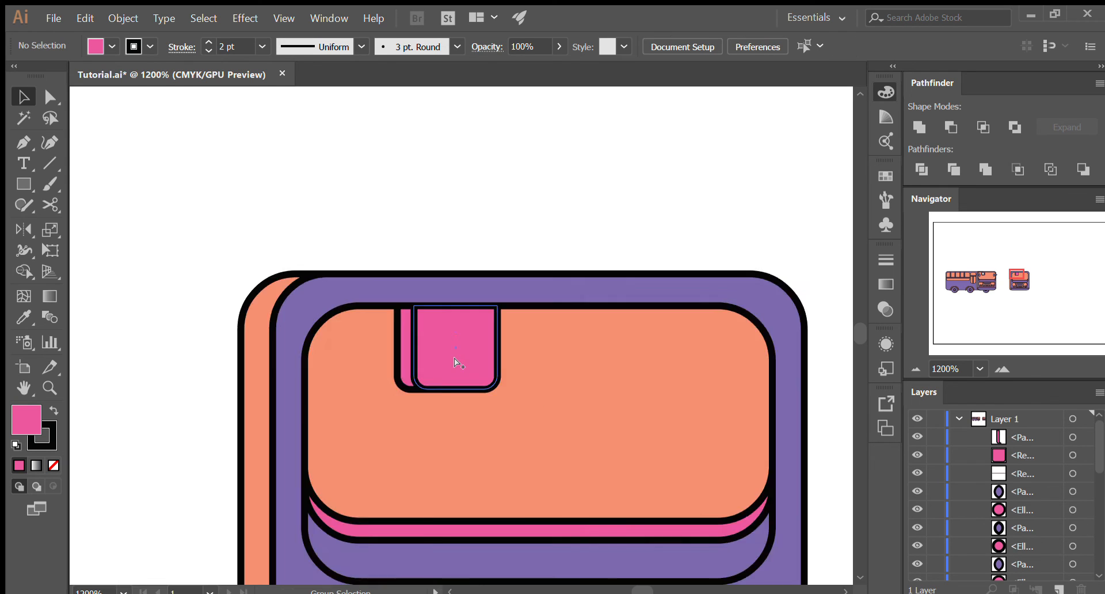
scroll(454, 357, "down", 1)
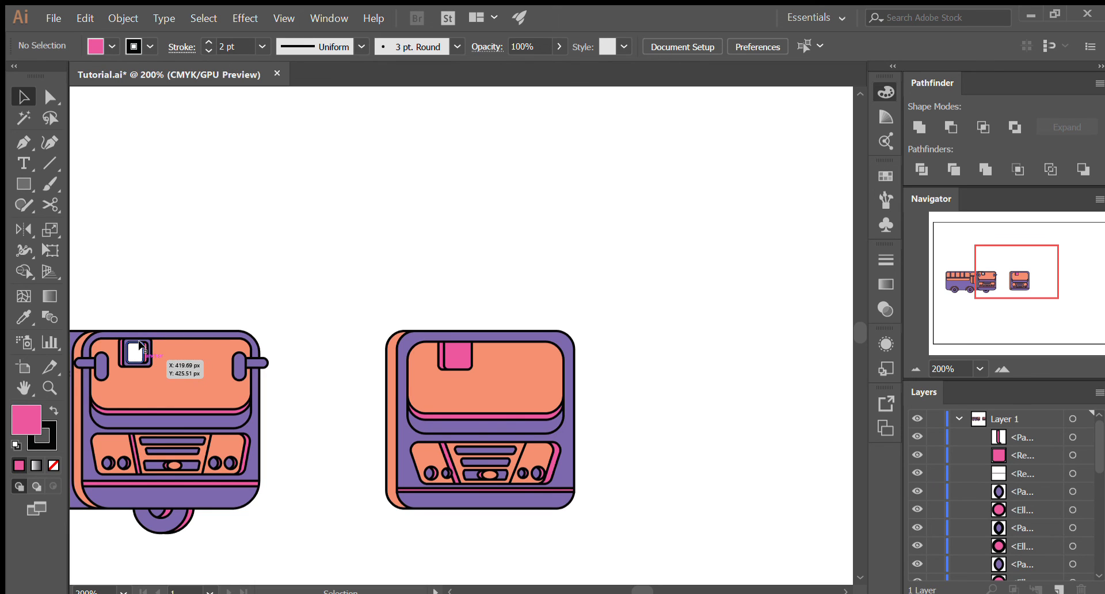
scroll(476, 340, "up", 4)
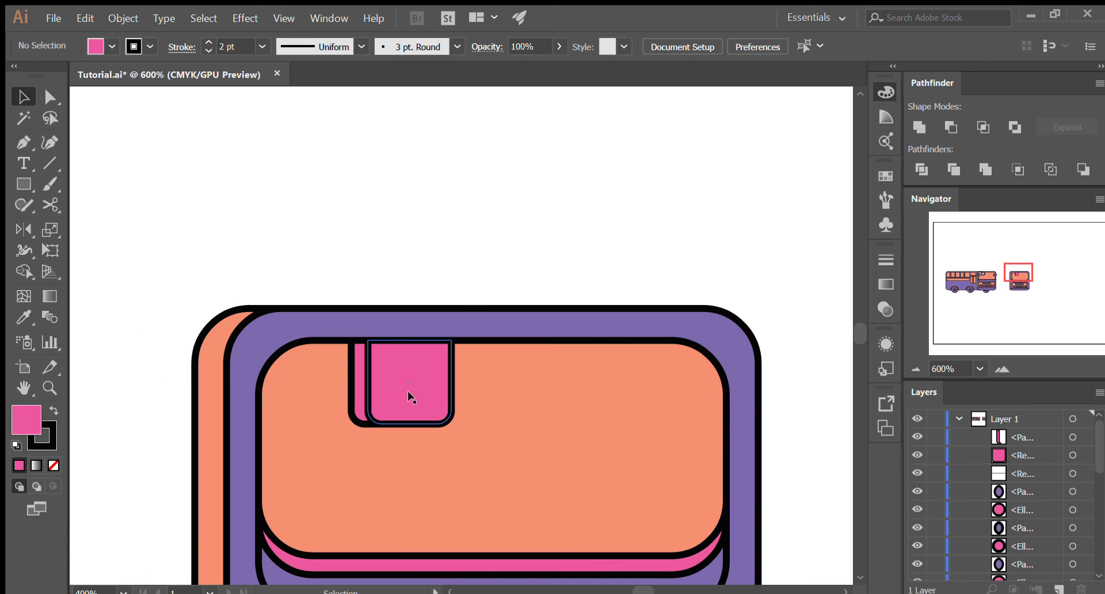
left_click(412, 391)
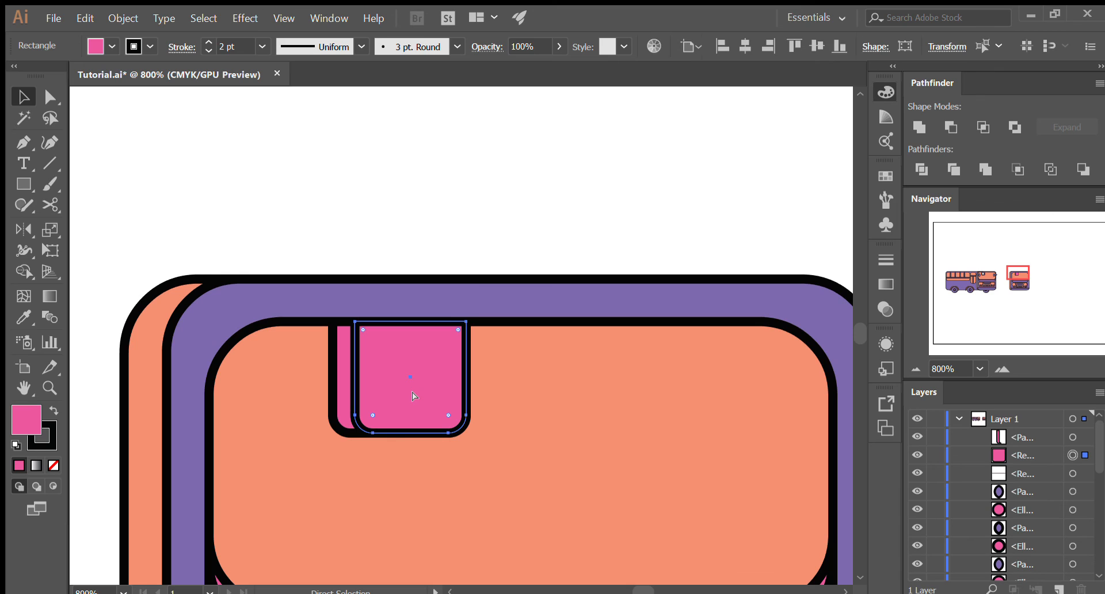
key("m")
key("ctrl+shift+a")
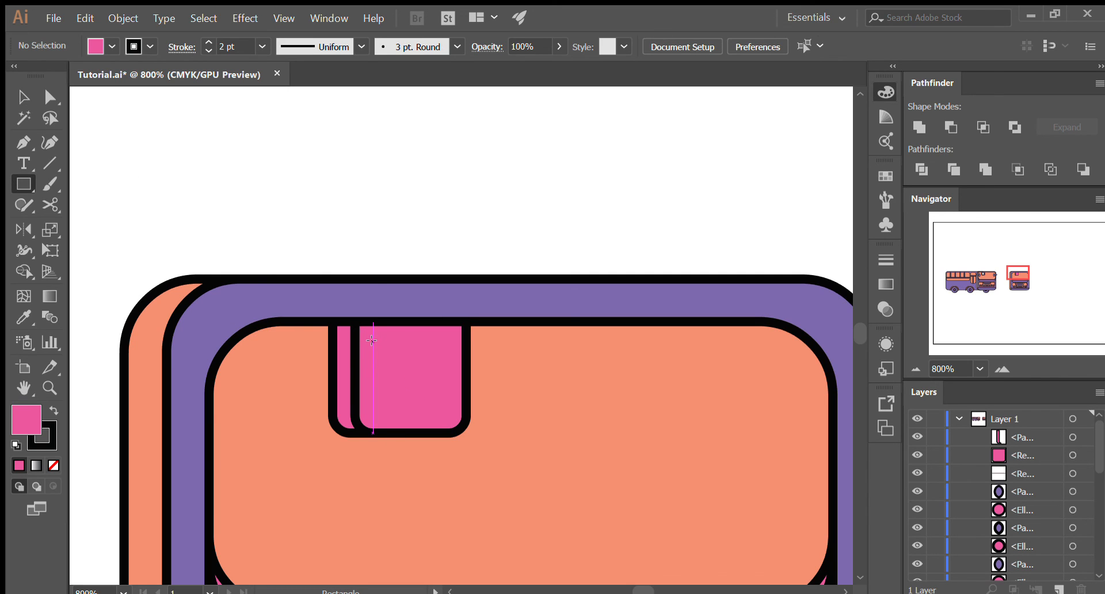
left_click_drag(374, 339, 430, 414)
key("a")
left_click_drag(434, 340, 432, 340)
key("v")
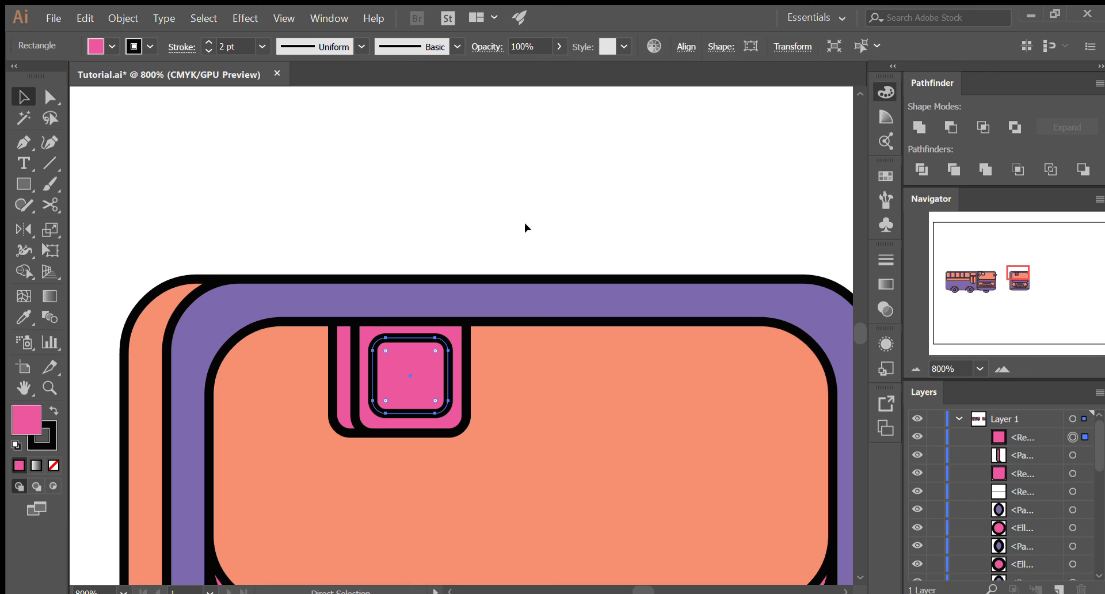
key("ctrl+shift+a")
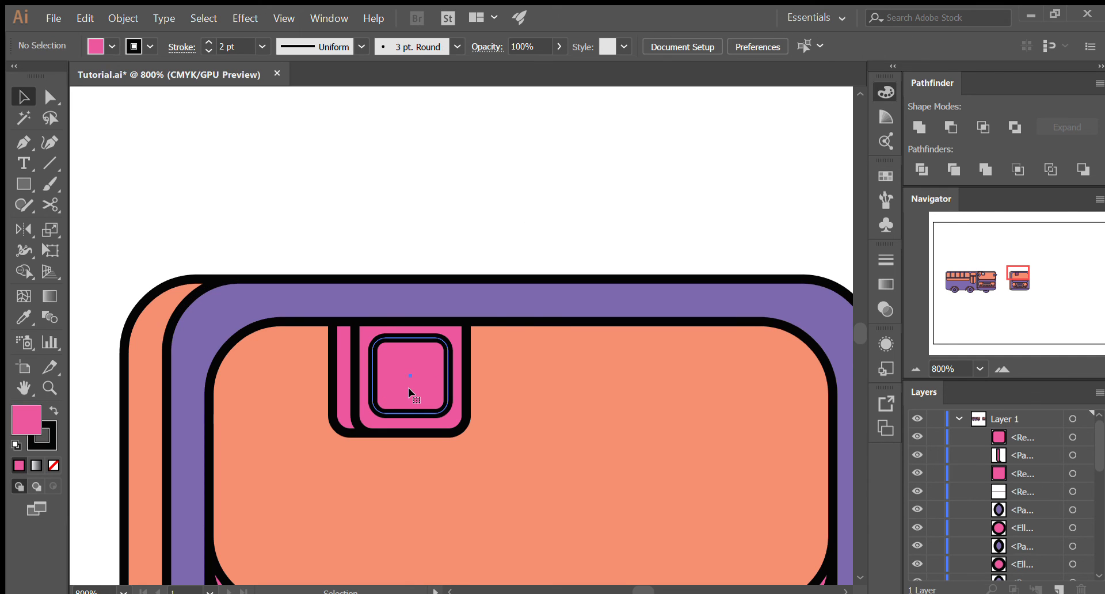
- Overlap a slightly left-shifted copy of the small rounded square with a front copy of the original, and keep only their intersection
left_click(410, 393)
left_click_drag(416, 384, 406, 378)
left_click(441, 378)
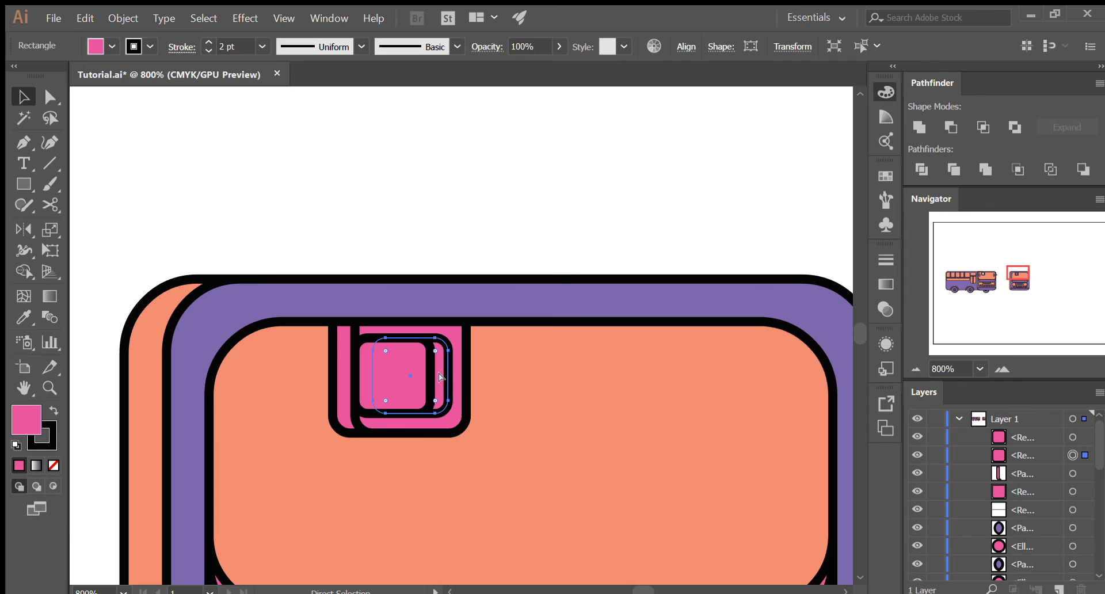
key("ctrl+shift+bracketright")
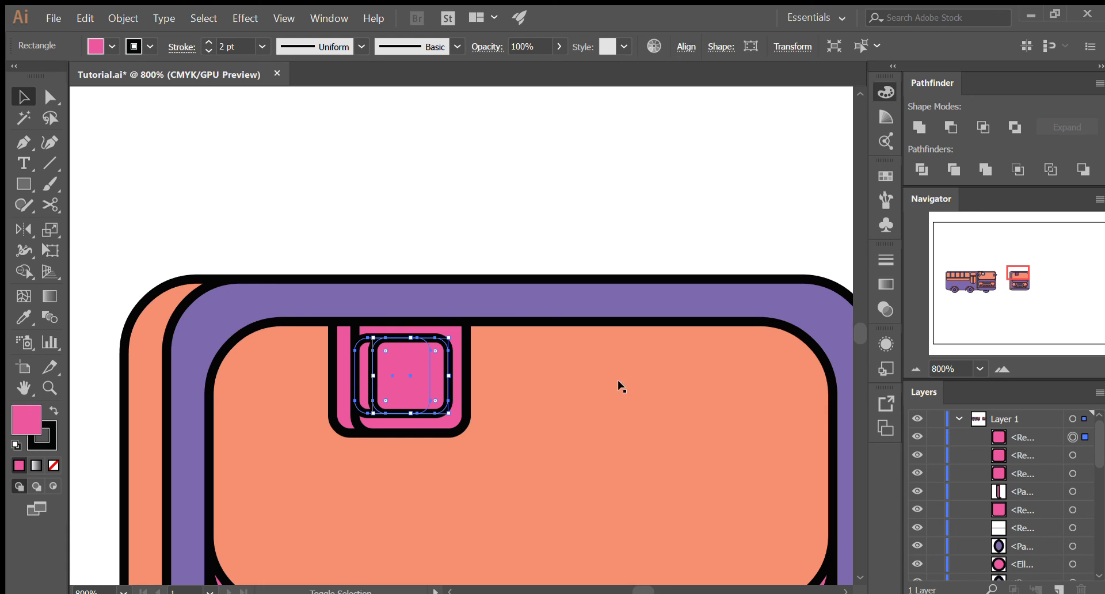
left_click(983, 127)
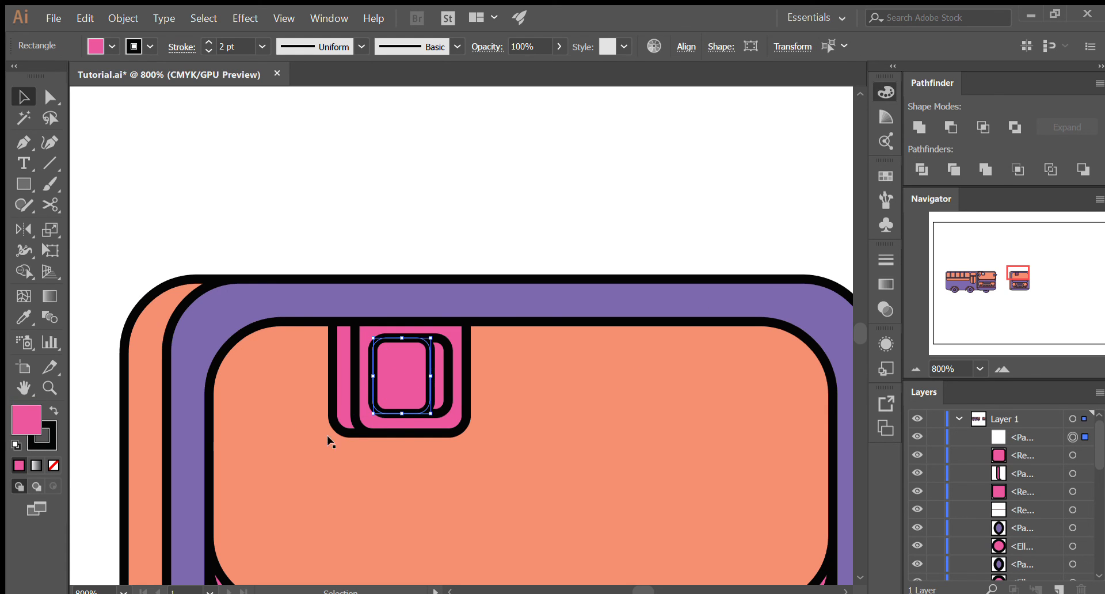
left_click_drag(388, 375, 430, 208)
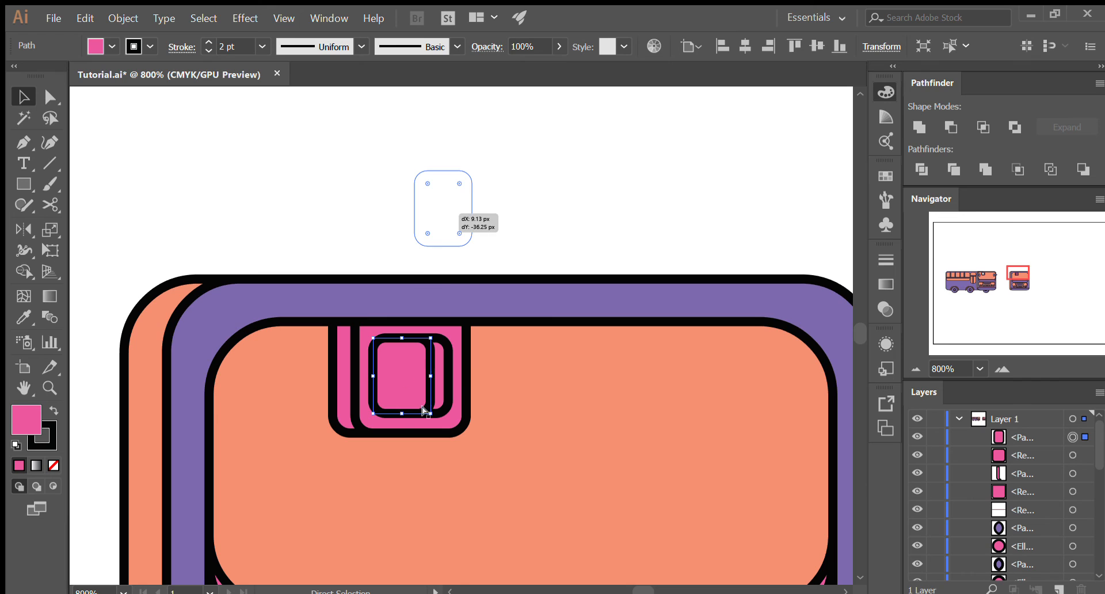
key("ctrl+z")
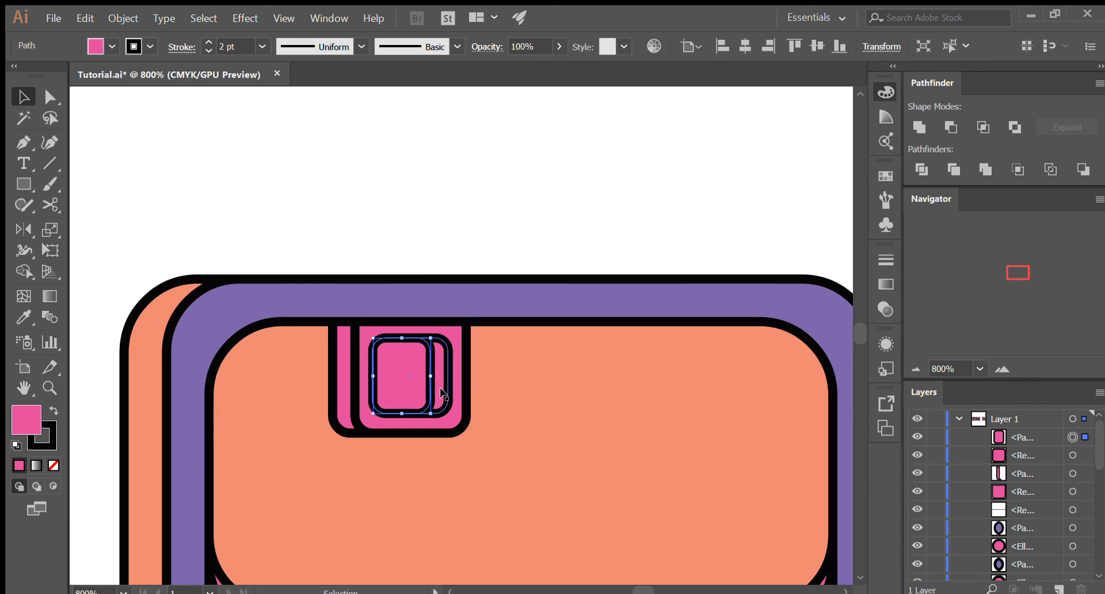
- Try recolouring the sign's inner shape by sampling the white canvas, and undo it
scroll(458, 253, "down", 2)
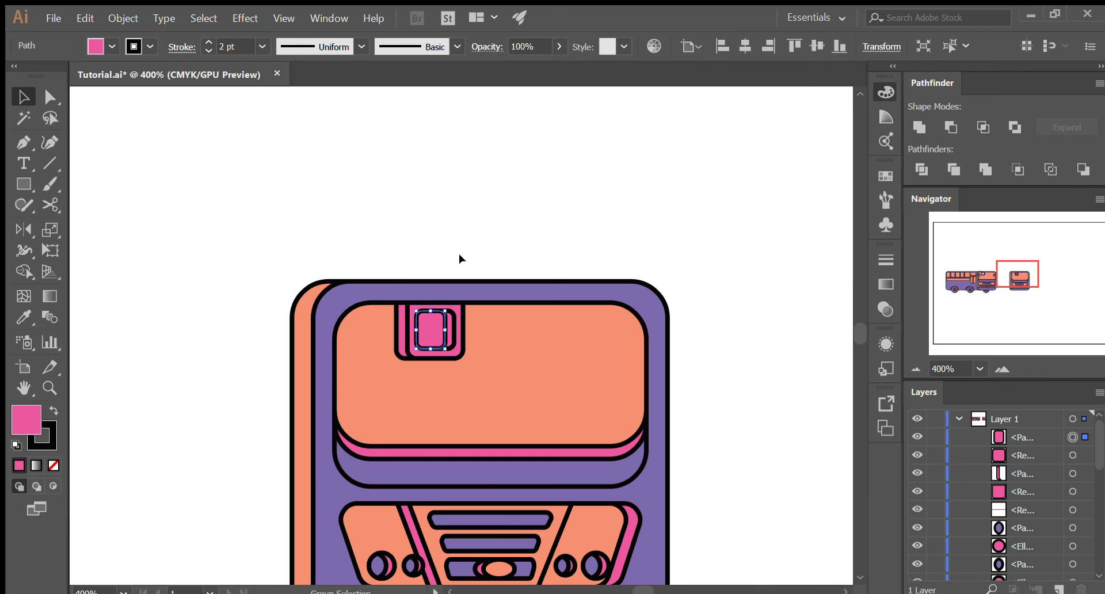
key("i")
left_click(468, 207)
key("v")
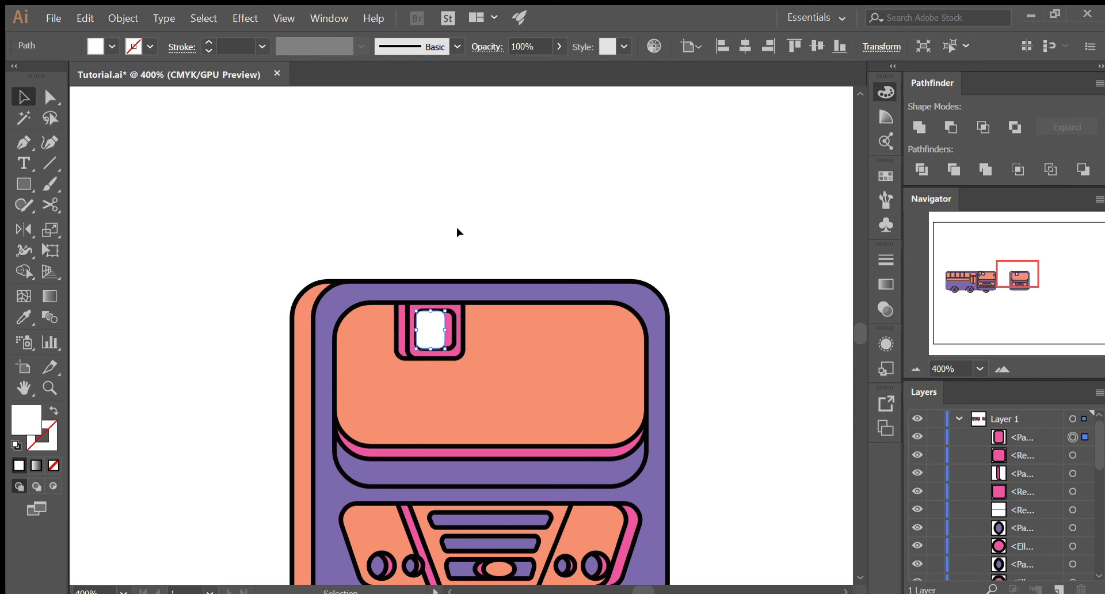
key("ctrl+z")
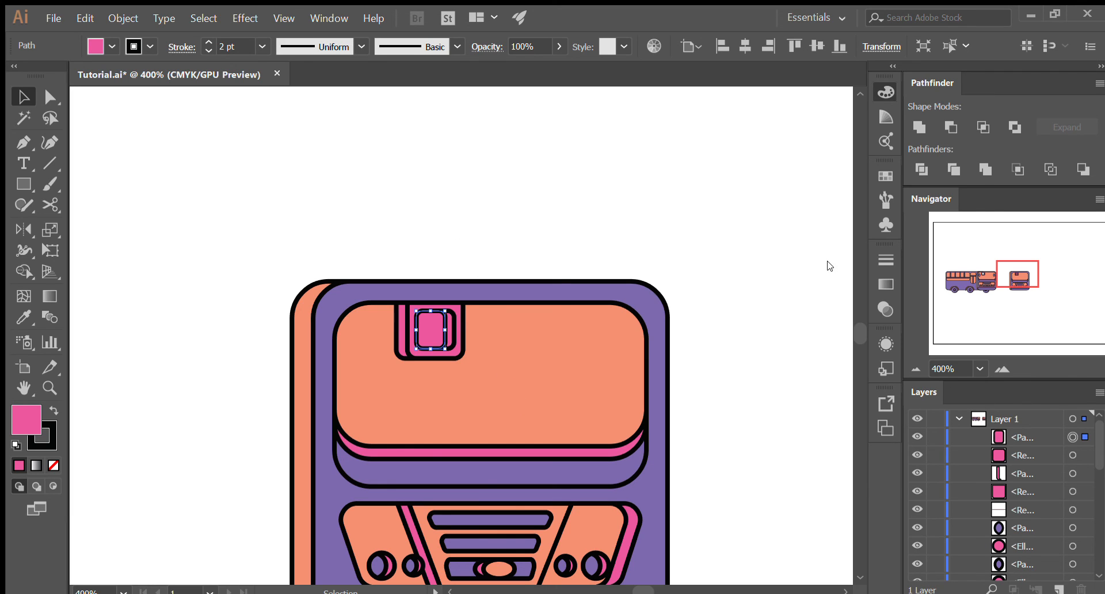
- Fill the sign's inner shape with white, keeping its black 2 pt outline
left_click(713, 339)
left_click(513, 205)
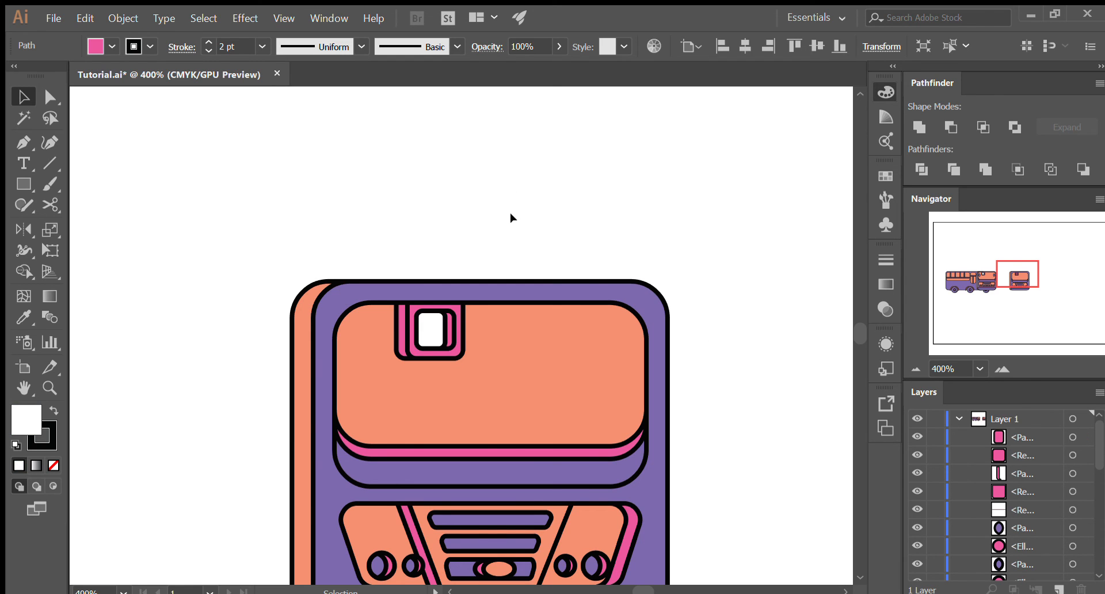
scroll(511, 223, "down", 2)
scroll(509, 226, "down", 3)
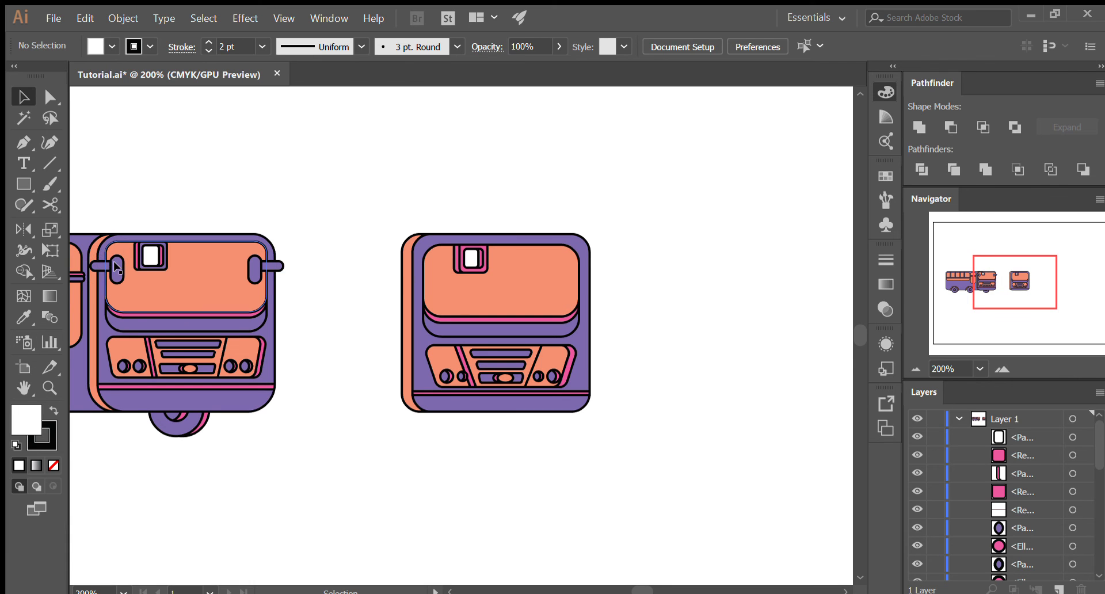
- Draw a short horizontal bar with fully rounded ends across the left edge of the bus front at mirror height
scroll(378, 242, "up", 2)
scroll(432, 348, "down", 2)
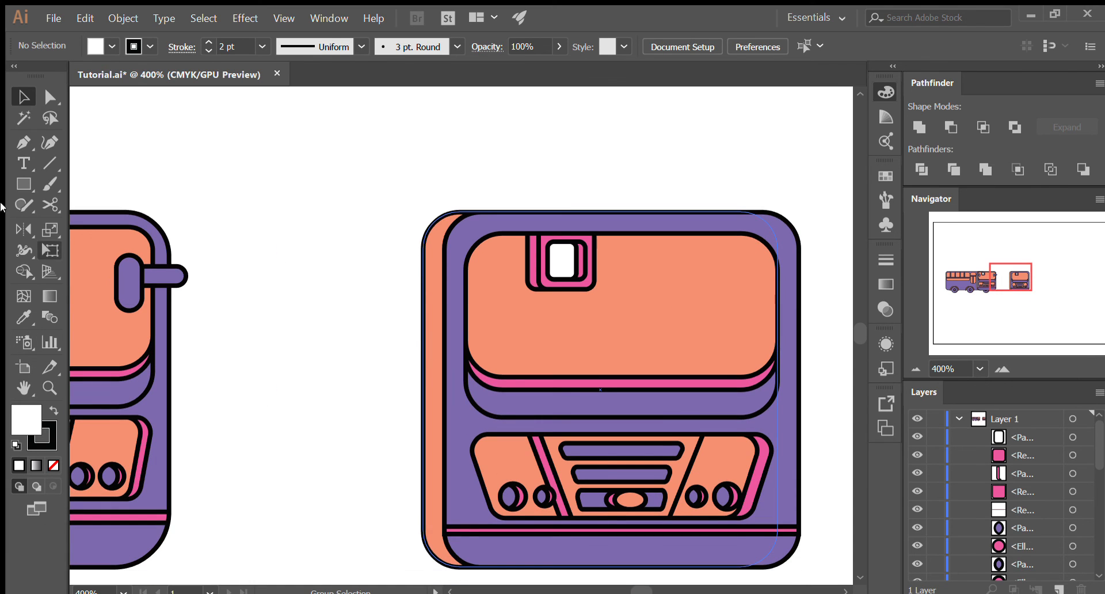
left_click(24, 185)
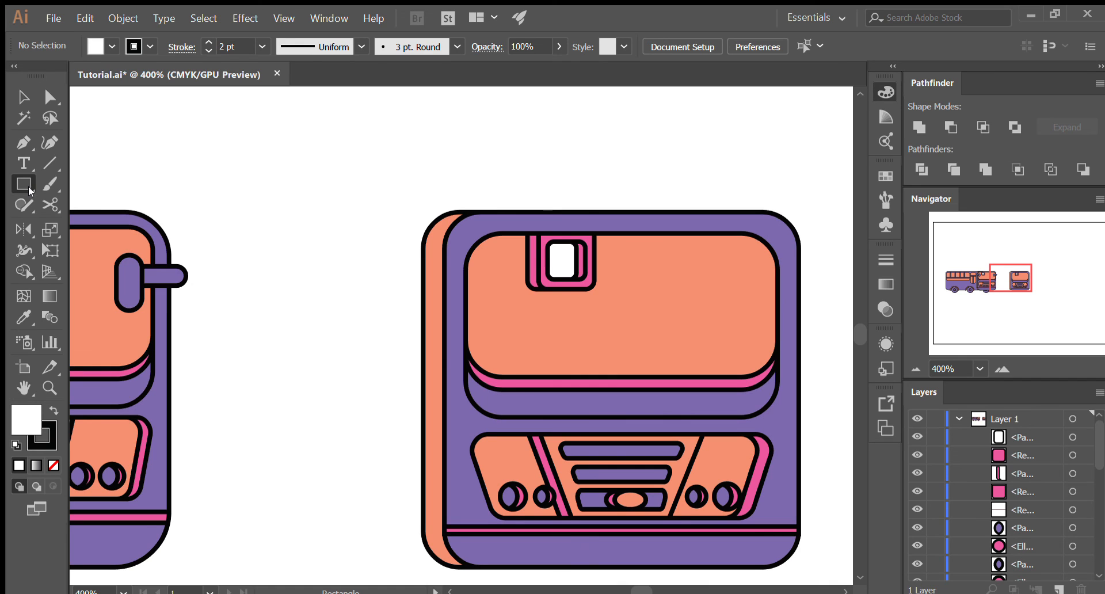
left_click_drag(412, 273, 481, 292)
key("v")
key("ctrl+shift+a")
left_click(464, 280)
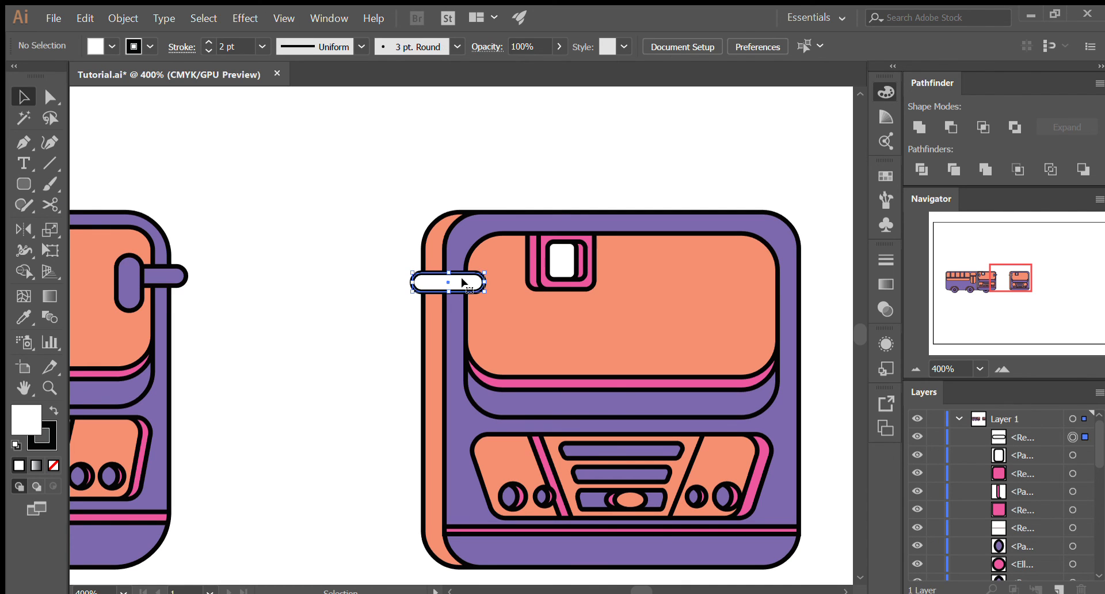
- Match the mirror arm's fill and outline to the purple of the bus front
key("i")
left_click(459, 317)
key("v")
left_click(298, 312)
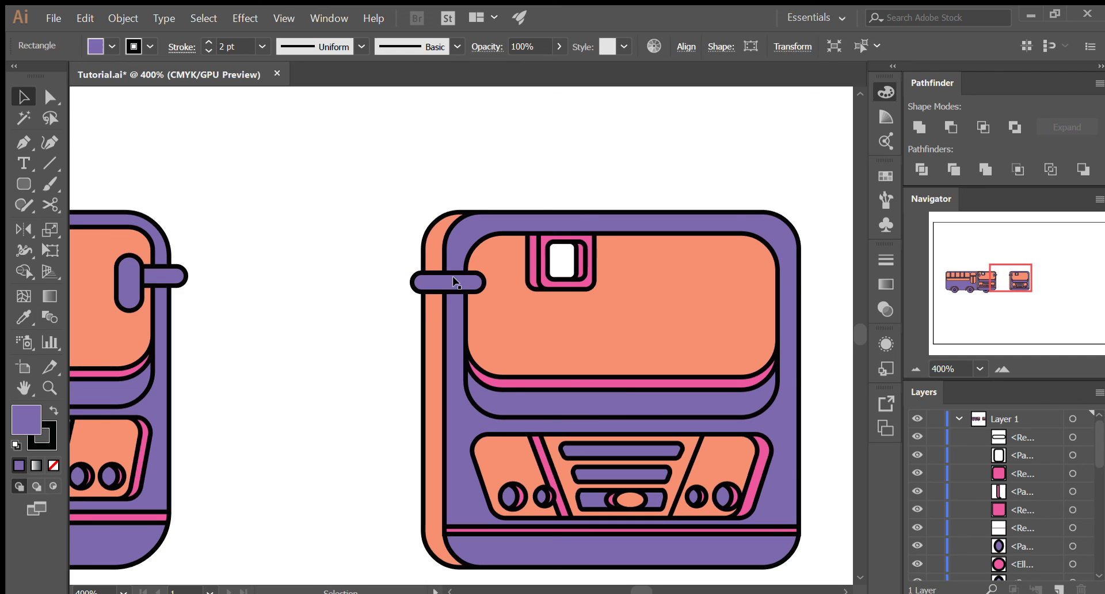
- Copy the purple mirror arm in place, rotate the copy upright and widen it into a mirror over the arm's inner end
left_click(454, 277)
mouse_move(486, 296)
left_mouse_down()
mouse_move(510, 287)
mouse_move(510, 256)
mouse_move(460, 217)
mouse_move(481, 296)
left_mouse_up()
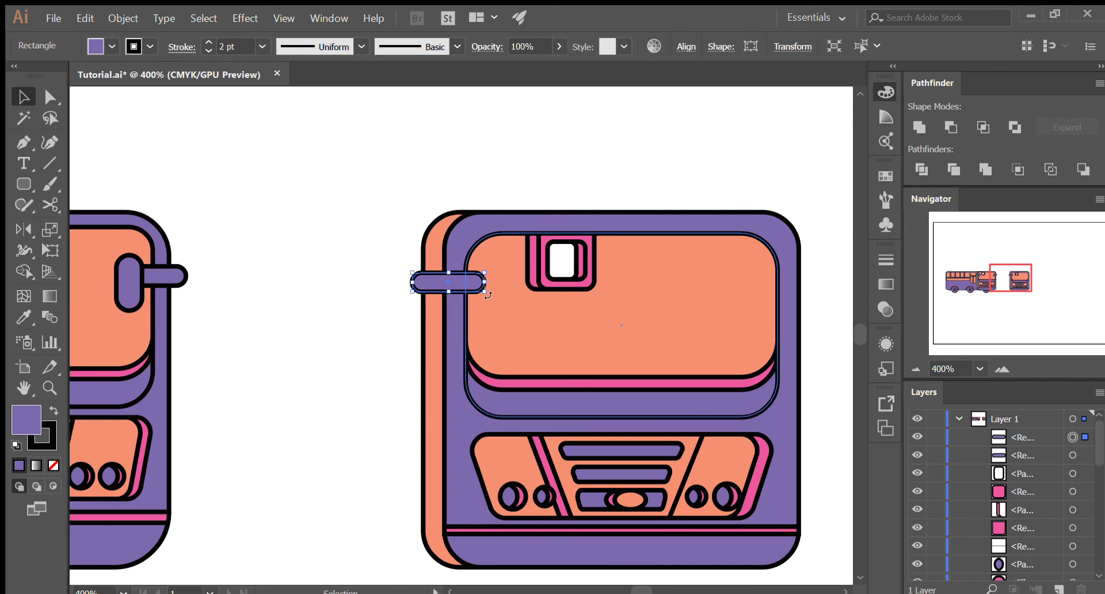
mouse_move(488, 294)
left_mouse_down()
mouse_move(513, 286)
mouse_move(512, 249)
mouse_move(486, 225)
mouse_move(453, 312)
mouse_move(469, 281)
mouse_move(452, 282)
mouse_move(482, 280)
left_mouse_up()
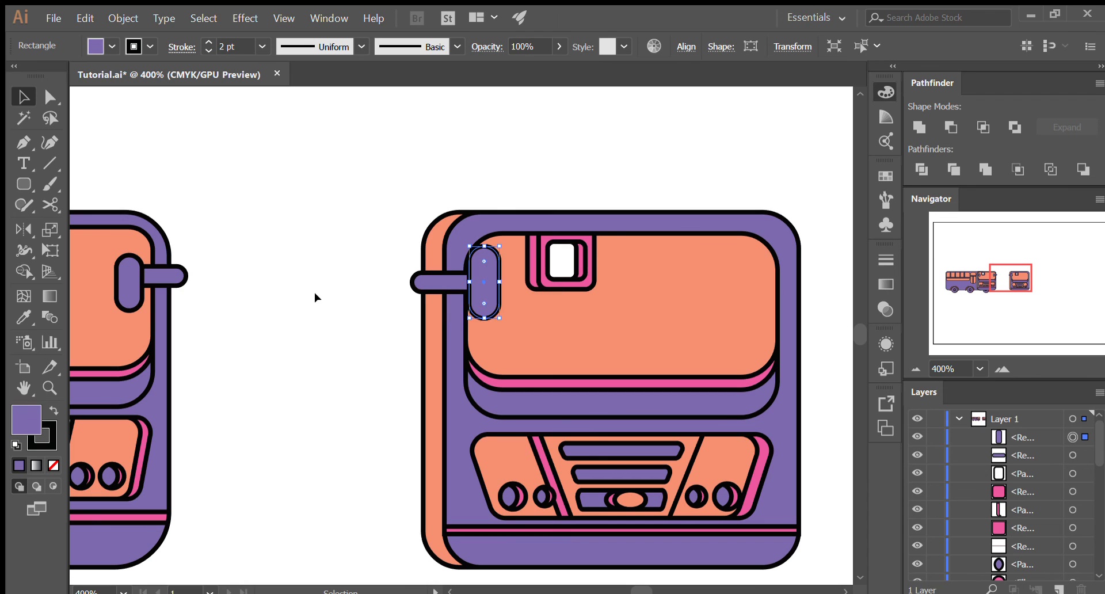
key("ctrl+shift+a")
- Duplicate the mirror arm about 142 px and the upright mirror about 112 px across to the right side of the bus front
left_click(432, 284)
key("ctrl+c")
key("ctrl+f")
key("ctrl+shift+]")
left_click_drag(433, 284, 757, 272)
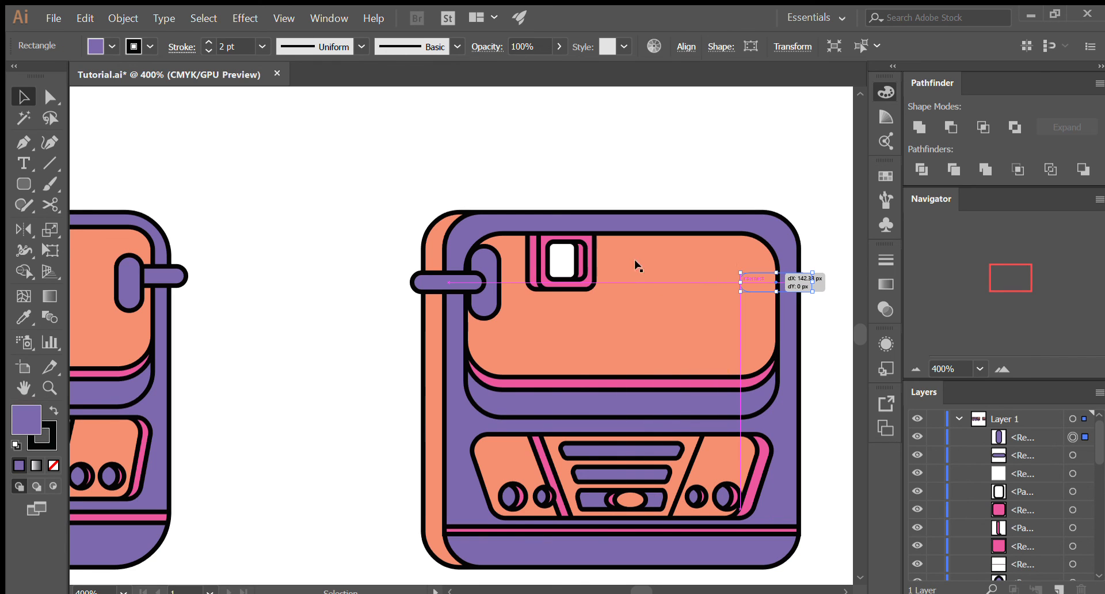
left_click(487, 279)
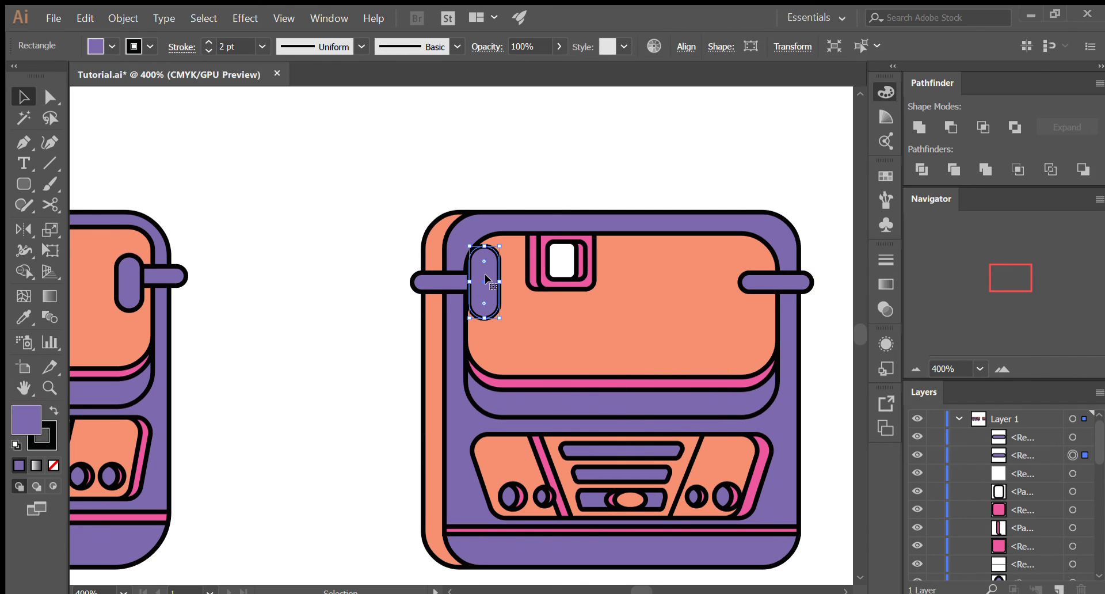
left_click_drag(480, 283, 740, 282)
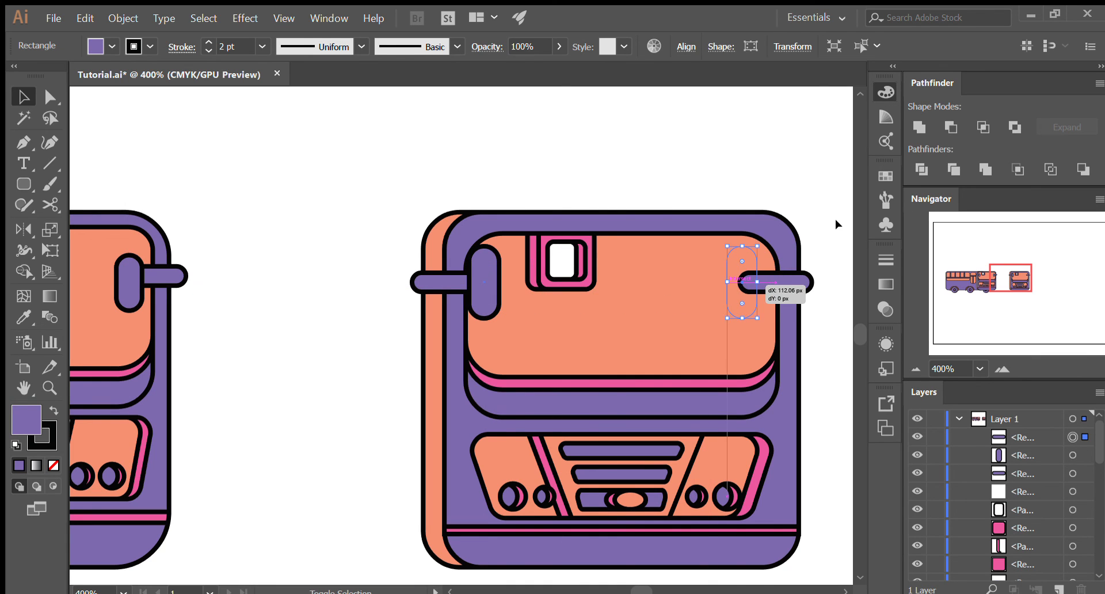
- Group all shapes of the redrawn bus front and check the group by toggling its visibility
scroll(829, 231, "down", 3)
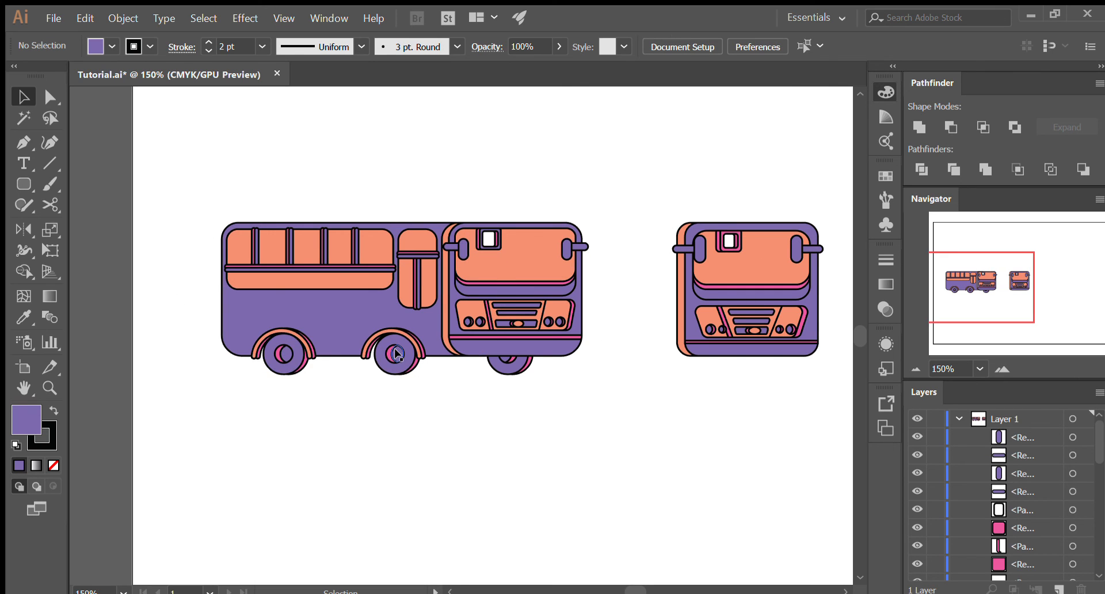
left_click_drag(829, 394, 645, 179)
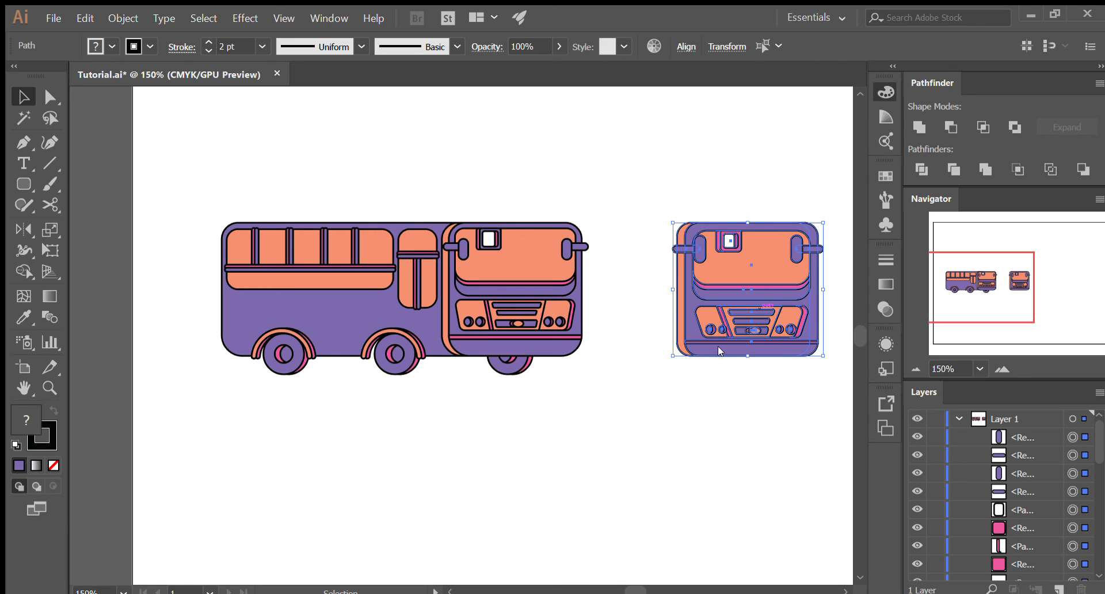
scroll(999, 497, "down", 5)
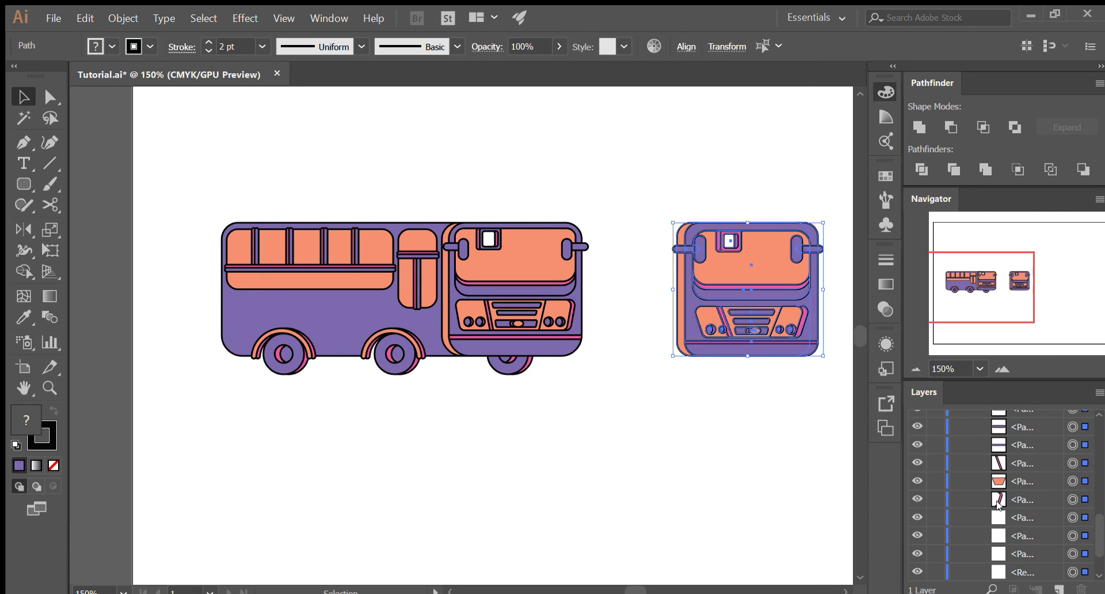
key("ctrl+shift+a")
scroll(998, 506, "down", 1)
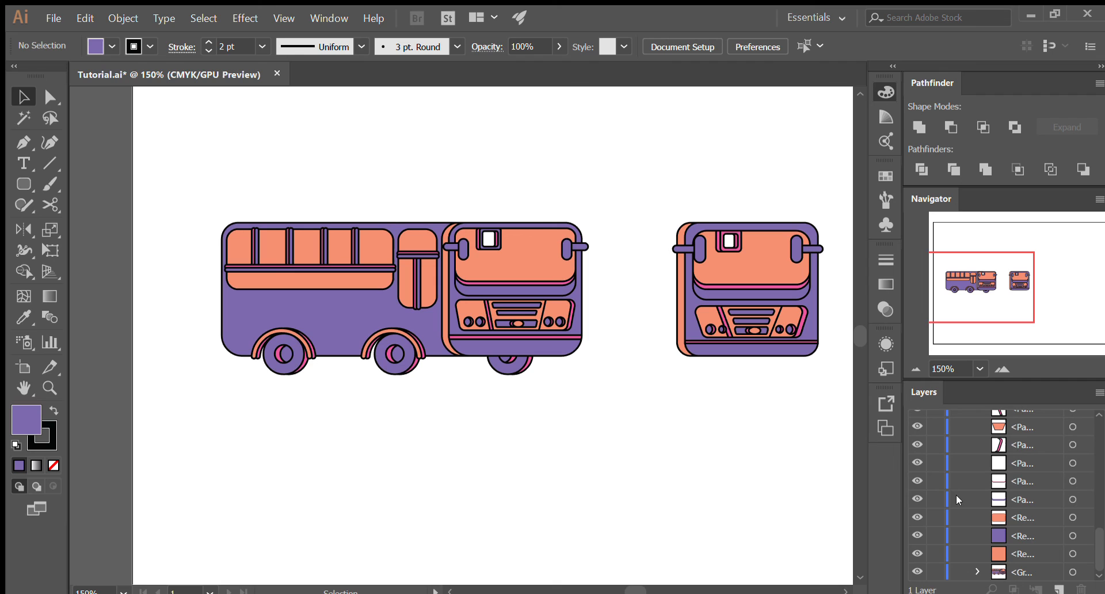
left_click_drag(651, 172, 824, 389)
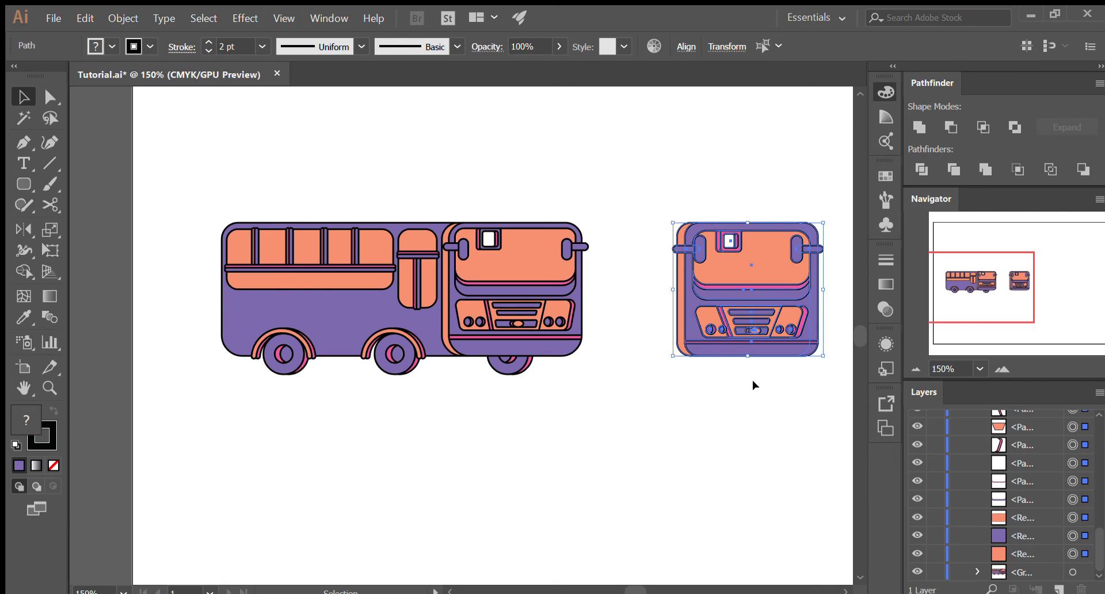
key("ctrl+g")
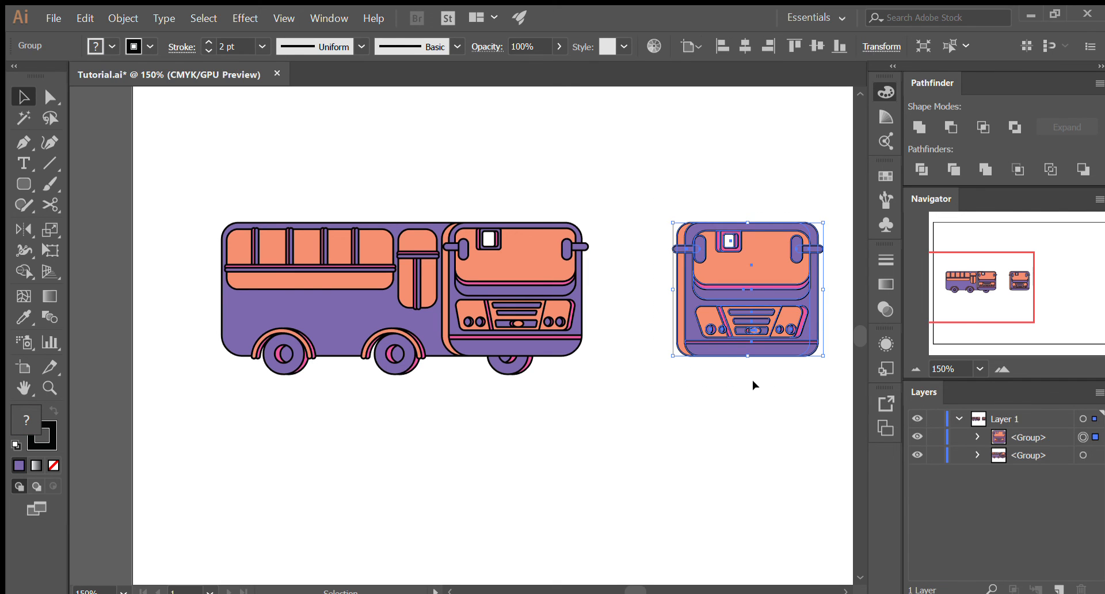
left_click(918, 437)
left_click(918, 437)
- Isolate the full bus group, try moving the bus body away from its wheels, and undo the move
mouse_move(751, 322)
left_mouse_down()
mouse_move(781, 428)
mouse_move(849, 391)
mouse_move(753, 321)
left_mouse_up()
left_click(398, 345)
double_click(360, 318)
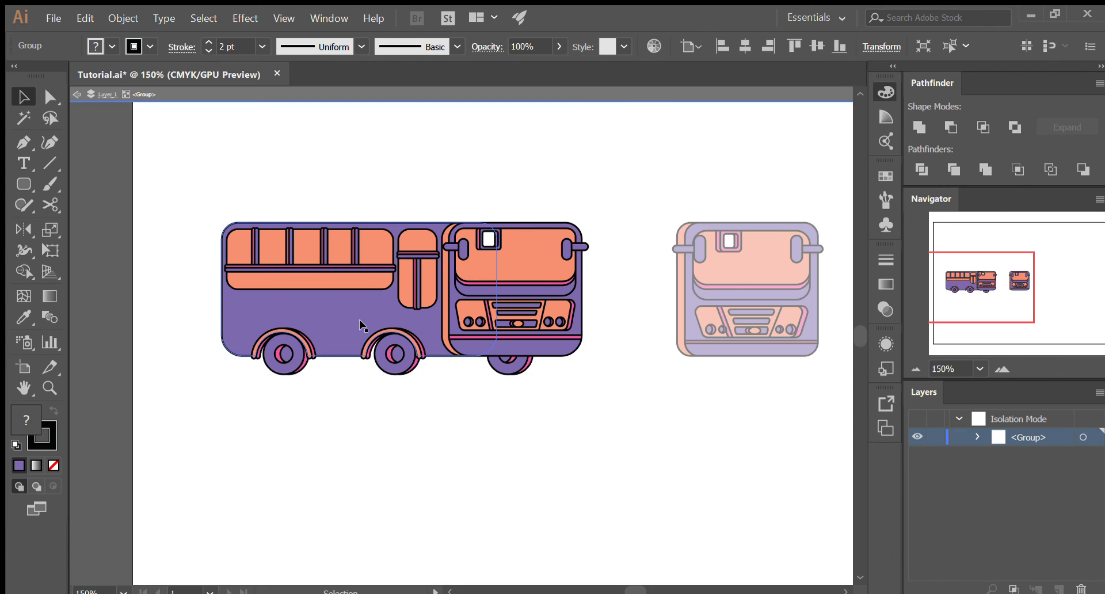
left_click_drag(380, 332, 406, 235)
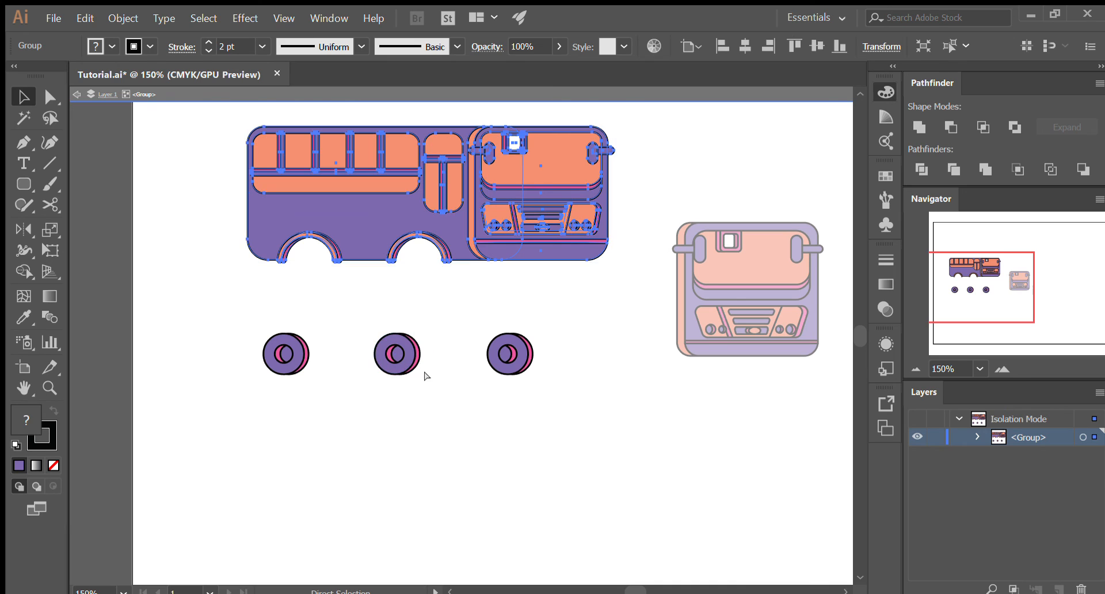
key("ctrl+z")
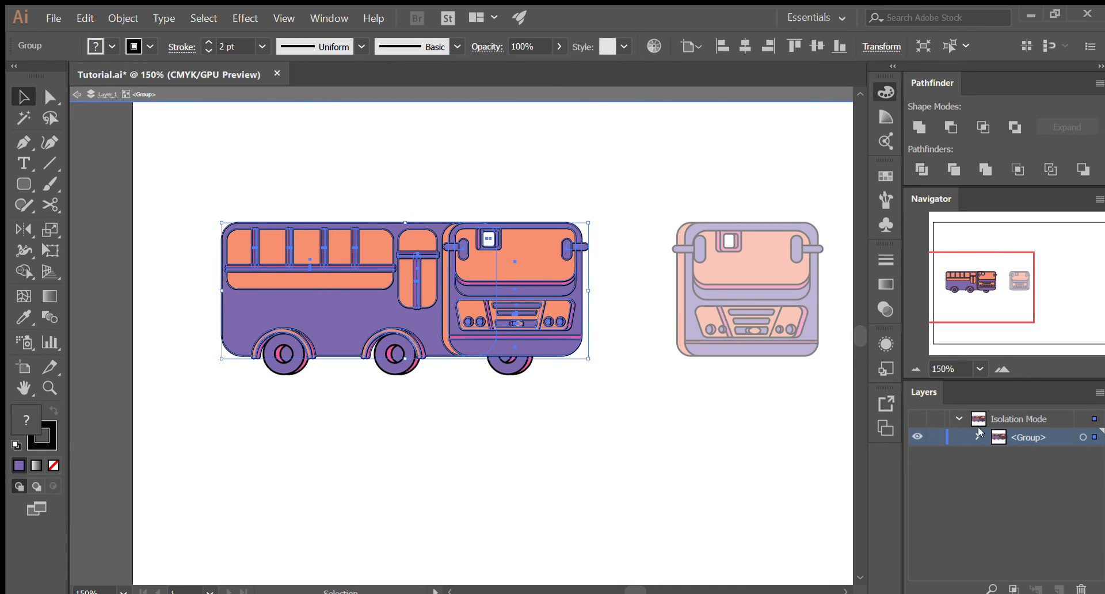
- Examine how the body and wheels are stacked within the full bus group, and leave isolation mode
left_click(980, 435)
scroll(1013, 460, "down", 2)
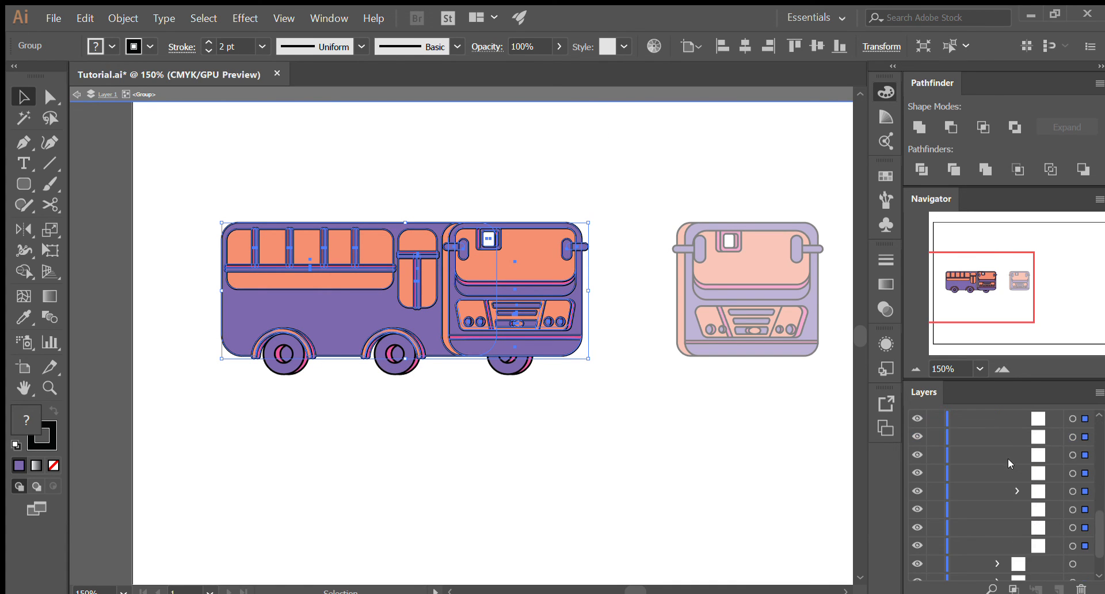
scroll(1007, 458, "down", 3)
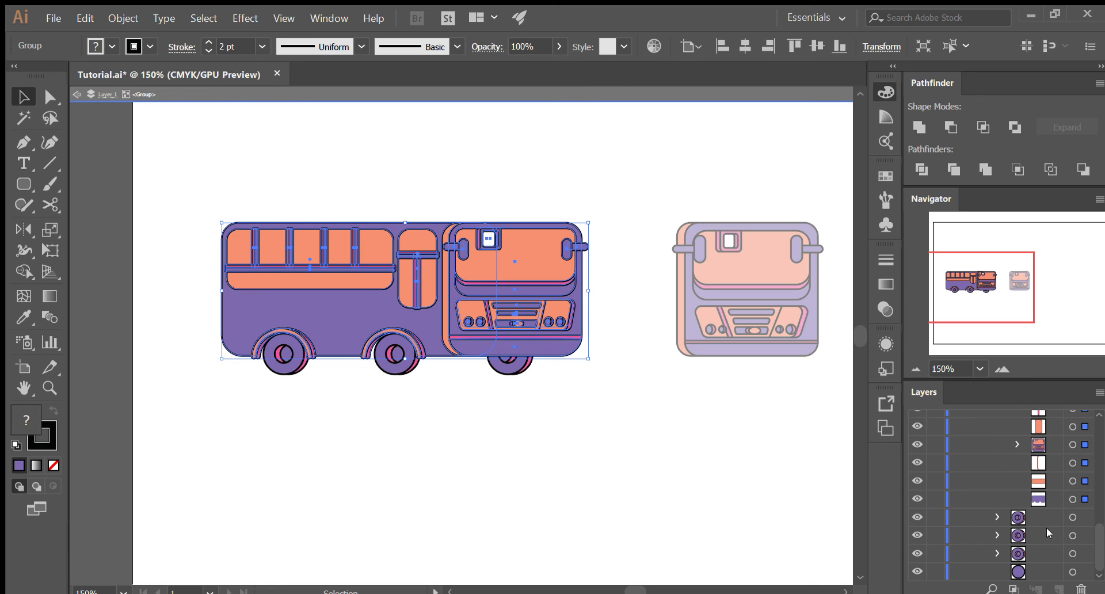
scroll(1042, 488, "up", 6)
left_click(998, 455)
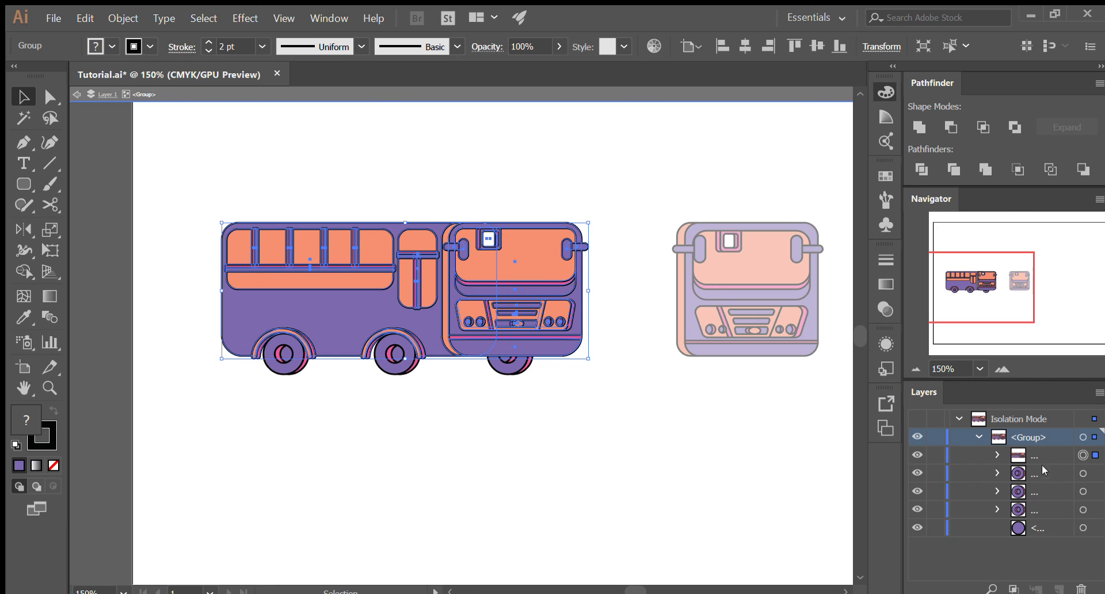
double_click(637, 490)
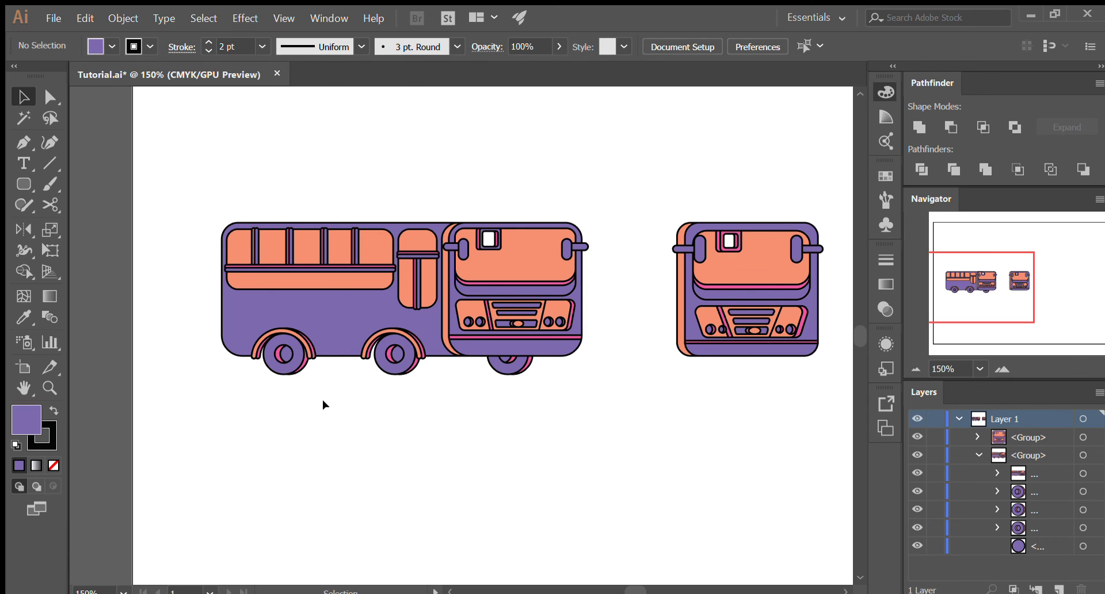
scroll(322, 399, "down", 2)
scroll(403, 375, "up", 2)
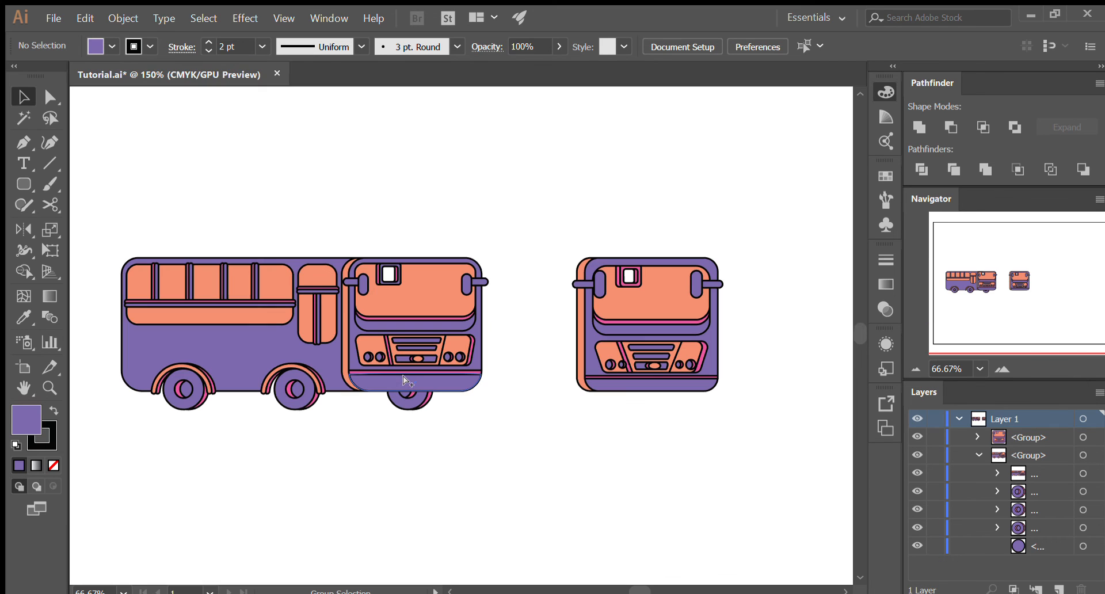